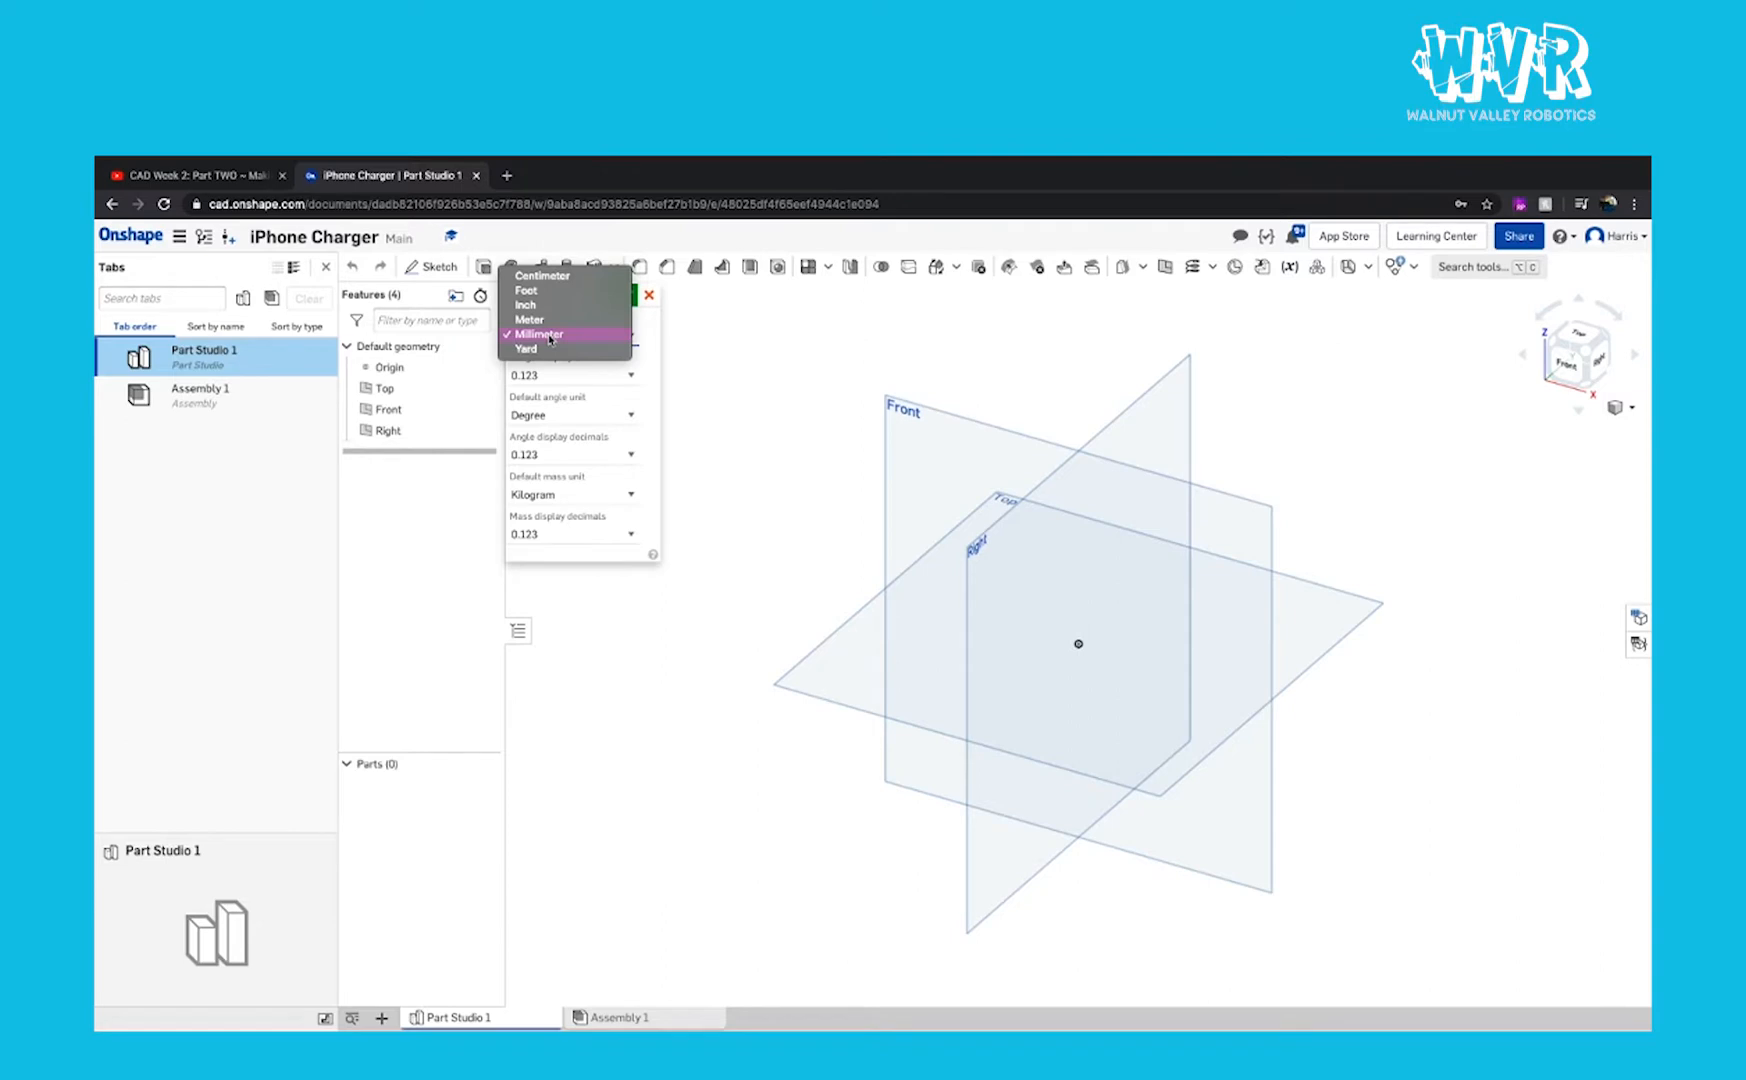
Step: Set the workspace's default length unit to millimetre and start a sketch on the Top plane, viewed face-on
left_click(549, 337)
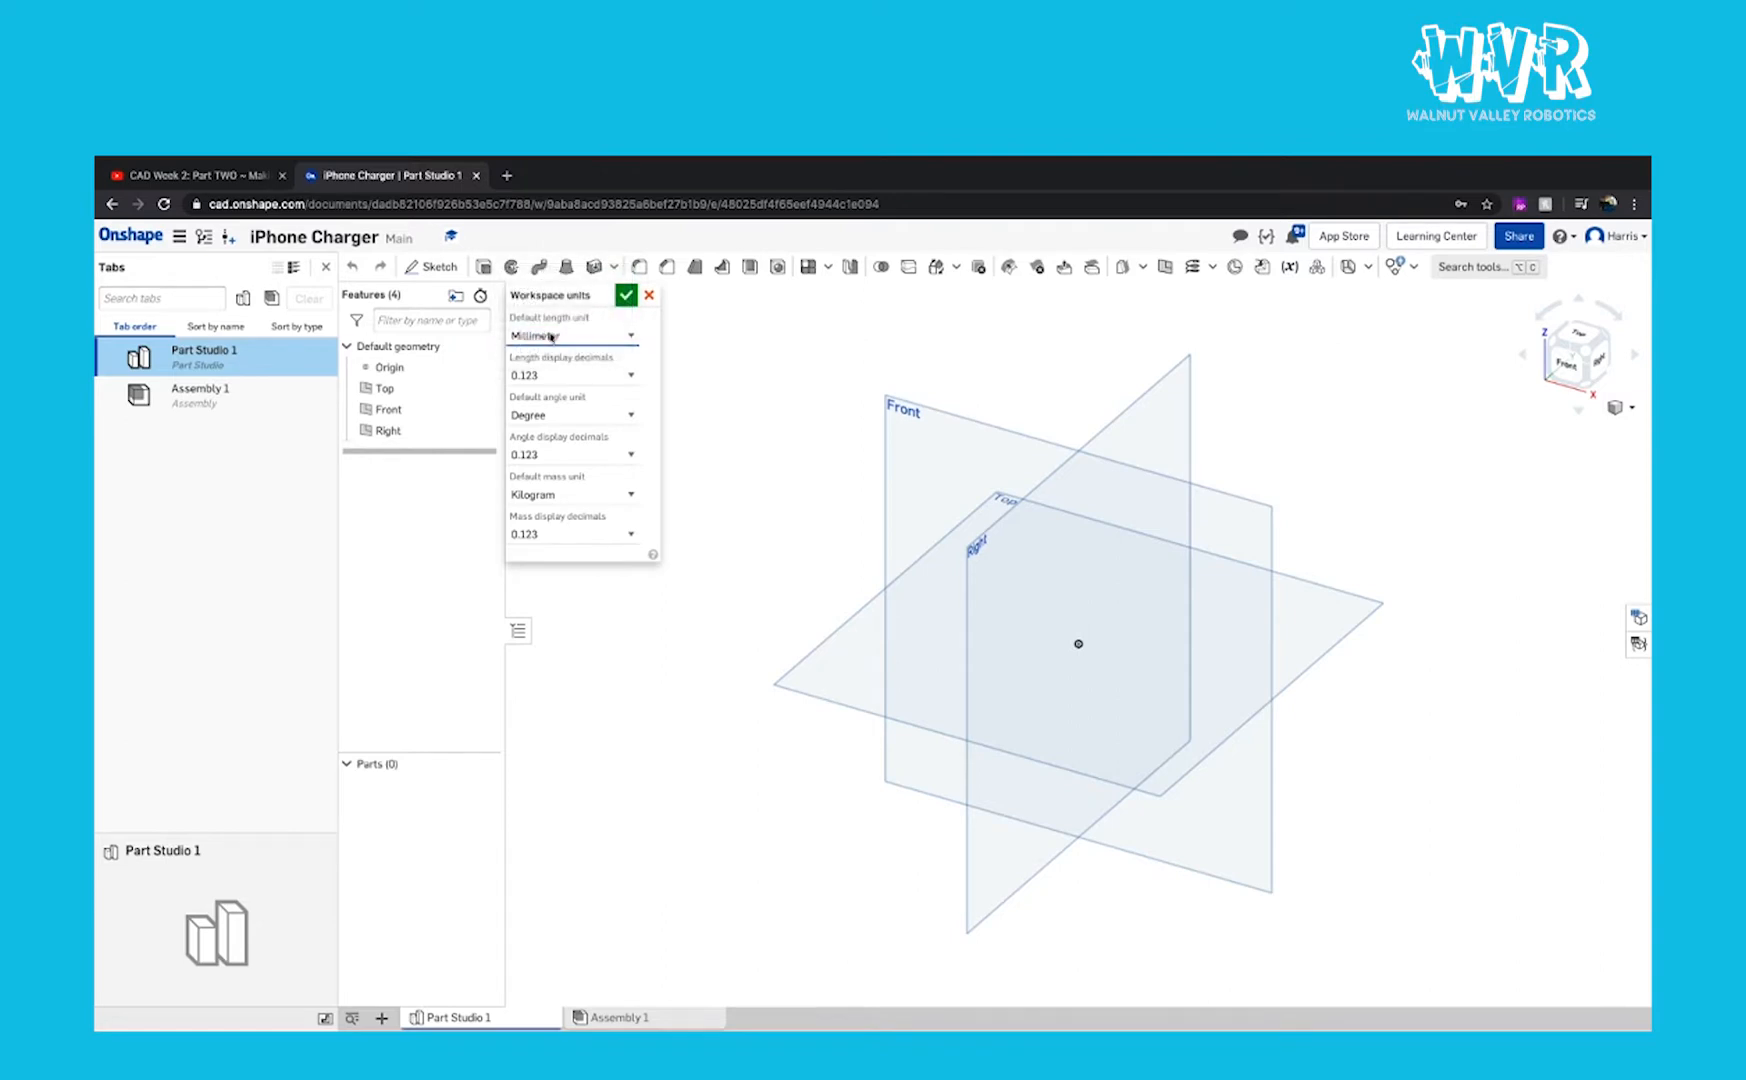
left_click(625, 296)
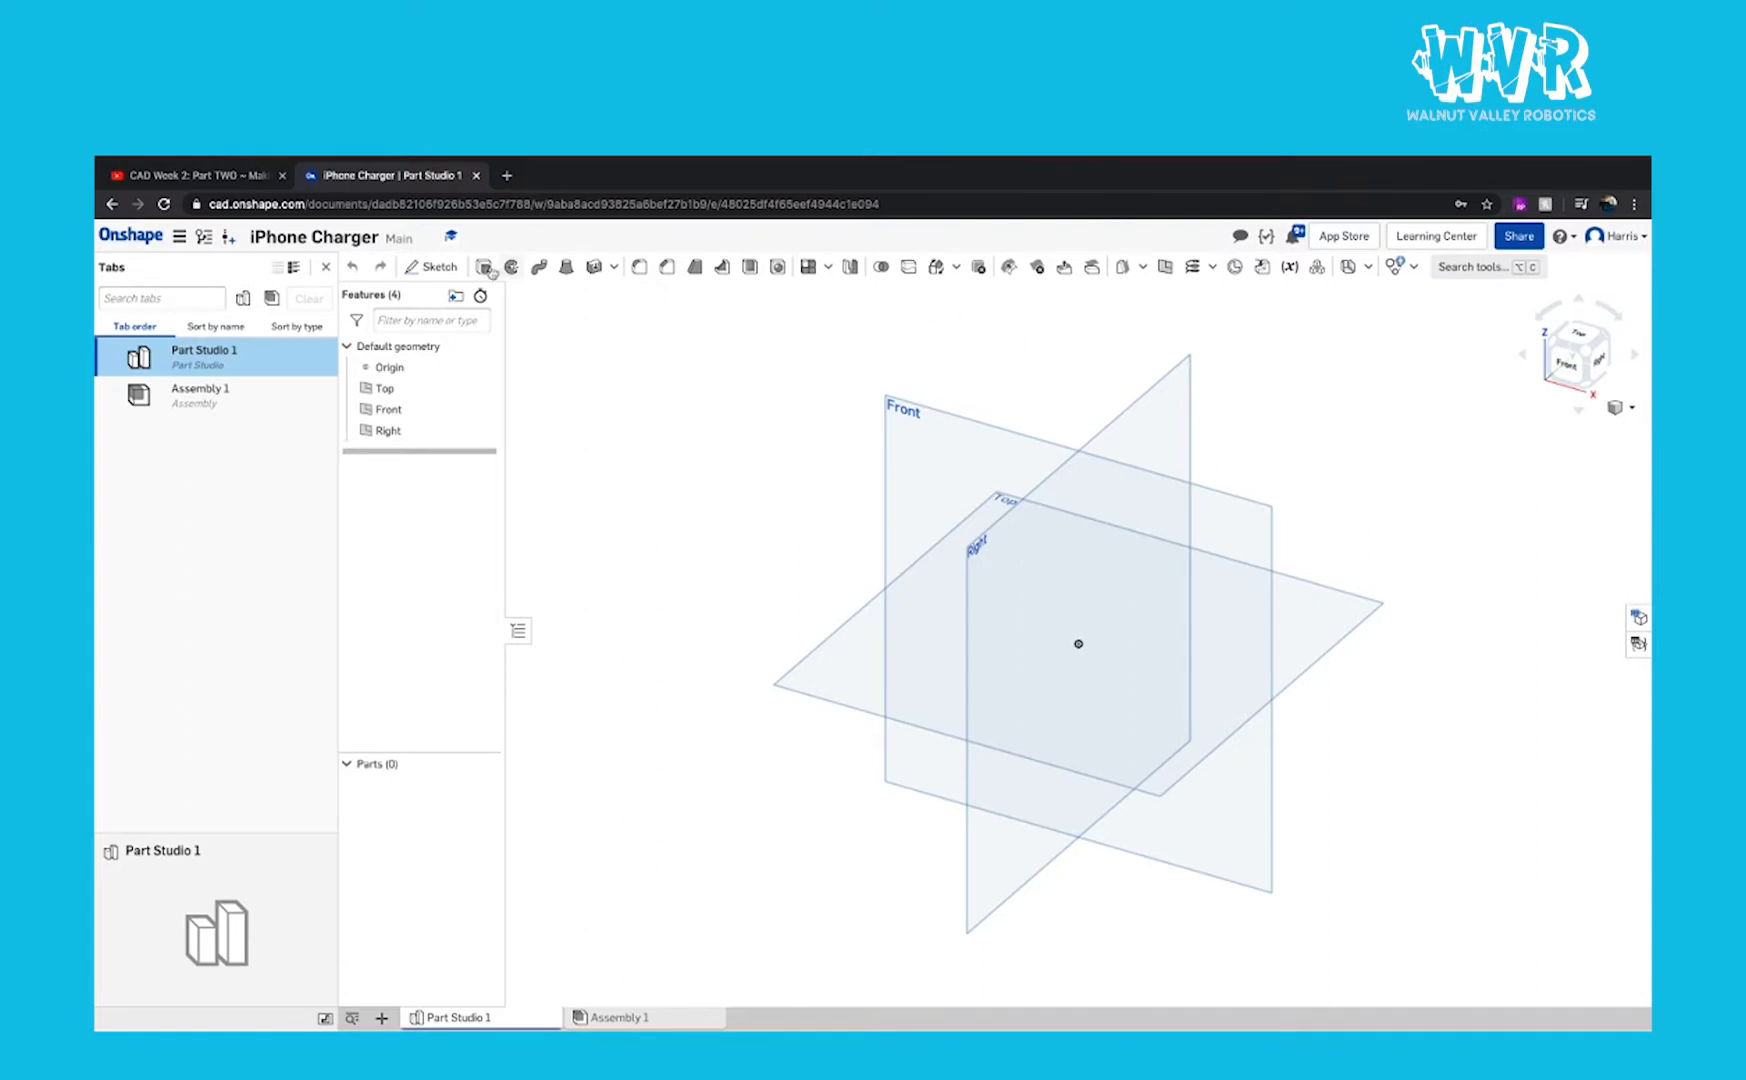
left_click(431, 267)
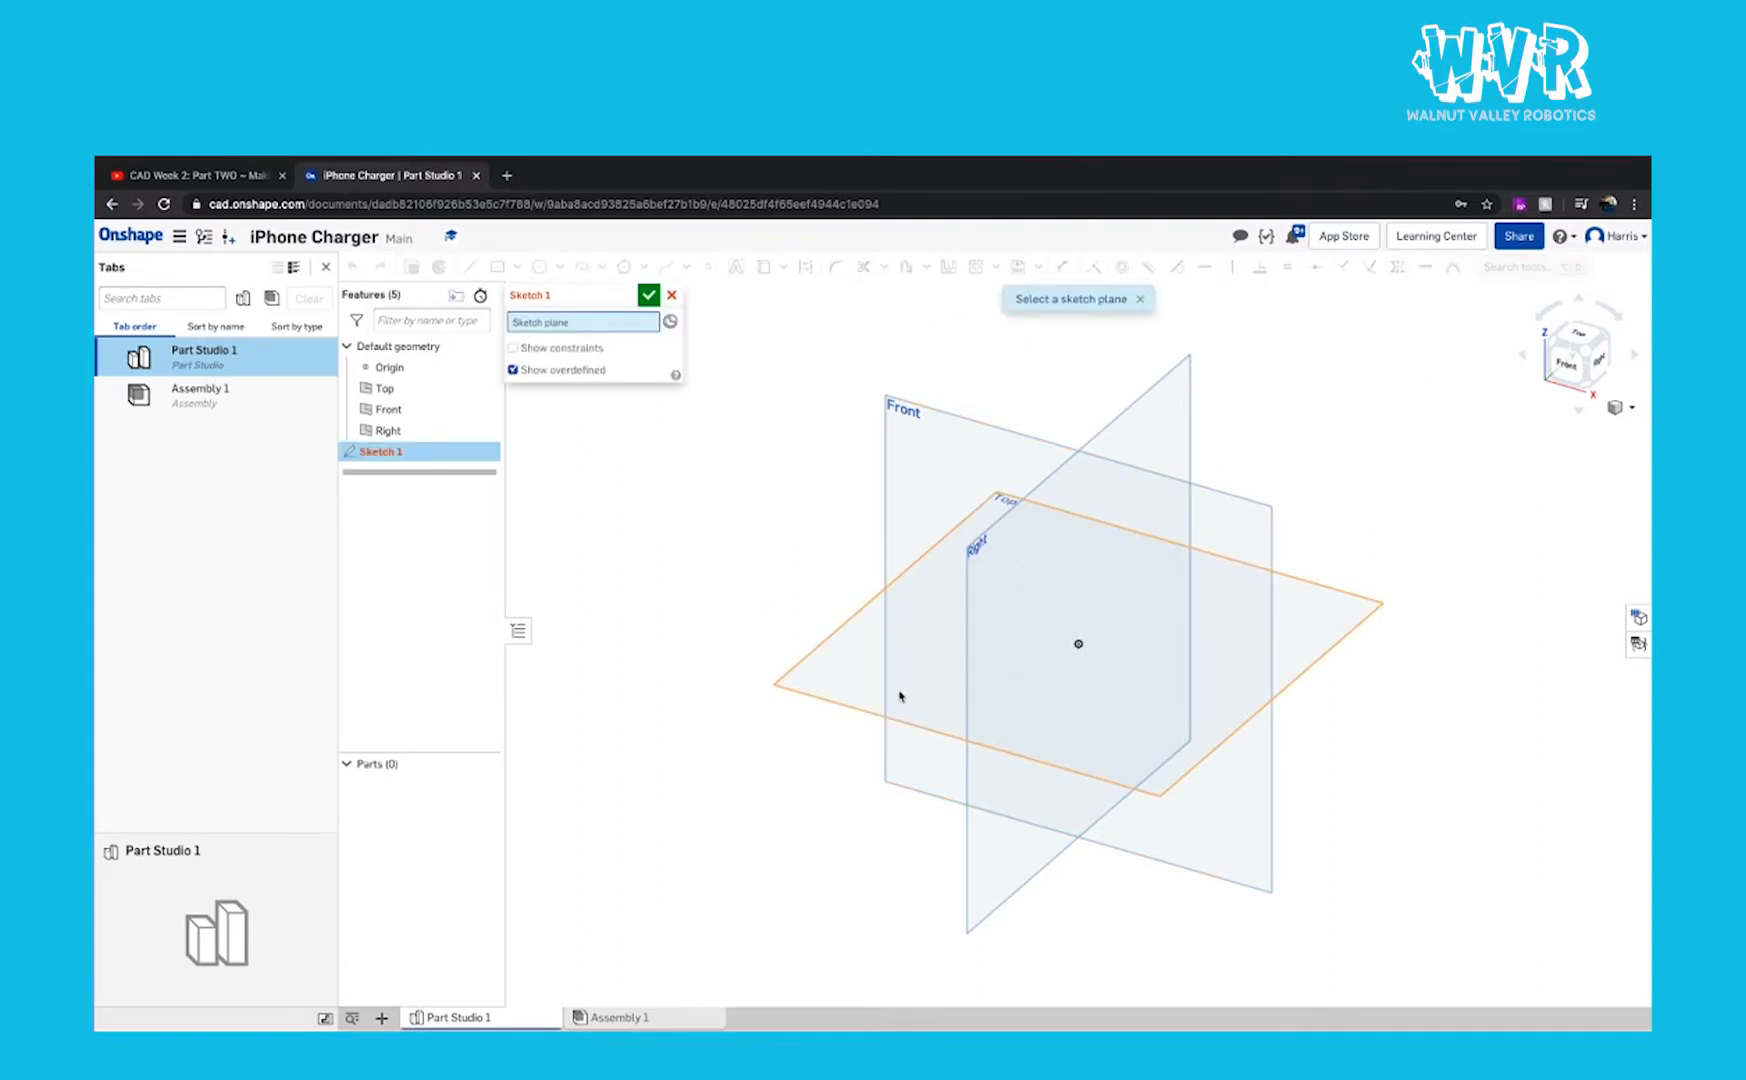
left_click(900, 697)
right_click(897, 695)
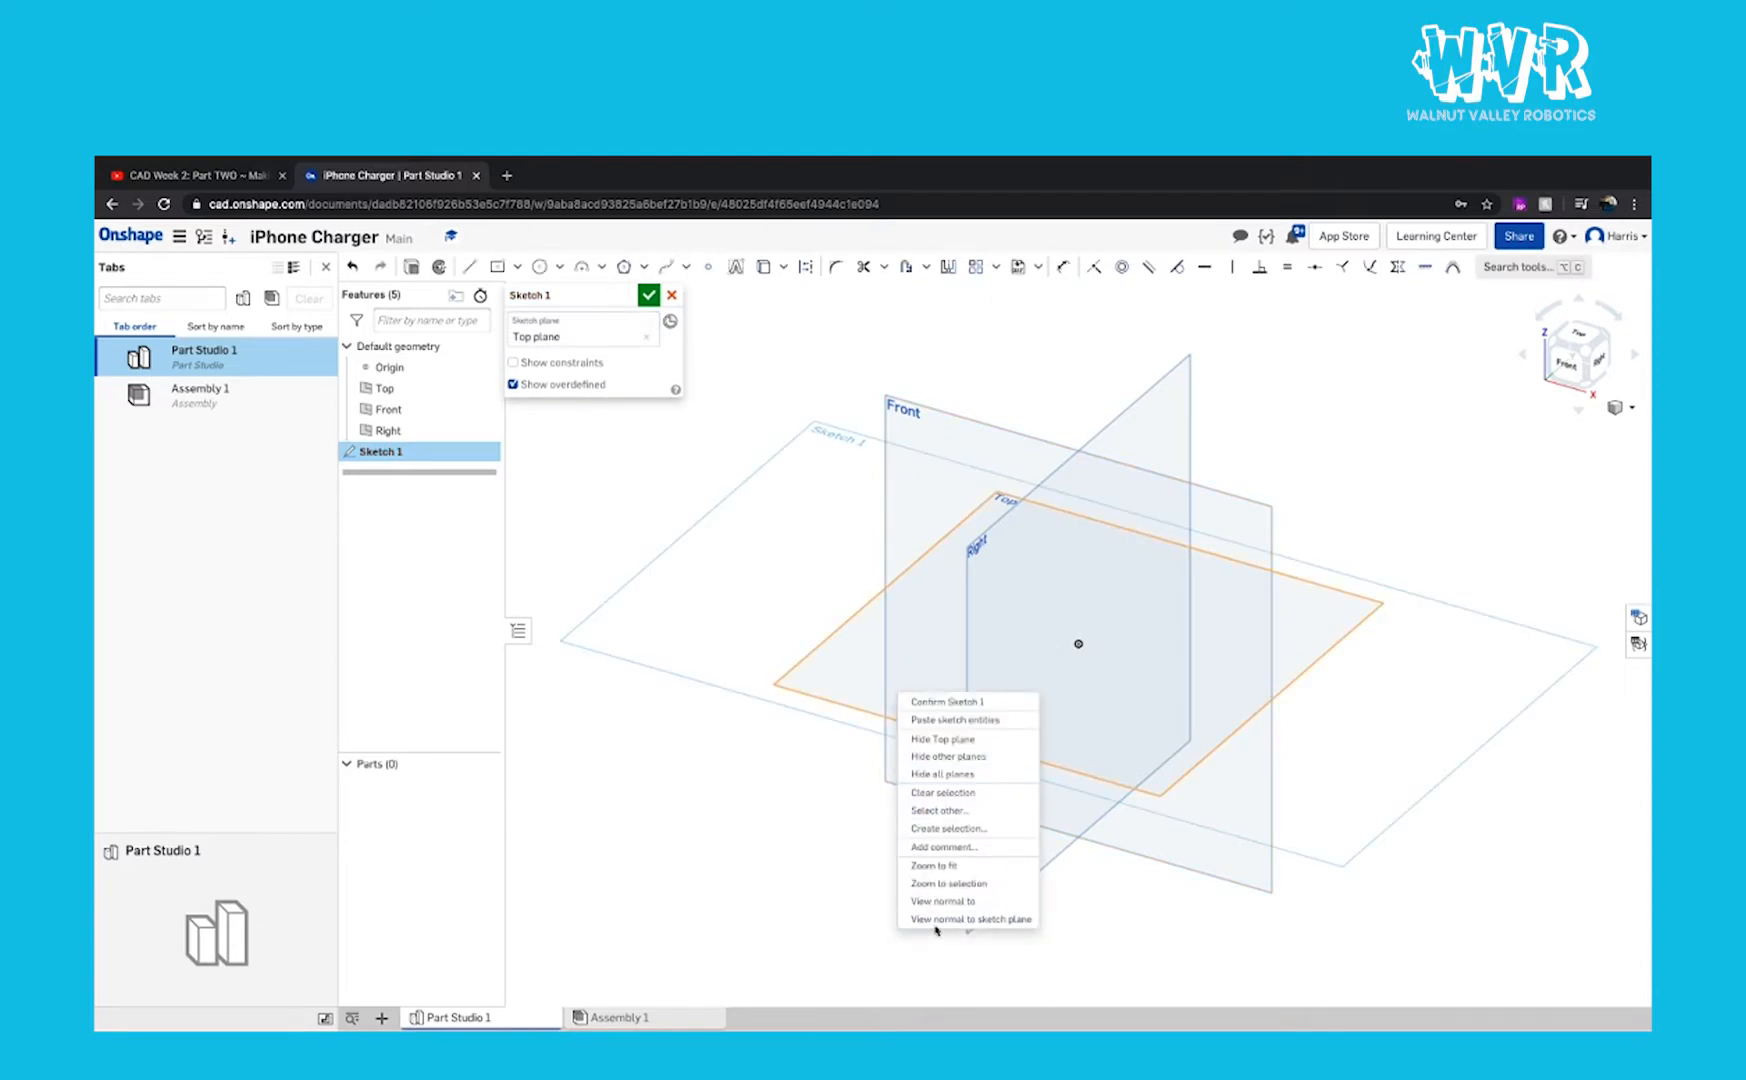
left_click(932, 928)
Step: Sketch a center-point rectangle about 92 by 50 mm, centred on the origin
left_click(517, 266)
left_click(536, 322)
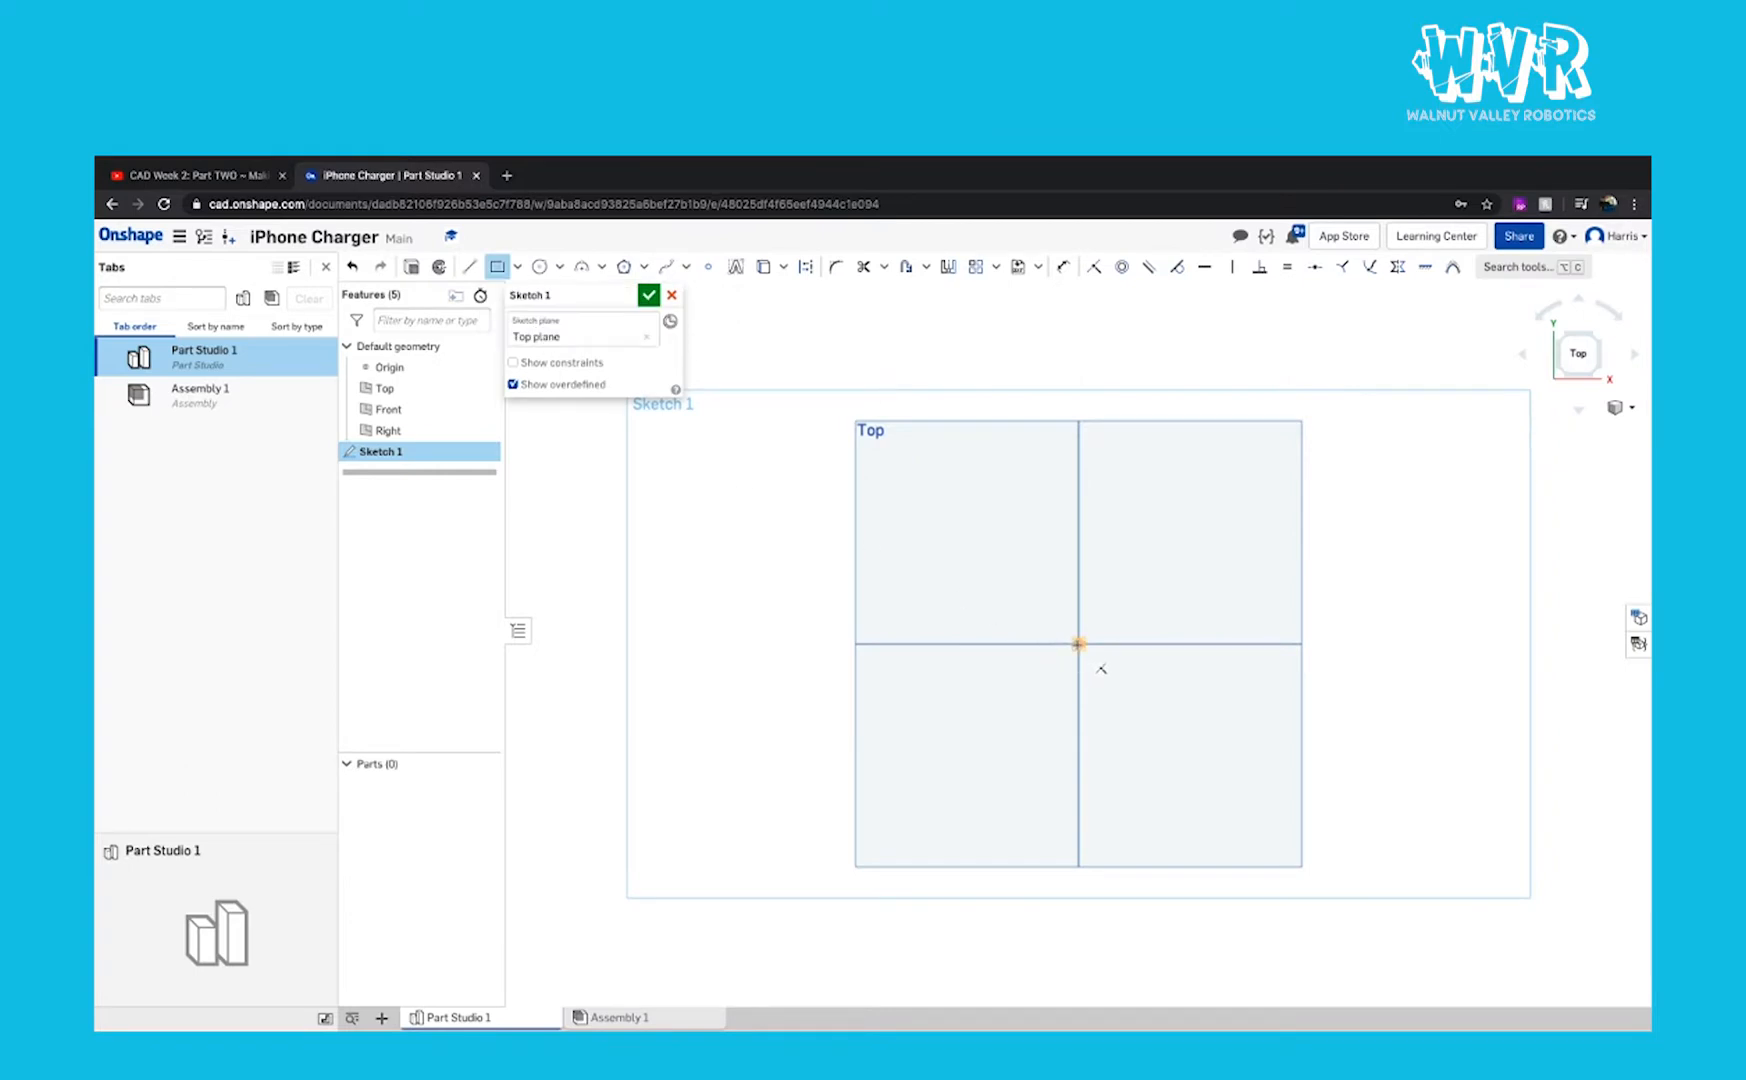
left_click(1078, 643)
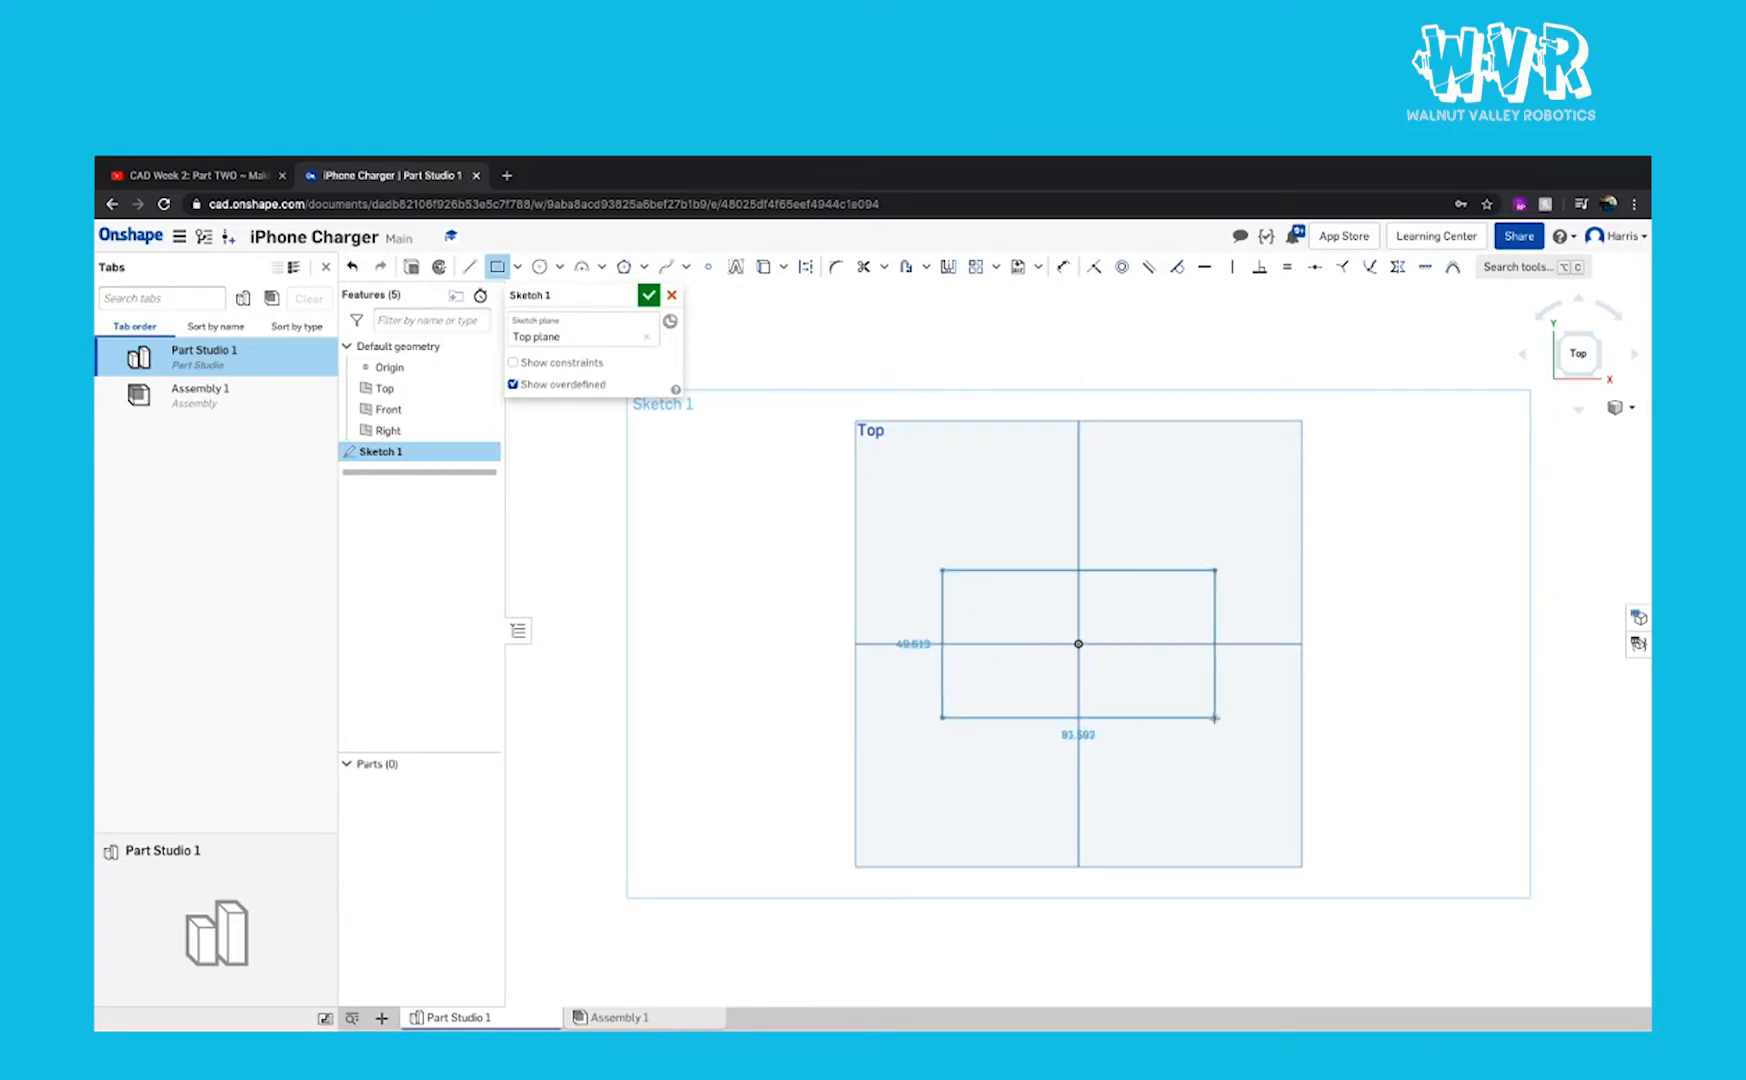
left_click(1215, 717)
Step: Dimension the rectangle to 13 mm wide and 5.5 mm high
left_click(1061, 266)
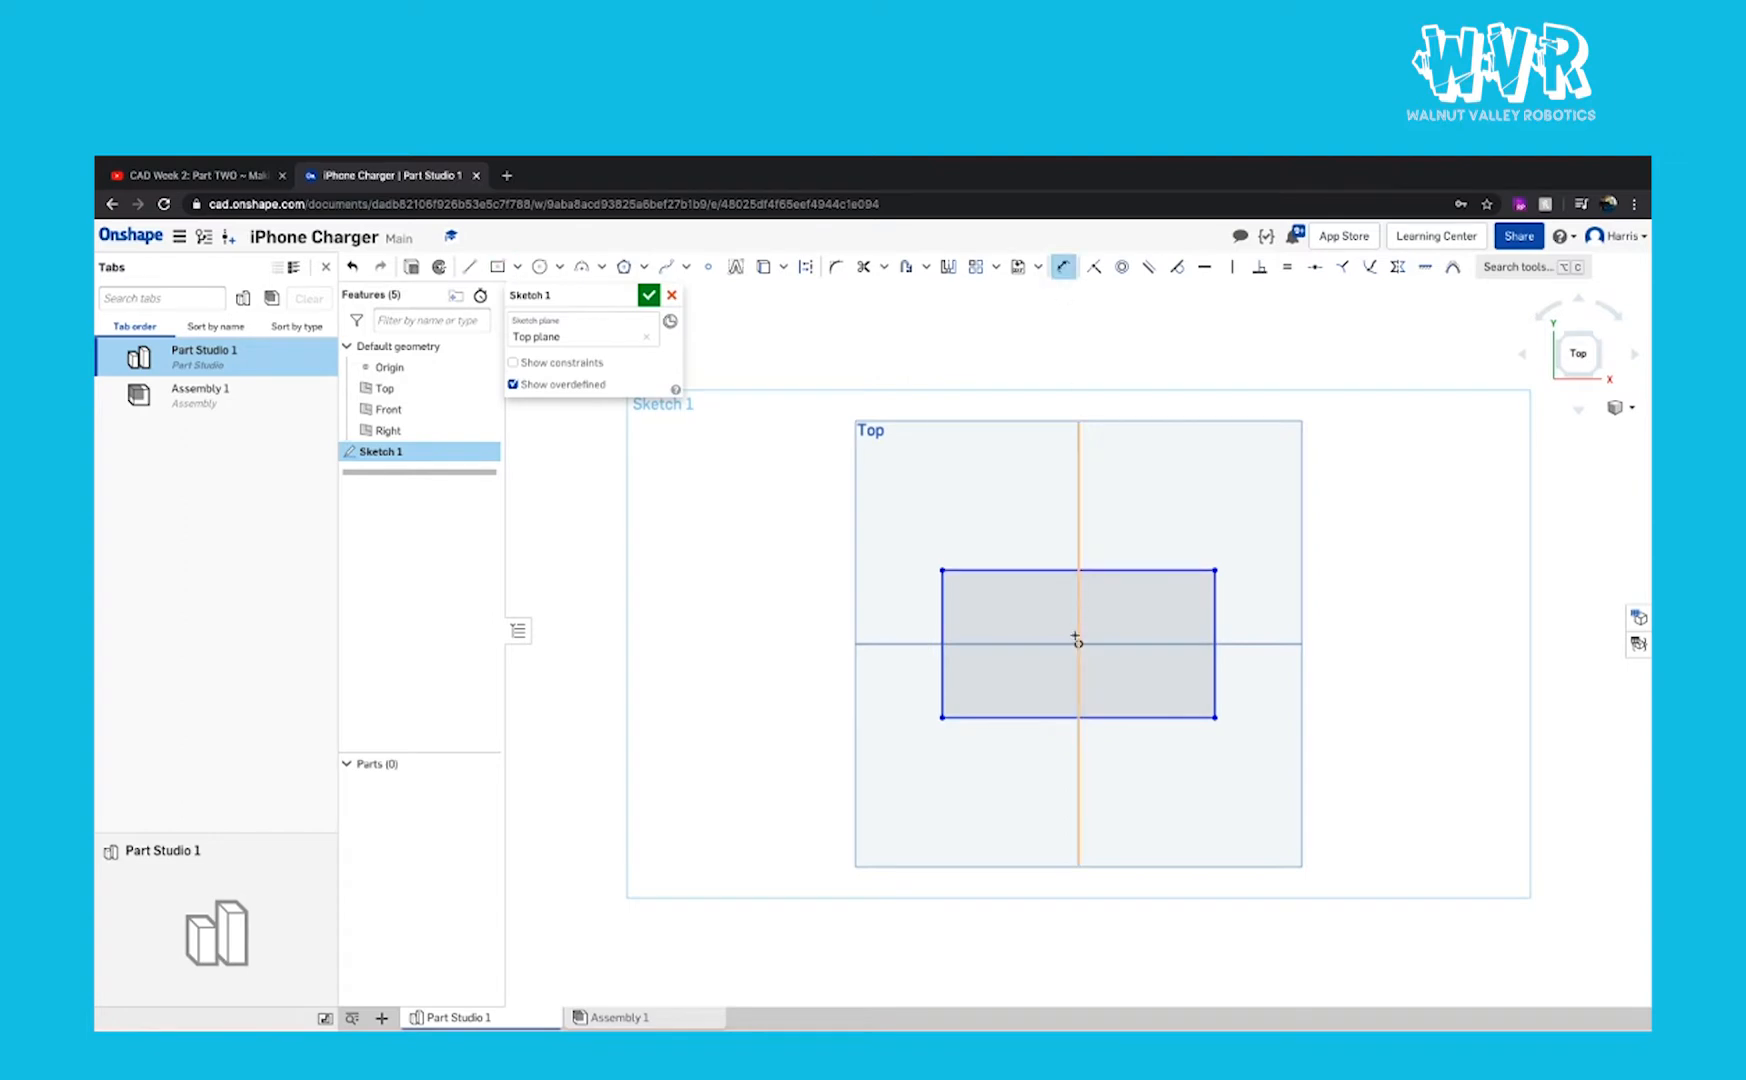
left_click(1103, 717)
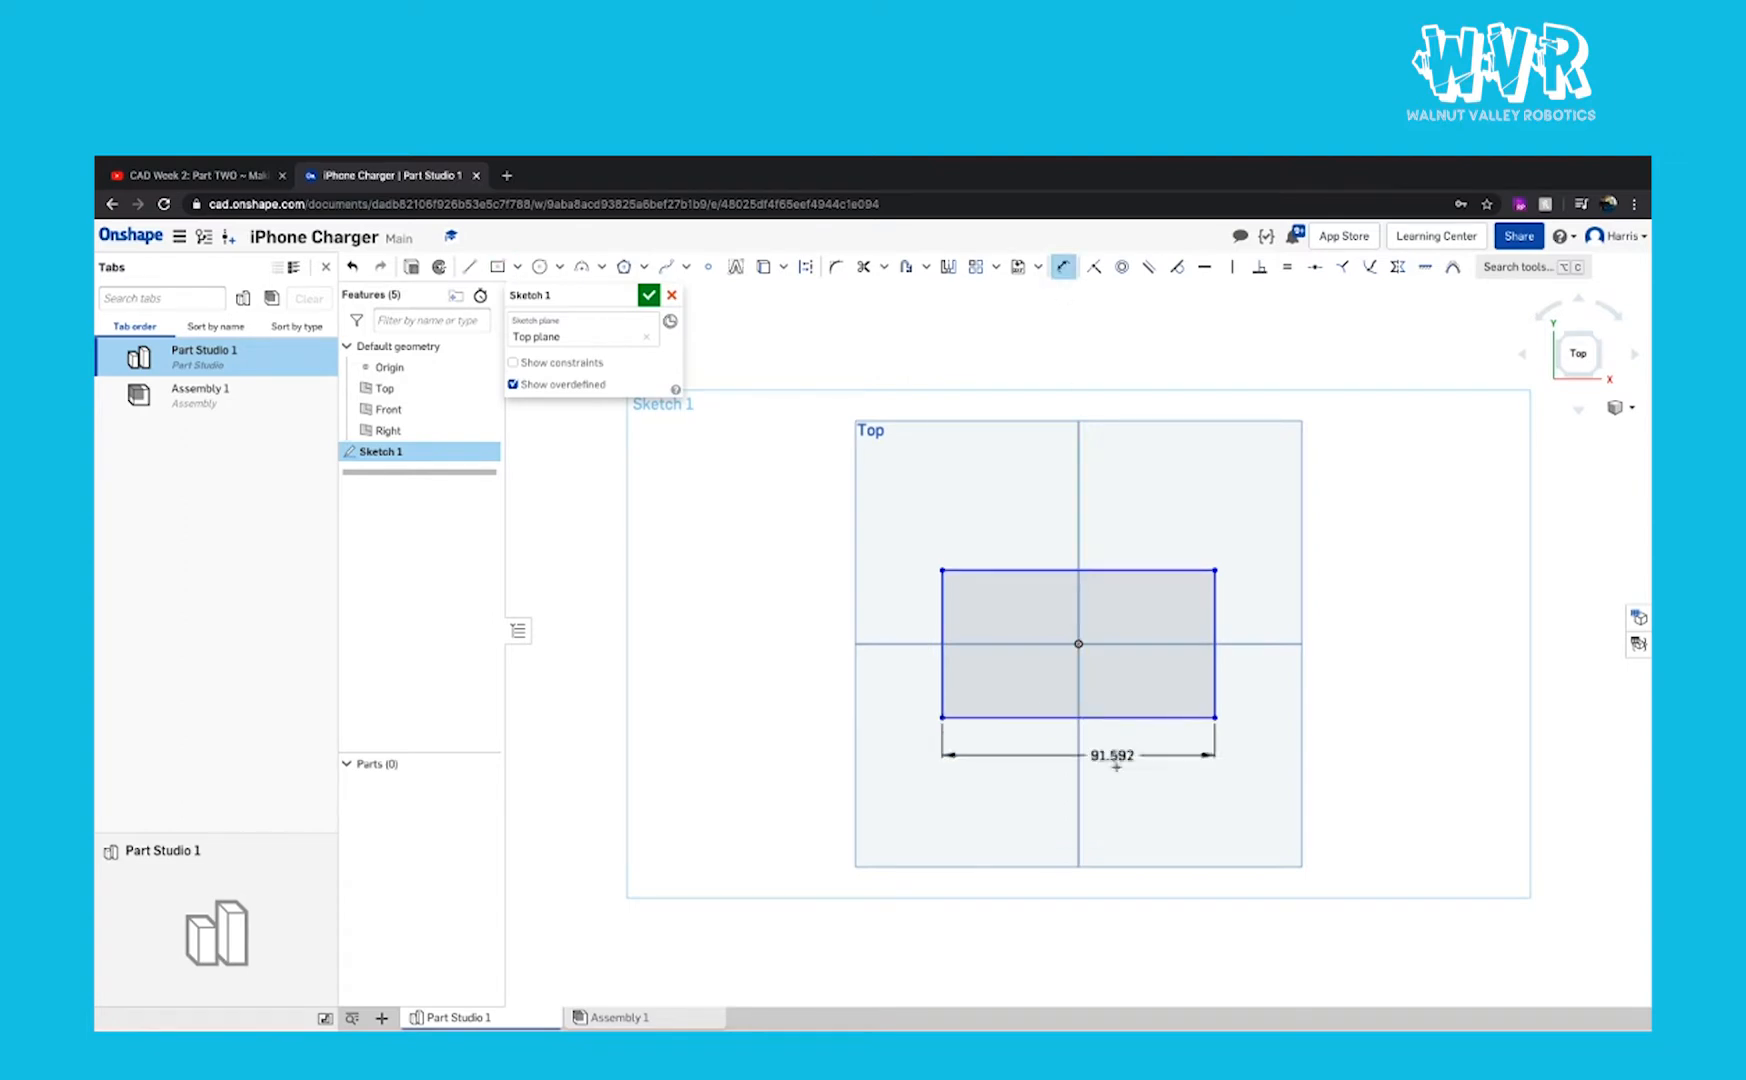
left_click(1114, 747)
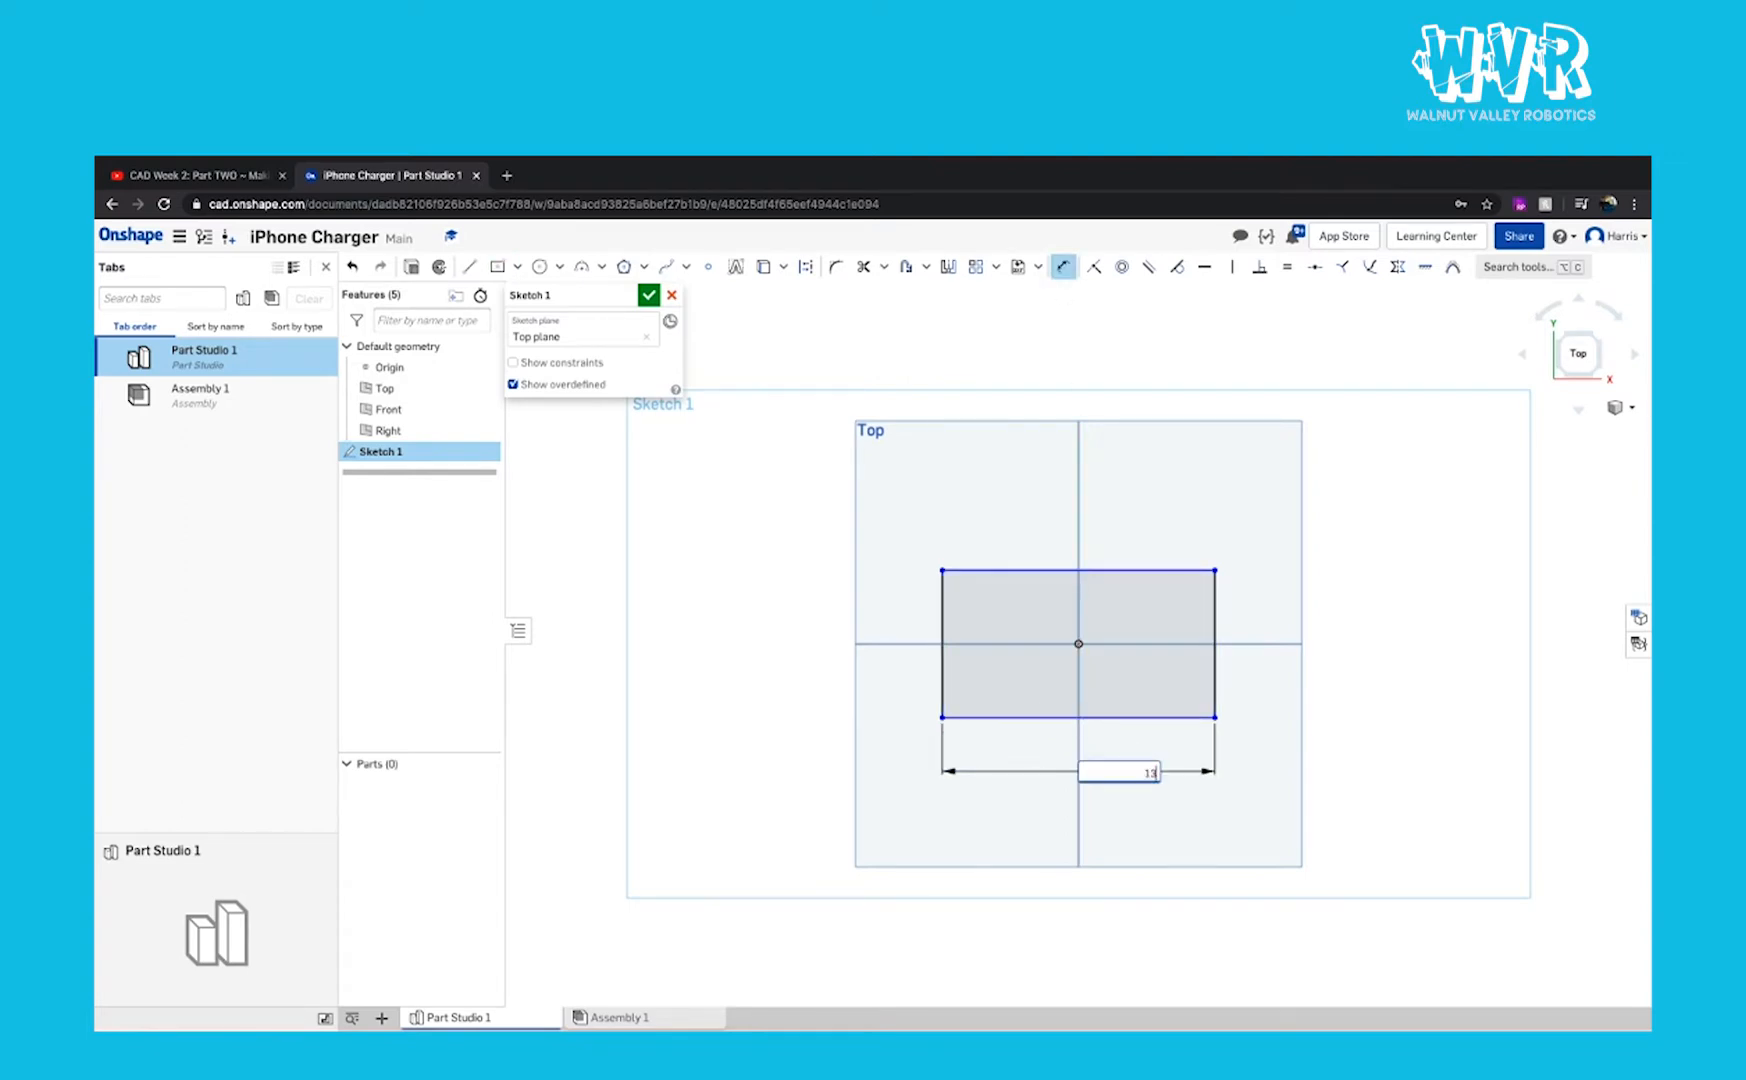
type("13")
key("Return")
scroll(1030, 718, "up", 8)
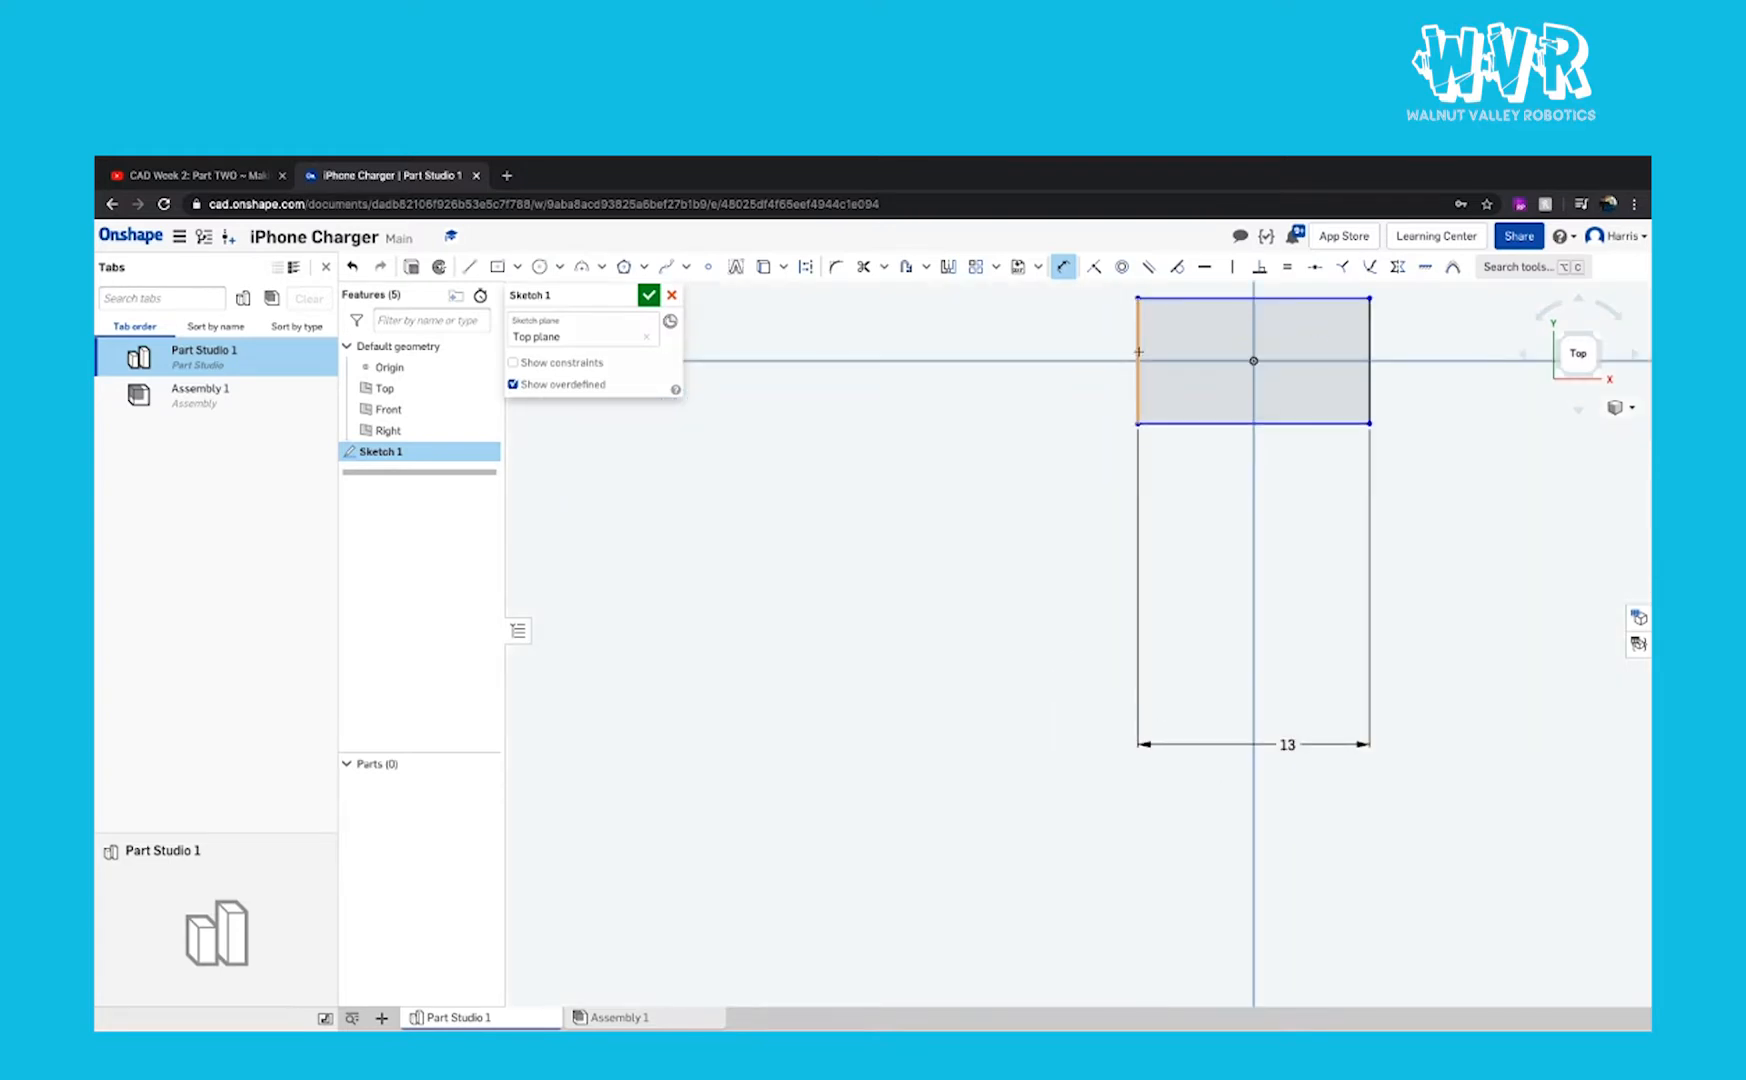
left_click(1138, 390)
left_click(1040, 352)
type("5.5")
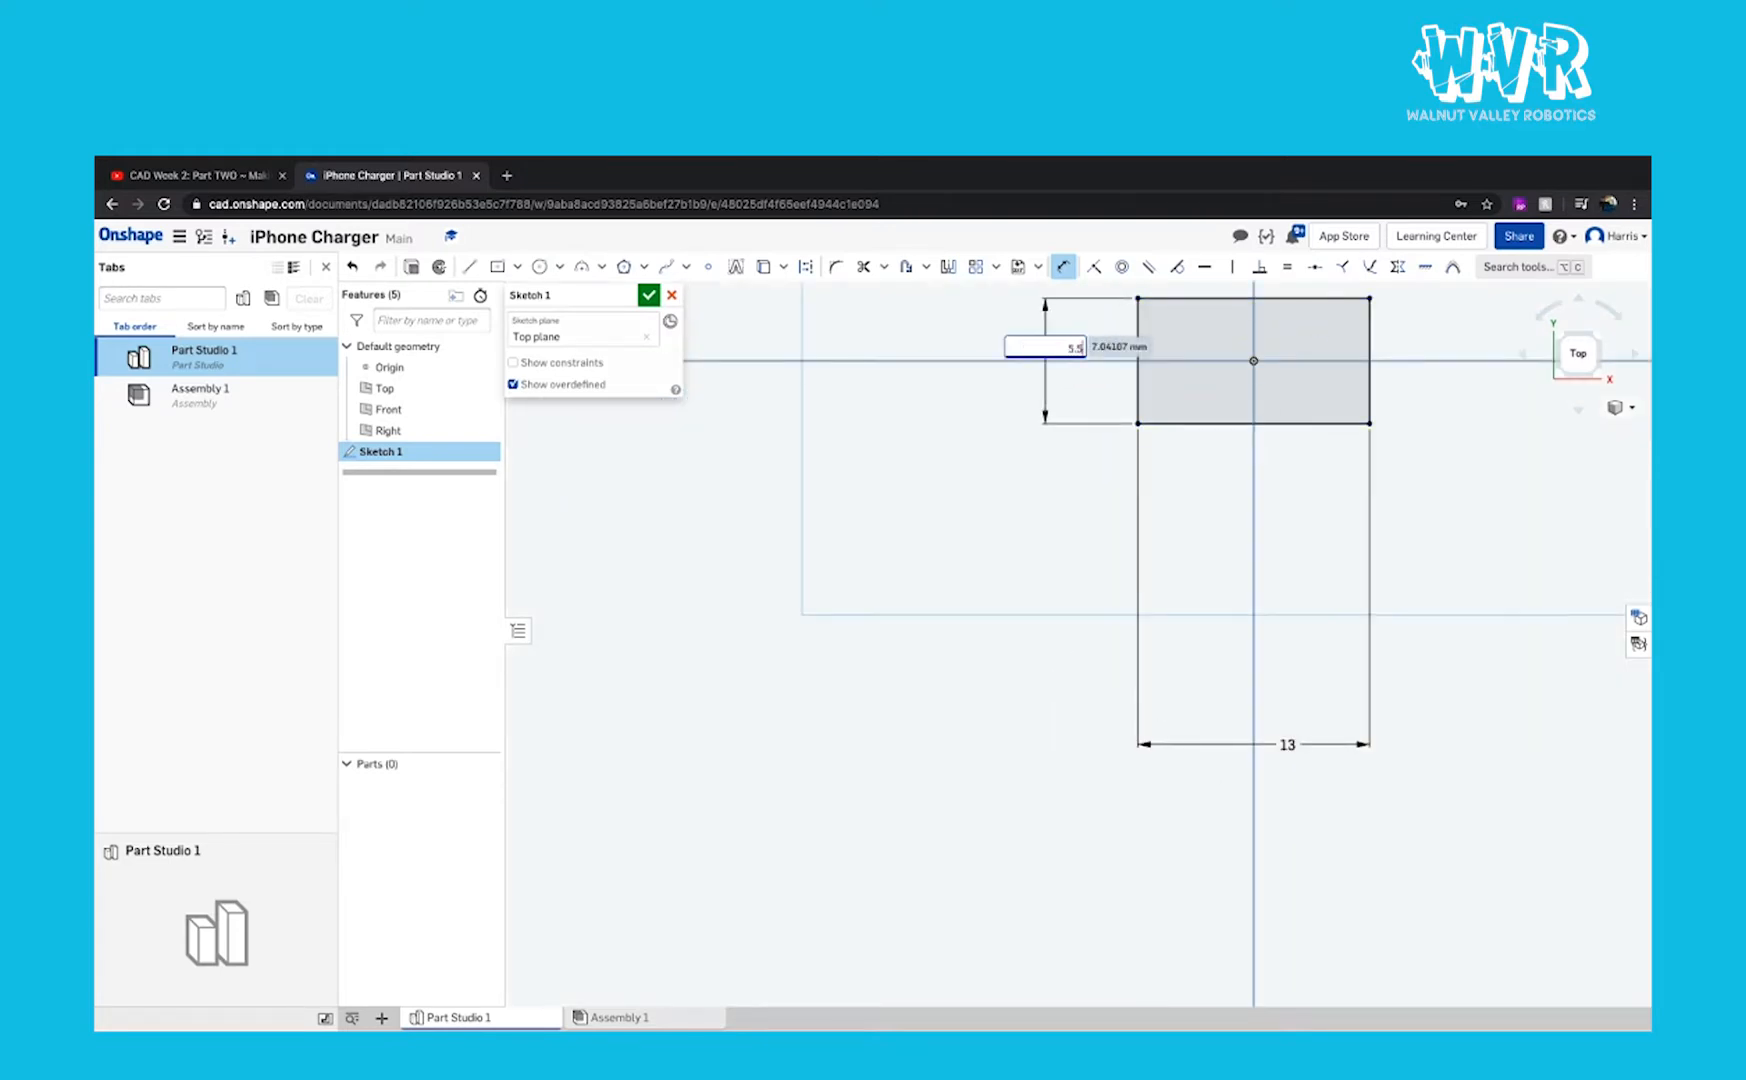
key("Return")
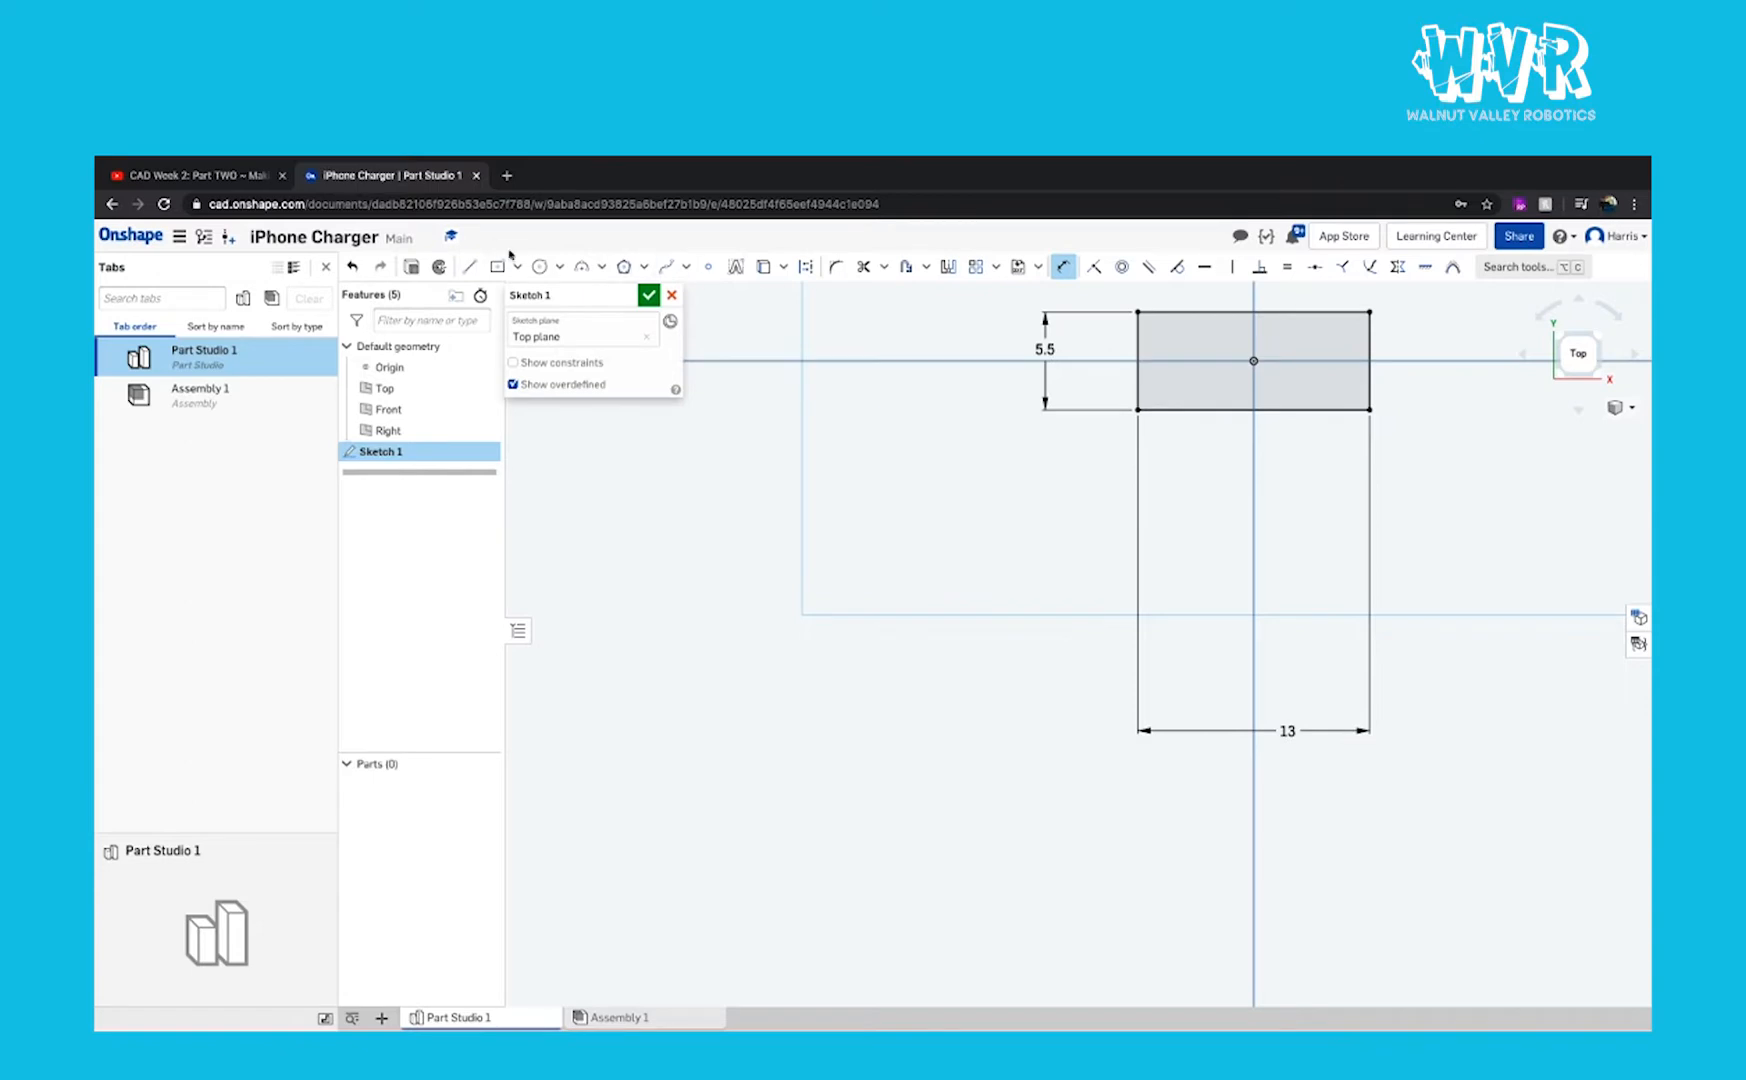
Step: Sketch a smaller center-point rectangle about 7.7 mm wide inside the first, centred on the origin
key("g")
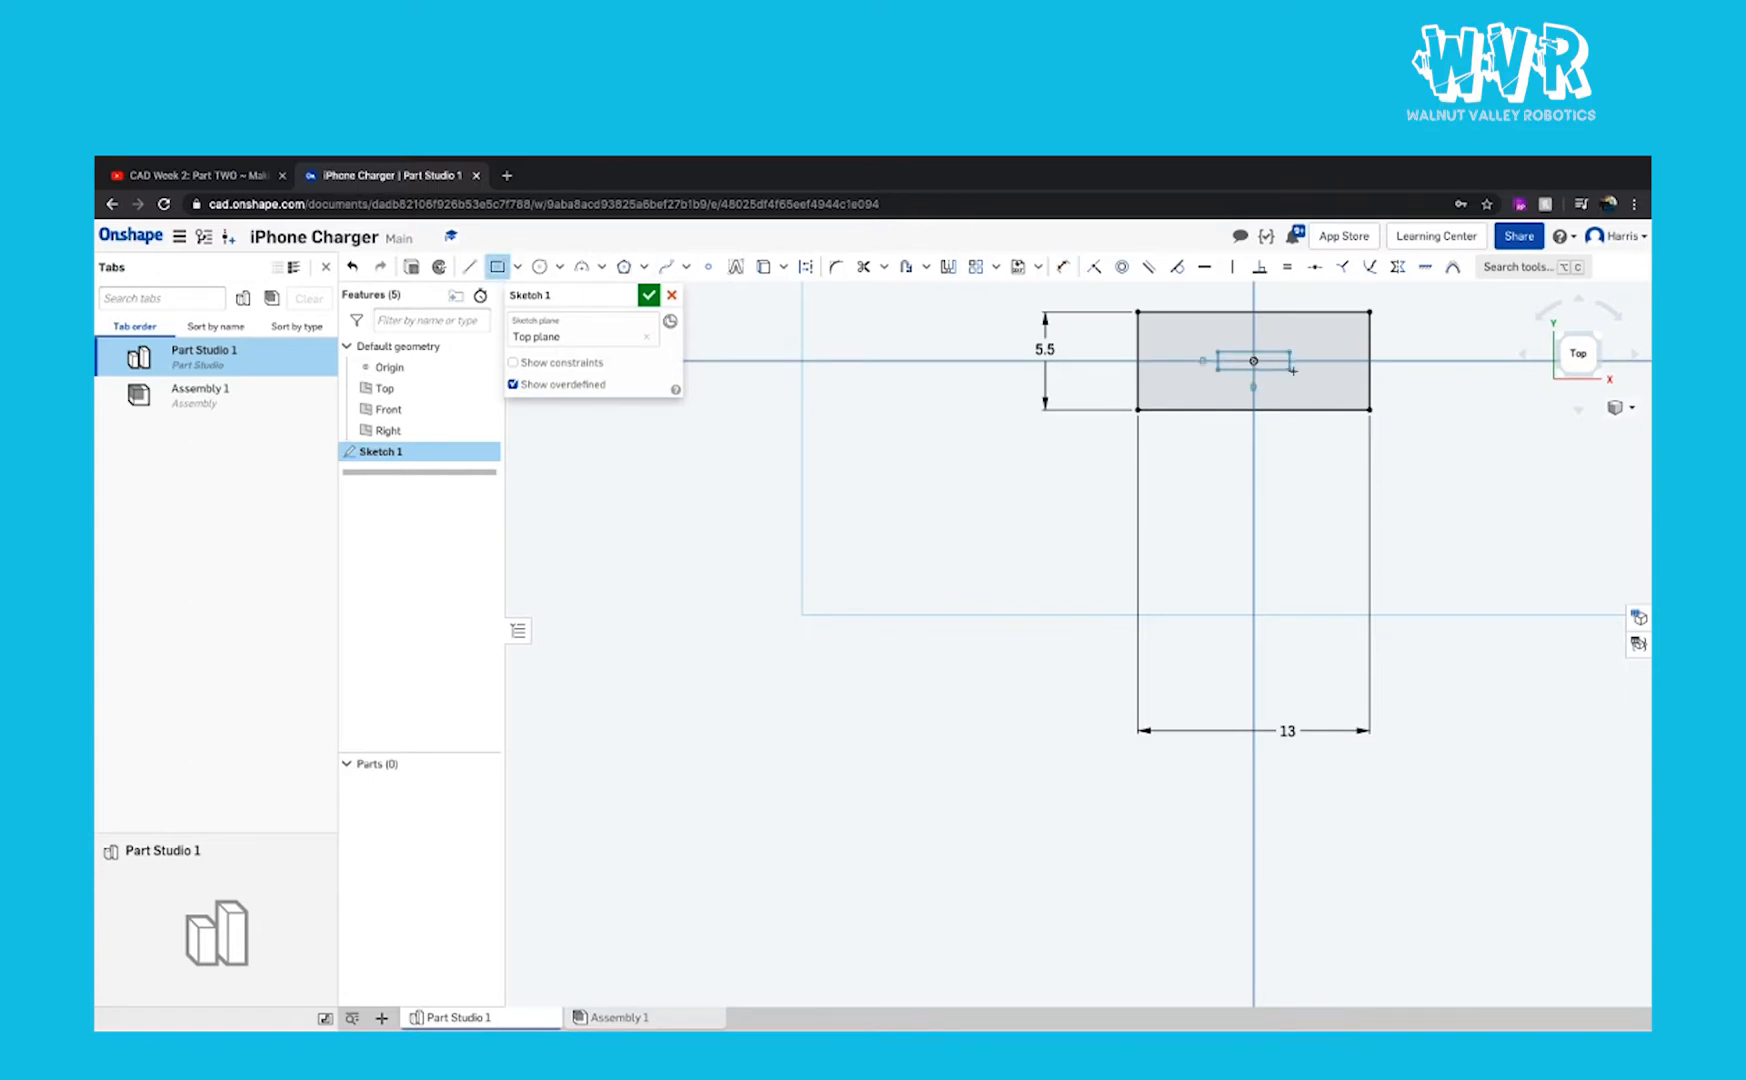
left_click(1326, 388)
scroll(1617, 433, "down", 3)
key("Tab")
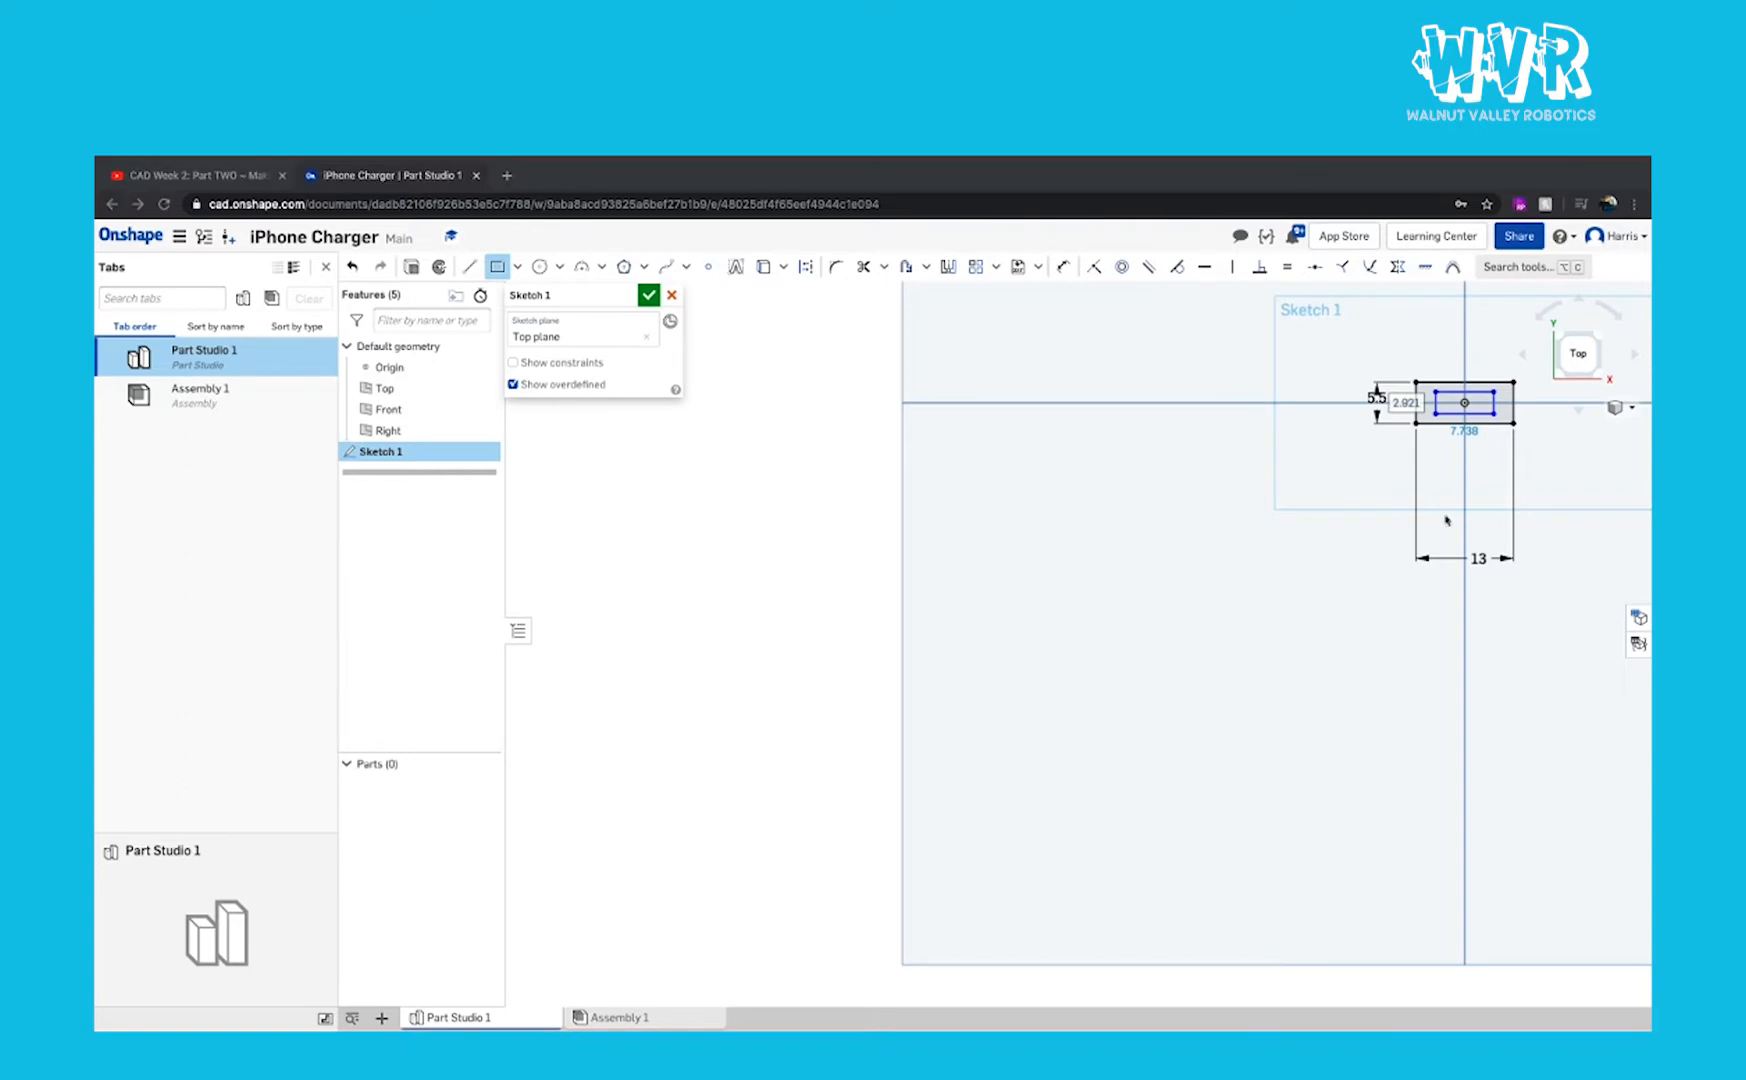
Step: Dimension the gaps between the inner and outer rectangles to 0.46 mm horizontally and vertically
scroll(1424, 443, "up", 5)
left_click(1062, 267)
left_click(1111, 567)
left_click(1109, 602)
left_click(1418, 596)
type("0.46")
key("Return")
left_click(1262, 565)
left_click(1332, 560)
left_click(1303, 401)
type("0.46")
key("Return")
scroll(1240, 455, "up", 3)
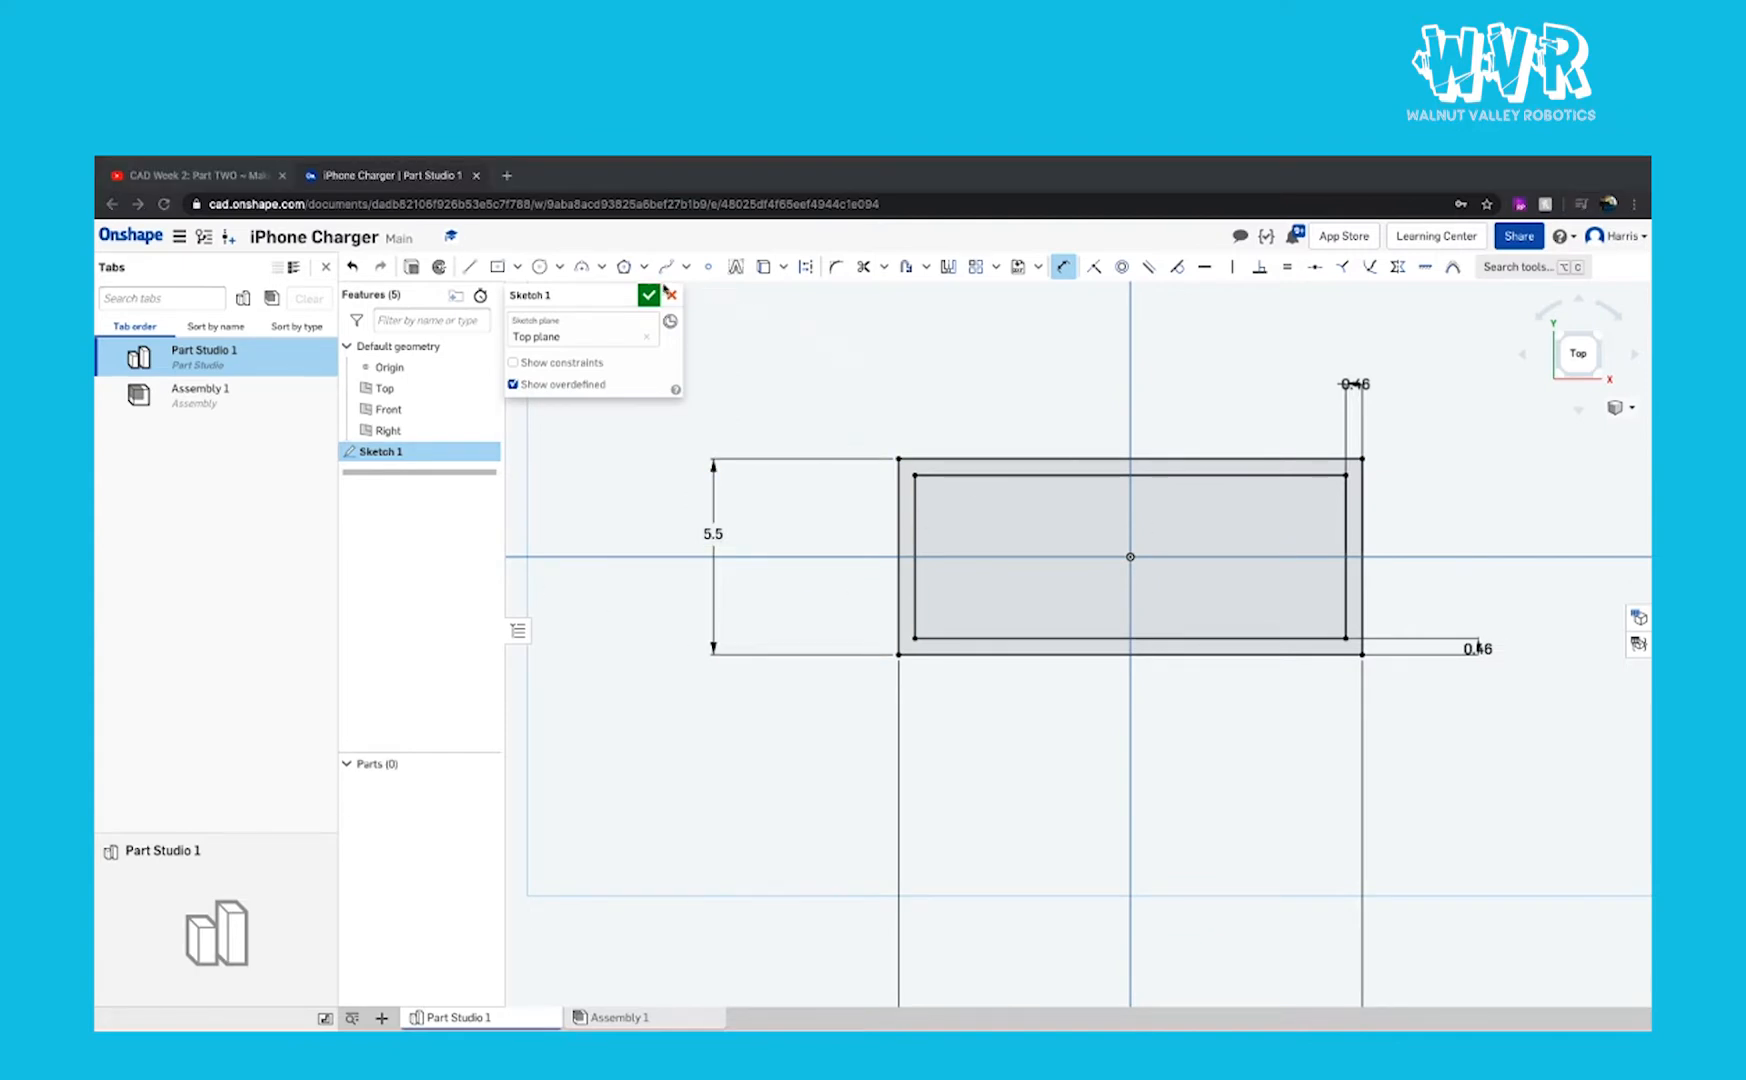
Step: Sketch a third center-point rectangle about 11.3 by 4.1 mm inside the other two, centred on the origin
left_click(497, 266)
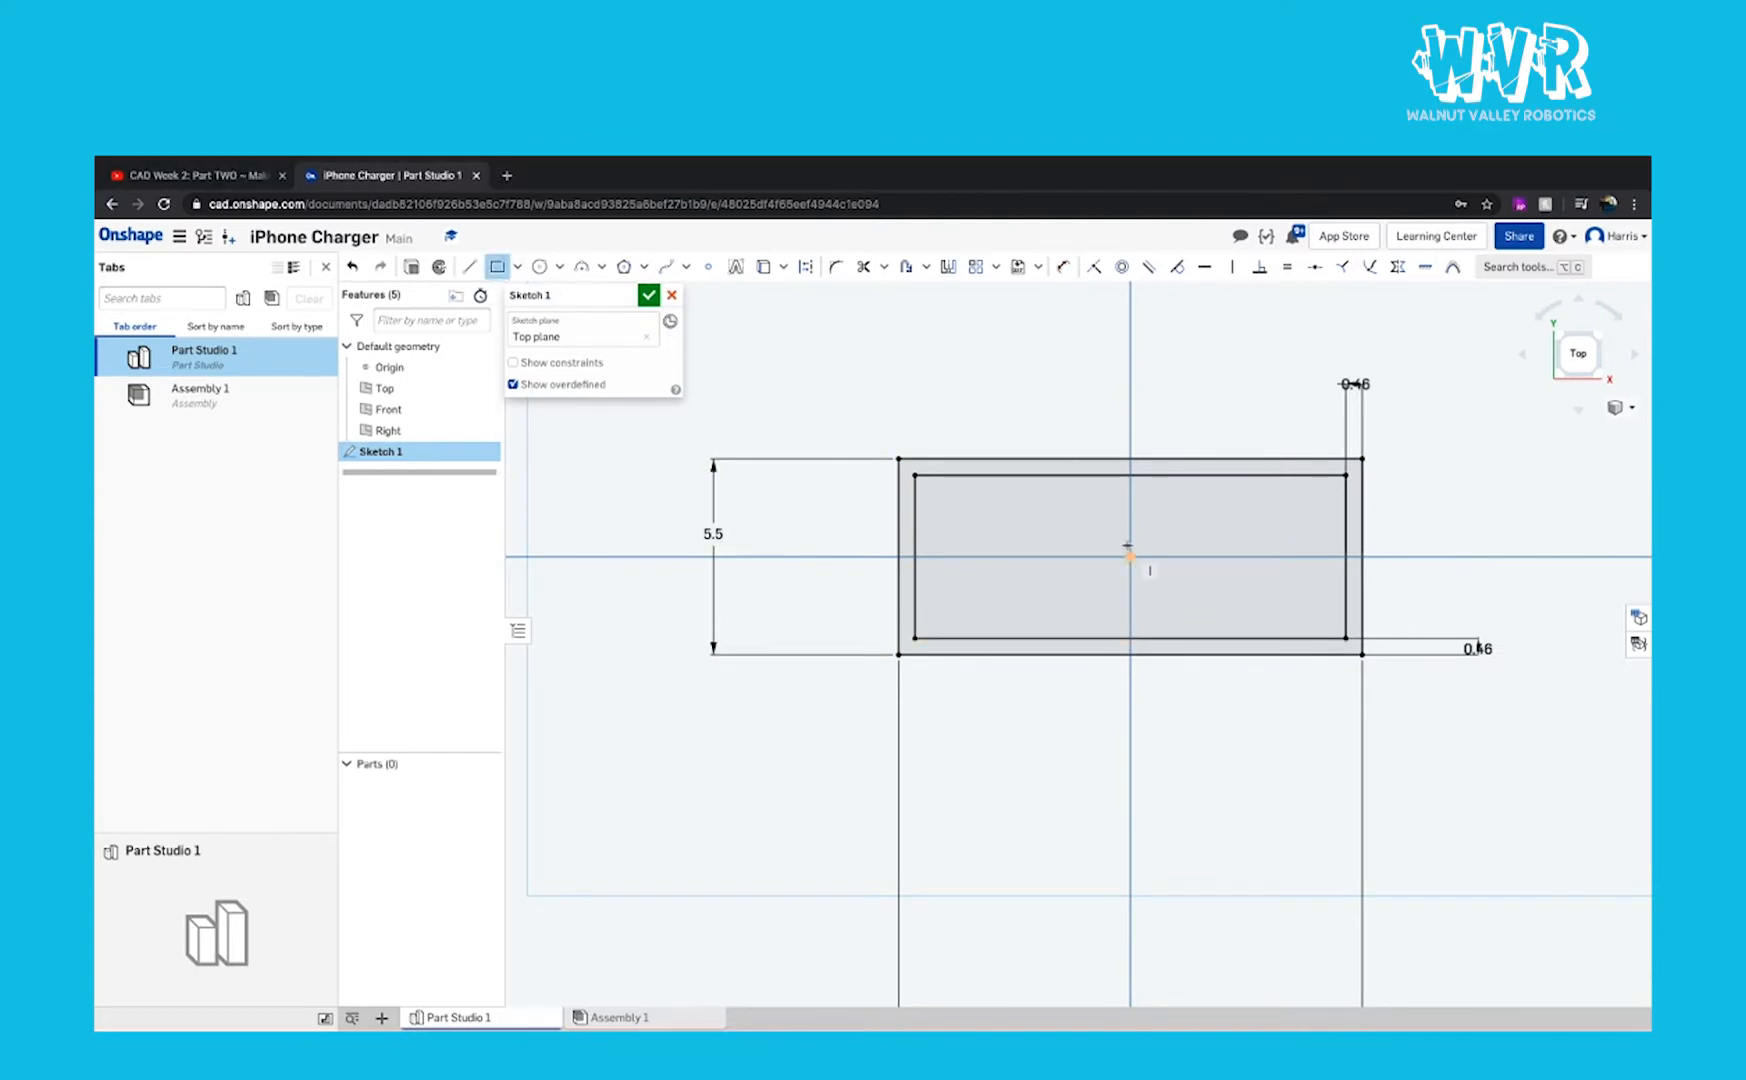
left_click(1130, 556)
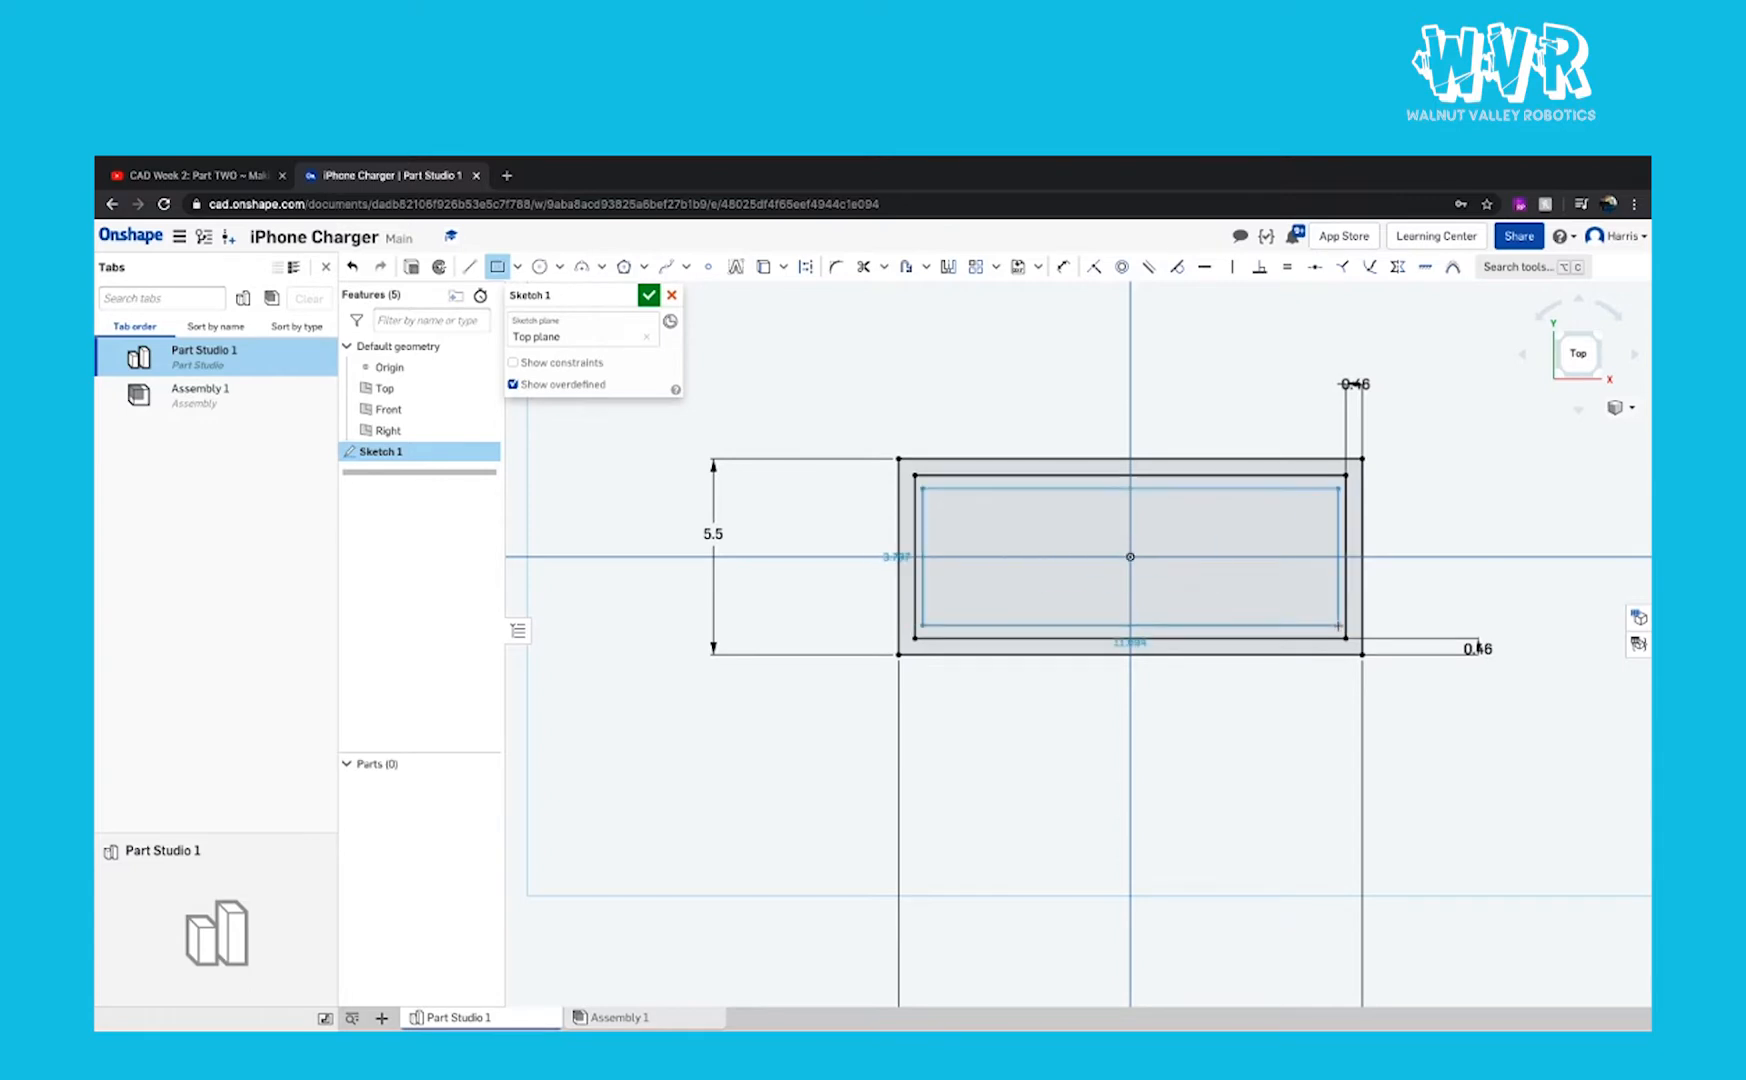
left_click(1332, 629)
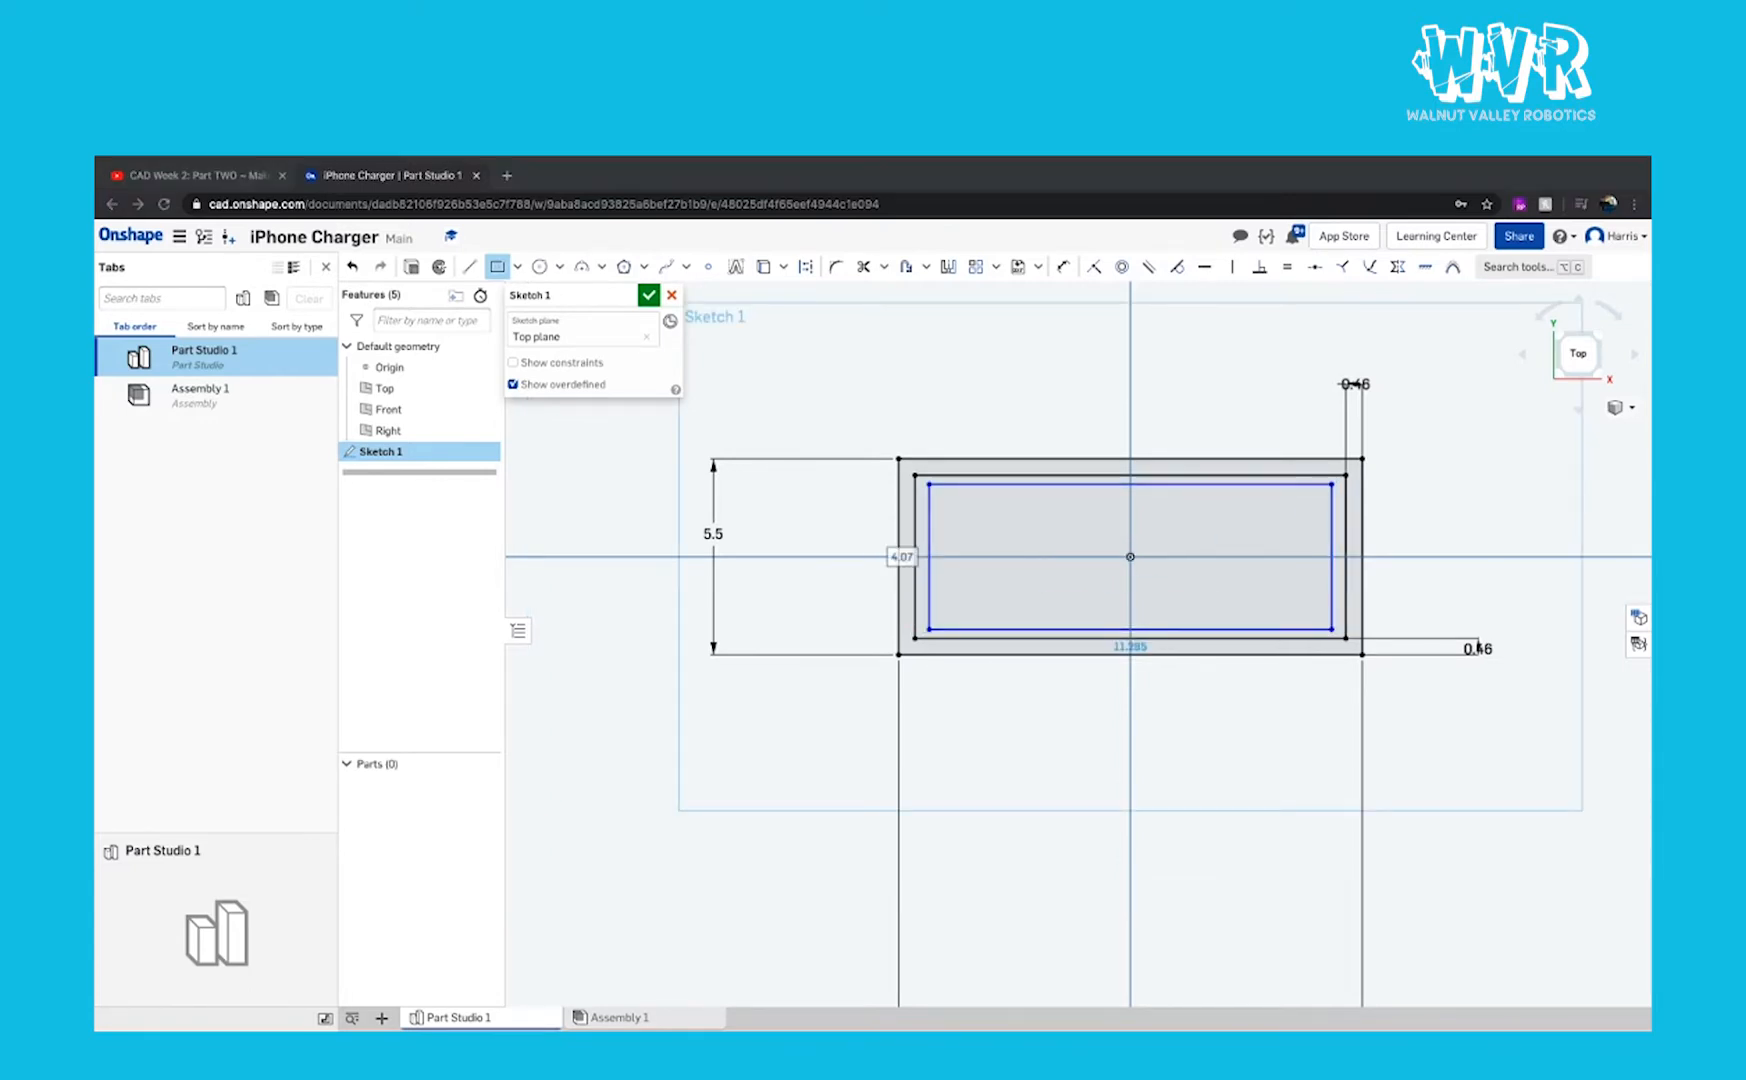
Step: Dimension the gaps between the innermost and middle rectangles to 0.31 mm vertically and horizontally
scroll(1056, 538, "up", 4)
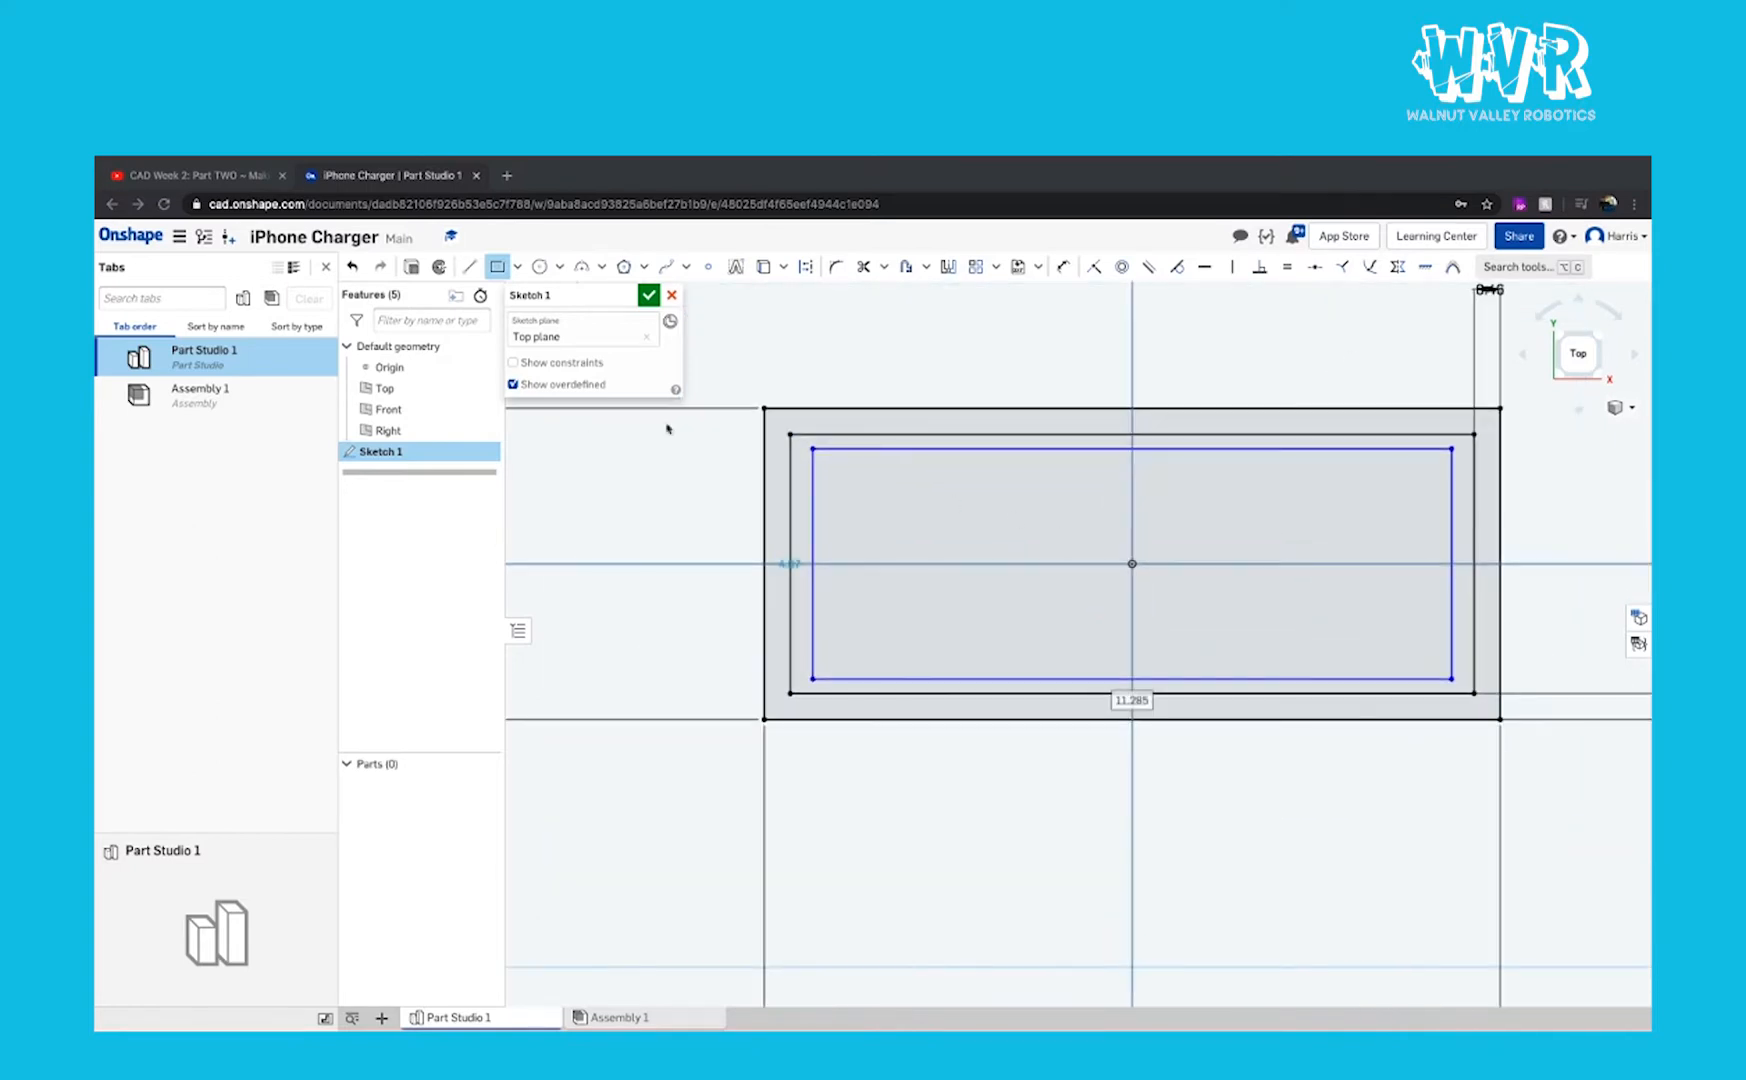
left_click(1064, 268)
left_click(963, 447)
left_click(966, 435)
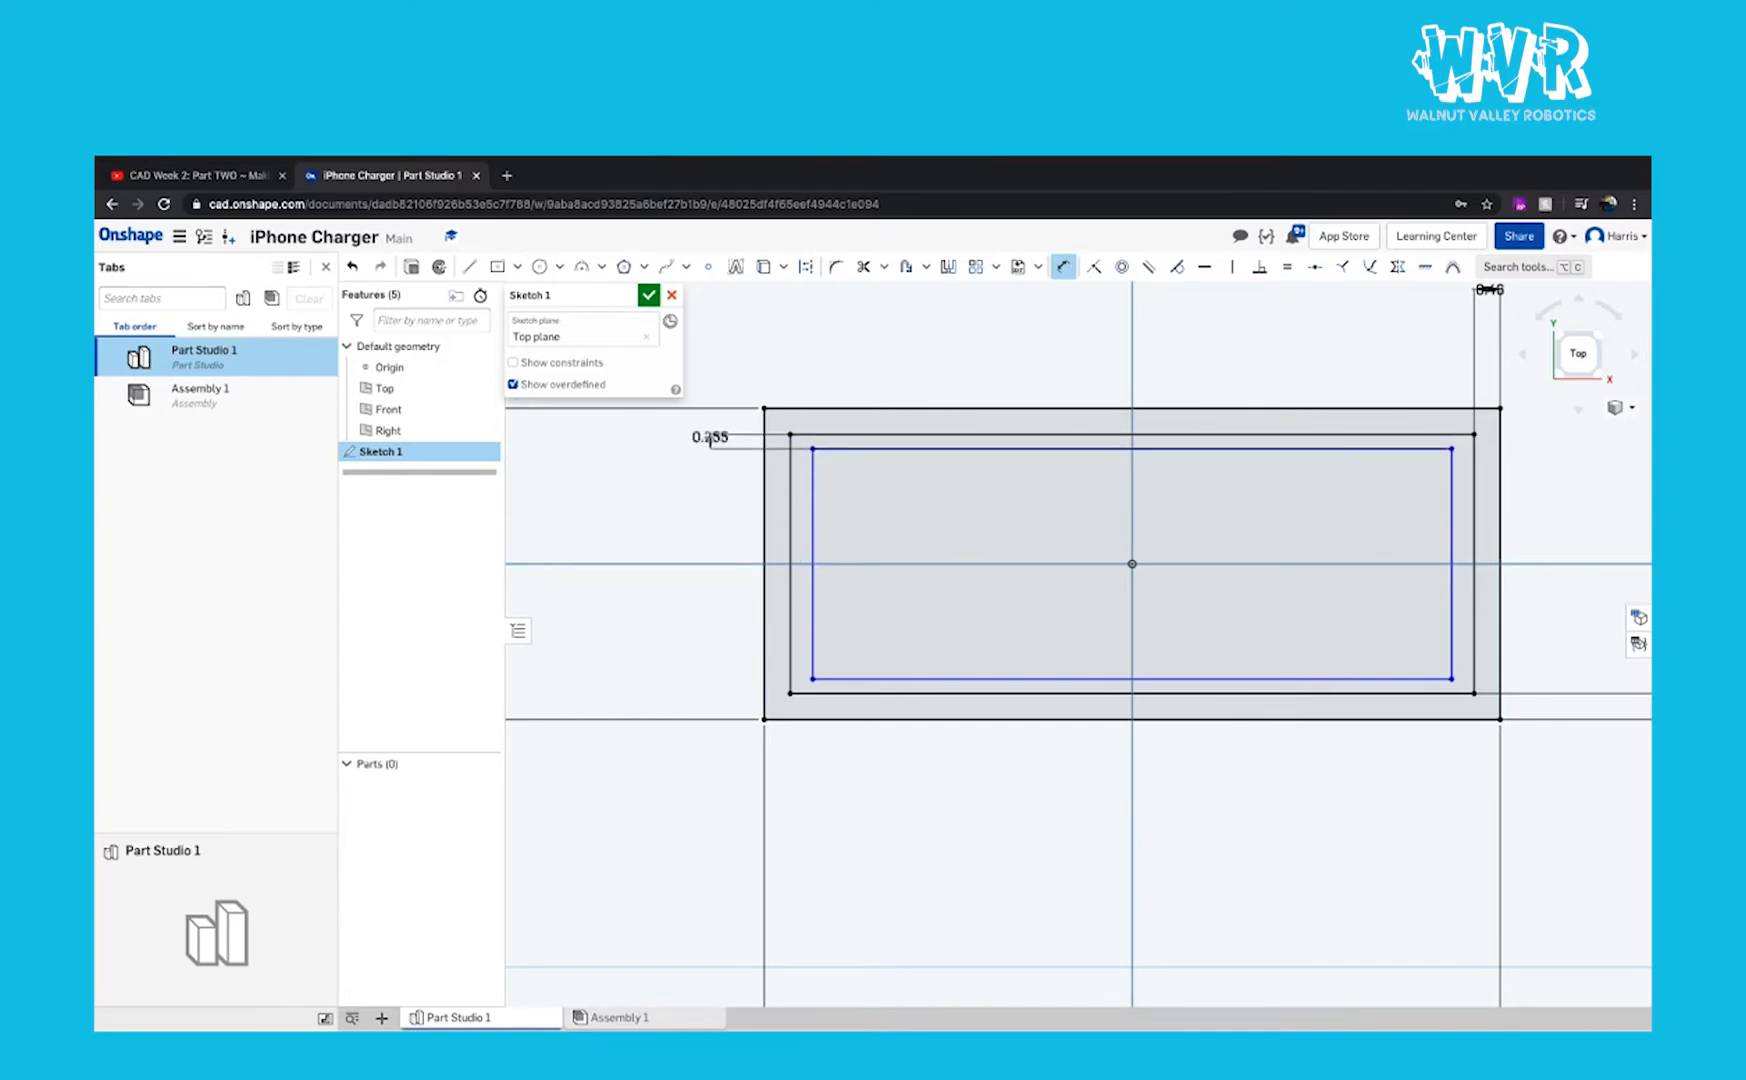
left_click(659, 442)
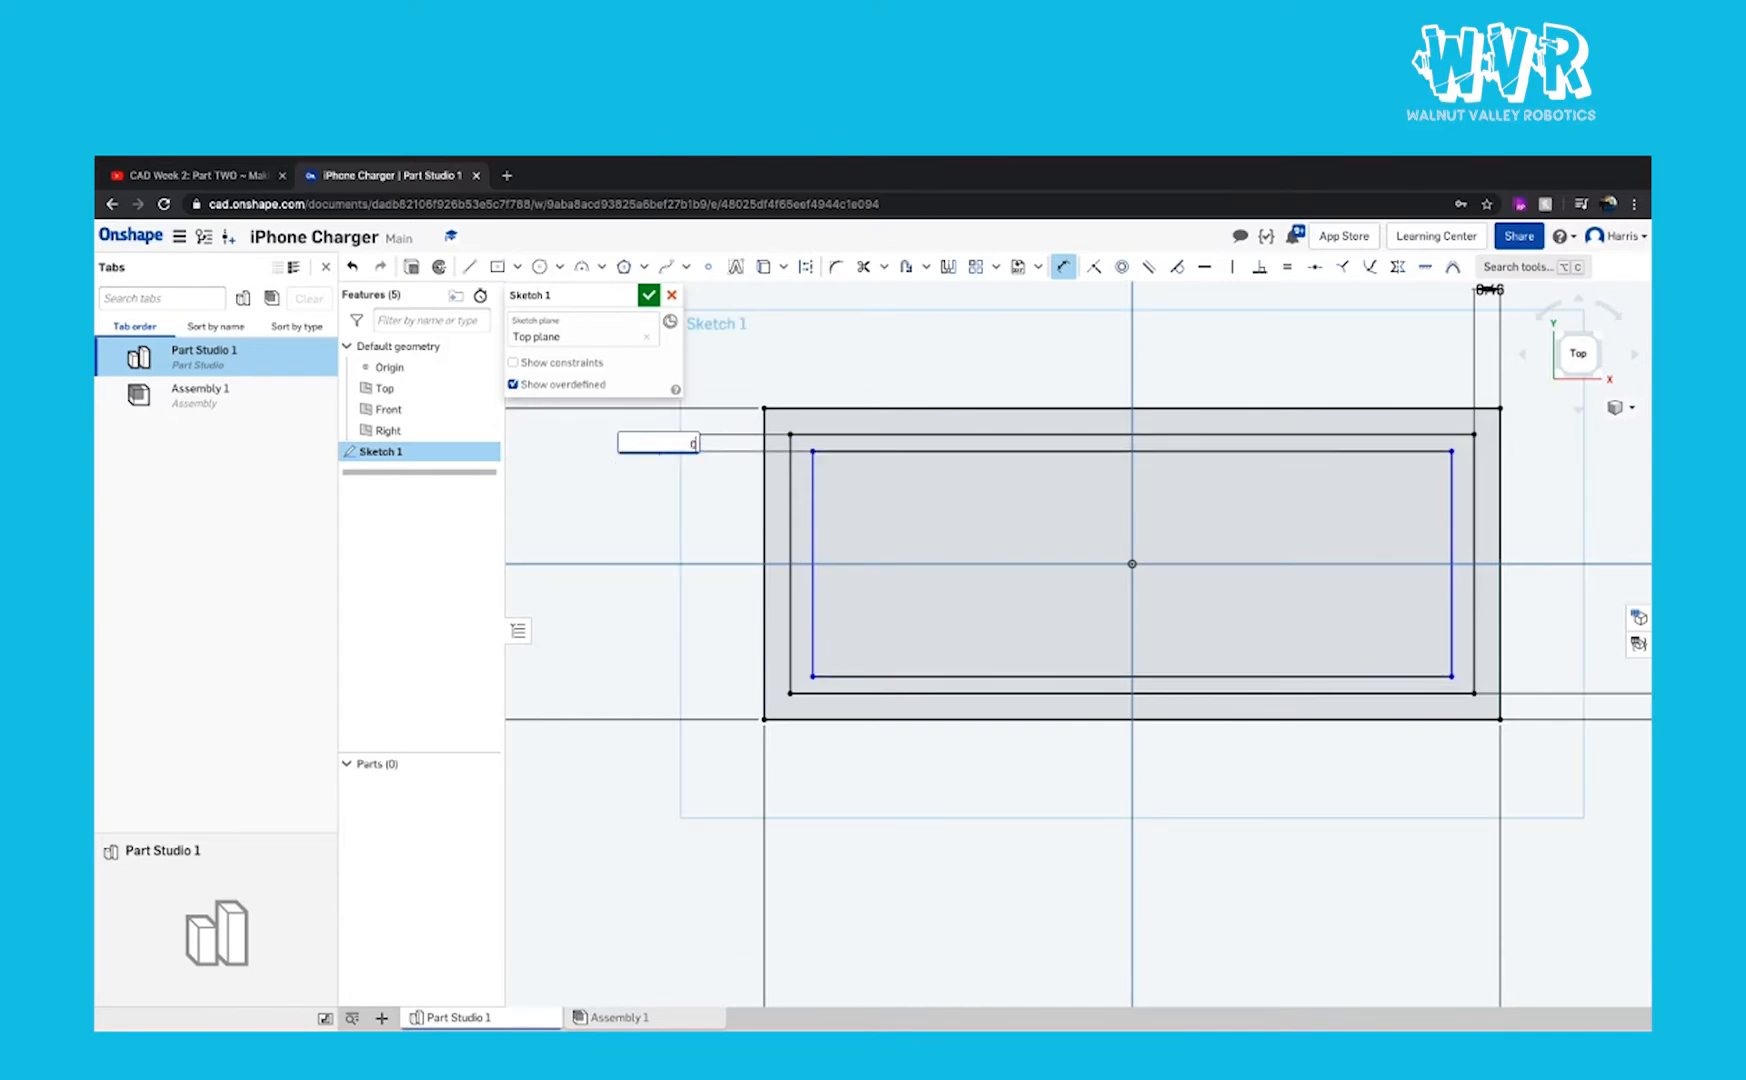
type("0.31")
key("Return")
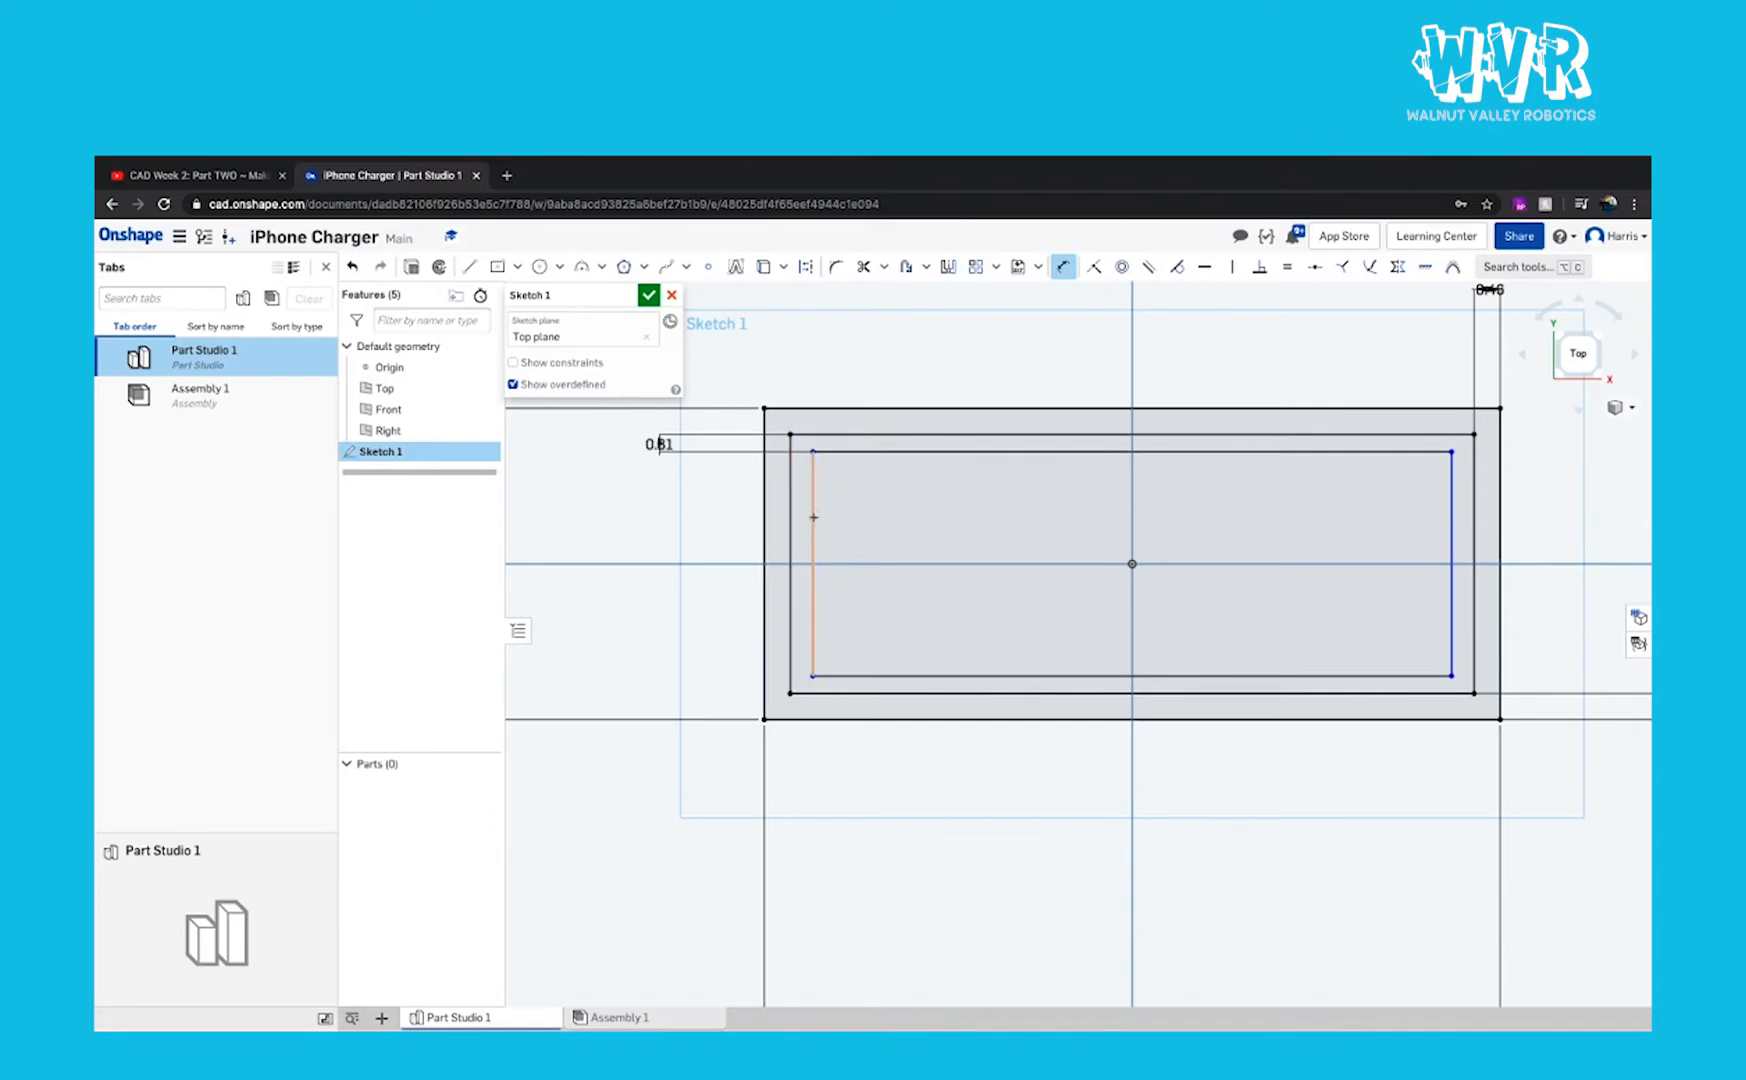
left_click(812, 520)
left_click(790, 522)
left_click(812, 866)
type("0.31")
key("Return")
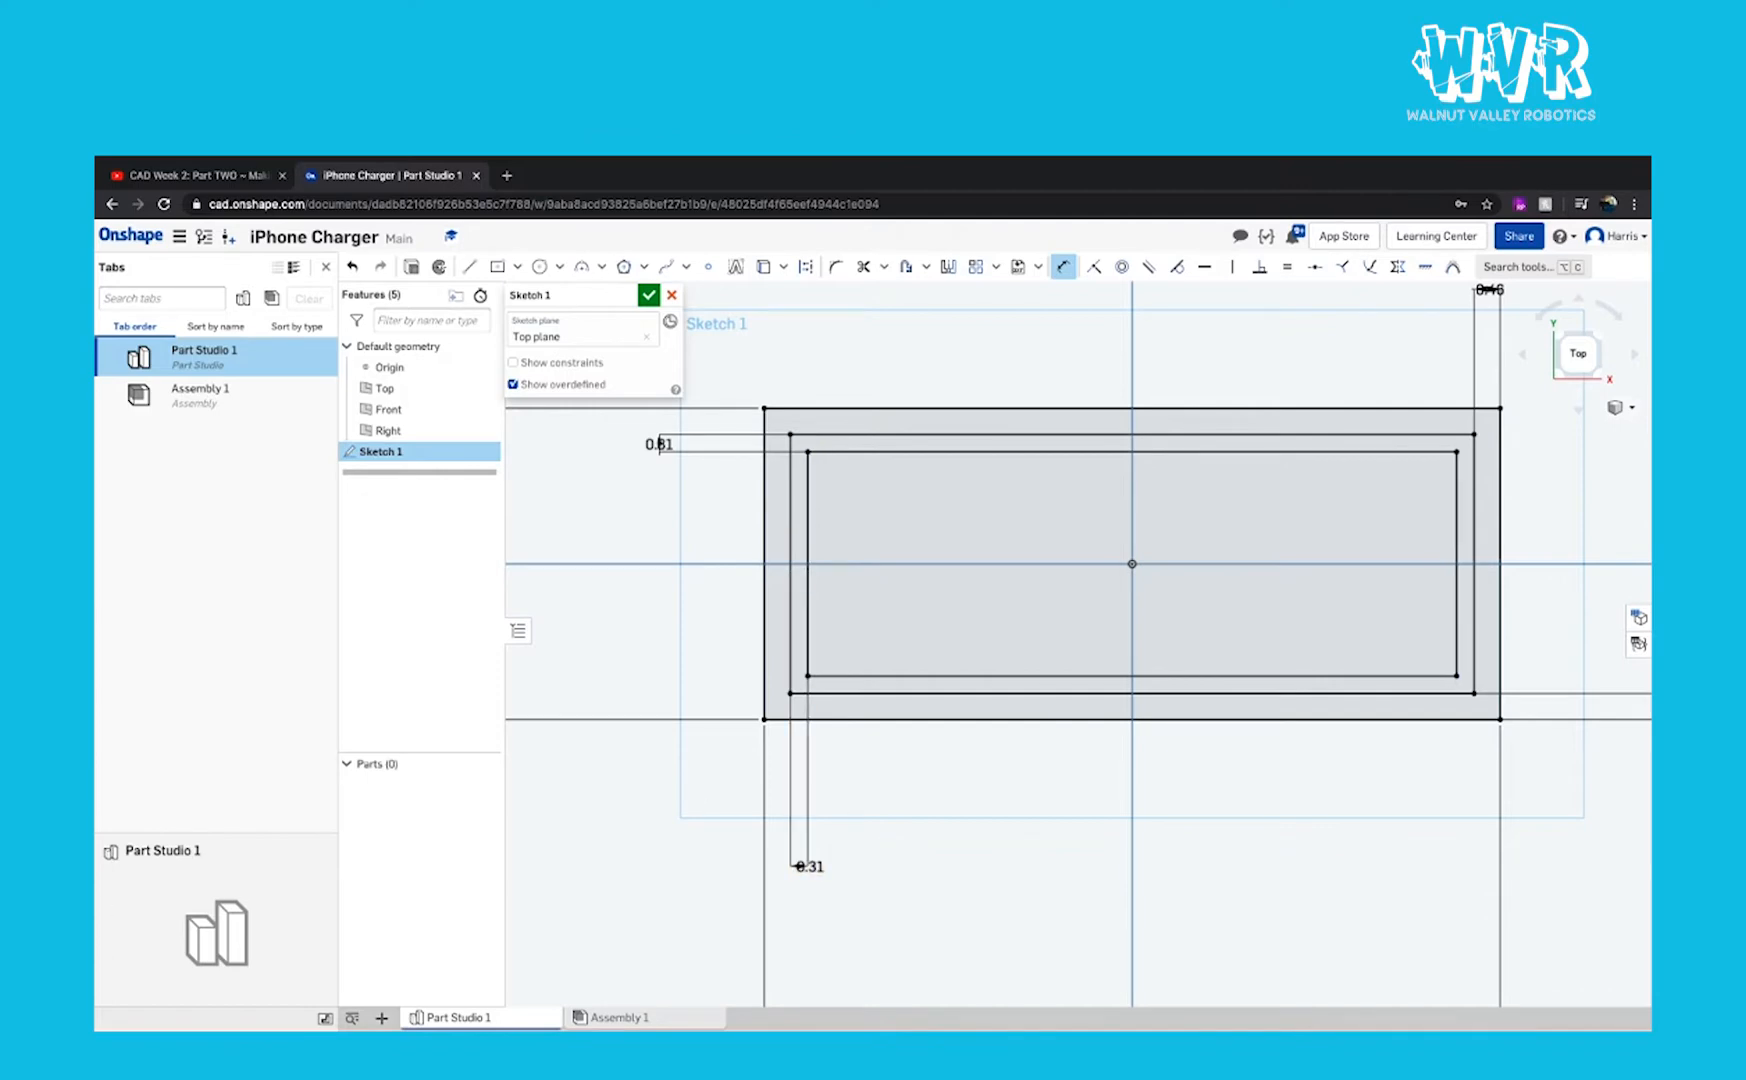
Step: Draw a horizontal and a vertical line through the origin, joining the midpoints of the outer rectangle's opposite sides
left_click(469, 268)
left_click(764, 563)
left_click(1501, 566)
key("Escape")
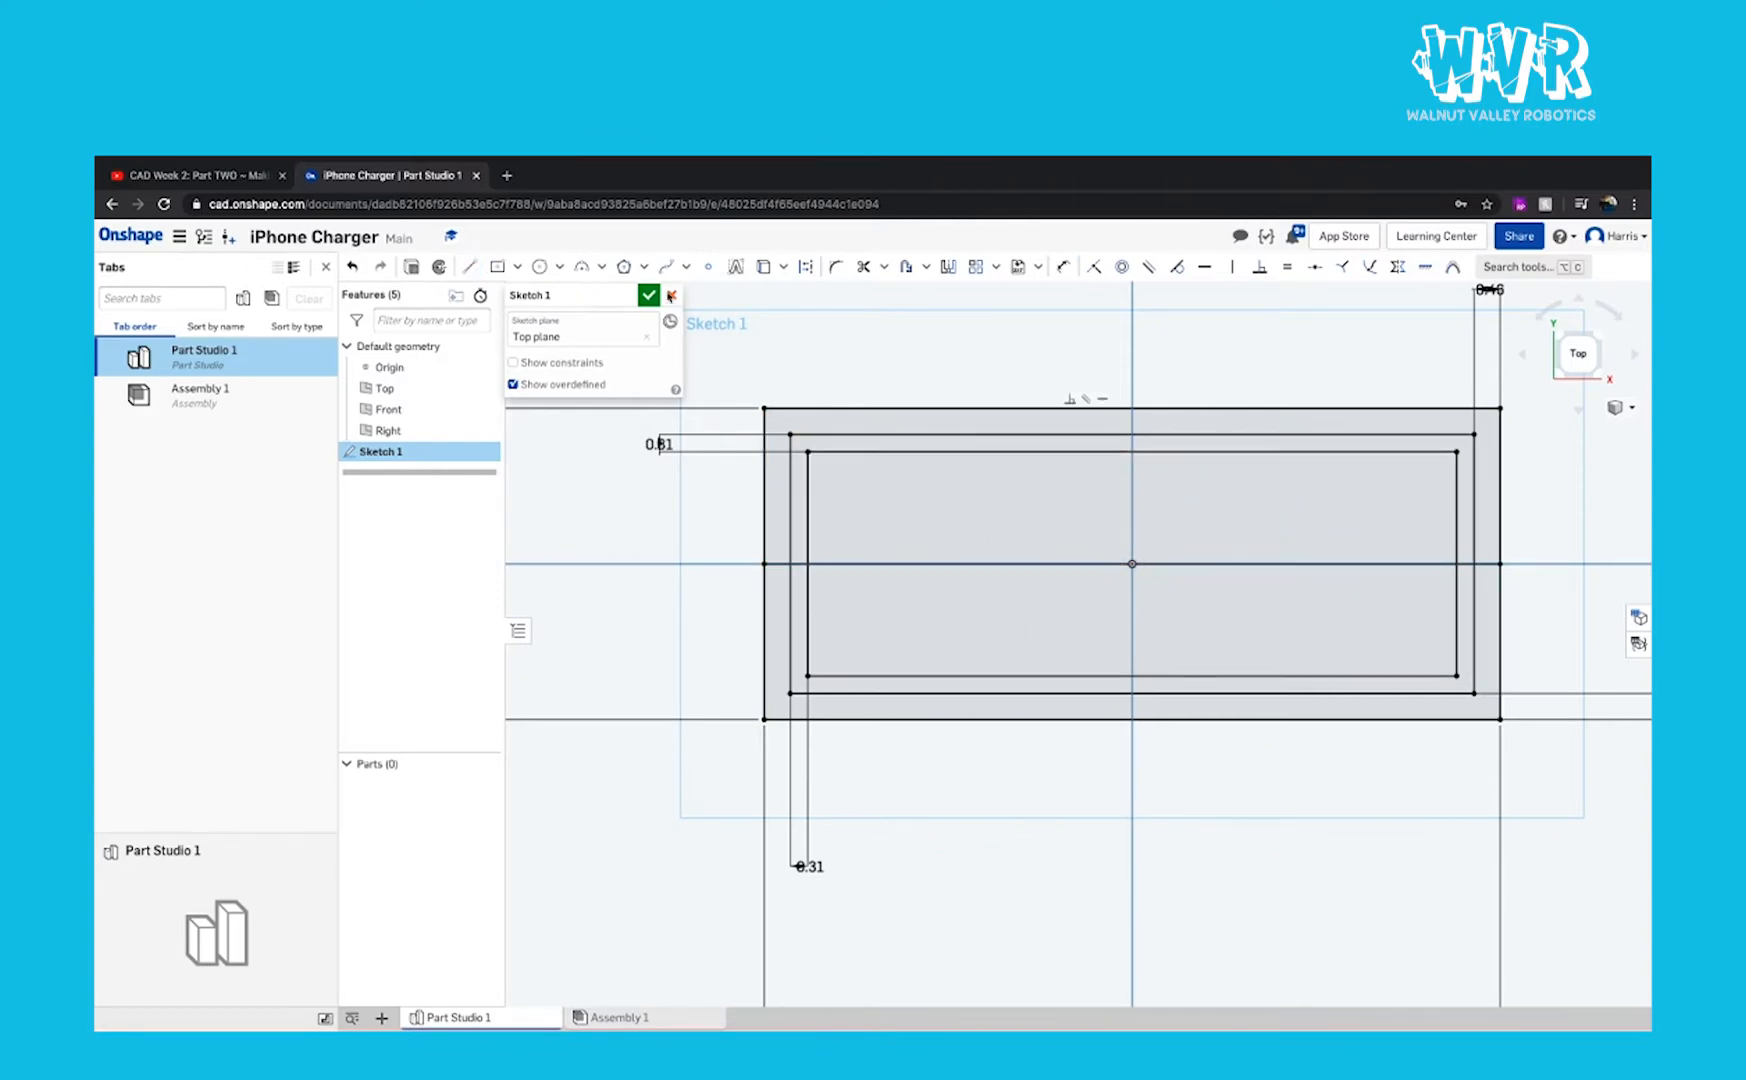
left_click(467, 268)
left_click(1132, 408)
left_click(1156, 745)
key("Escape")
Step: Draw a horizontal line across the innermost rectangle, just above the horizontal centre line
left_click(466, 270)
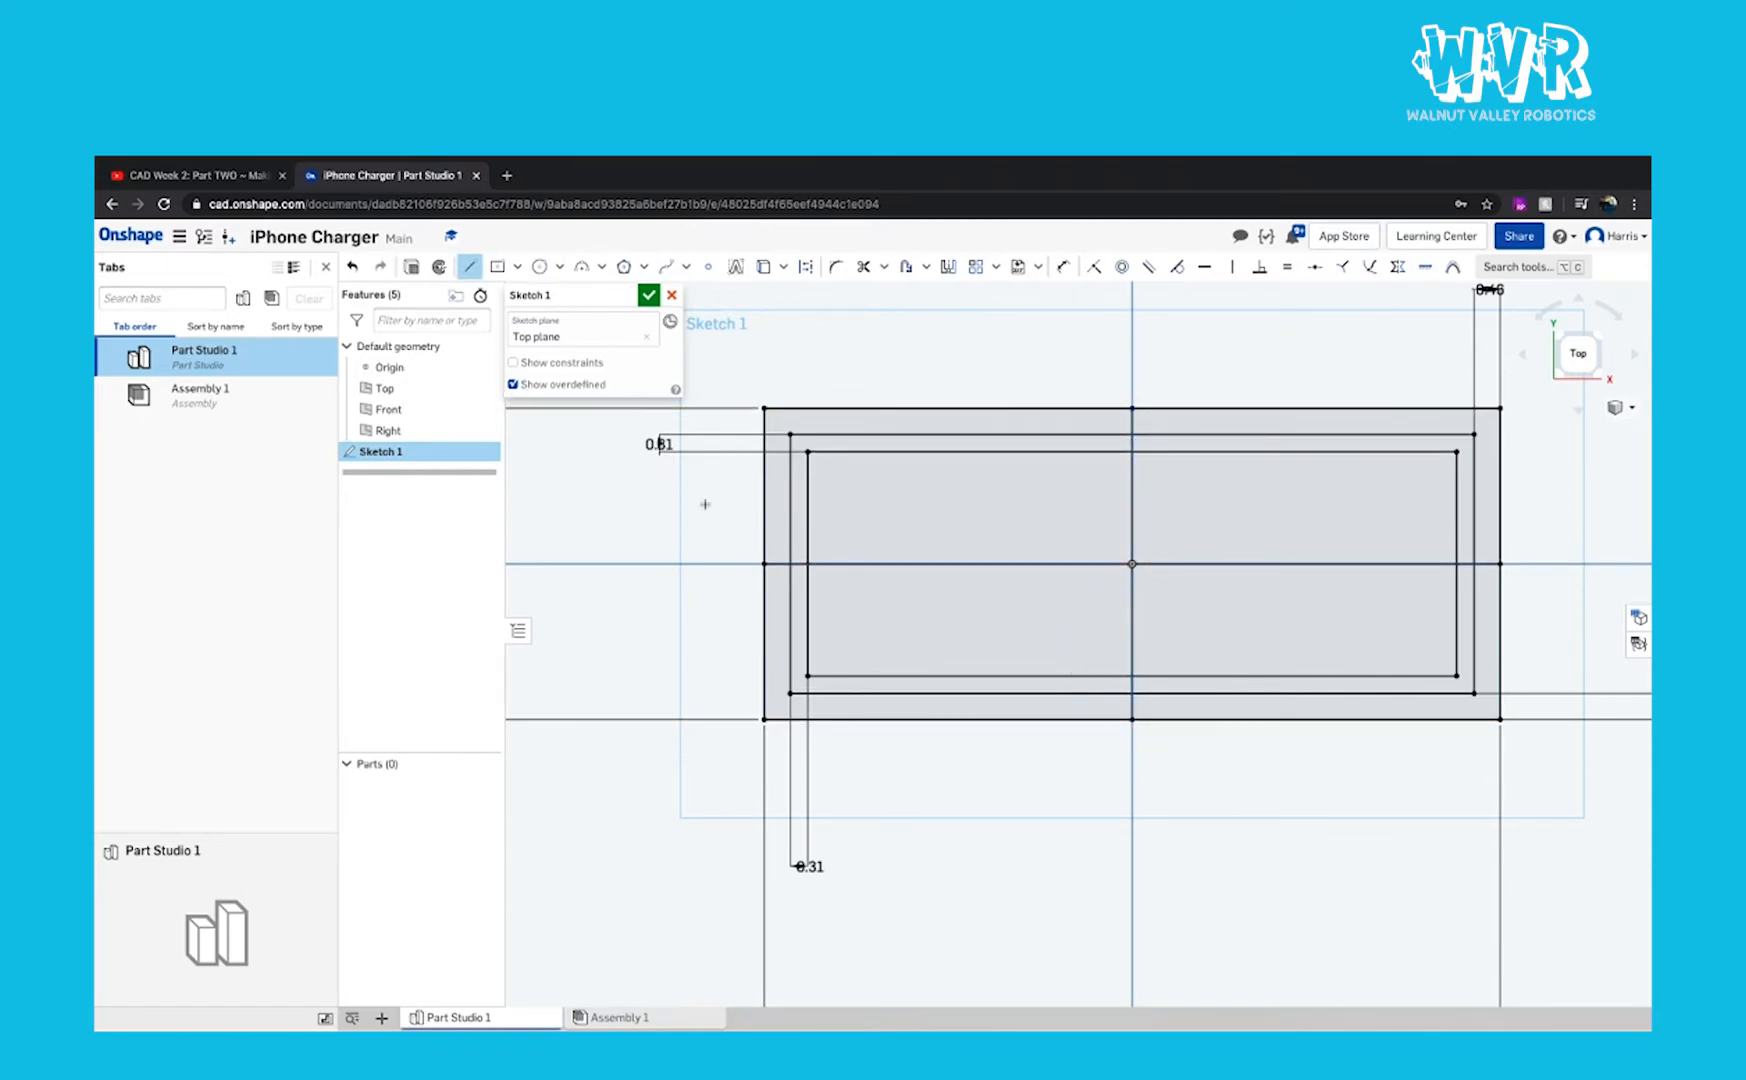
left_click(809, 552)
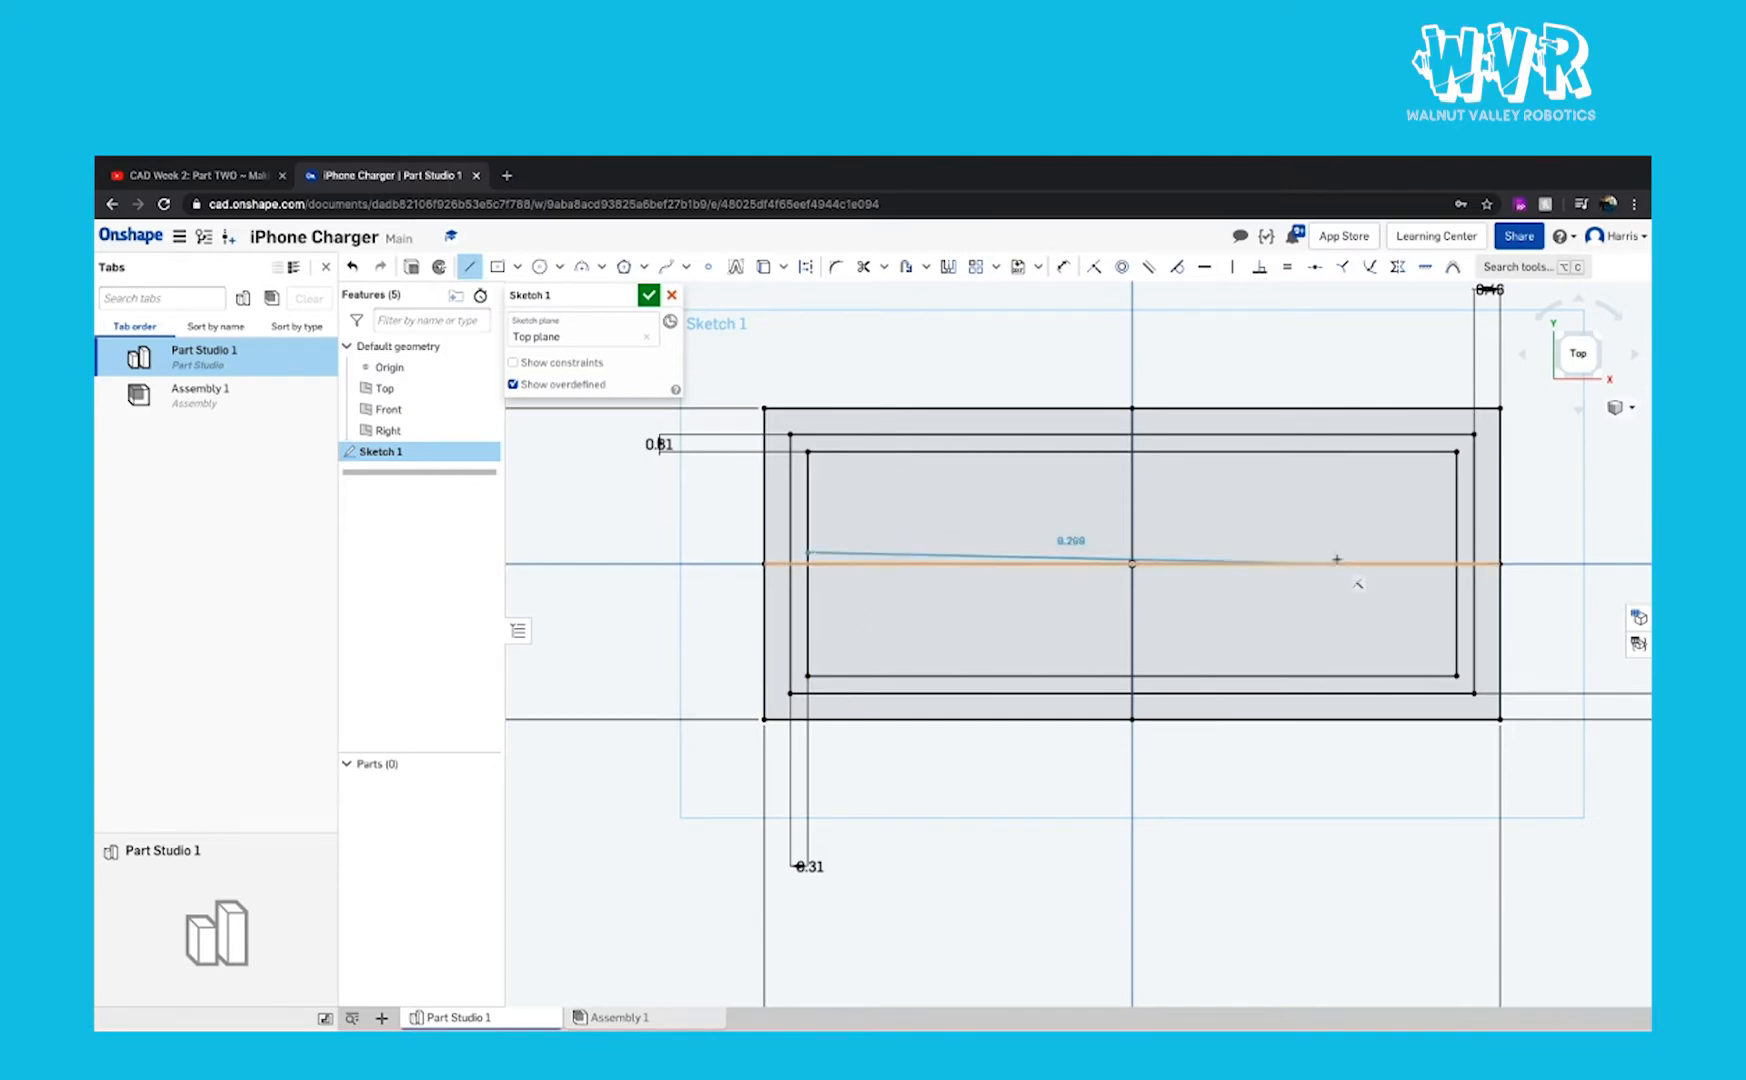
left_click(1458, 552)
key("Escape")
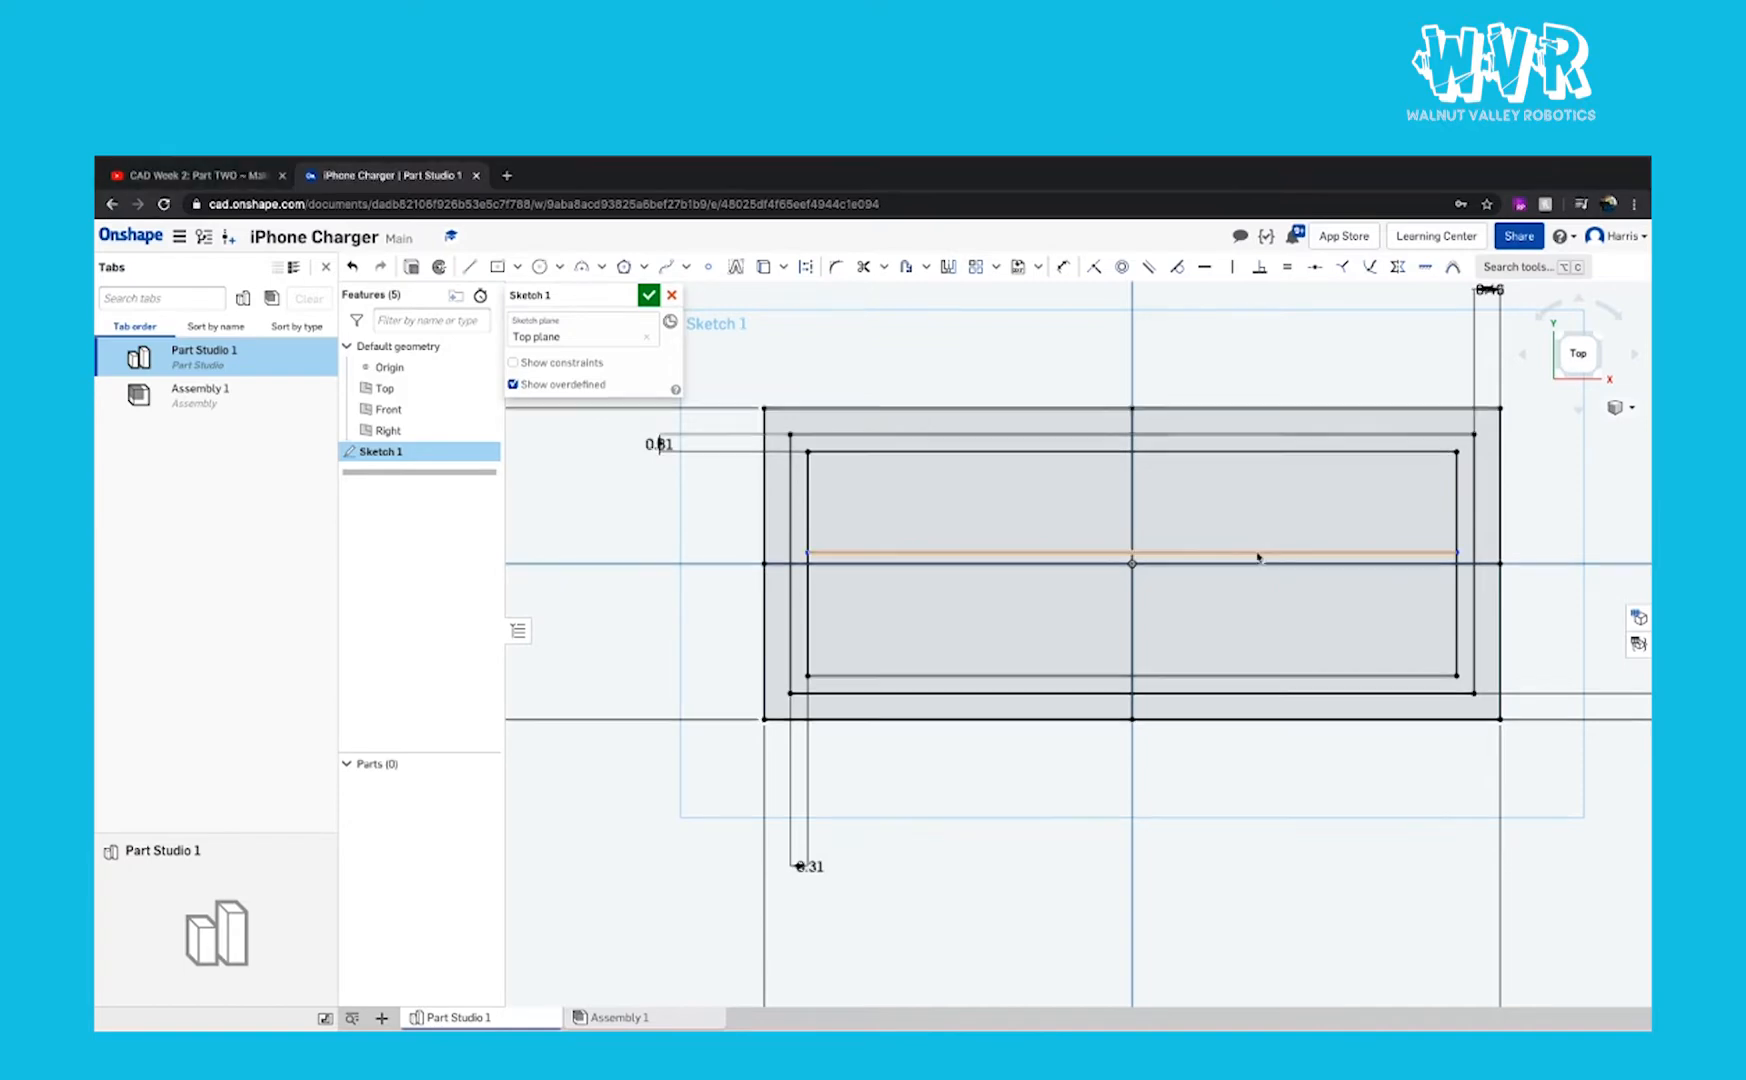
Step: Dimension the gap between the new line and the horizontal centre line to just under 0.2 mm and finish the sketch
scroll(1262, 552, "up", 3)
left_click(1063, 266)
left_click(1122, 572)
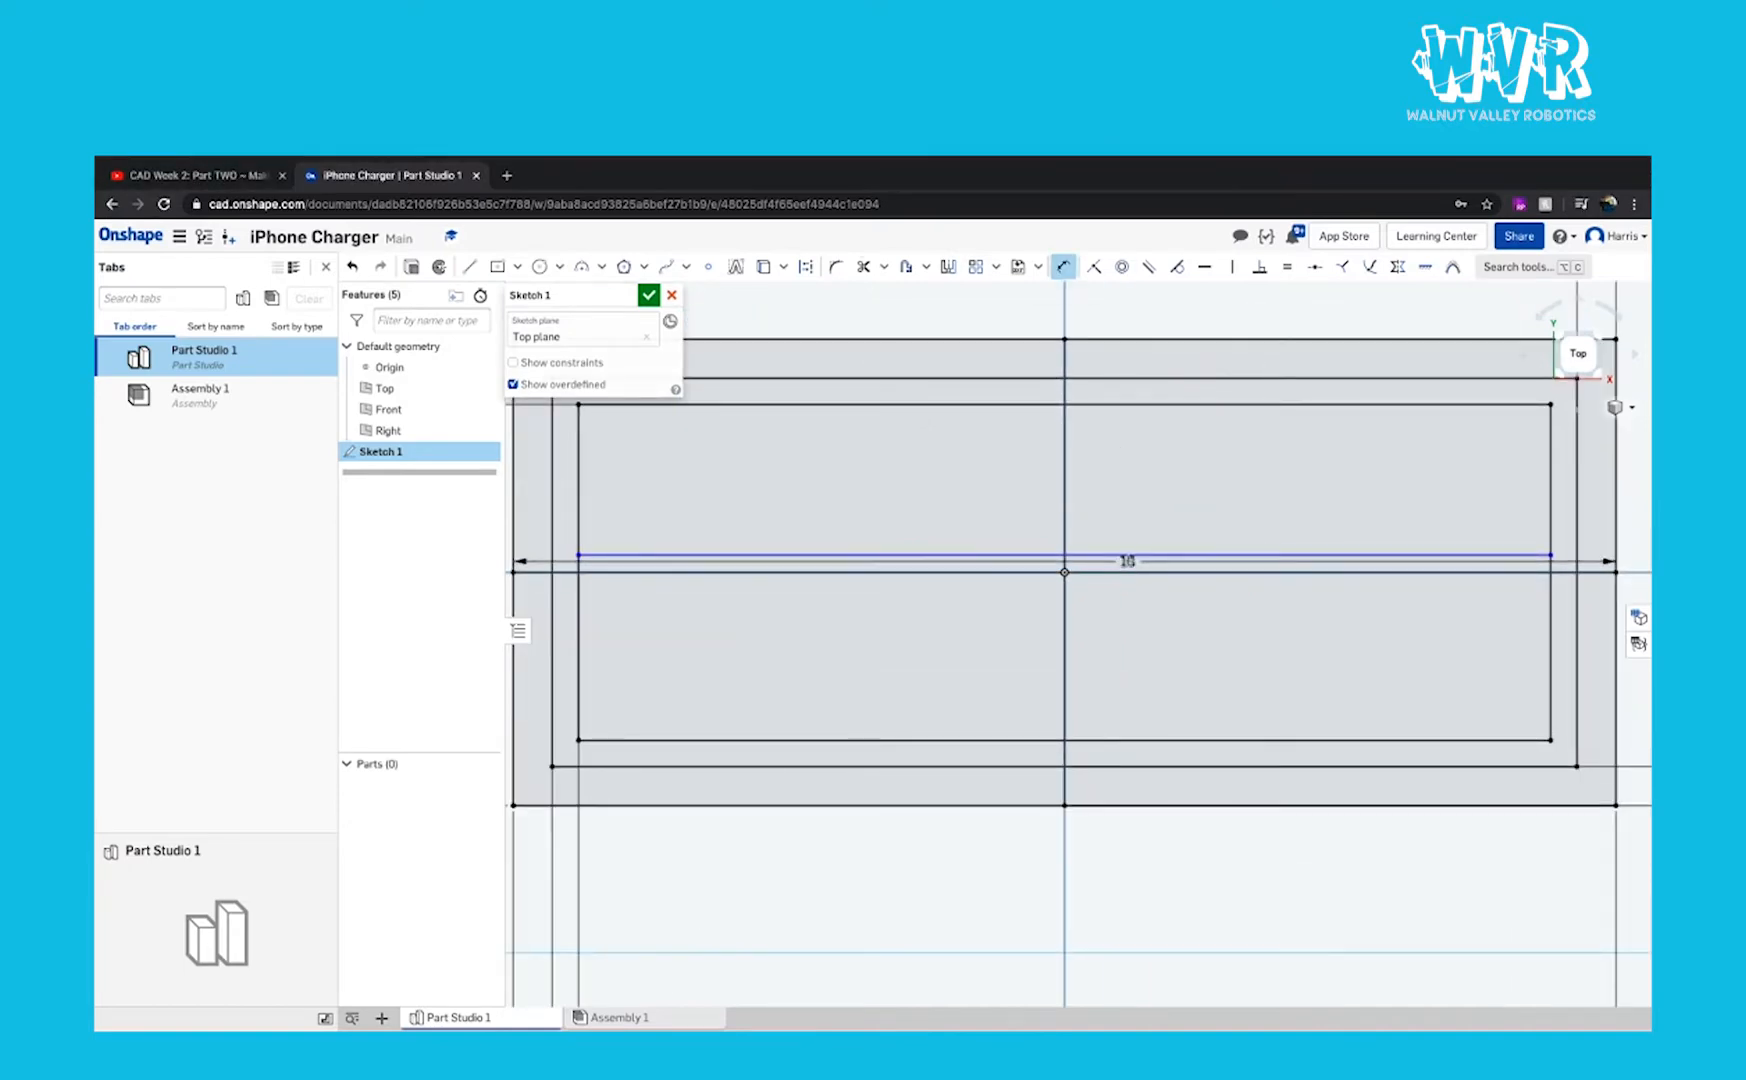
left_click(1430, 555)
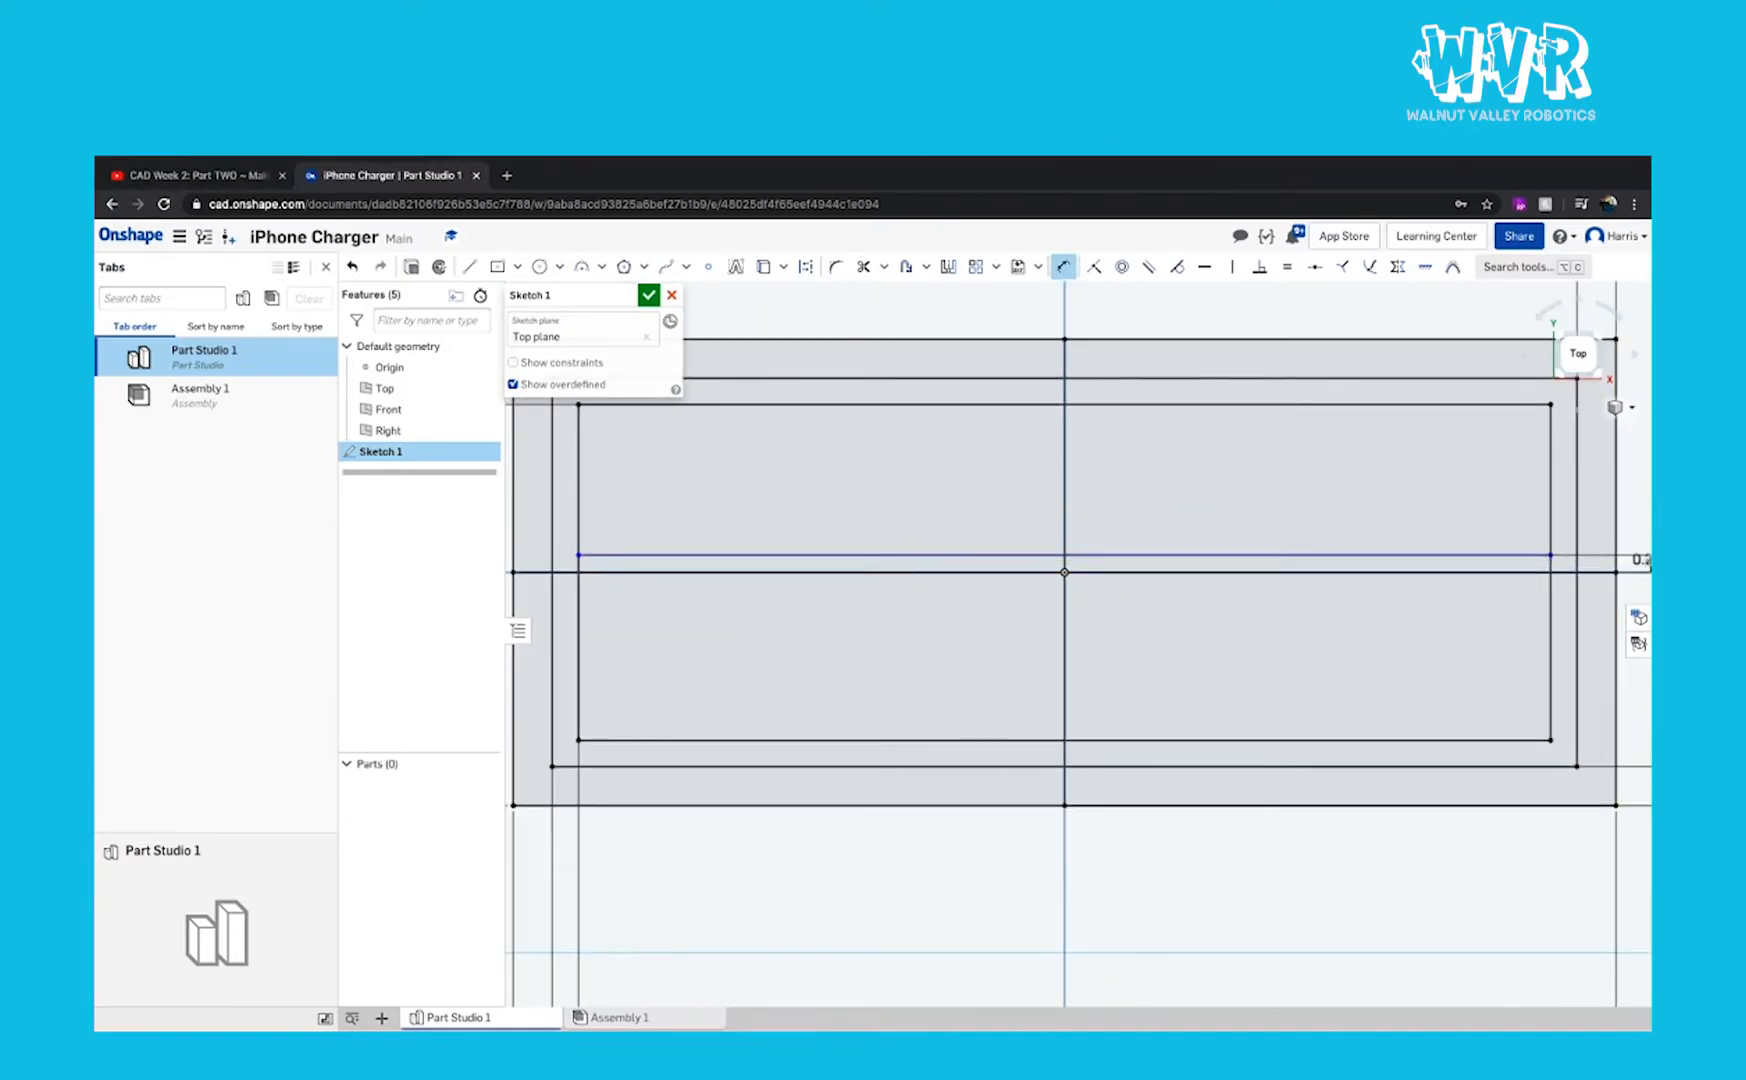
left_click(1645, 562)
type("0.1")
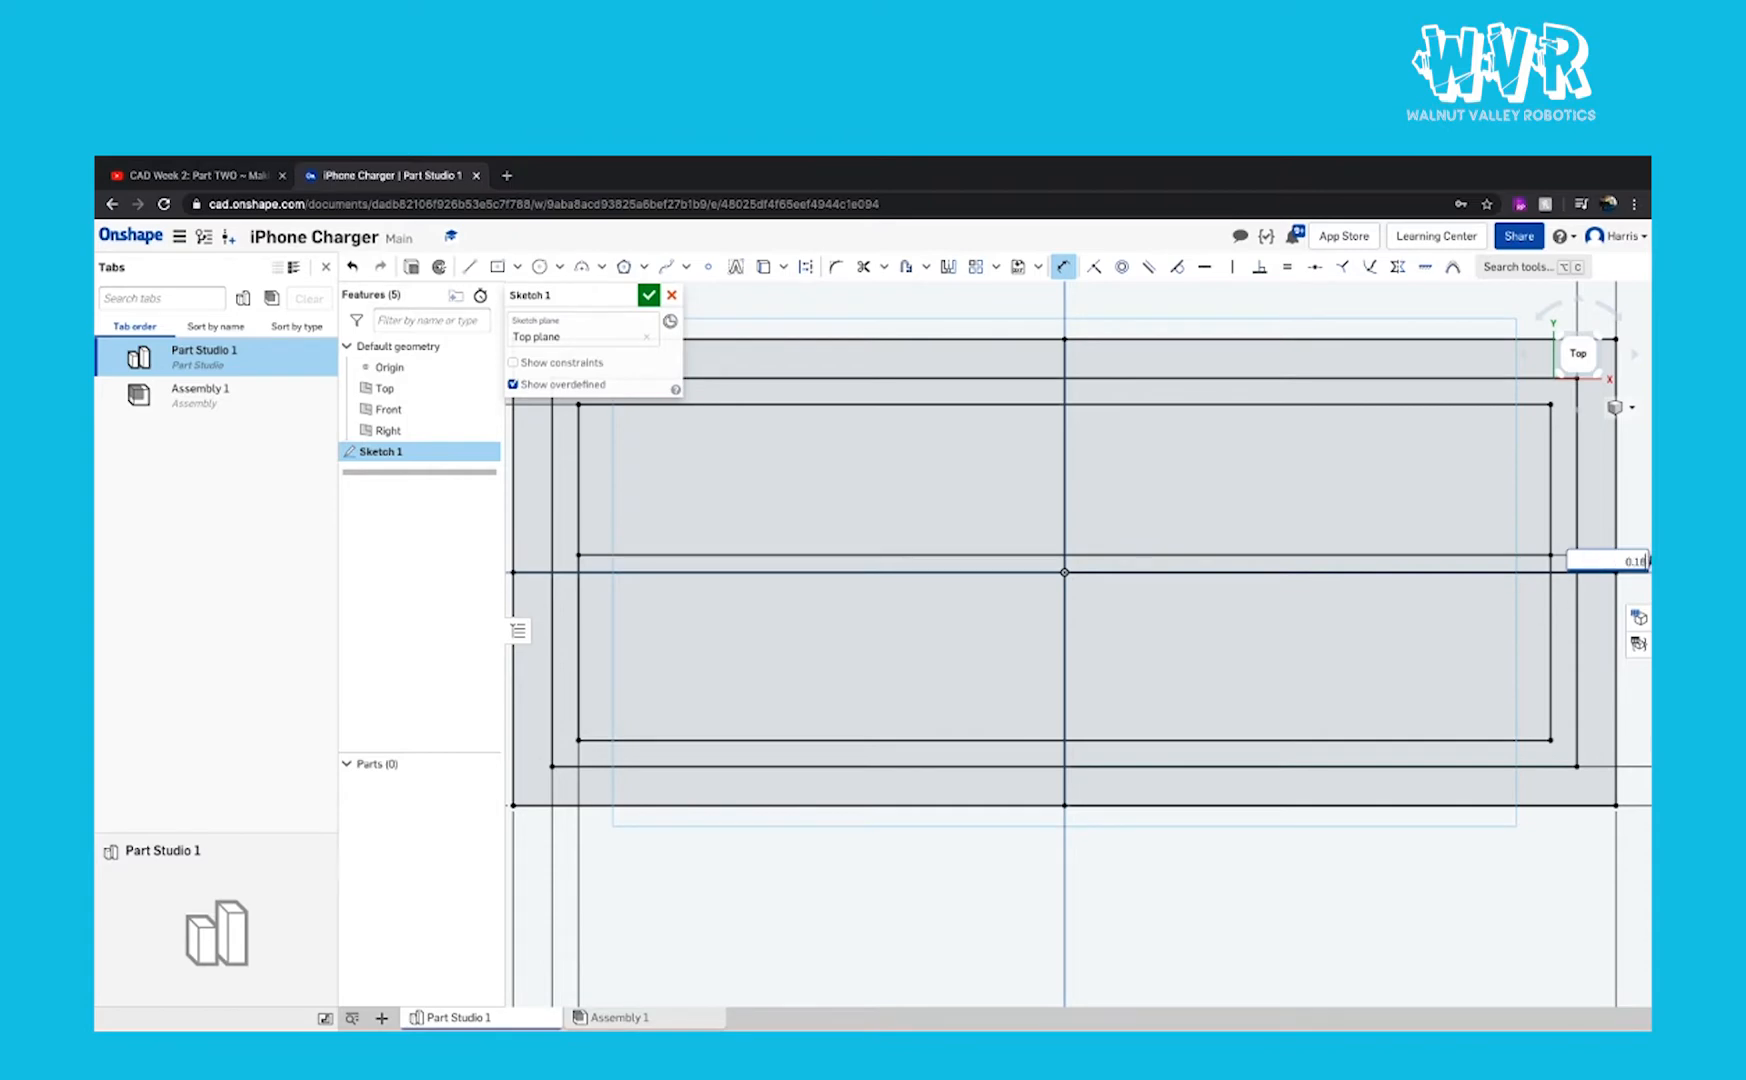
key("Return")
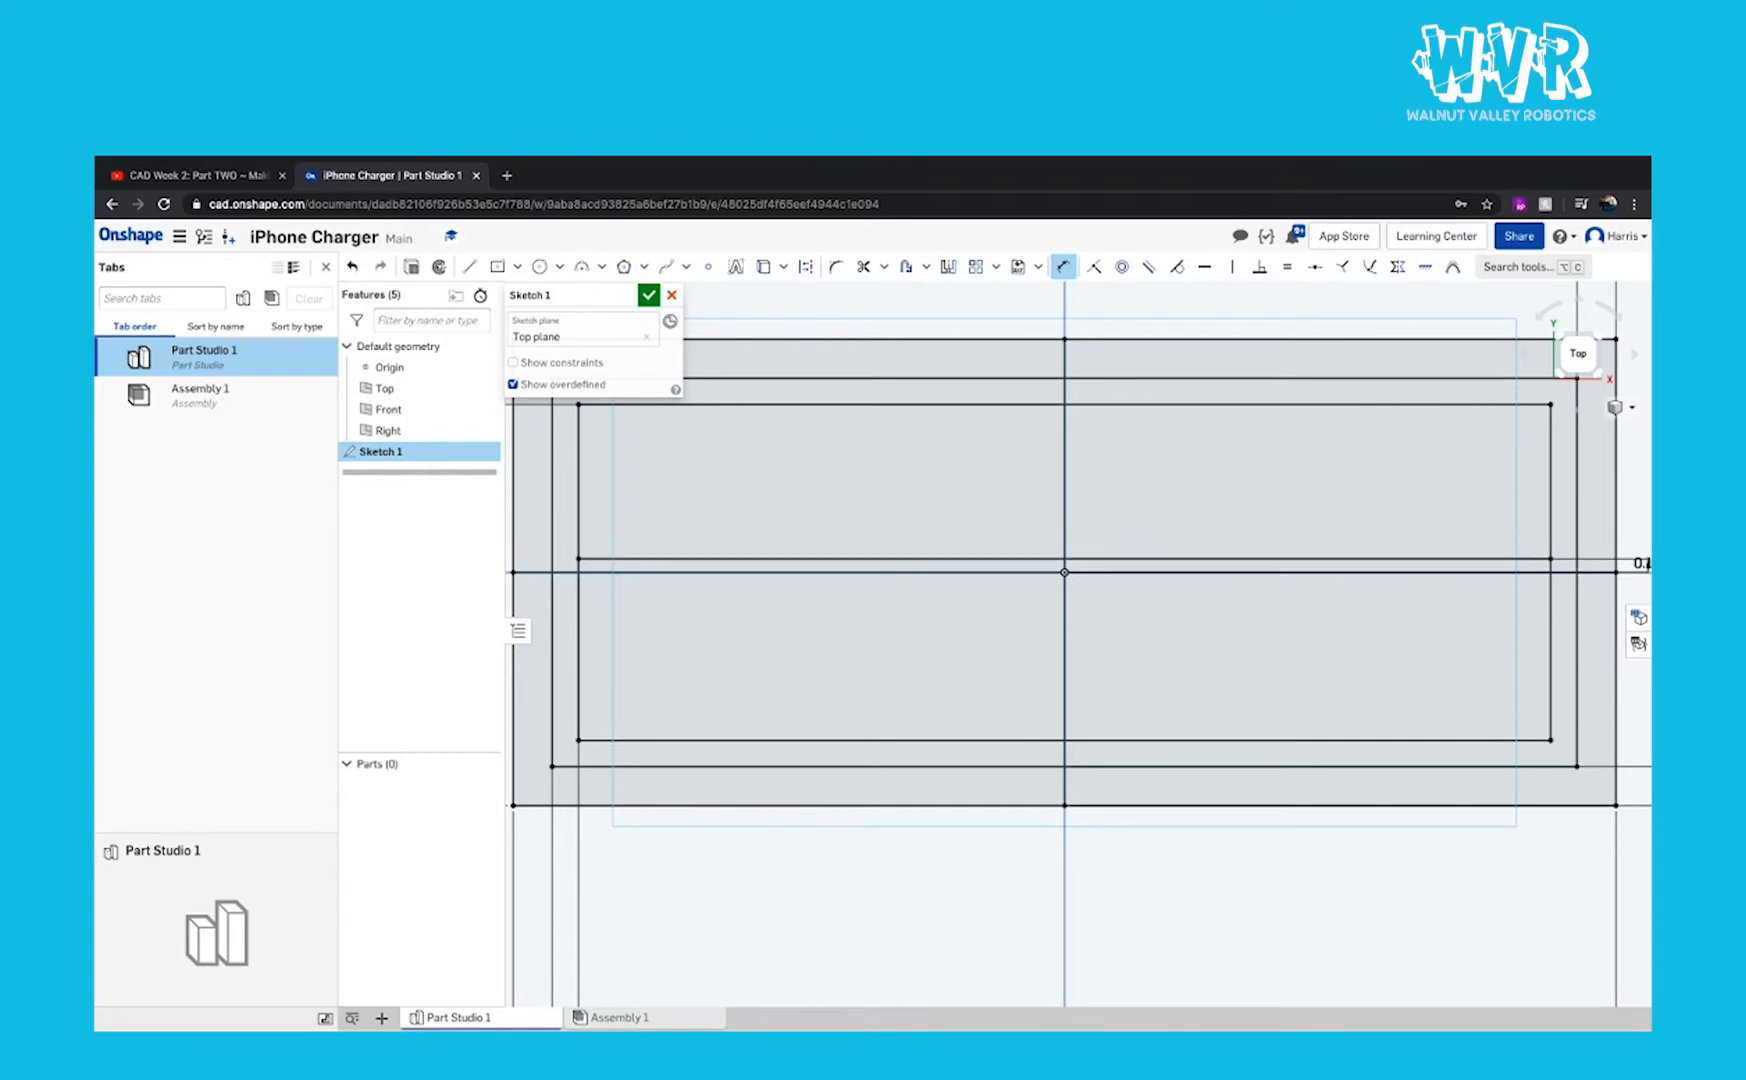
key("f")
left_click(648, 294)
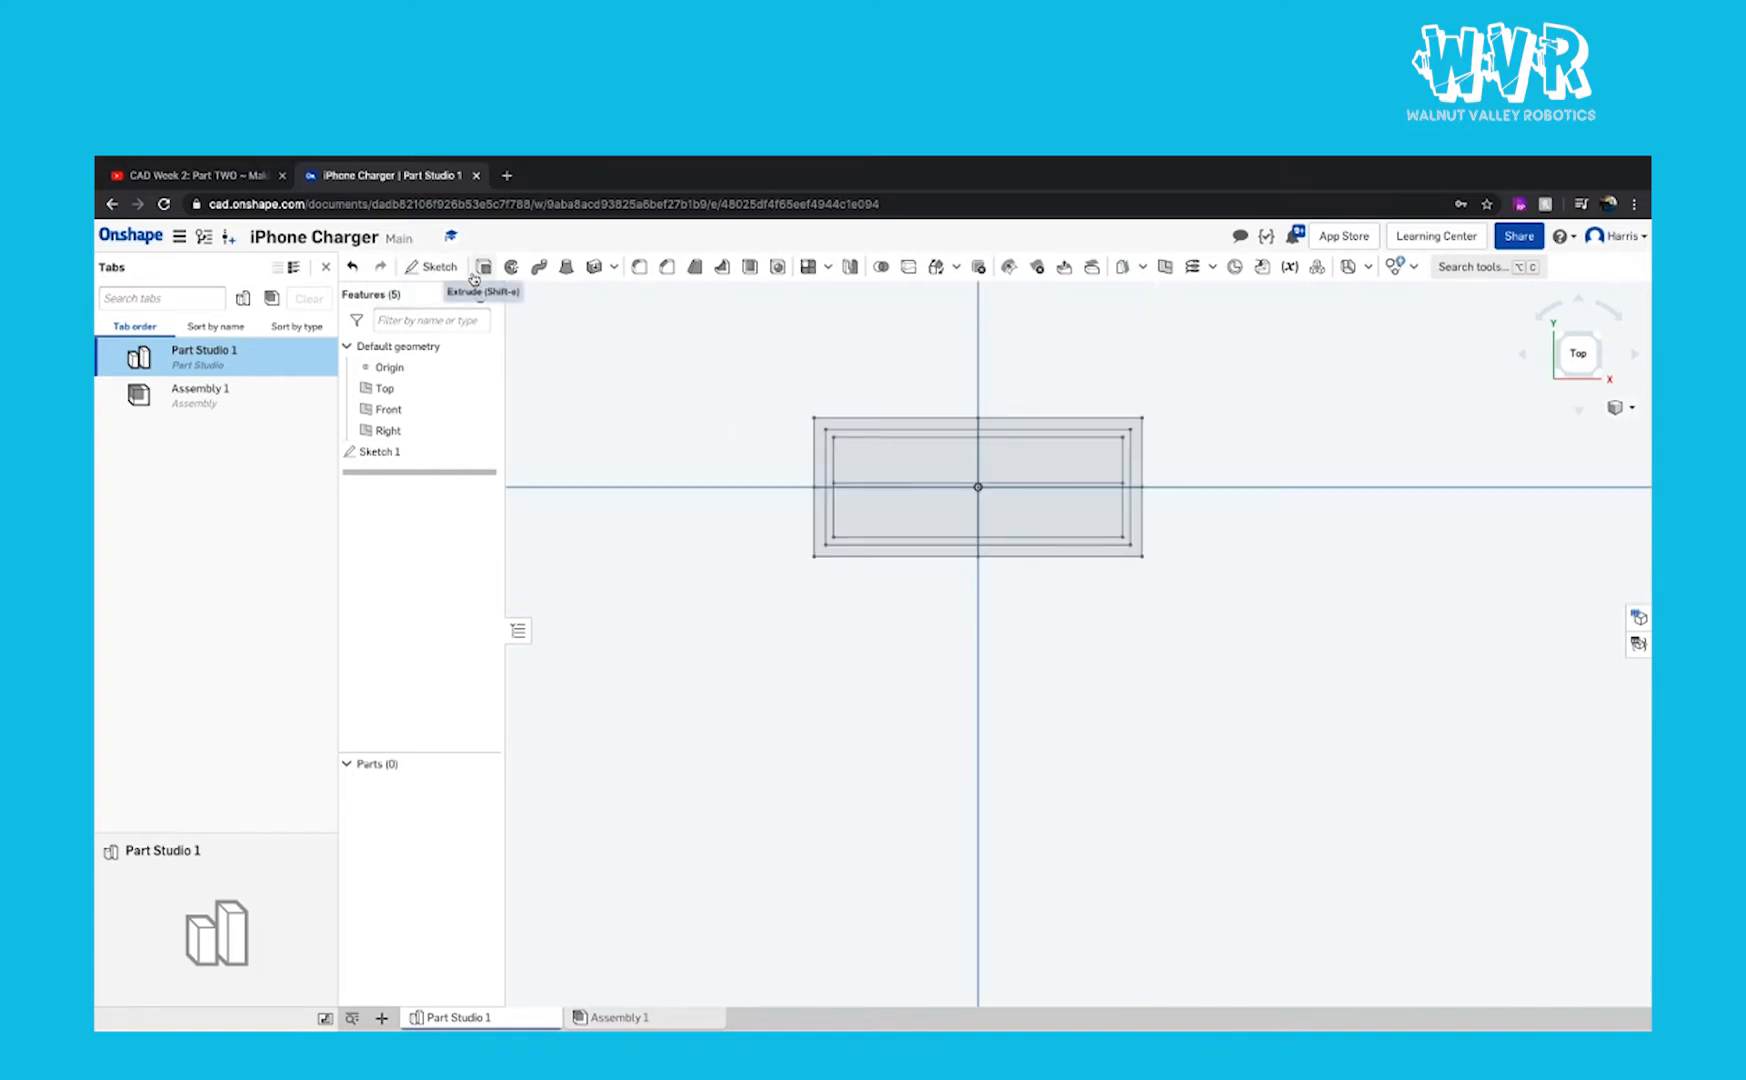
Step: Extrude all the sketch's faces as a new solid, blind 13 mm in the flipped direction below the Top plane
left_click(483, 268)
scroll(1250, 650, "down", 2)
mouse_move(1243, 686)
left_mouse_down()
mouse_move(877, 452)
mouse_move(883, 466)
left_mouse_up()
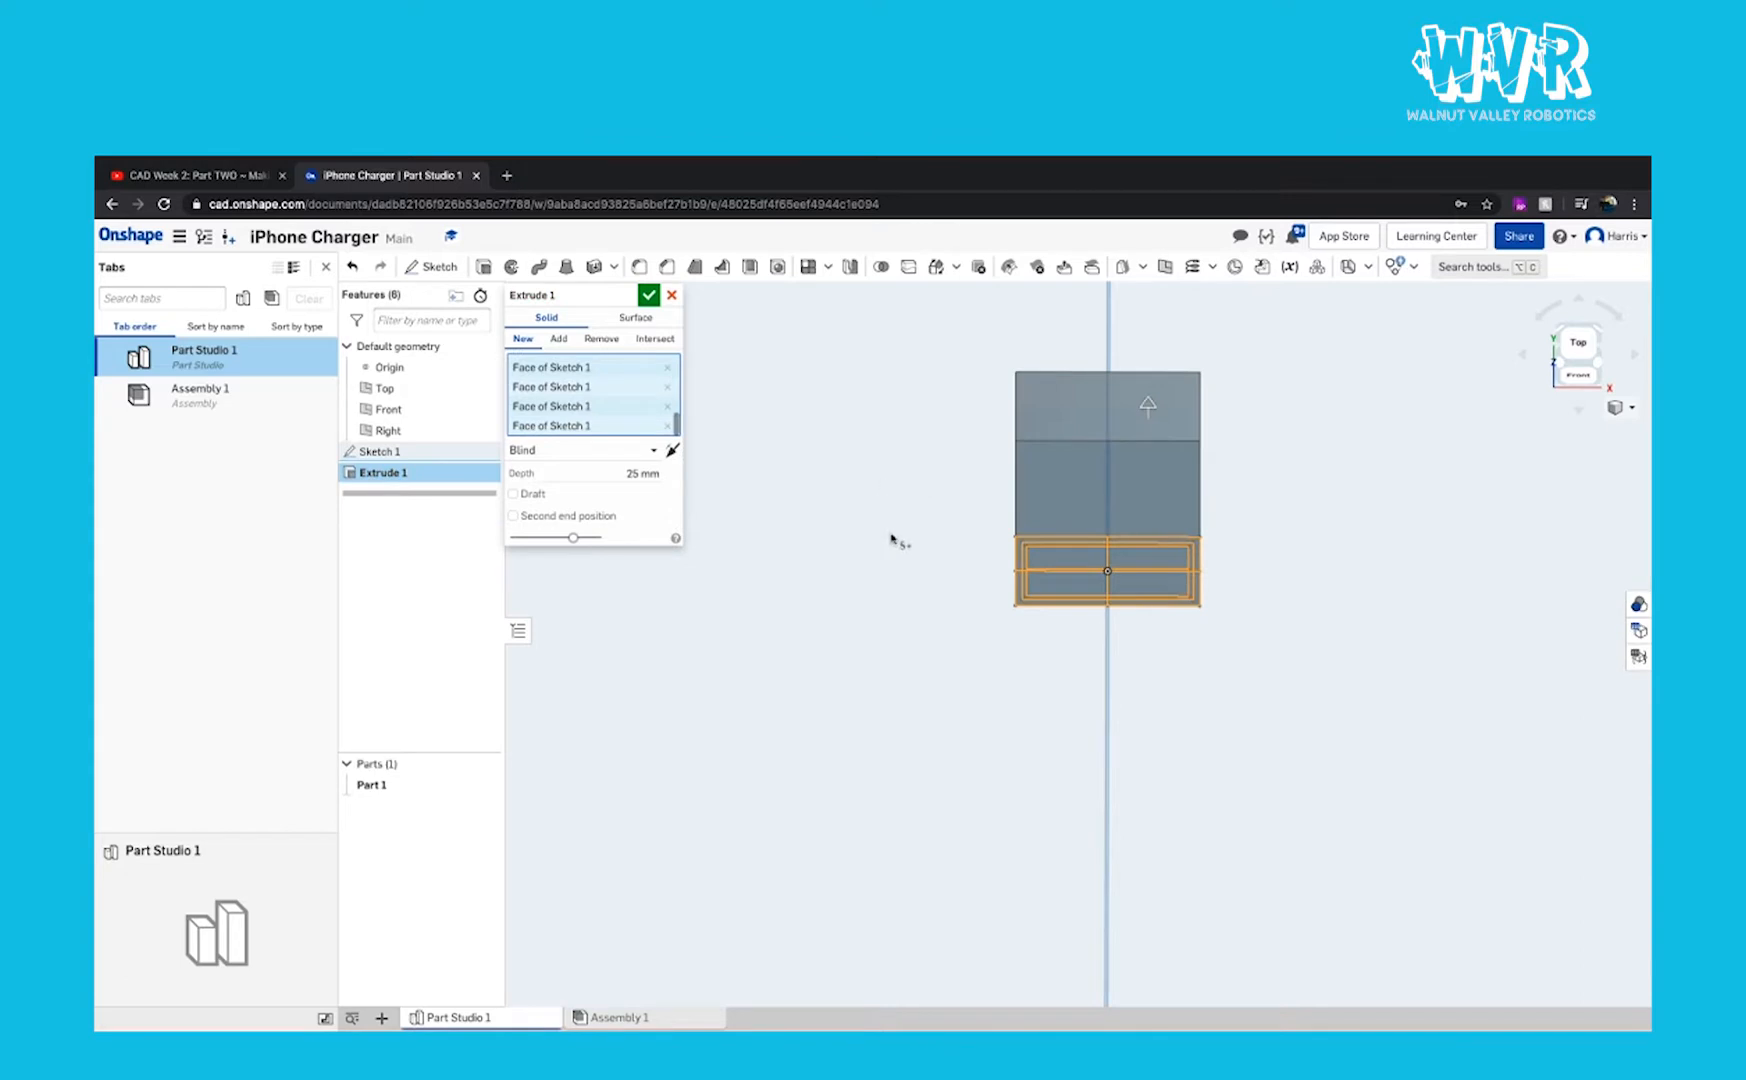
left_click(671, 451)
left_click(636, 473)
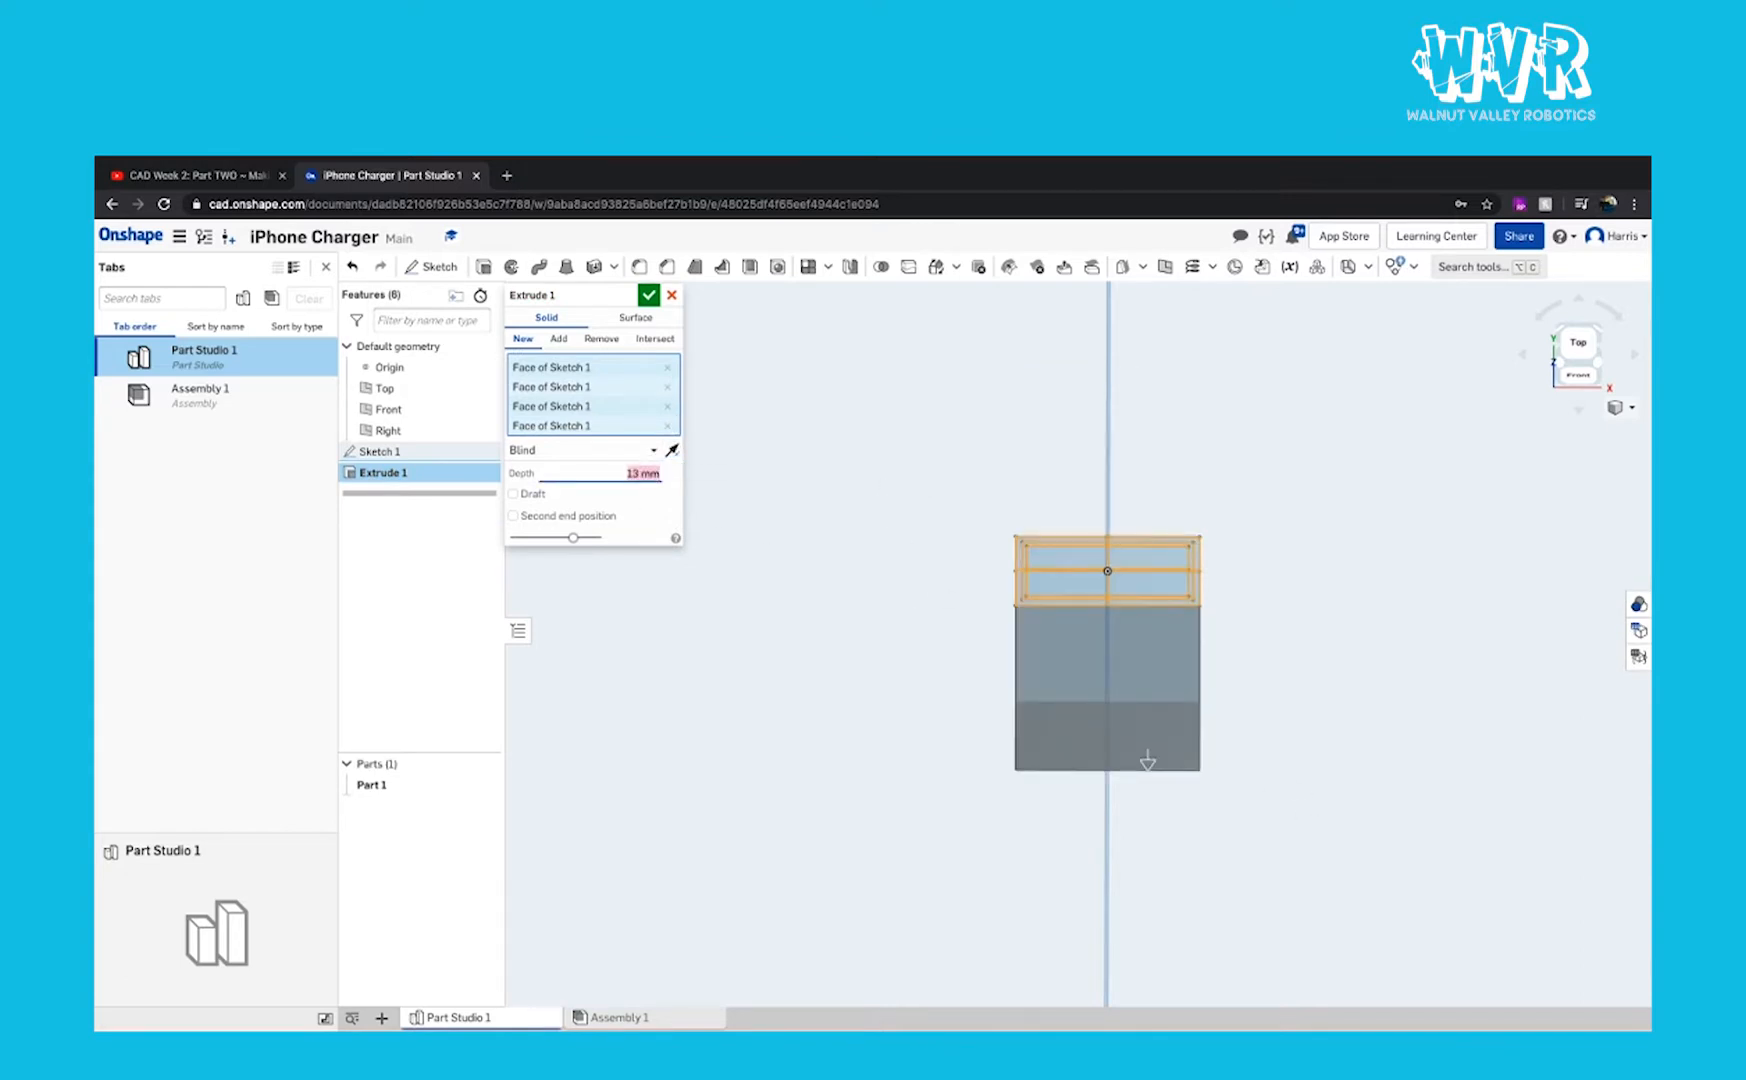
left_click(648, 295)
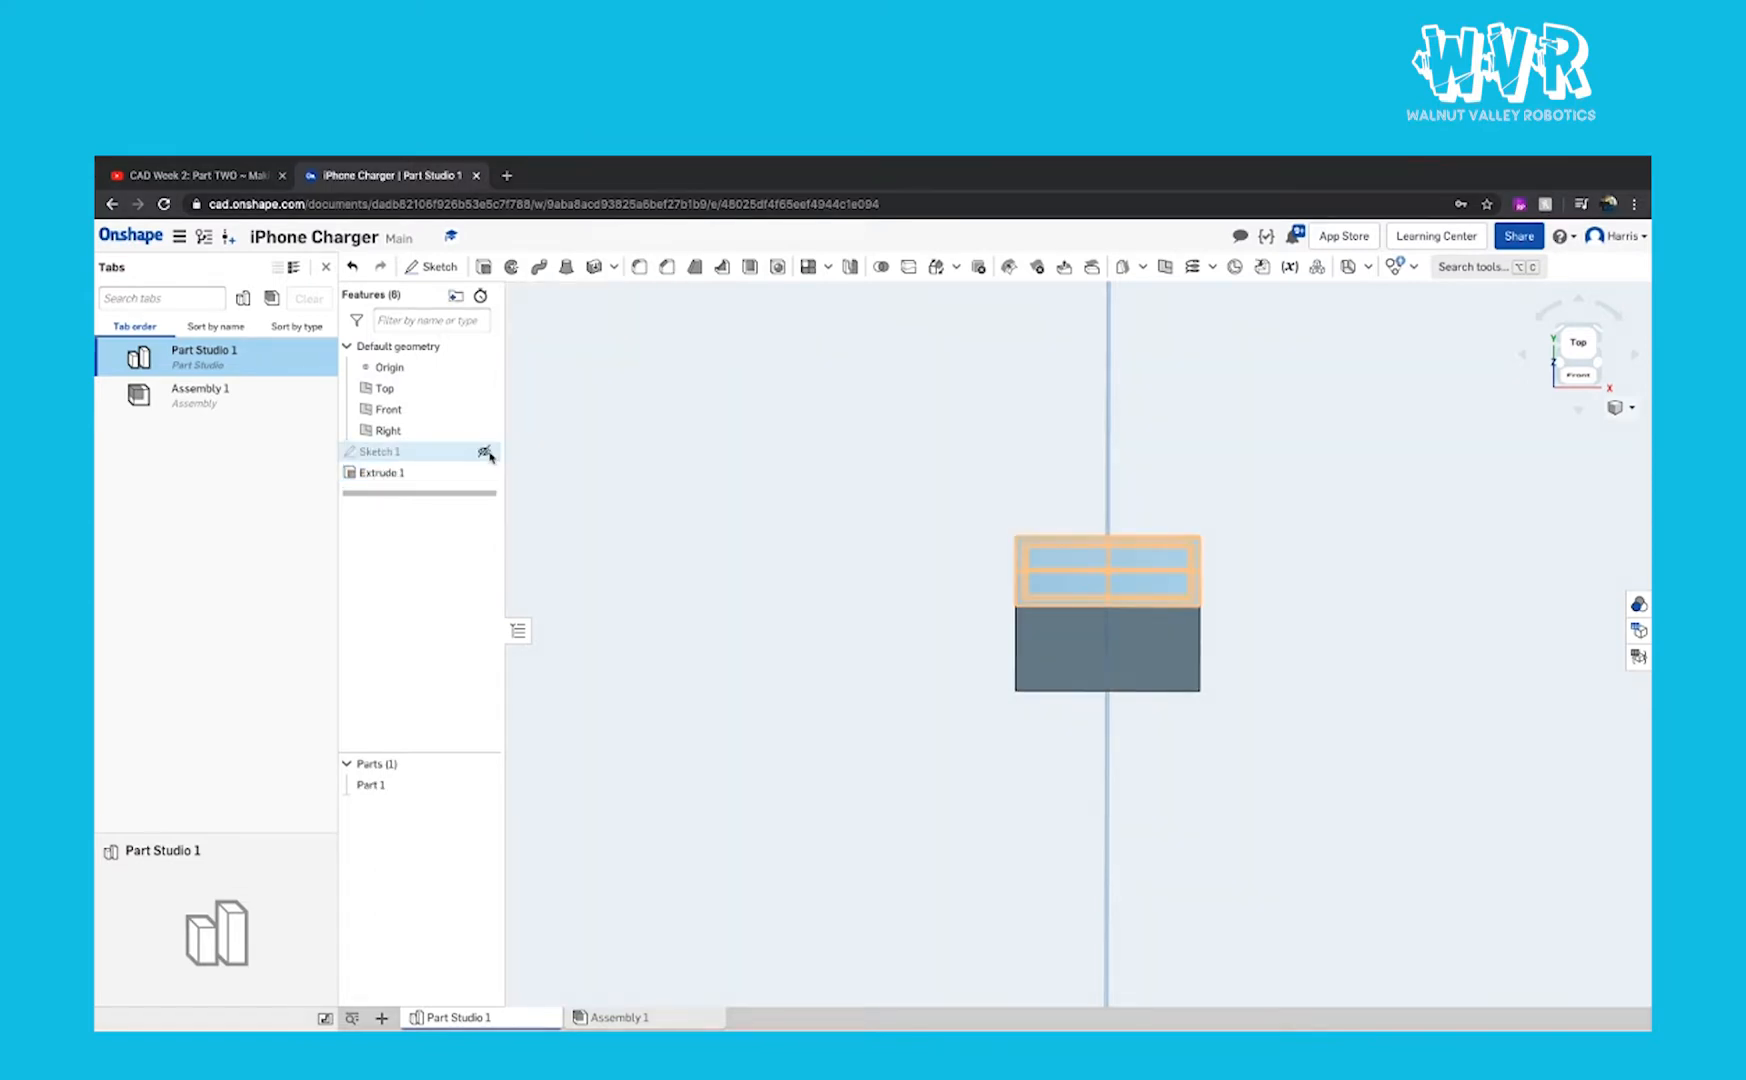
Step: Show the base sketch and pick the four ring faces between its two inner rectangles for a new extrusion
left_click(486, 454)
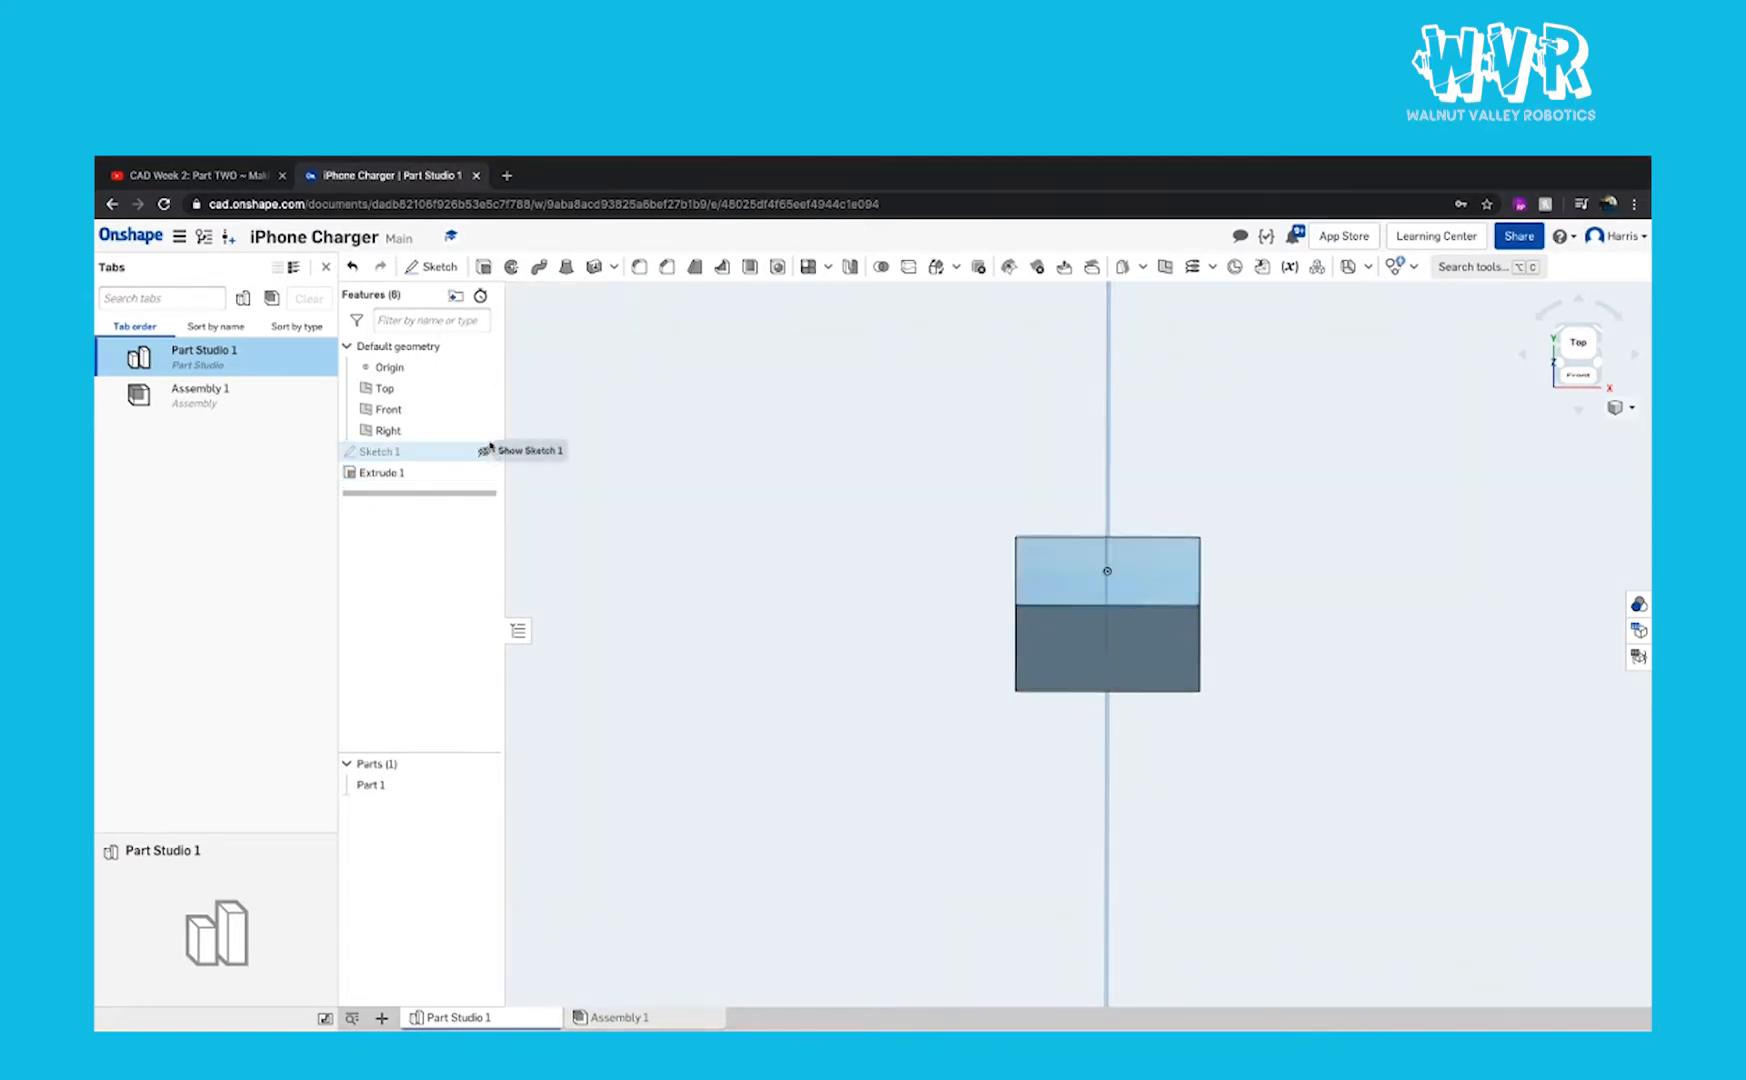
key("shift+7")
left_click(483, 266)
scroll(1083, 680, "up", 5)
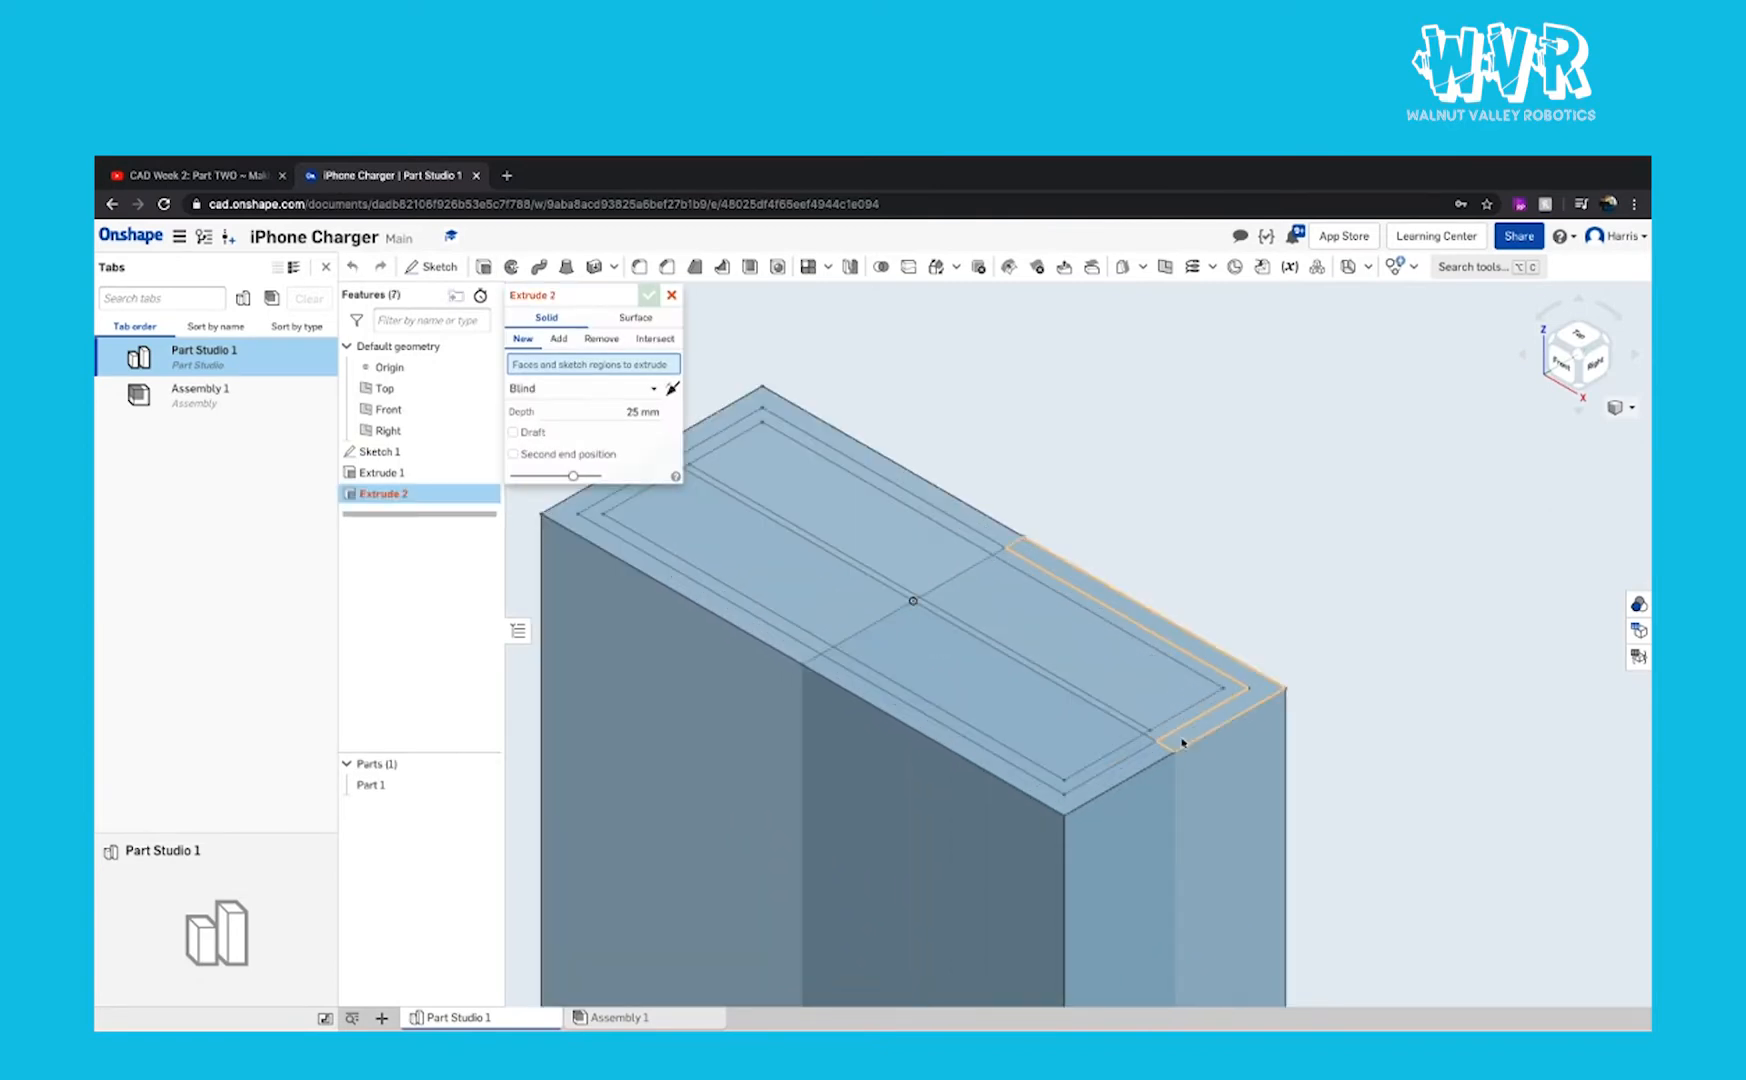
left_click(1154, 676)
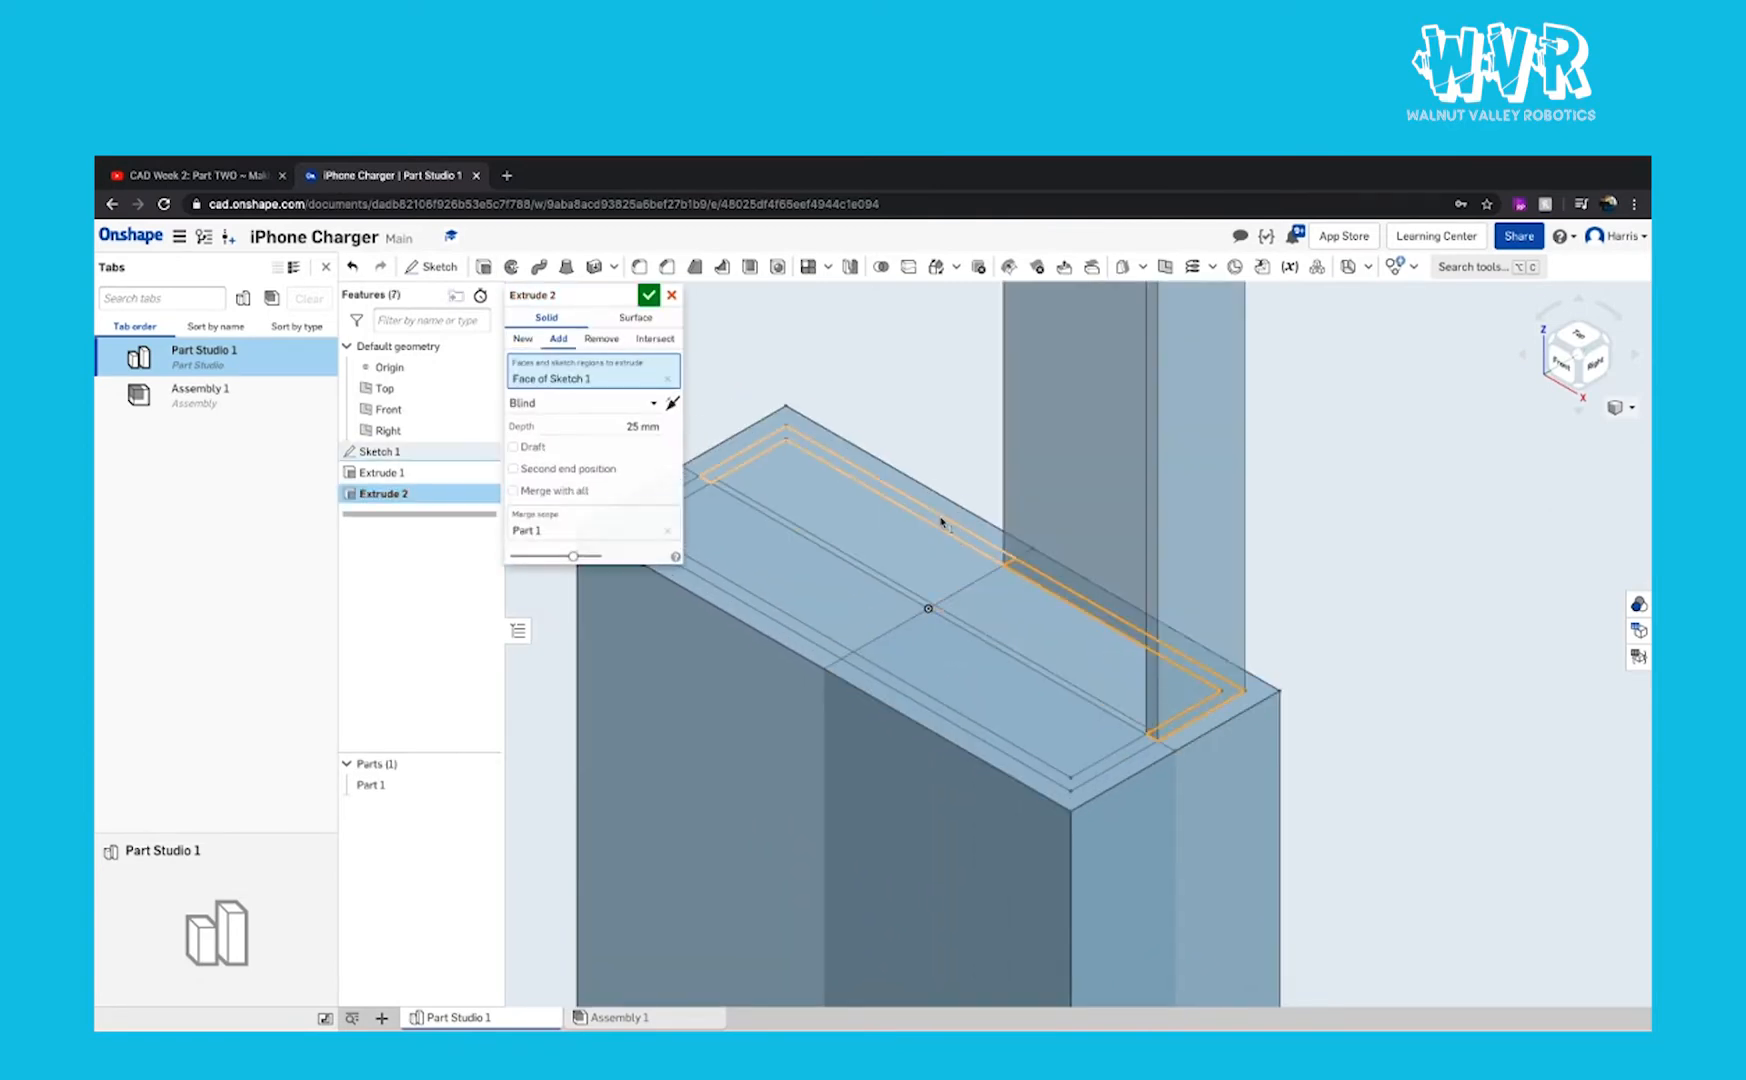
left_click(941, 521)
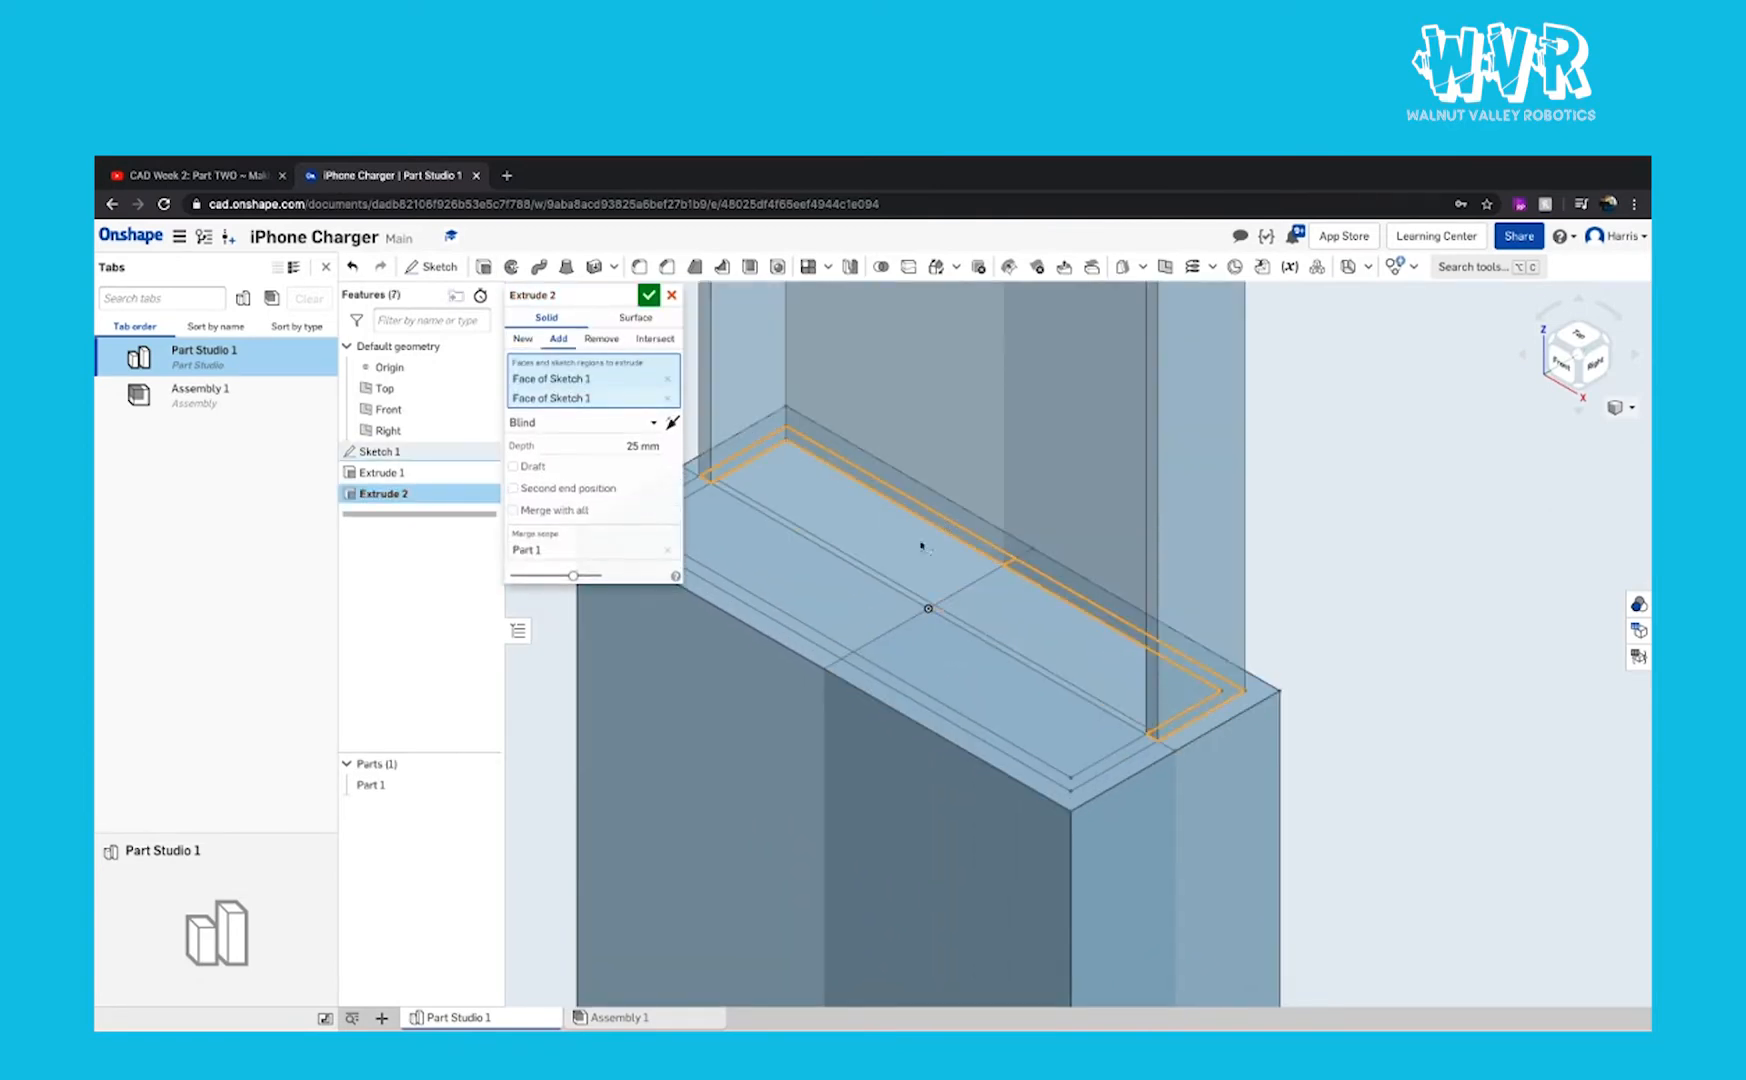
left_click(1068, 781)
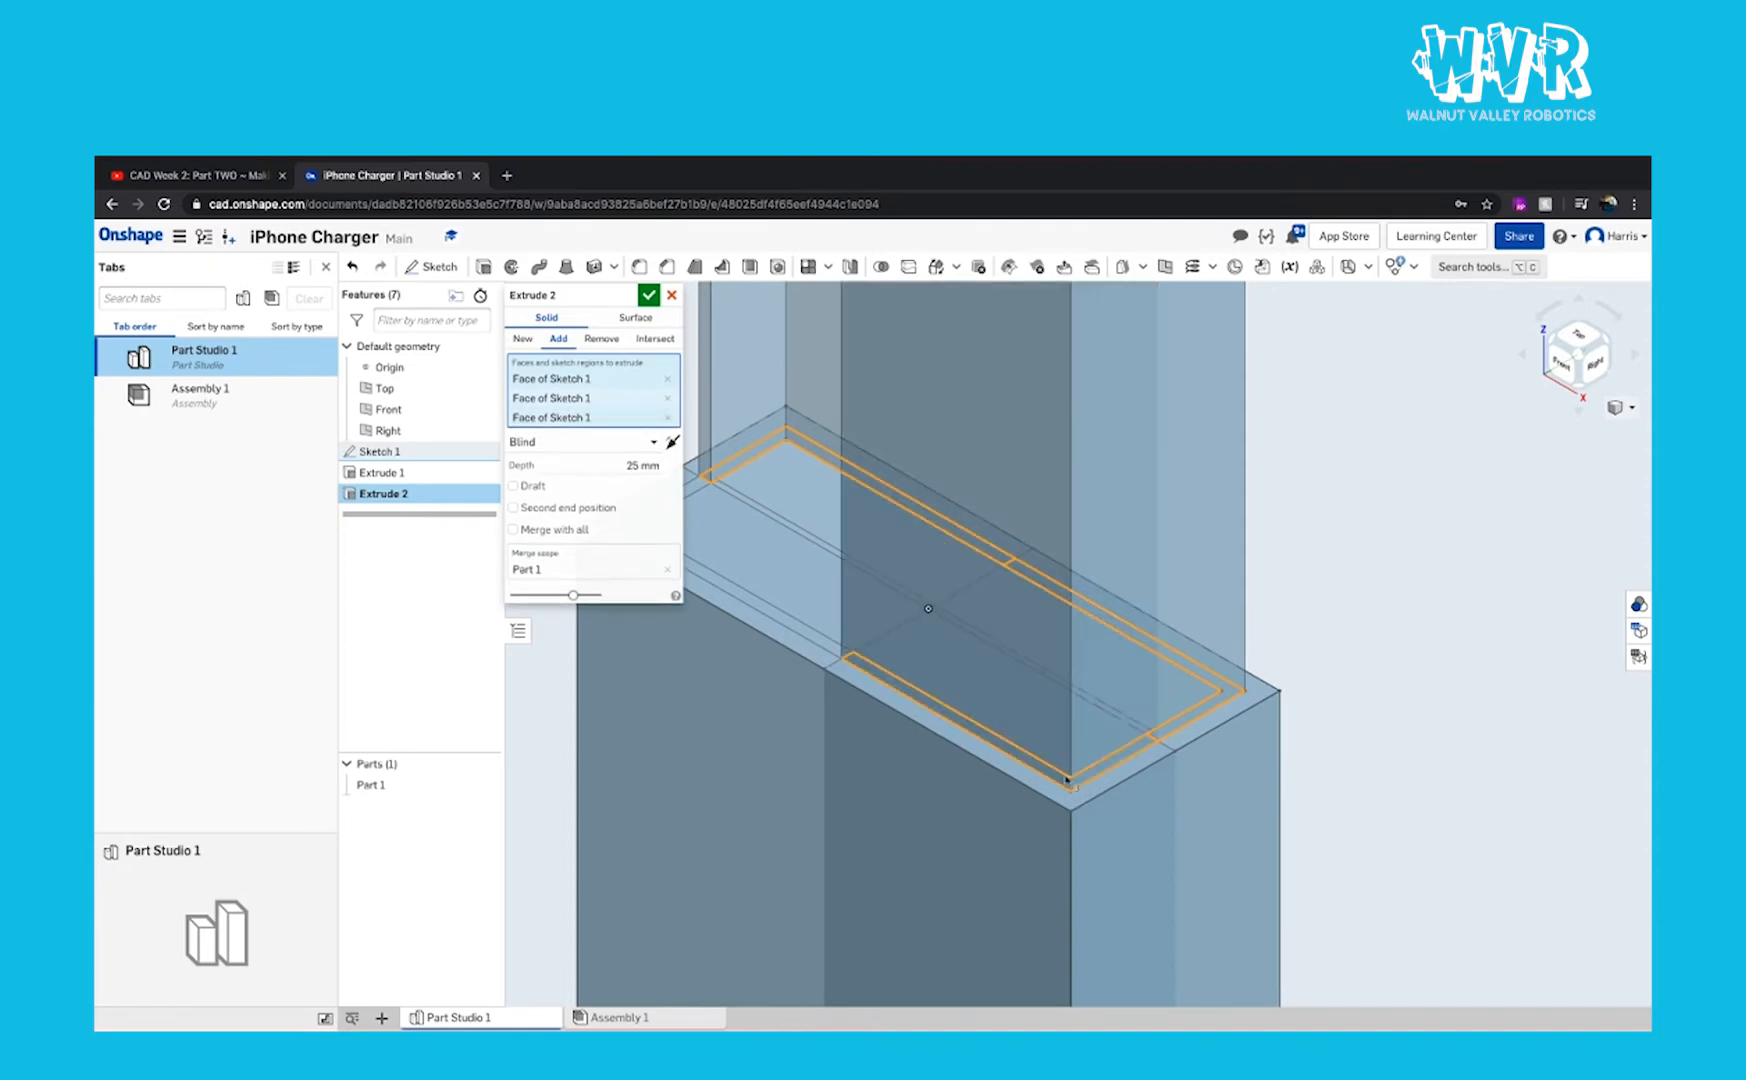
left_click(822, 642)
Step: Include the inner faces behind the dividing line and extrude the selection 13 mm upward, added to the existing block
scroll(822, 642, "down", 5)
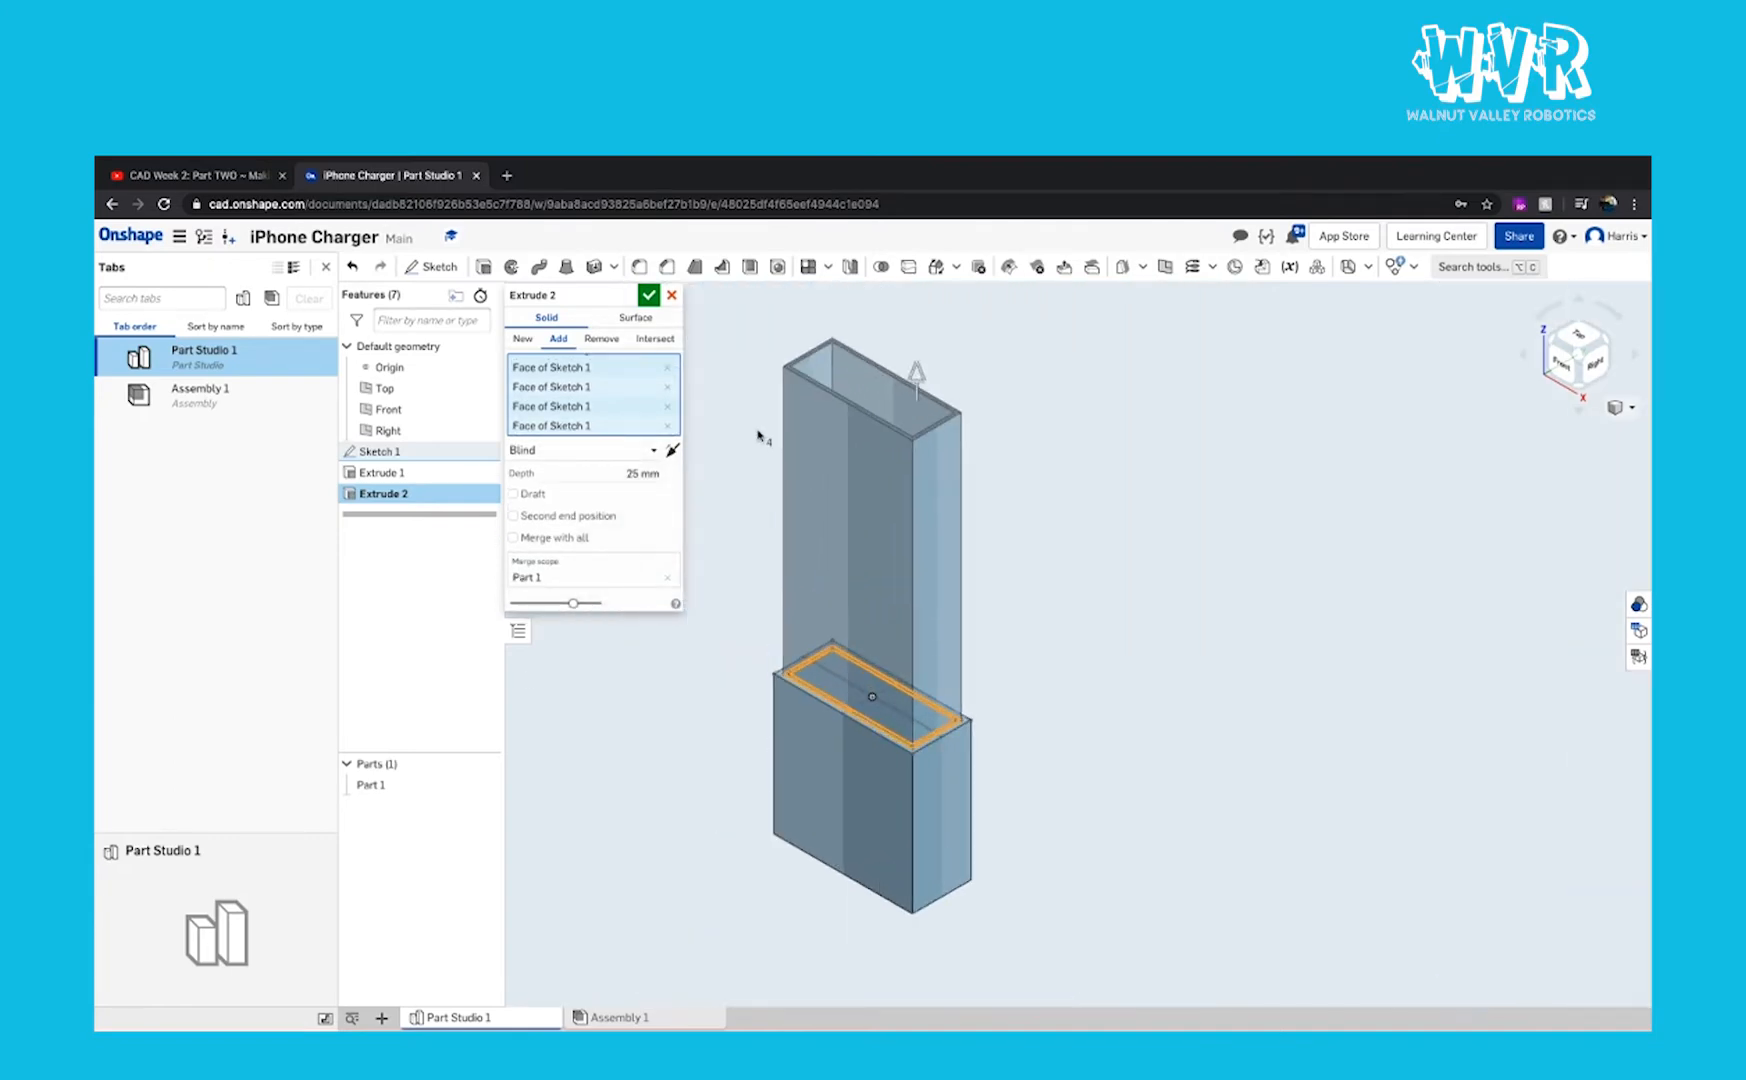
right_click_drag(760, 433, 819, 568)
scroll(947, 592, "up", 8)
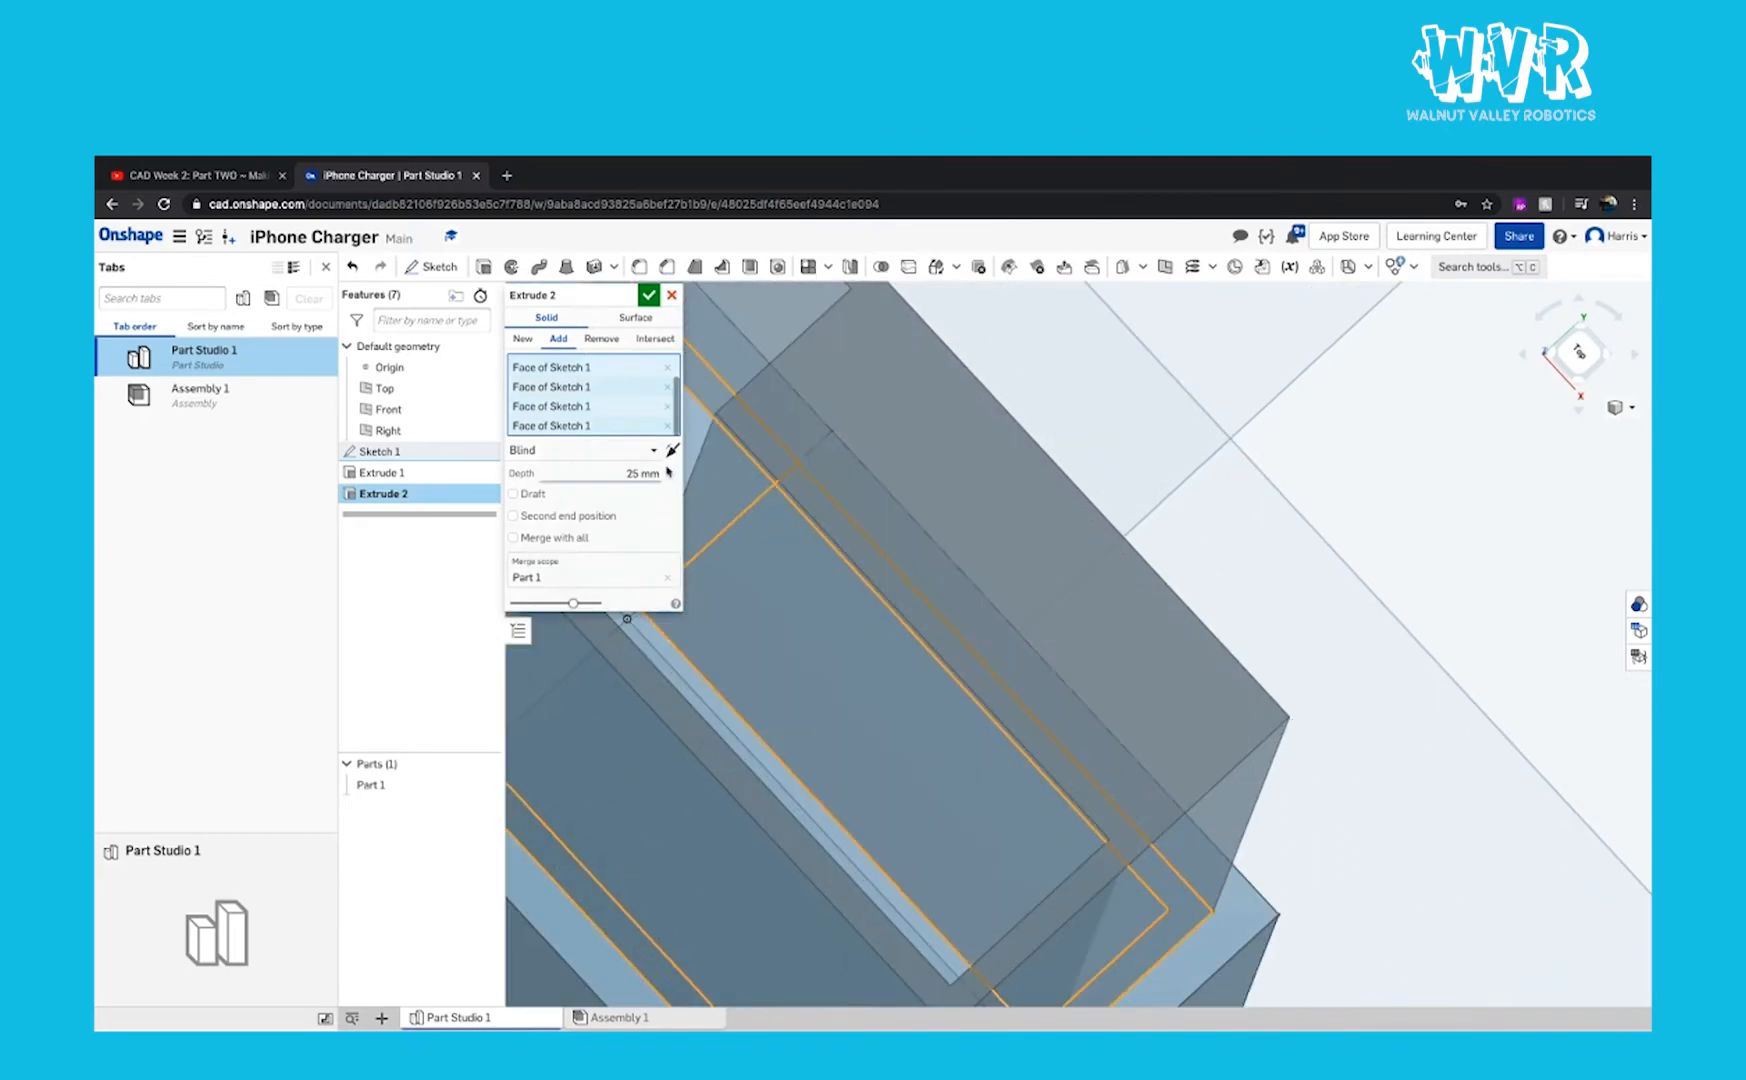
scroll(885, 495, "down", 10)
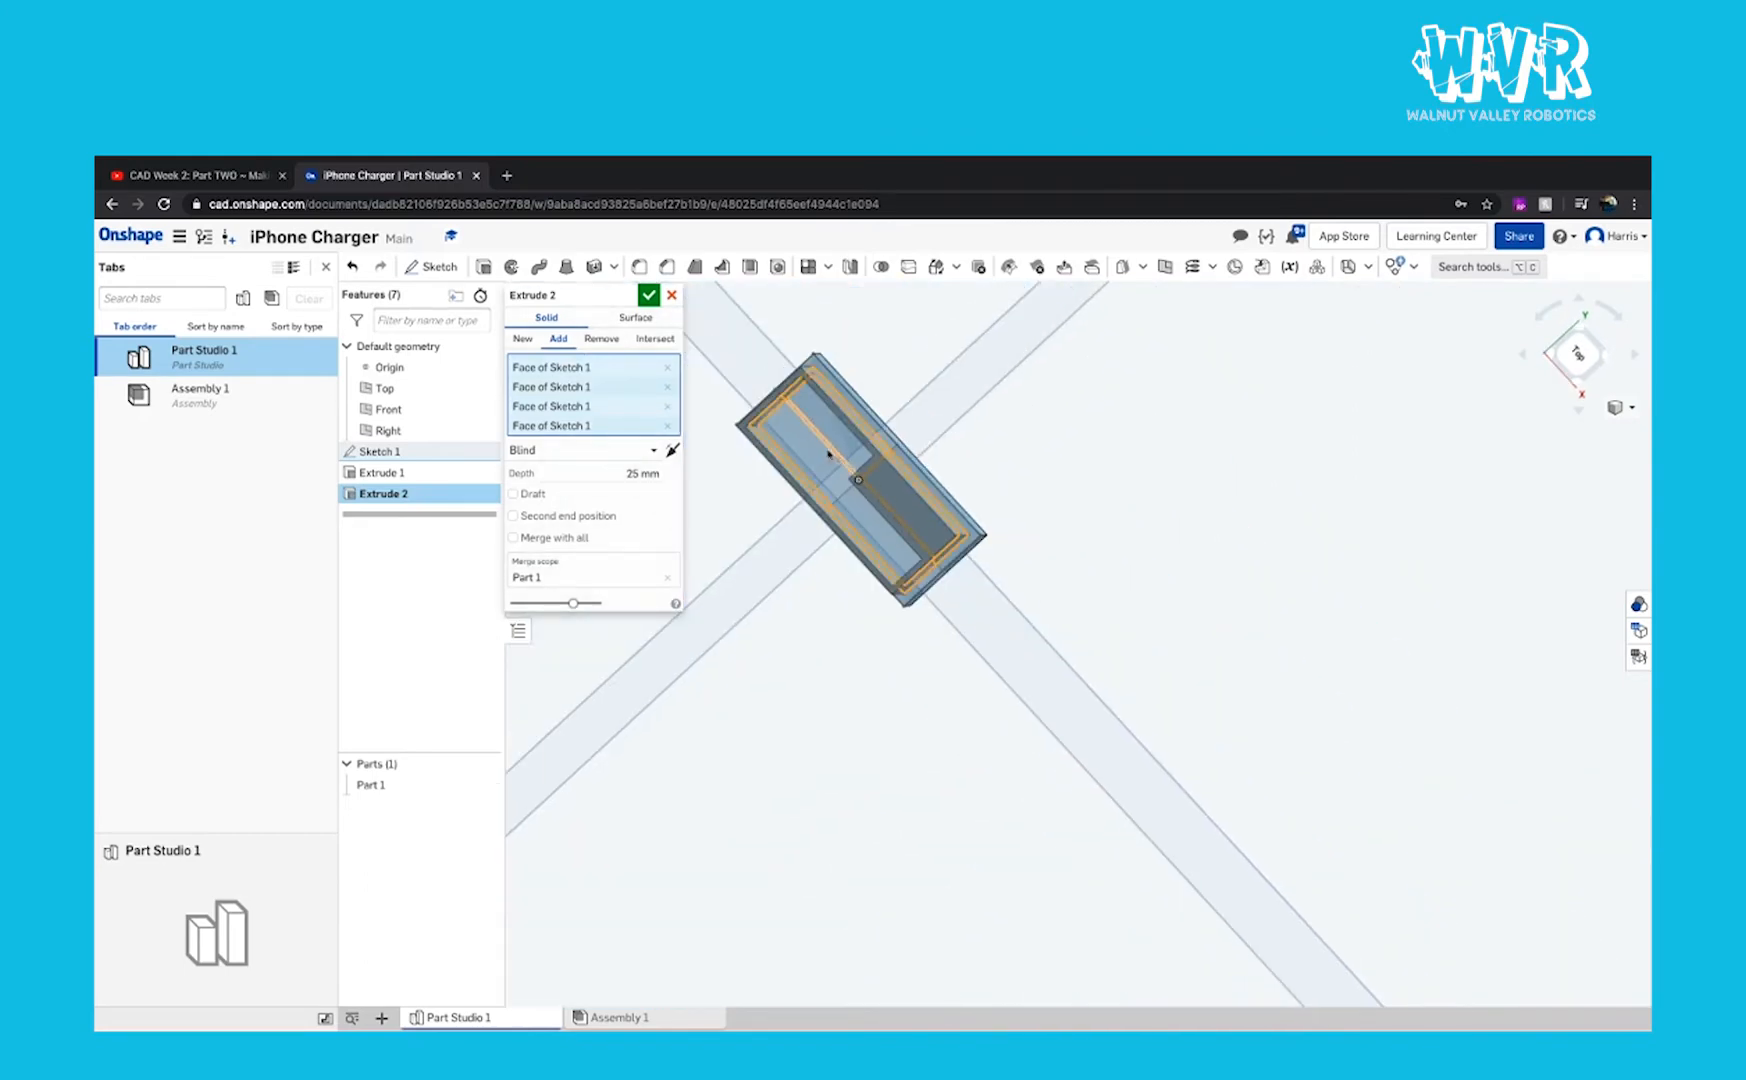
left_click(839, 445)
mouse_move(839, 445)
right_mouse_down()
mouse_move(846, 421)
mouse_move(735, 398)
right_mouse_up()
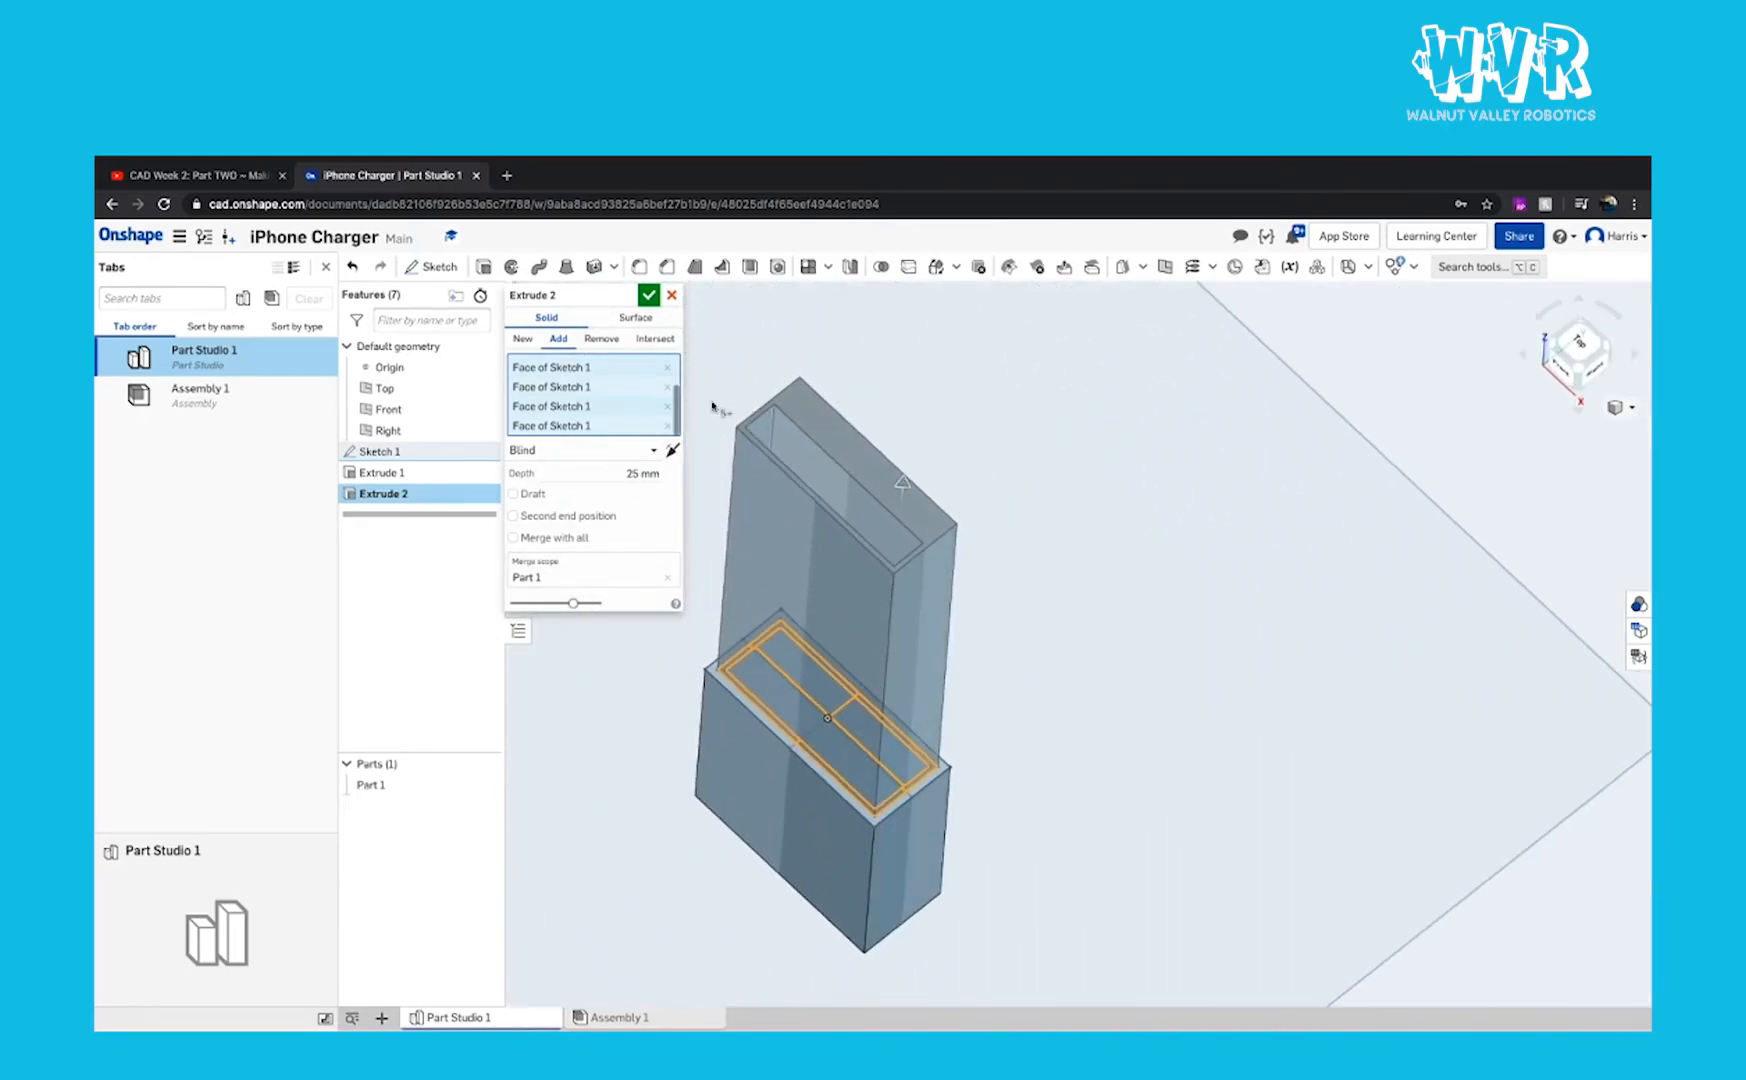
left_click(637, 478)
type("13")
left_click(646, 295)
Step: Start a sketch on the front face of the upper block
mouse_move(908, 479)
right_mouse_down()
mouse_move(1021, 573)
mouse_move(1025, 557)
right_mouse_up()
right_click(1023, 557)
left_click(854, 677)
right_click_drag(830, 683, 879, 637)
left_click(432, 266)
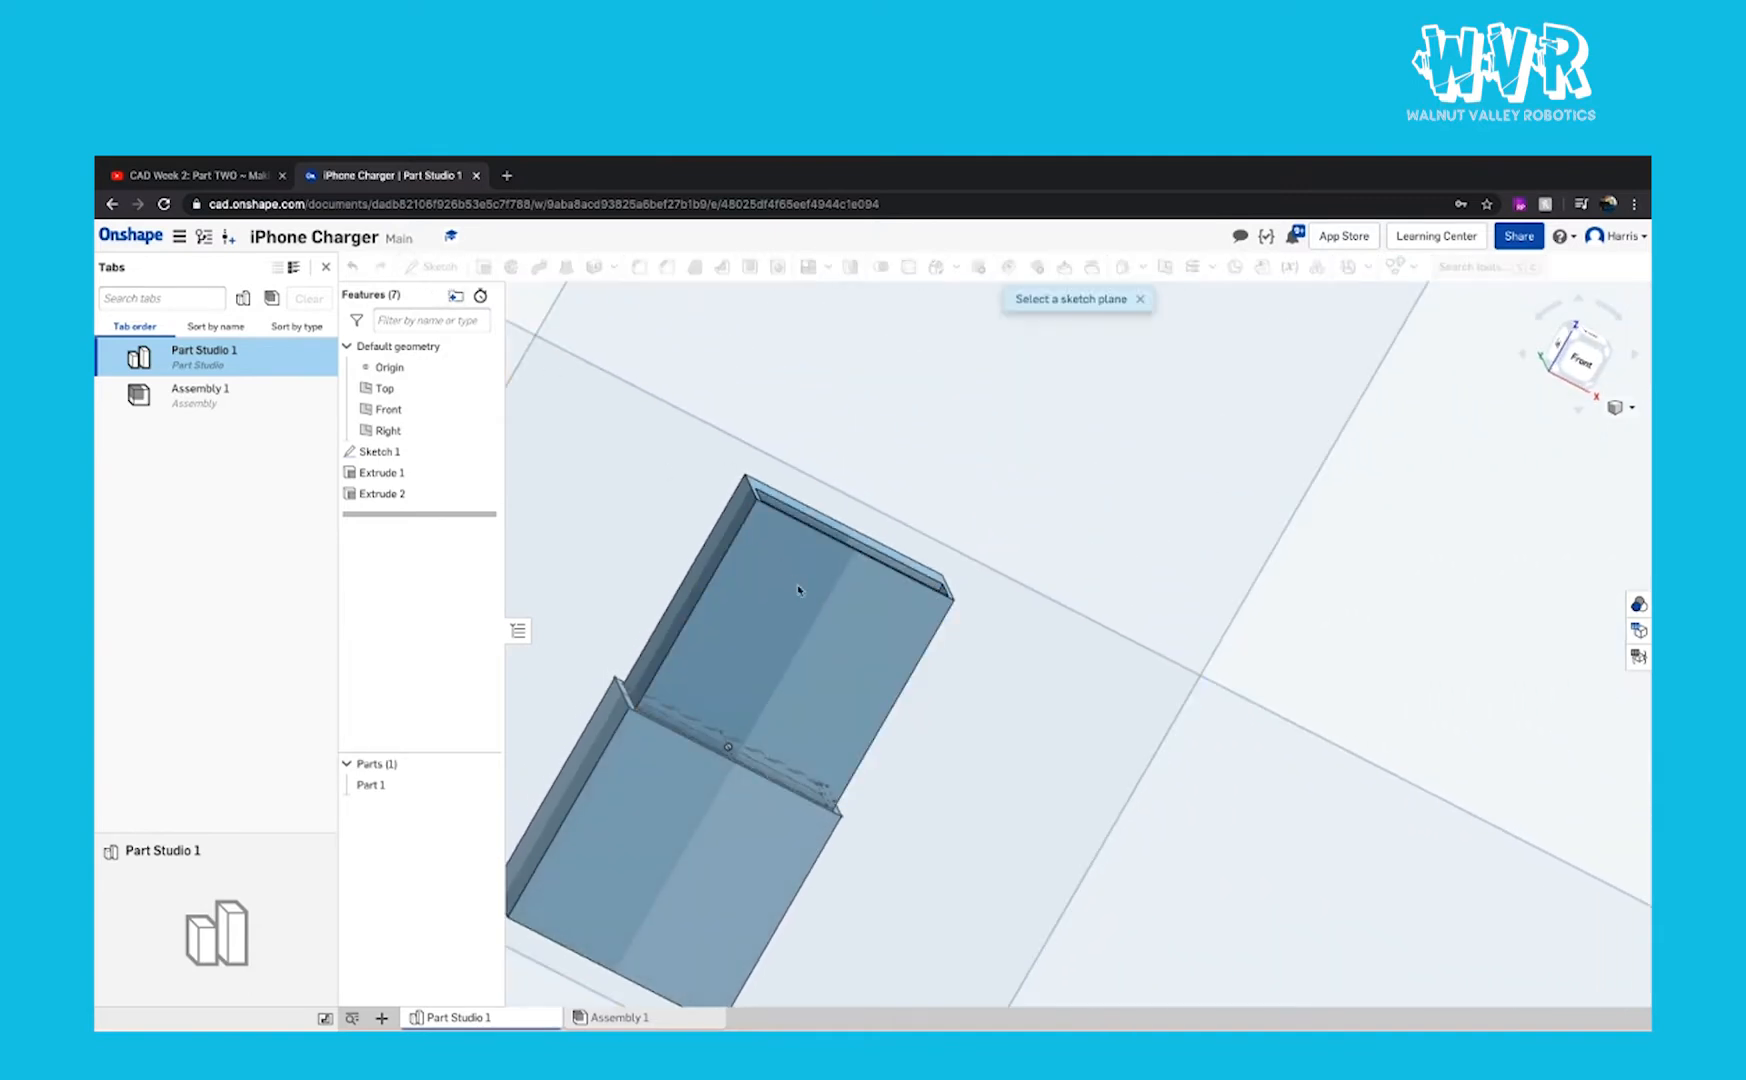
left_click(865, 670)
right_click(865, 670)
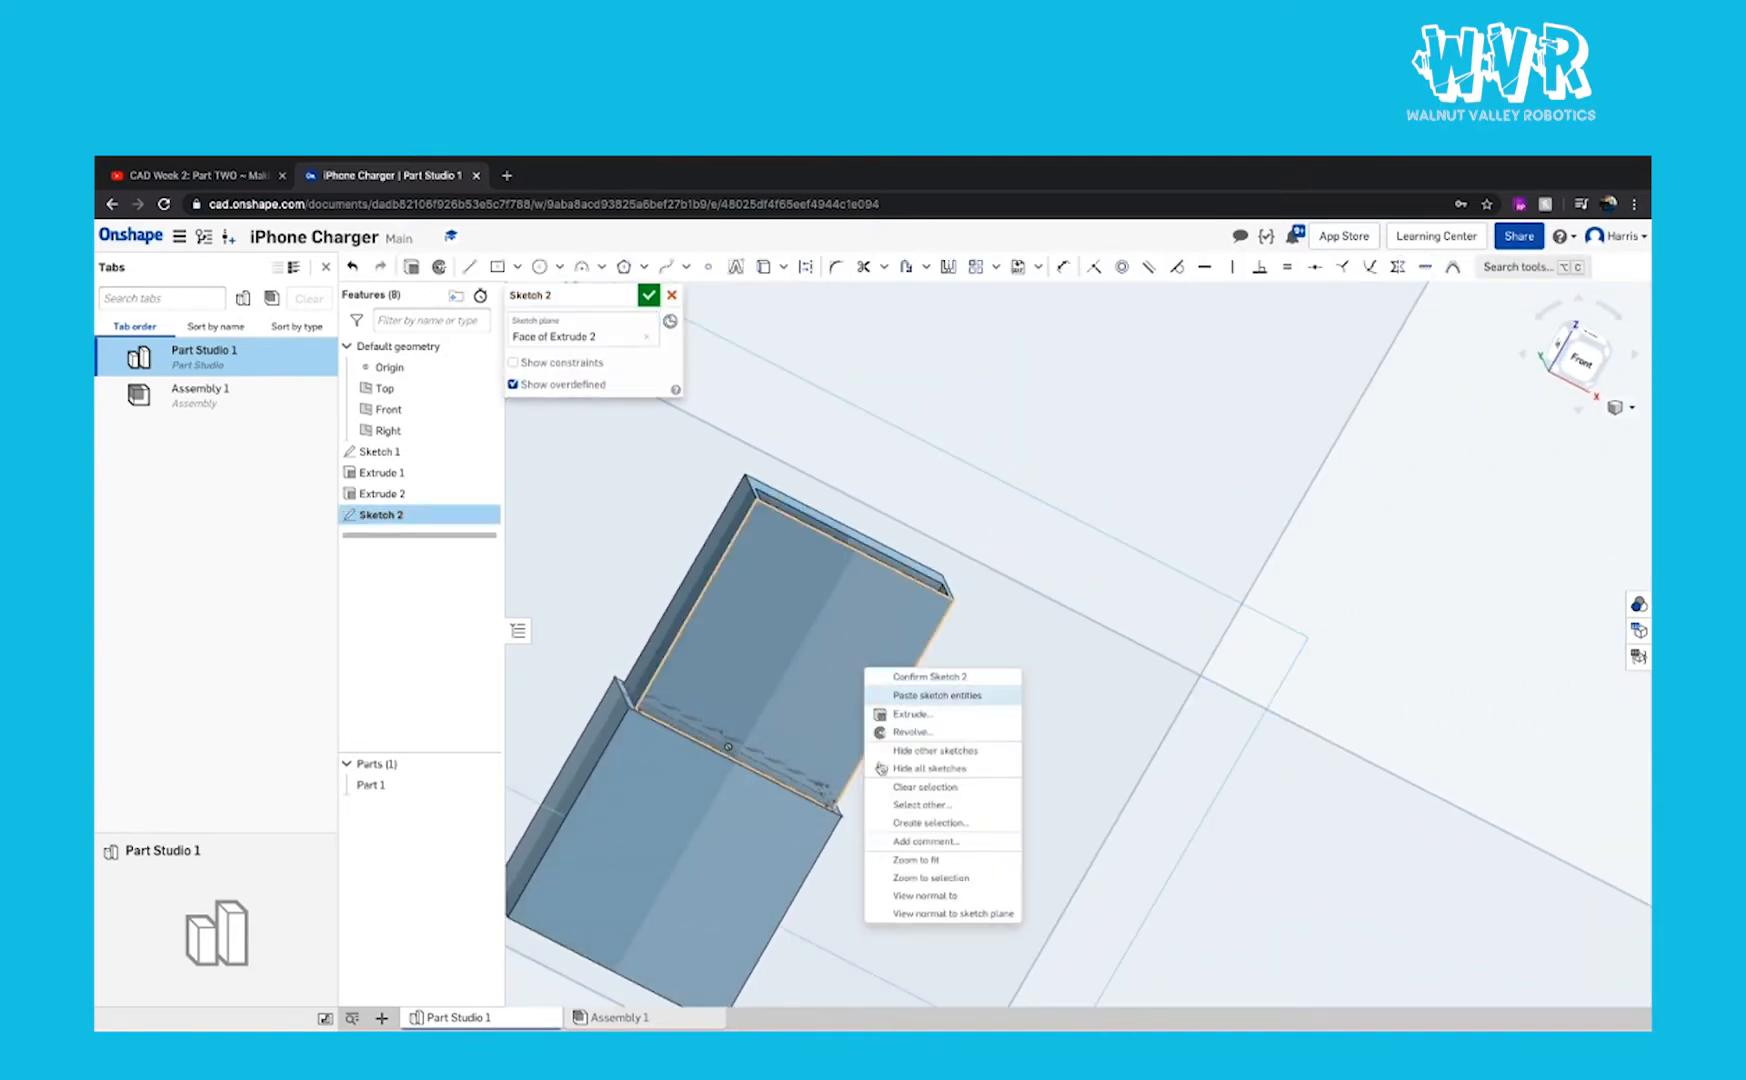
left_click(1003, 913)
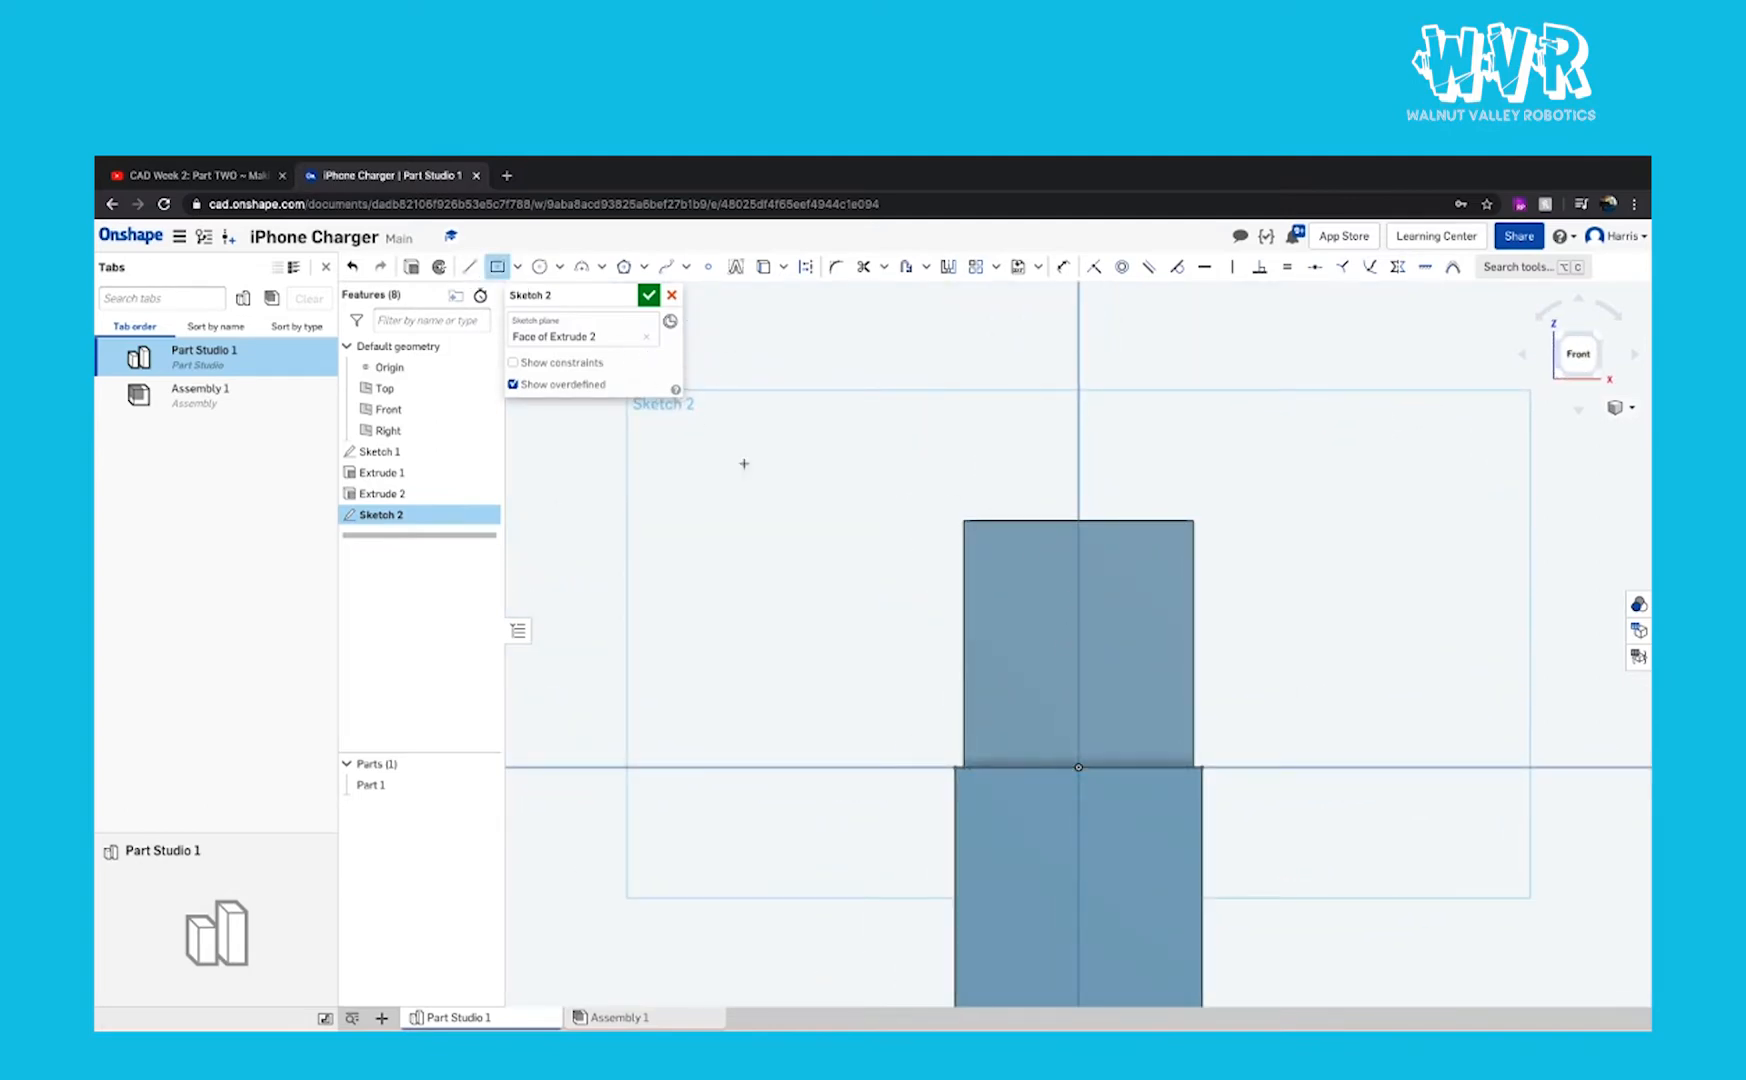
Step: Draw two center-point rectangles side by side on the upper part of the face, each about 3.8 mm wide
left_click(1021, 614)
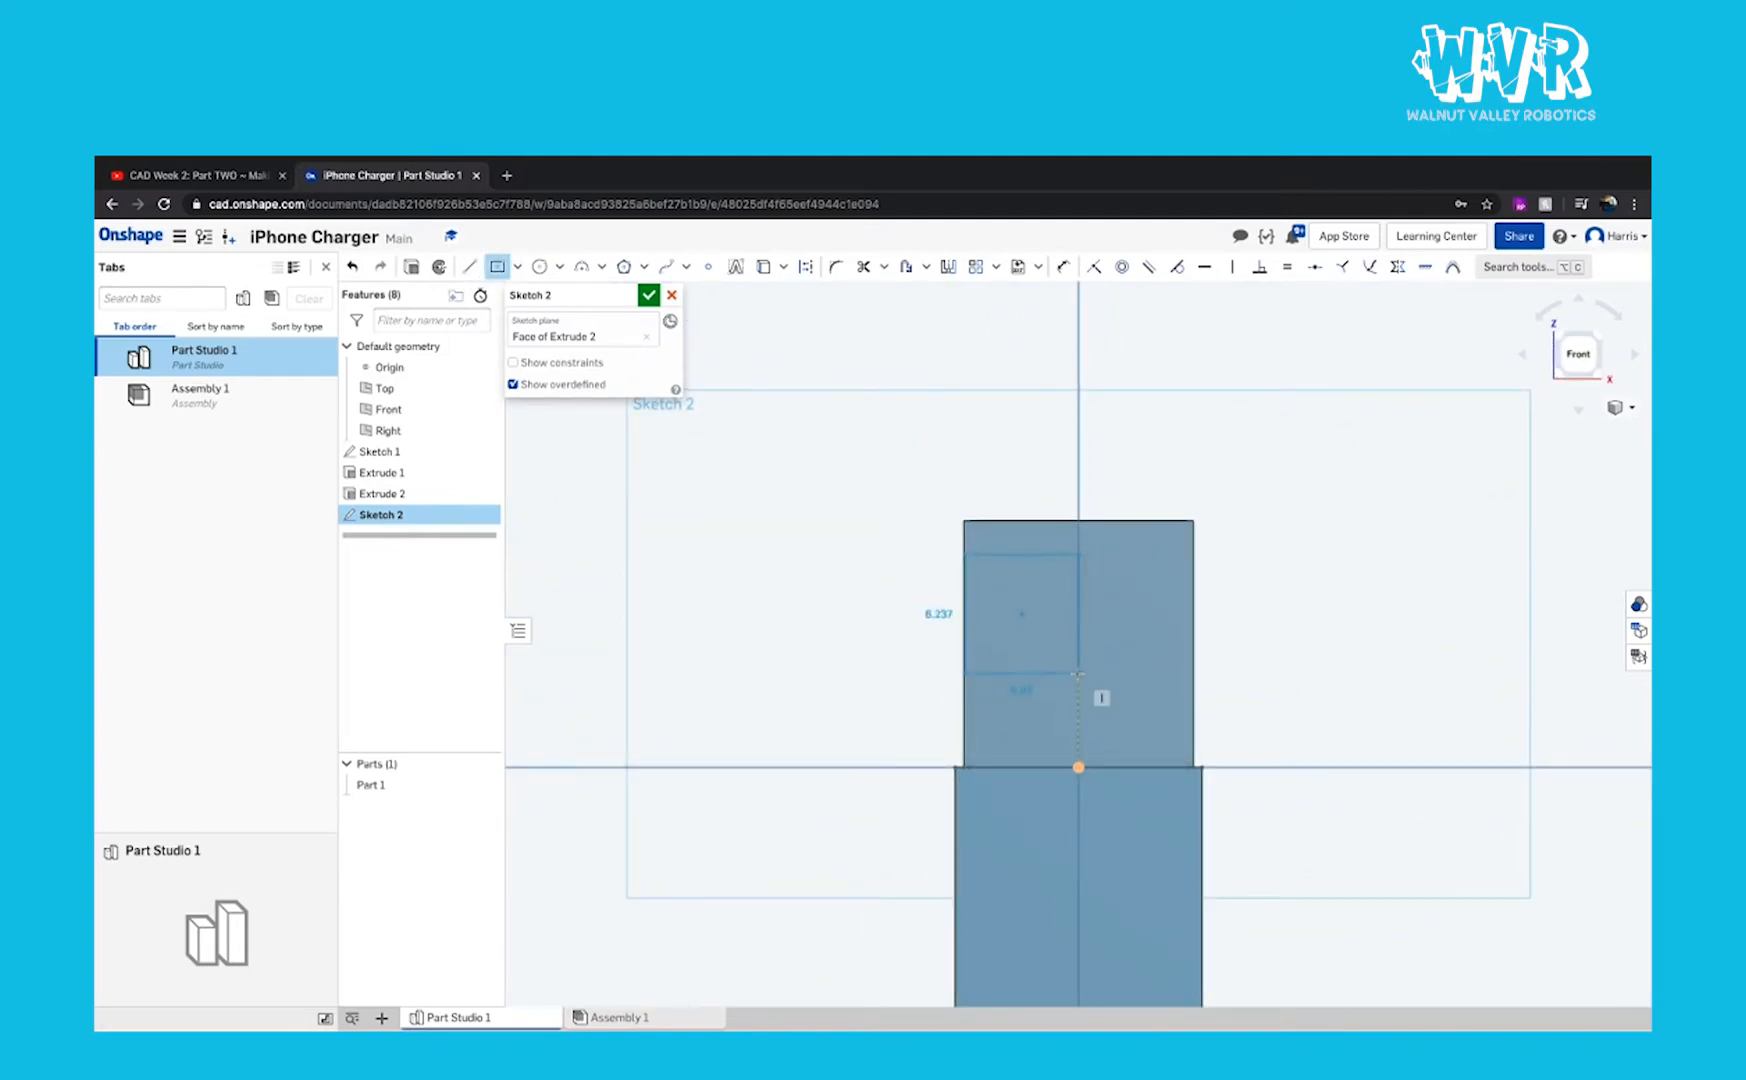
left_click(1058, 656)
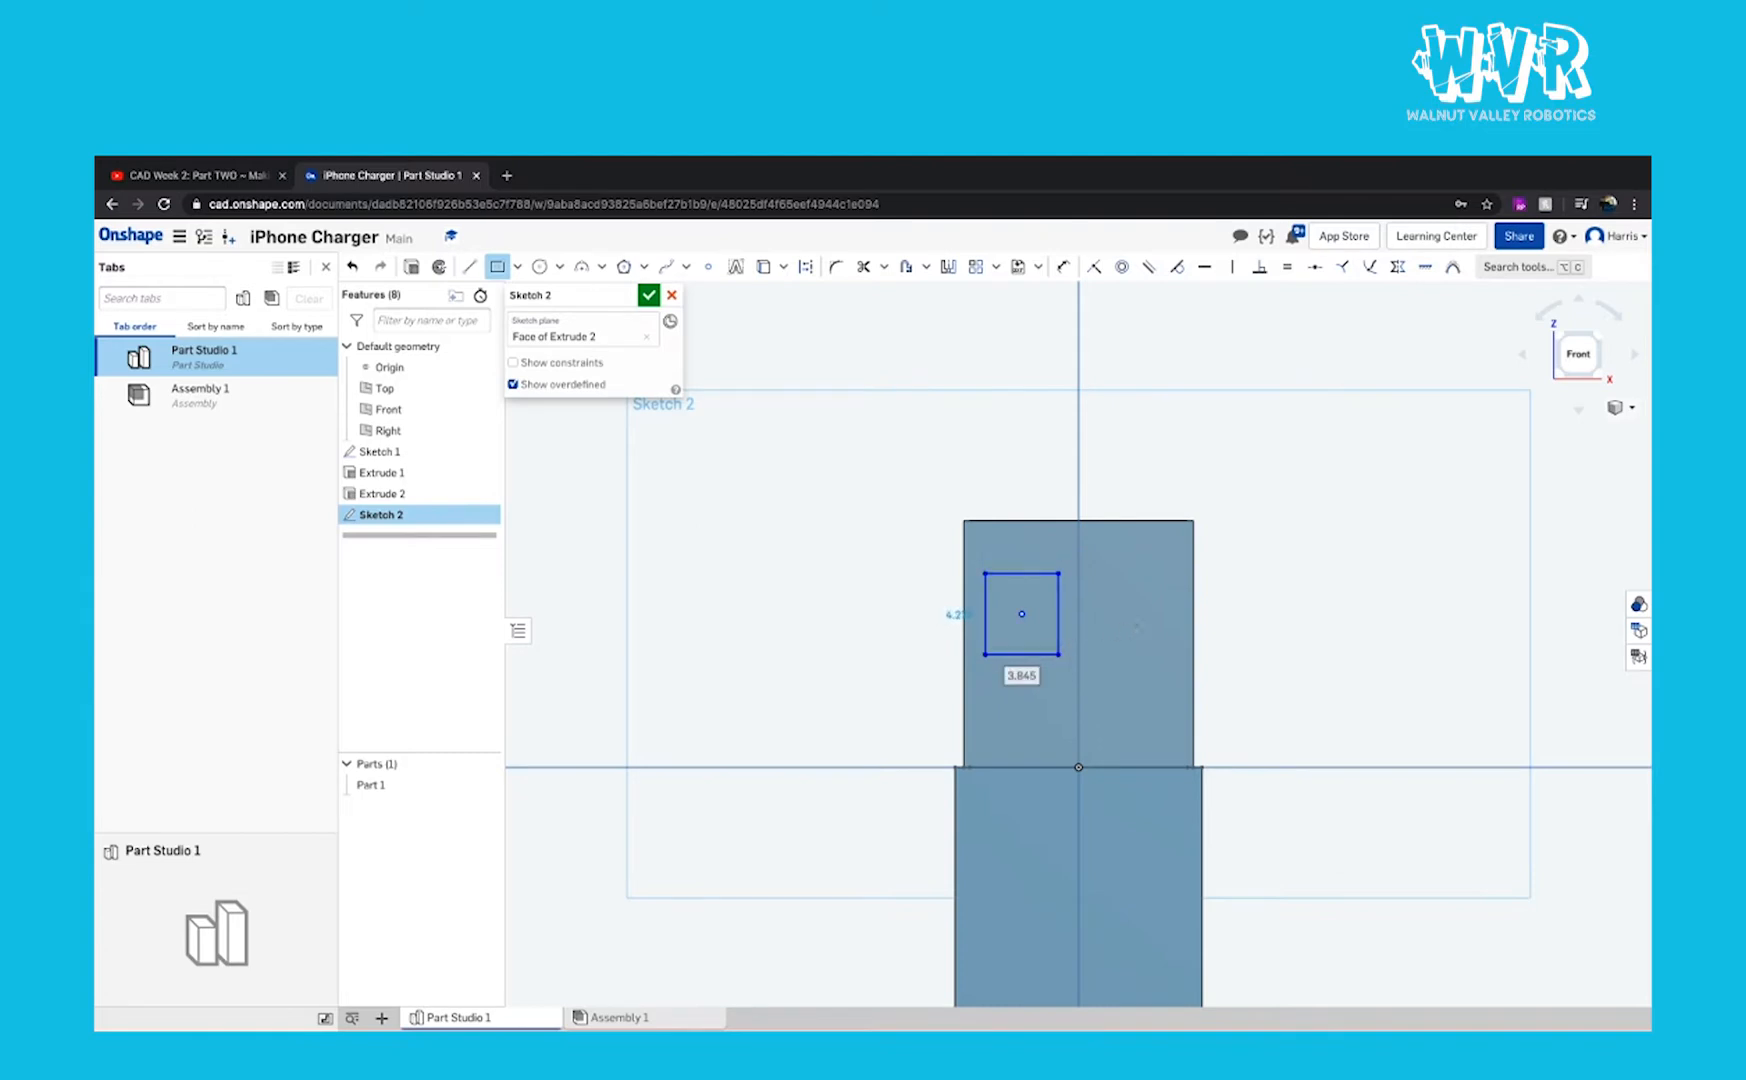
left_click(1179, 655)
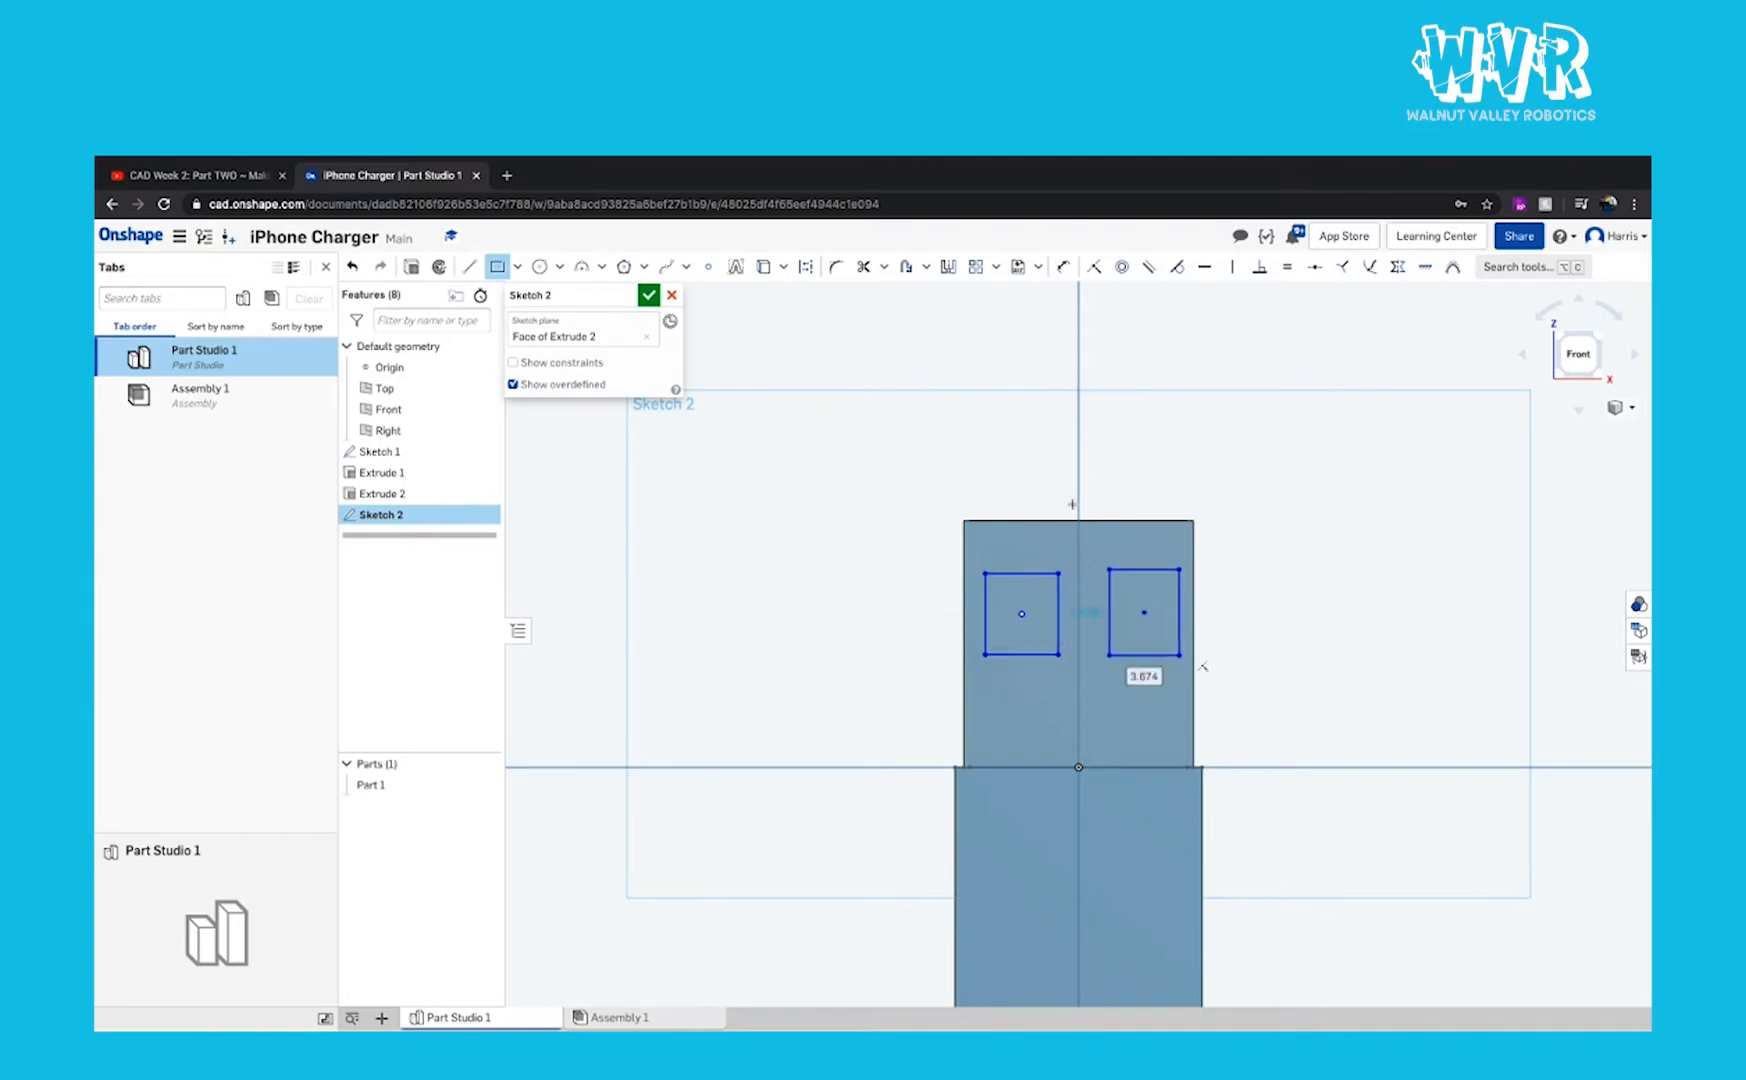
Step: Dimension the left rectangle 2.5 mm wide and 2 mm high
left_click(1063, 266)
left_click(1022, 655)
left_click(1027, 701)
type("2.5")
key("Return")
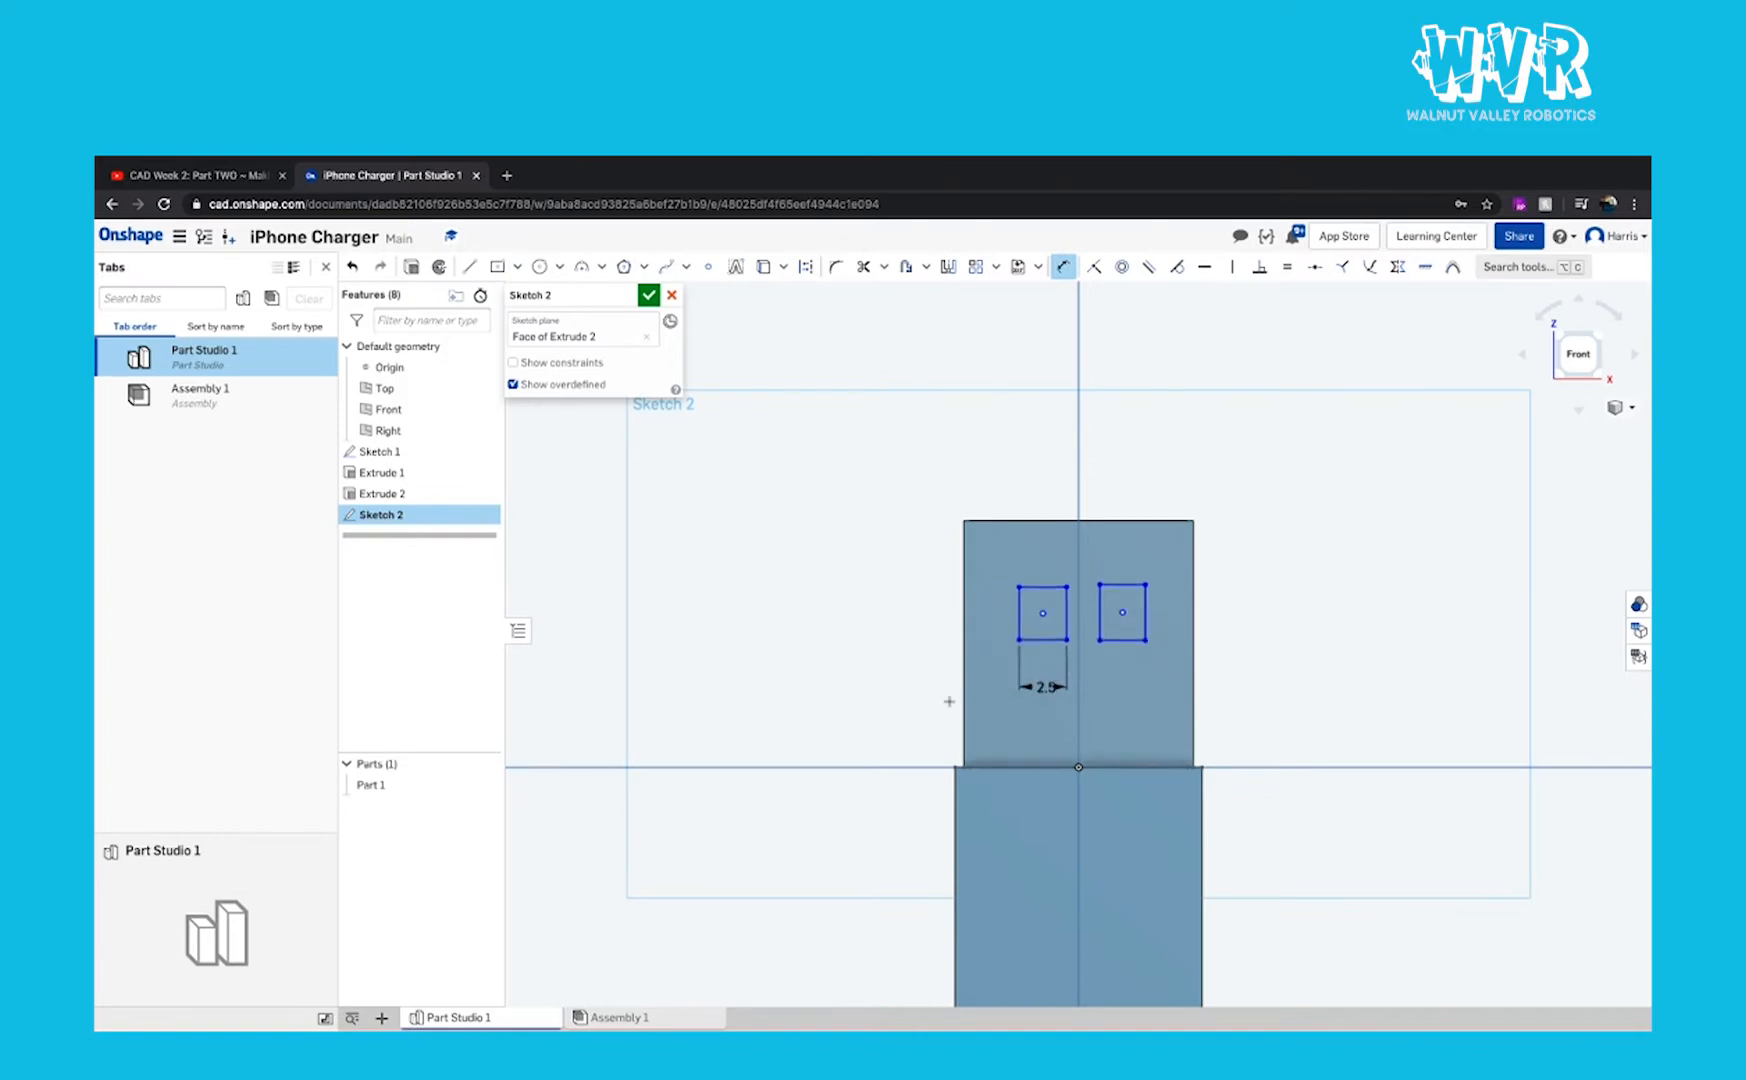
left_click(1022, 620)
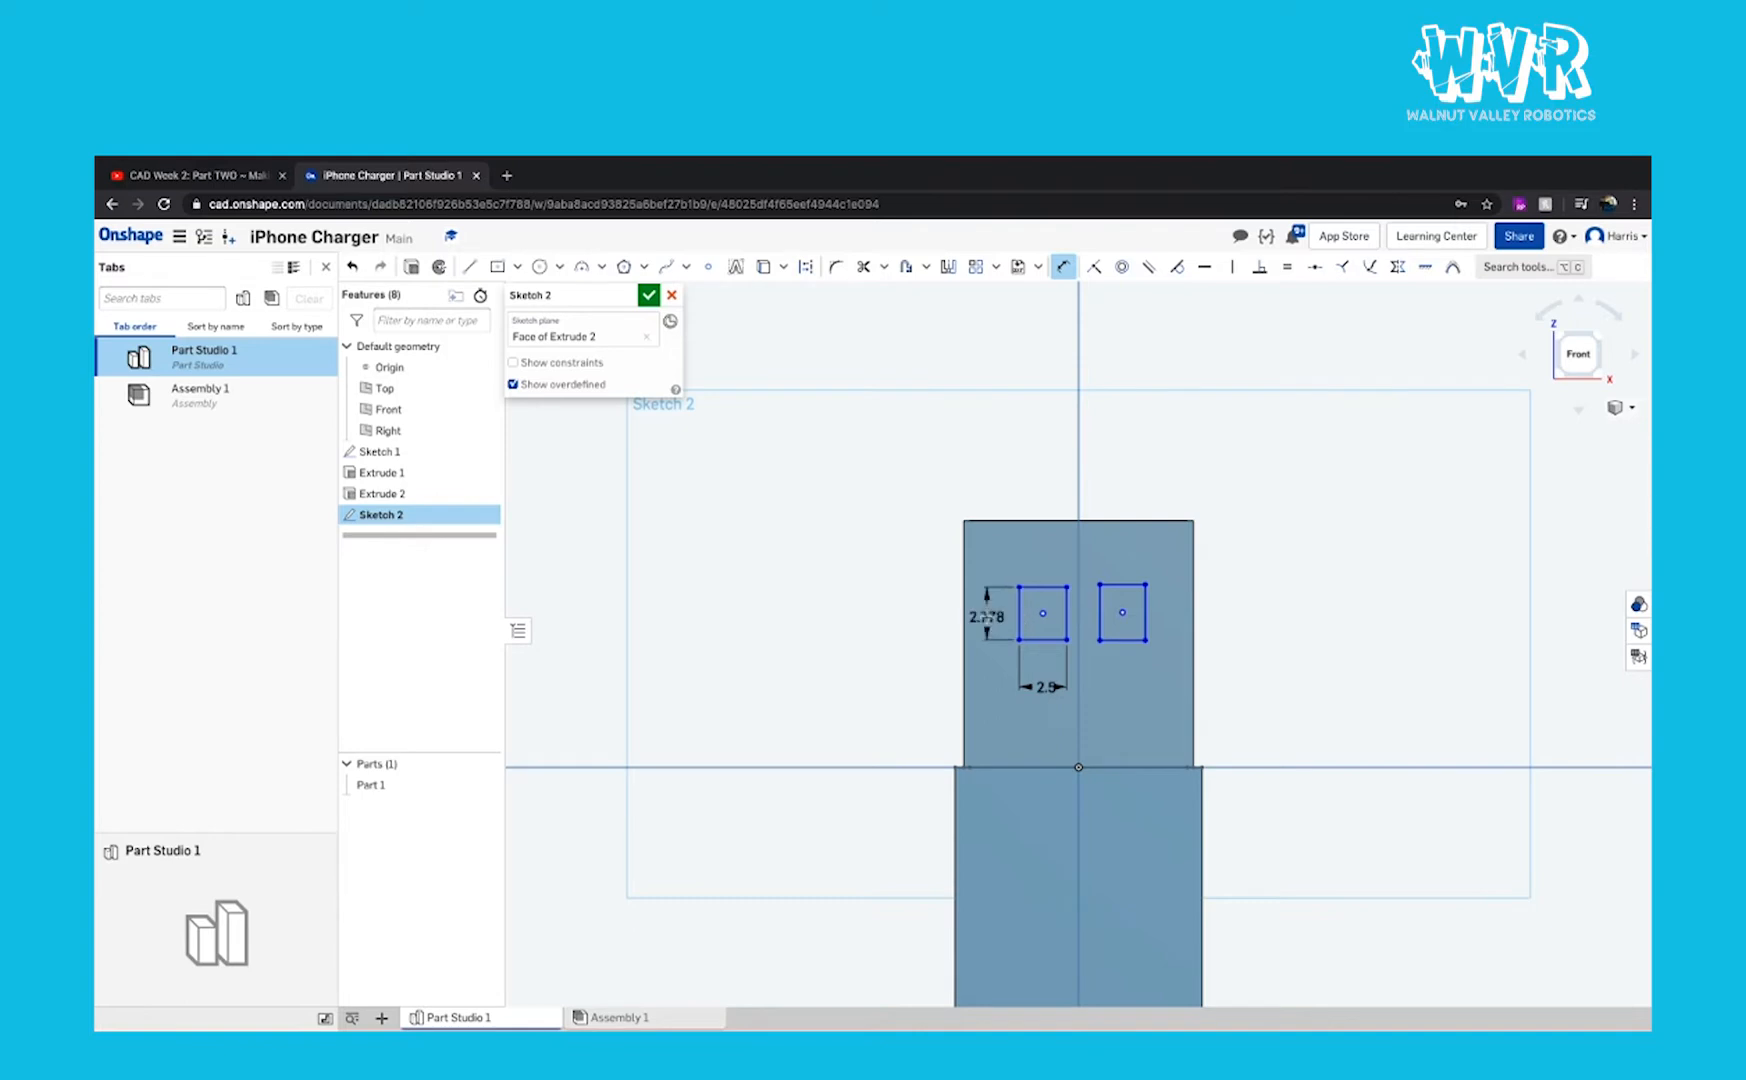
left_click(984, 622)
type("2")
key("Return")
Step: Dimension the right rectangle 2.5 mm wide and 2 mm high
scroll(1091, 620, "up", 3)
left_click(1150, 658)
left_click(1160, 703)
type("2.5")
key("Return")
left_click(1108, 600)
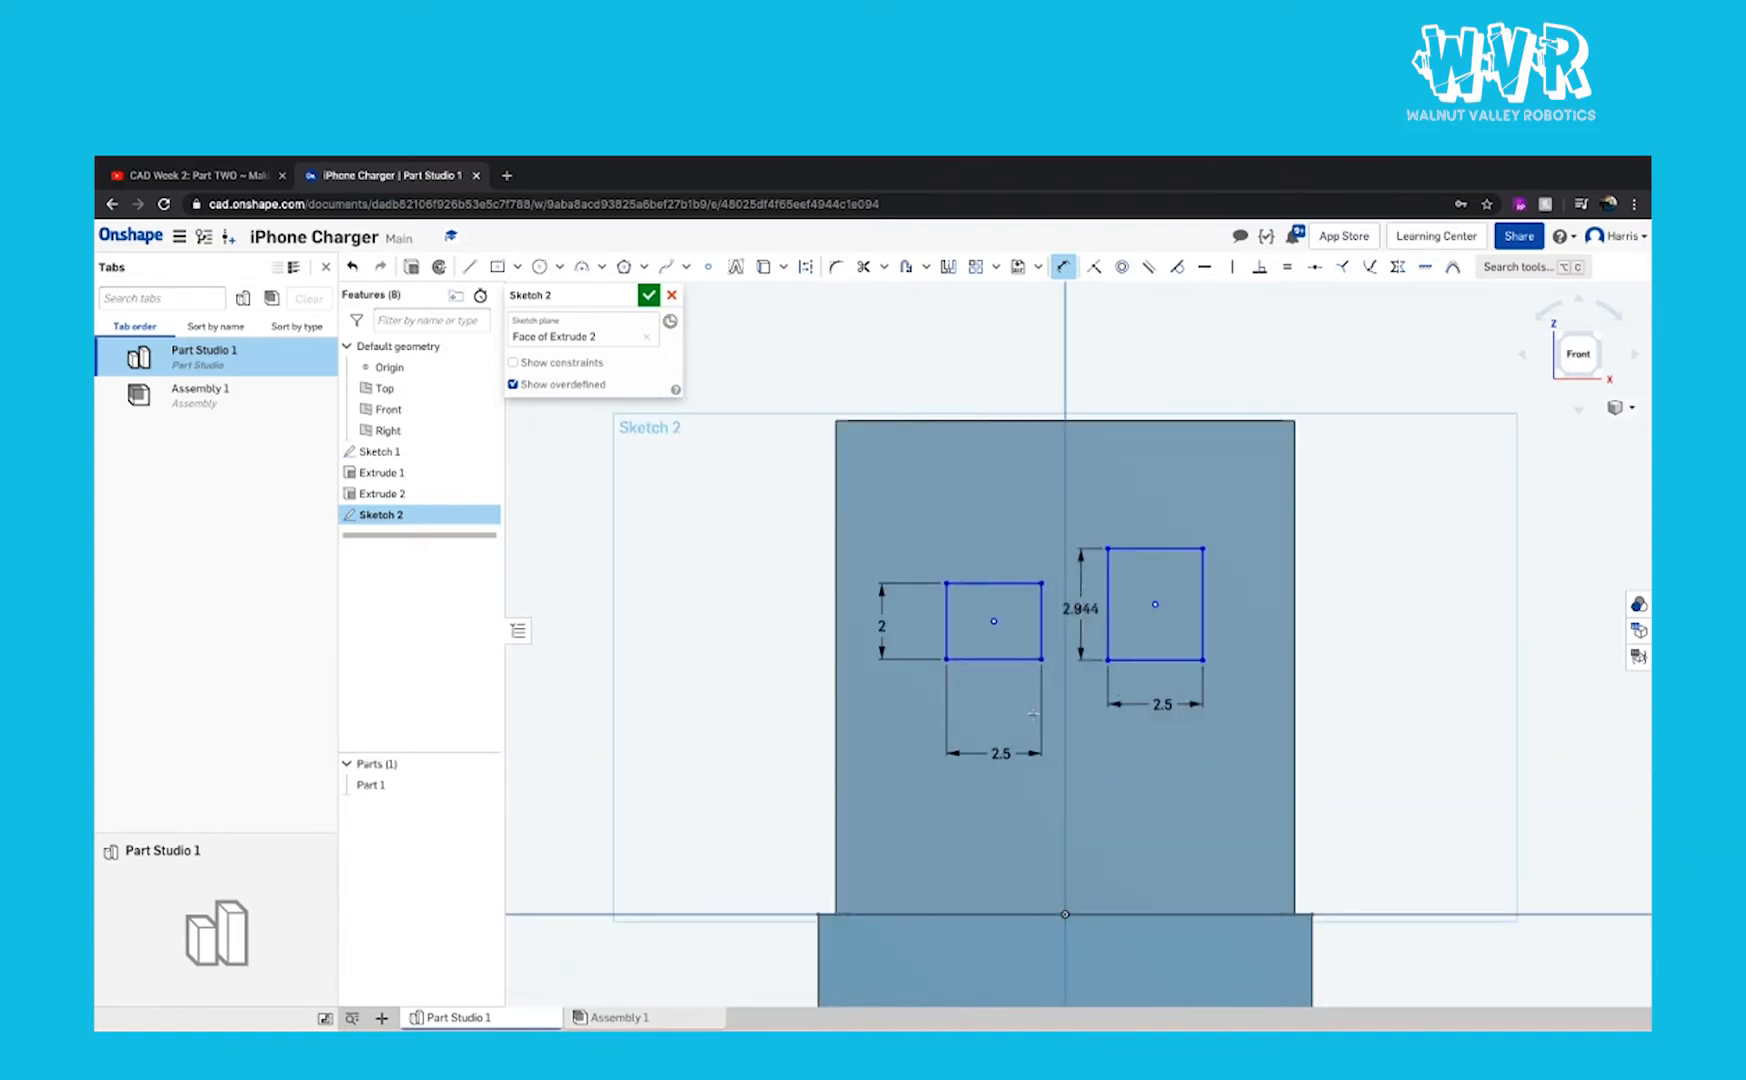
left_click(1073, 601)
type("2")
key("Return")
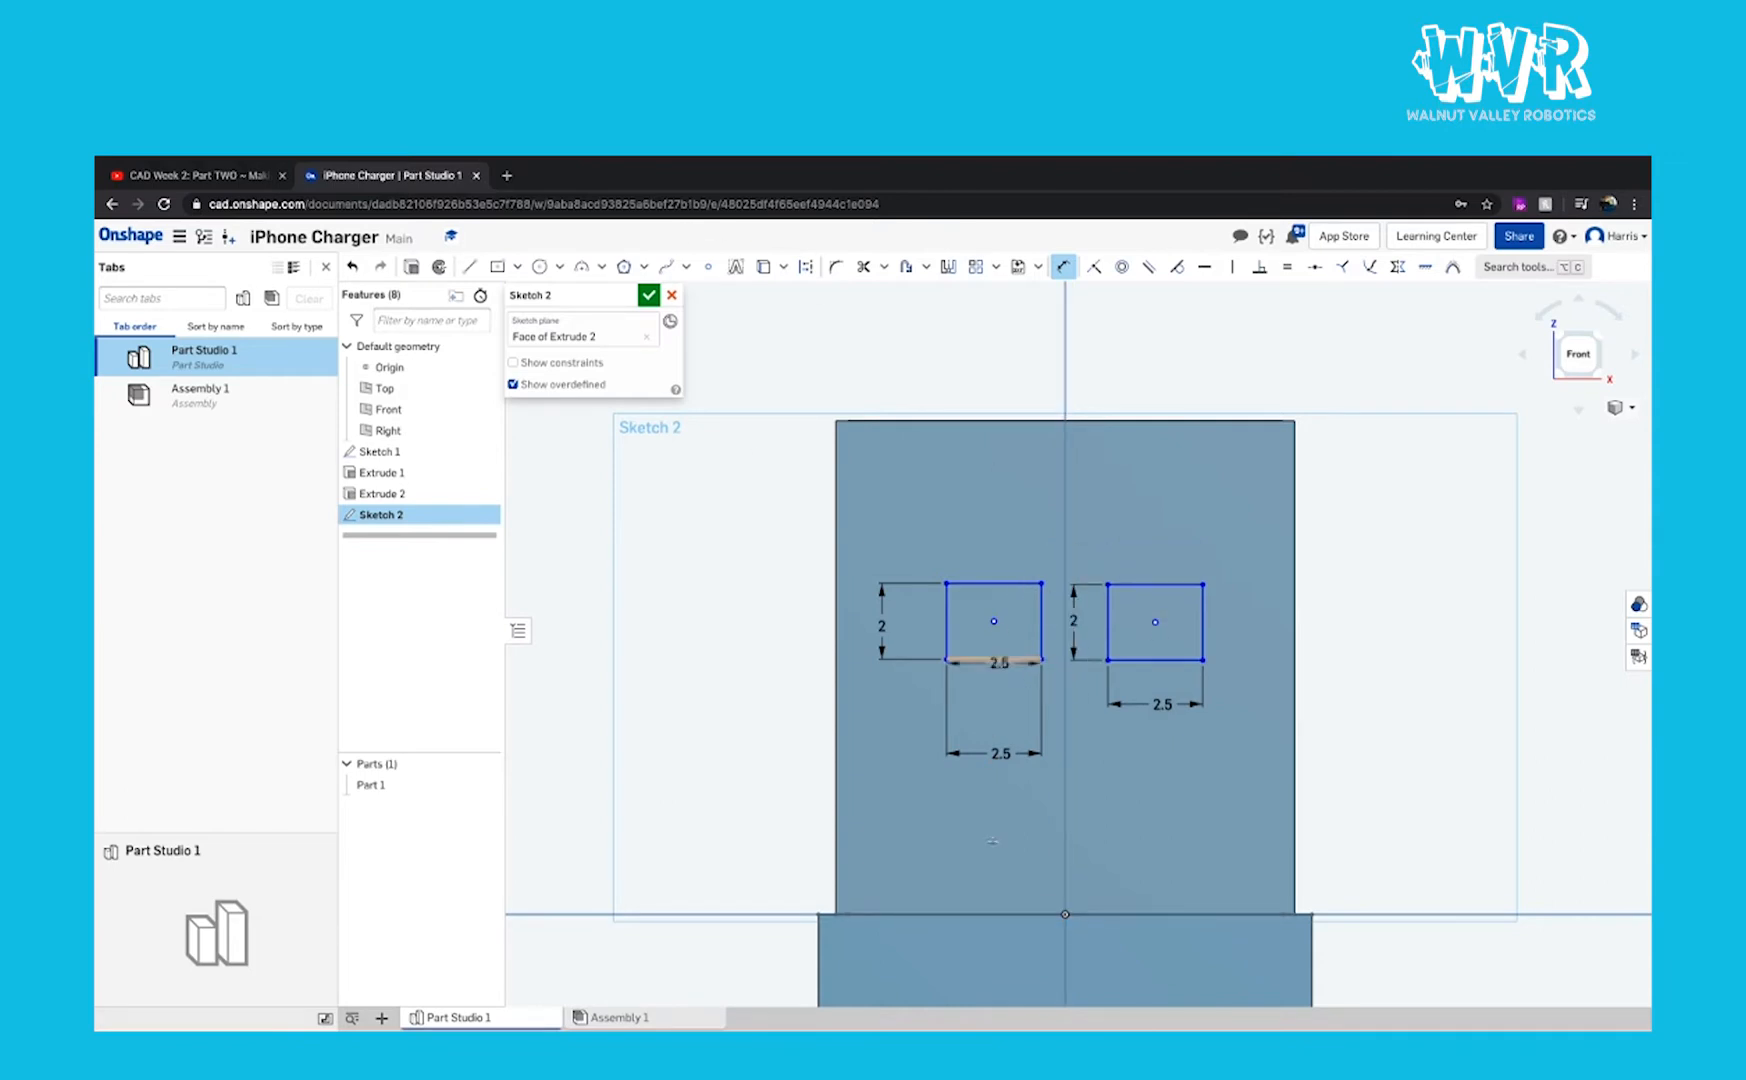
Step: Dimension the lower edges of both rectangles 5.16 mm above the base edge of the upper block
left_click(997, 914)
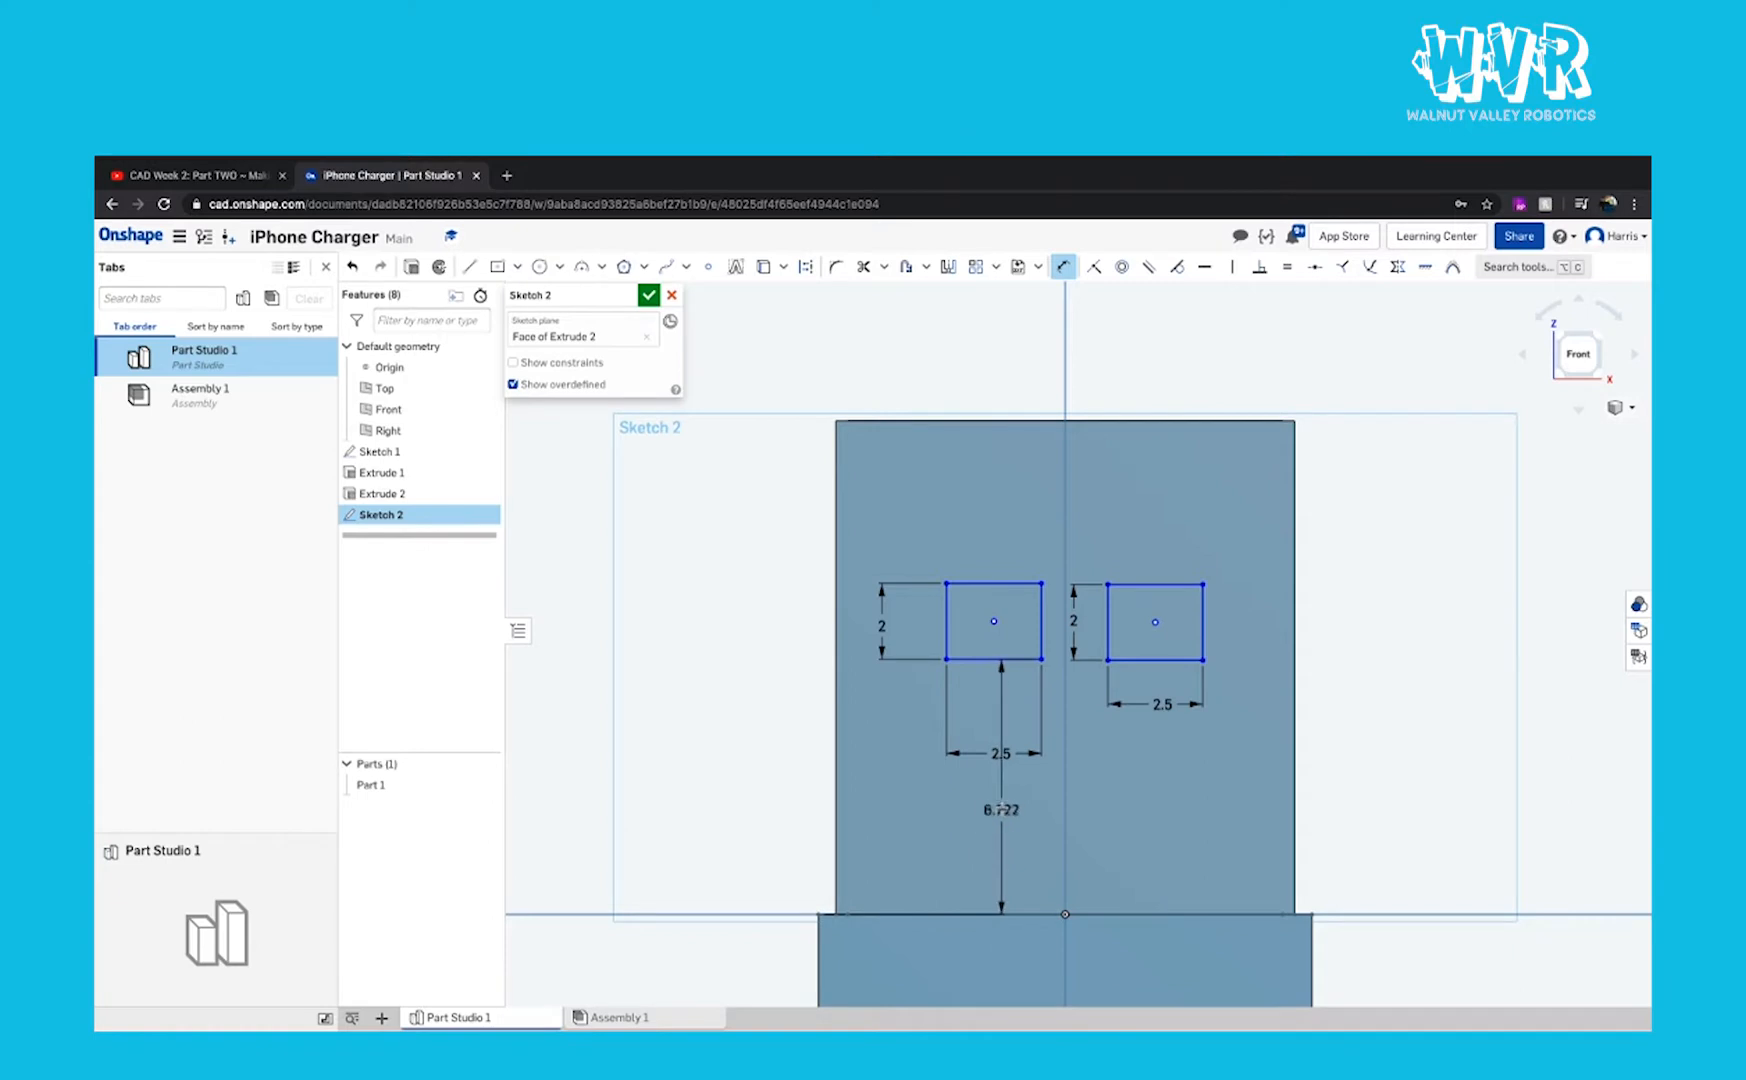
left_click(1003, 800)
type("5")
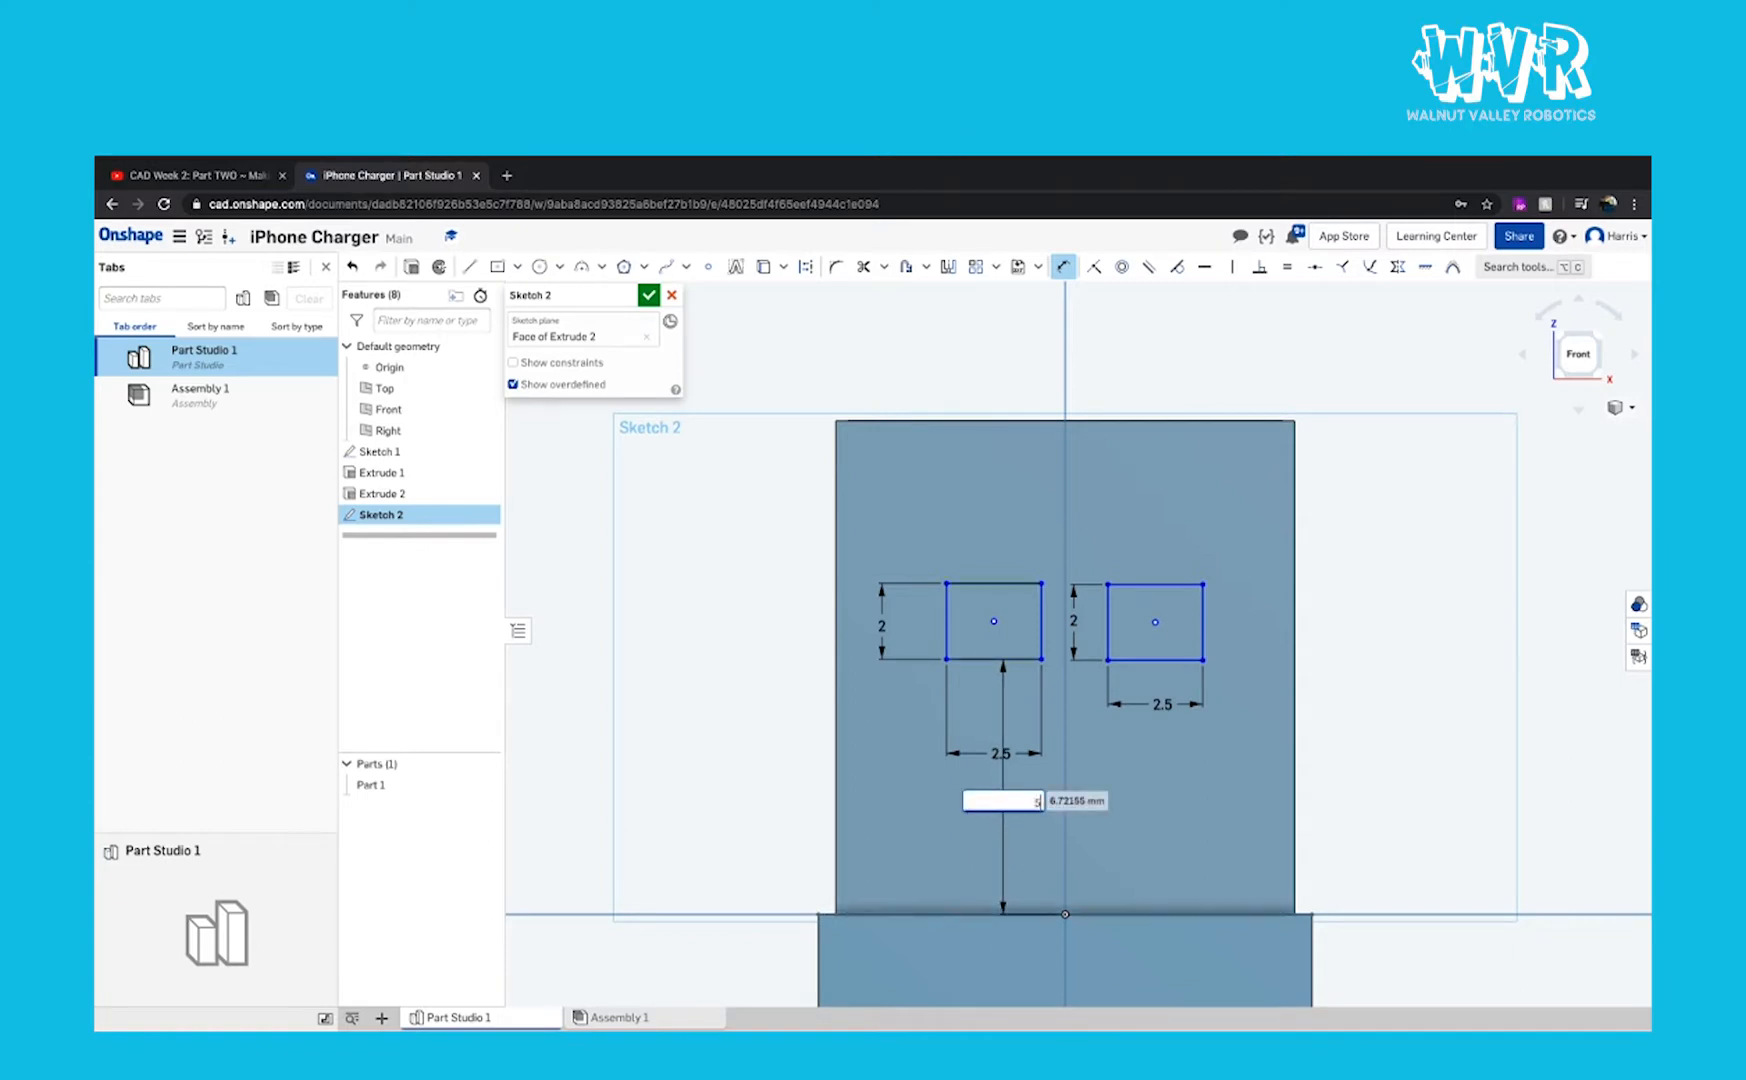
type(".16")
key("Return")
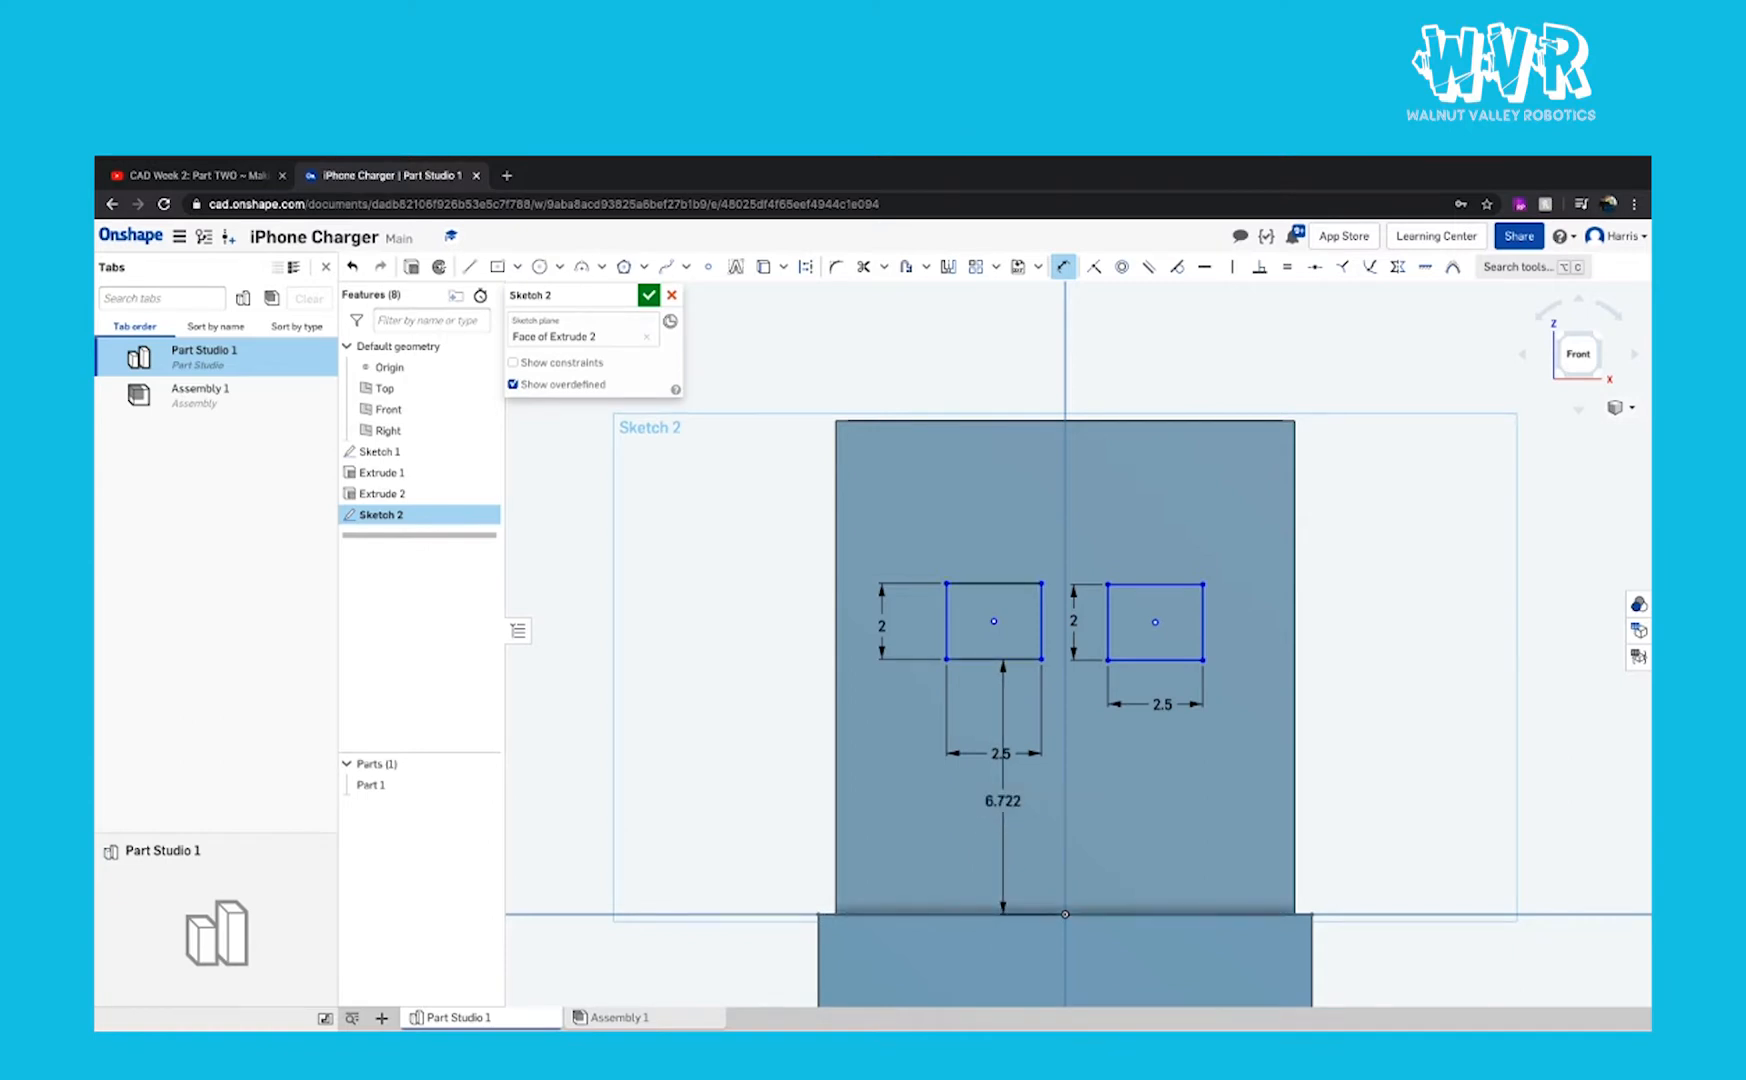
left_click(1155, 660)
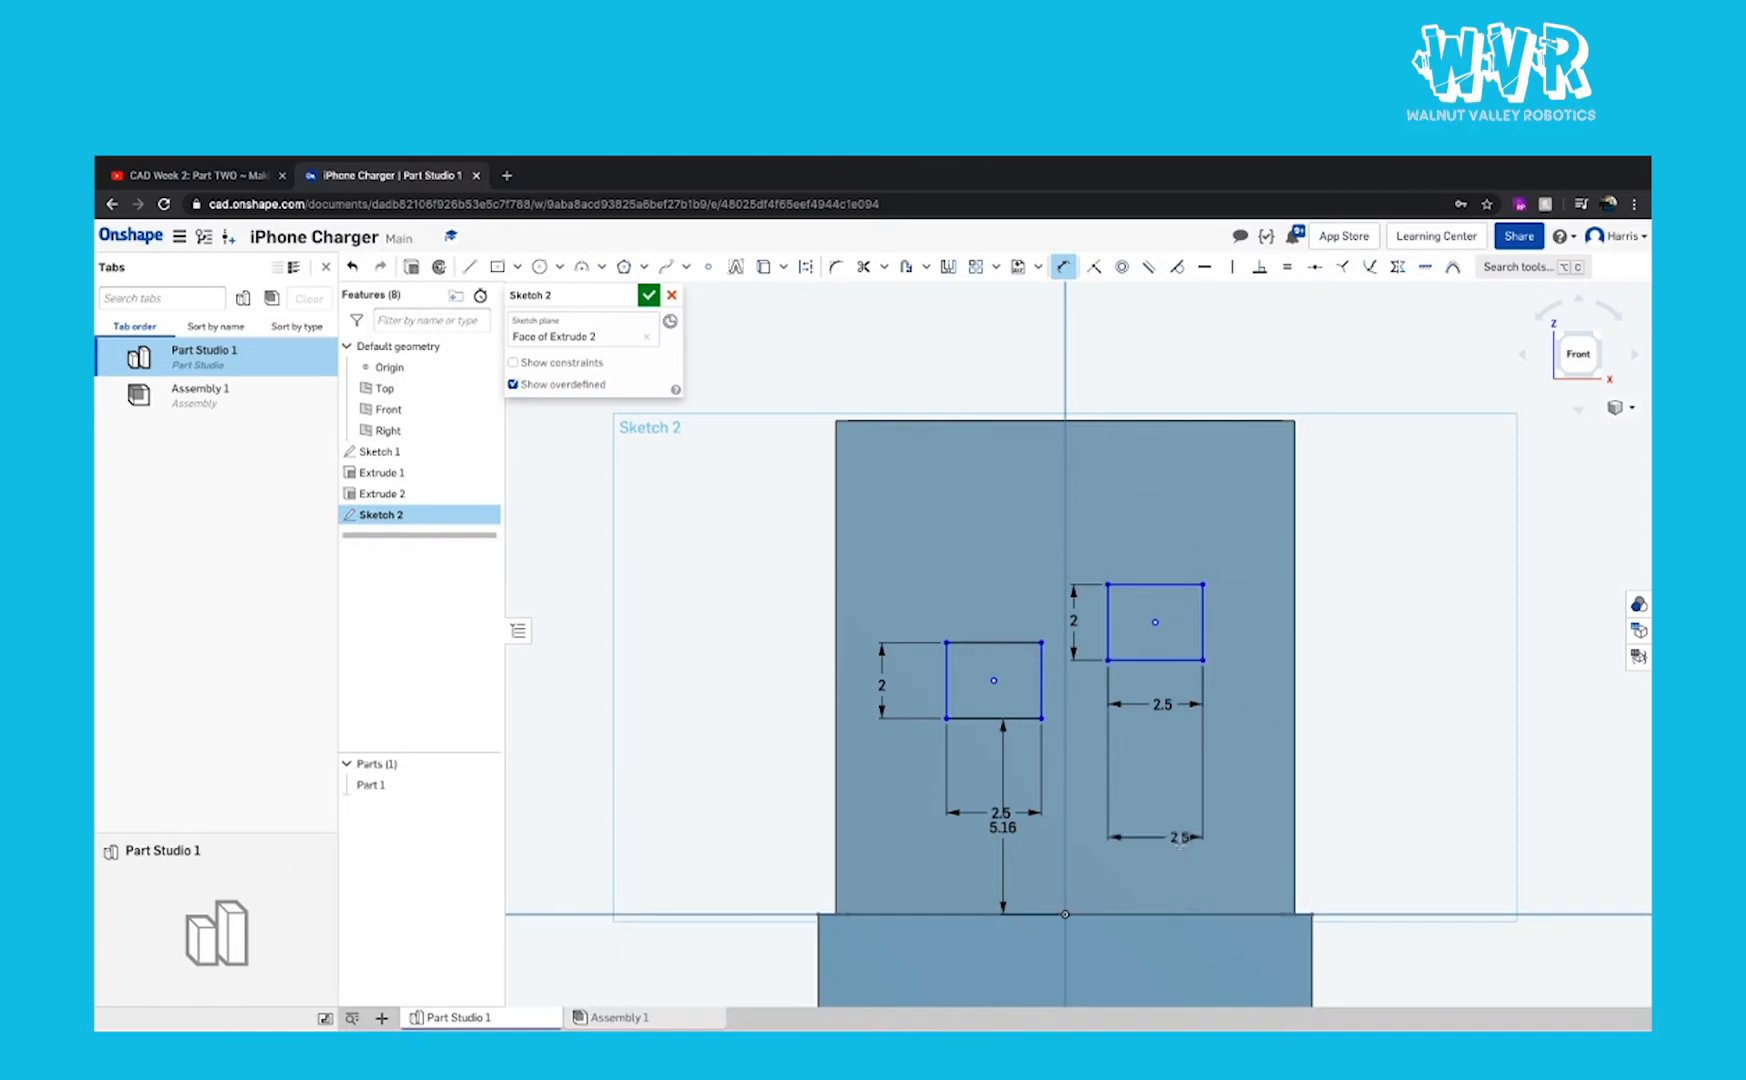
left_click(1172, 912)
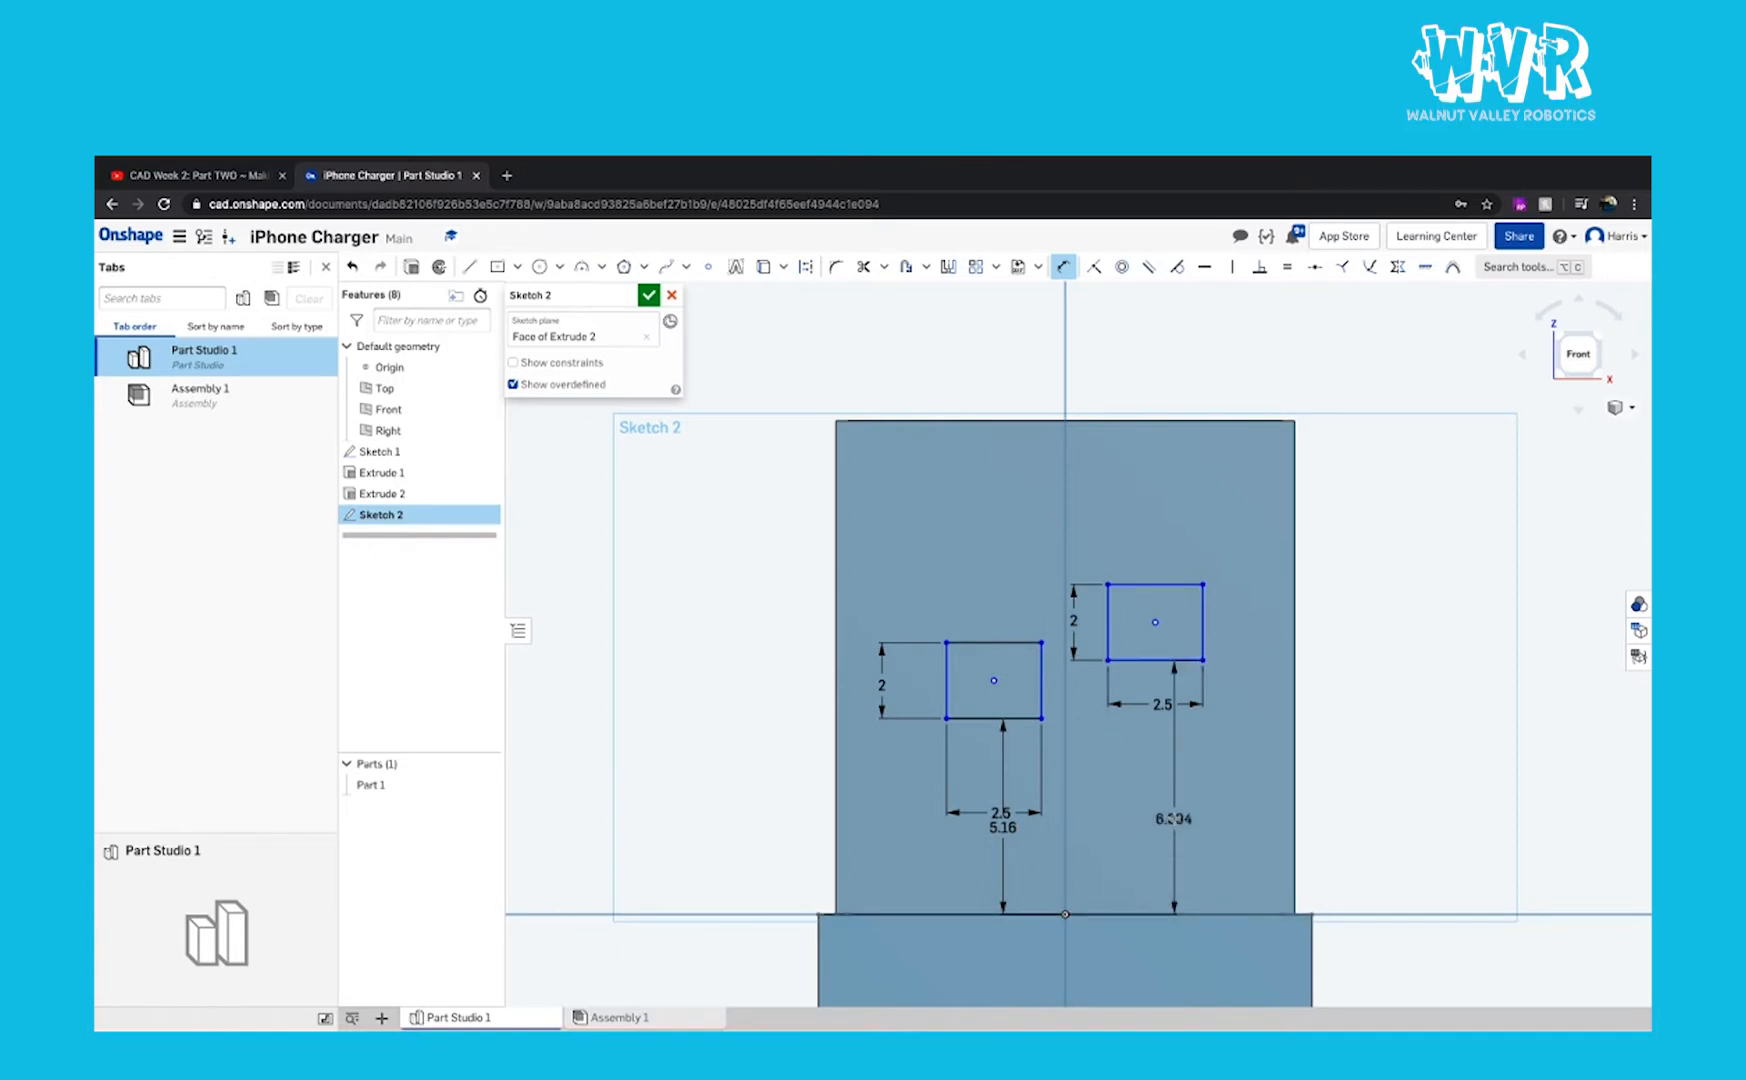
left_click(1132, 803)
type("5.16")
key("Return")
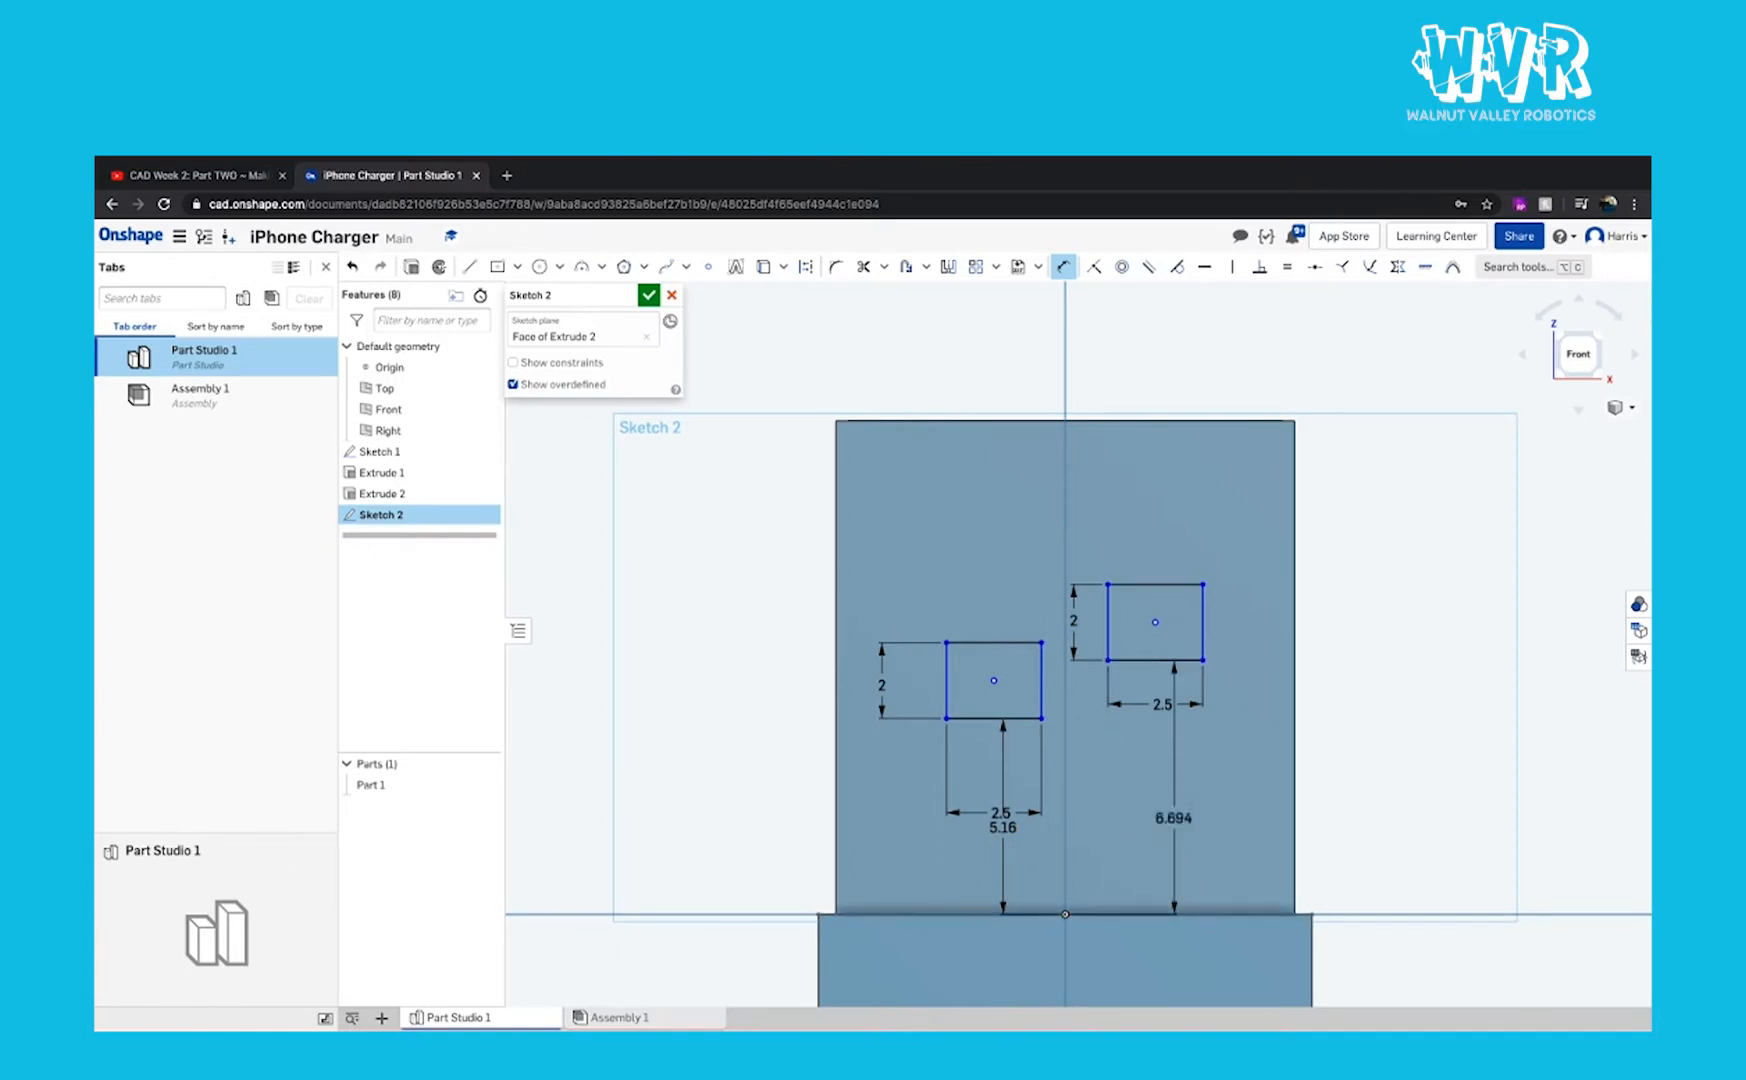
Step: Dimension the left rectangle's left side 1.79 mm from the upper block's left edge
left_click(946, 680)
left_click(836, 685)
left_click(875, 685)
type("1")
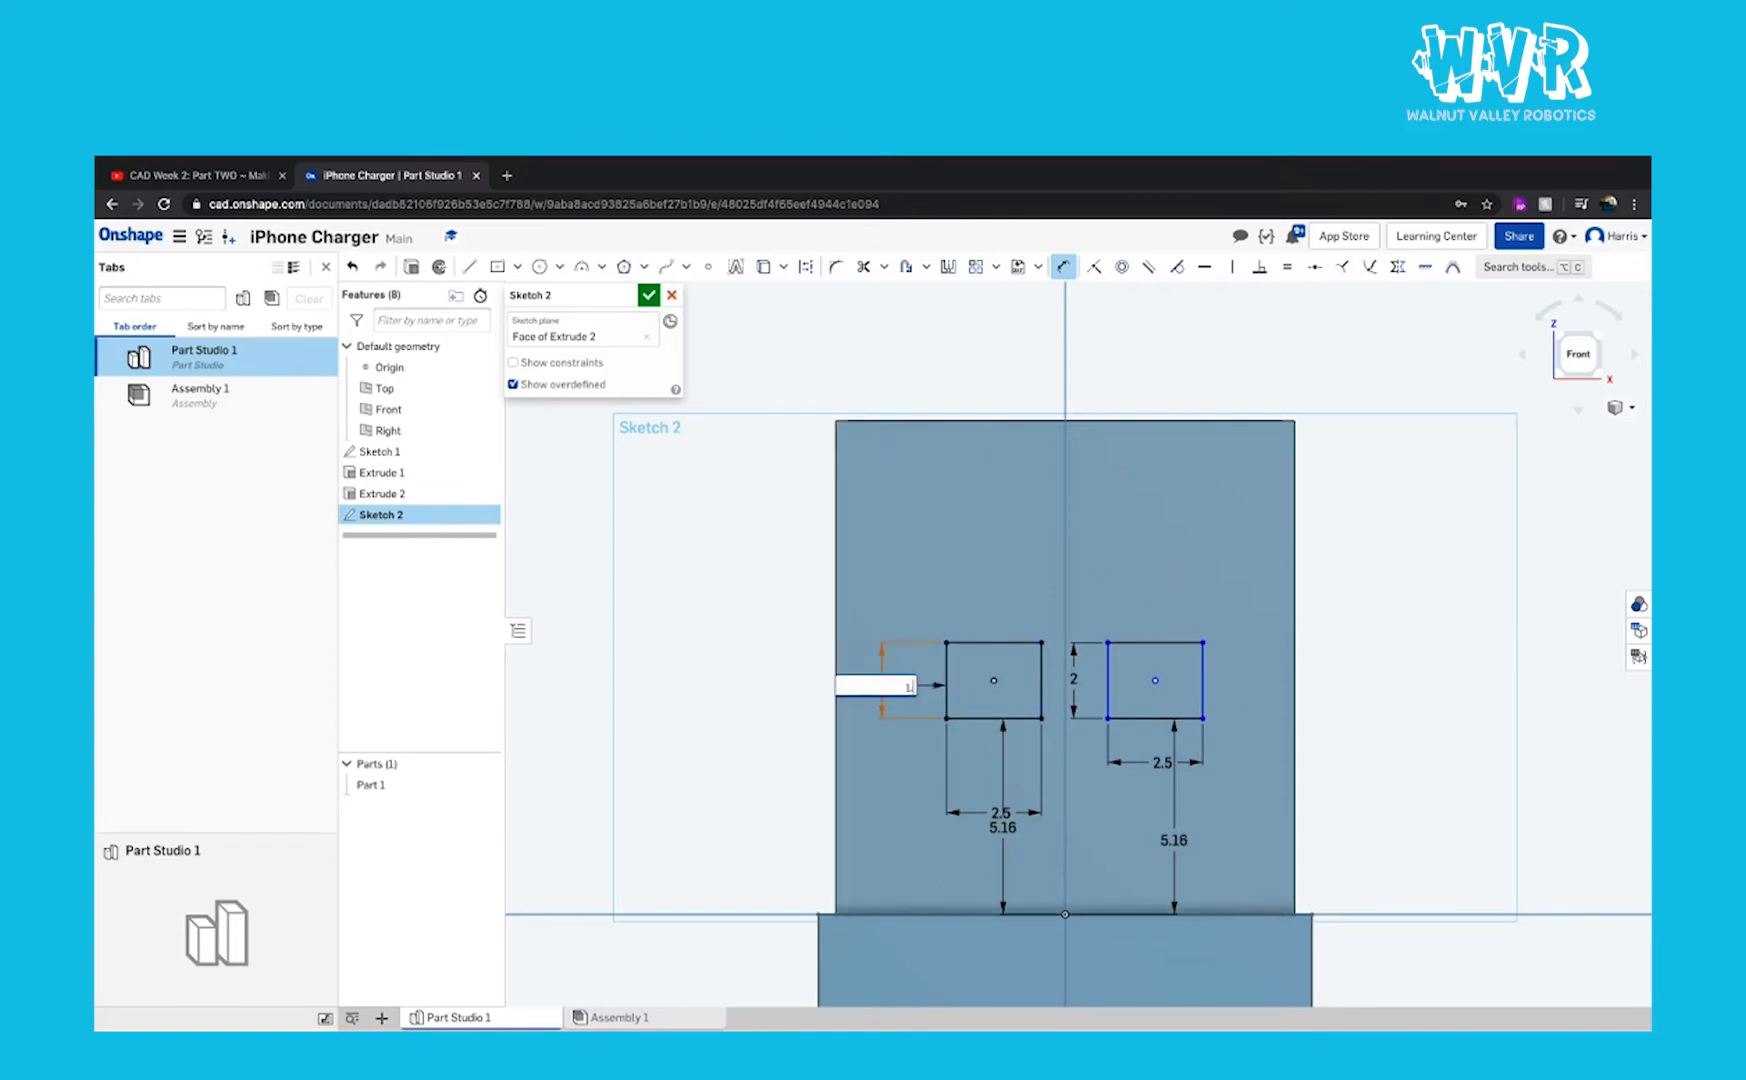
type(".79")
key("Return")
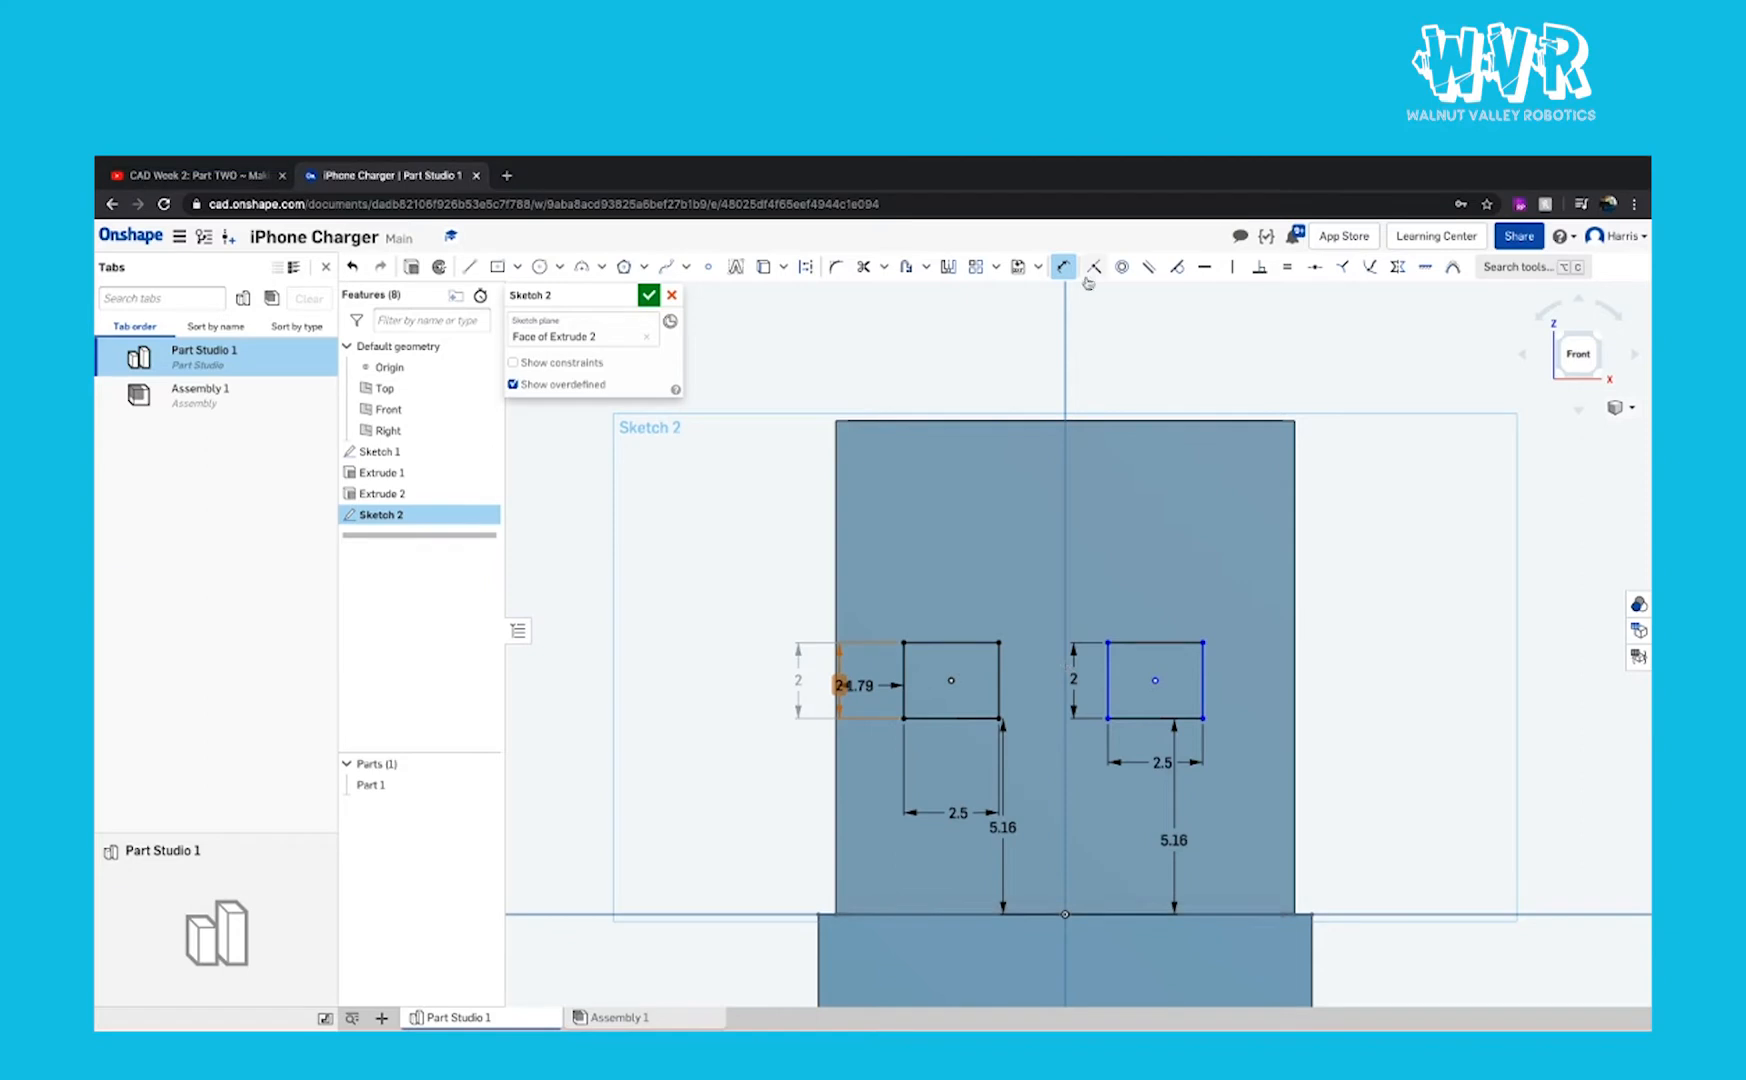
Step: Set the gap between the two rectangles to 3.5 mm and finish the sketch
left_click(999, 683)
left_click(1107, 690)
left_click(1055, 685)
type("3.5")
key("Return")
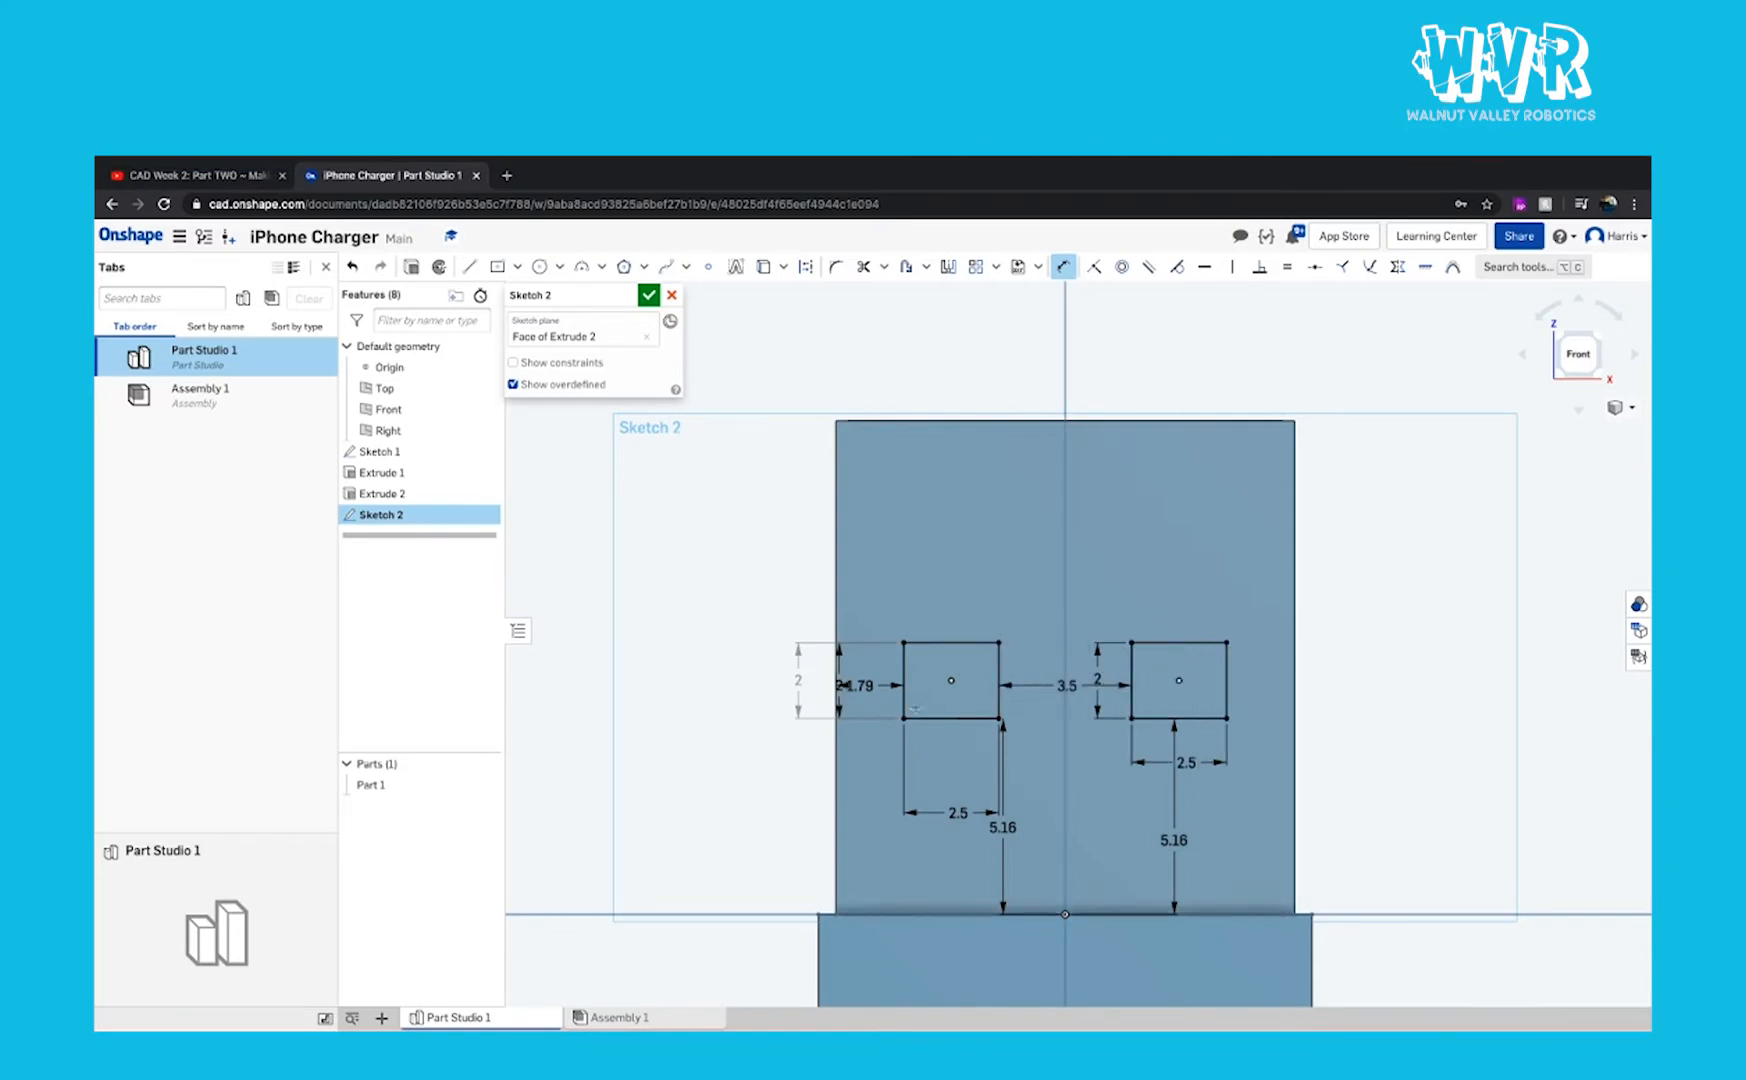
left_click(649, 295)
left_click(420, 272)
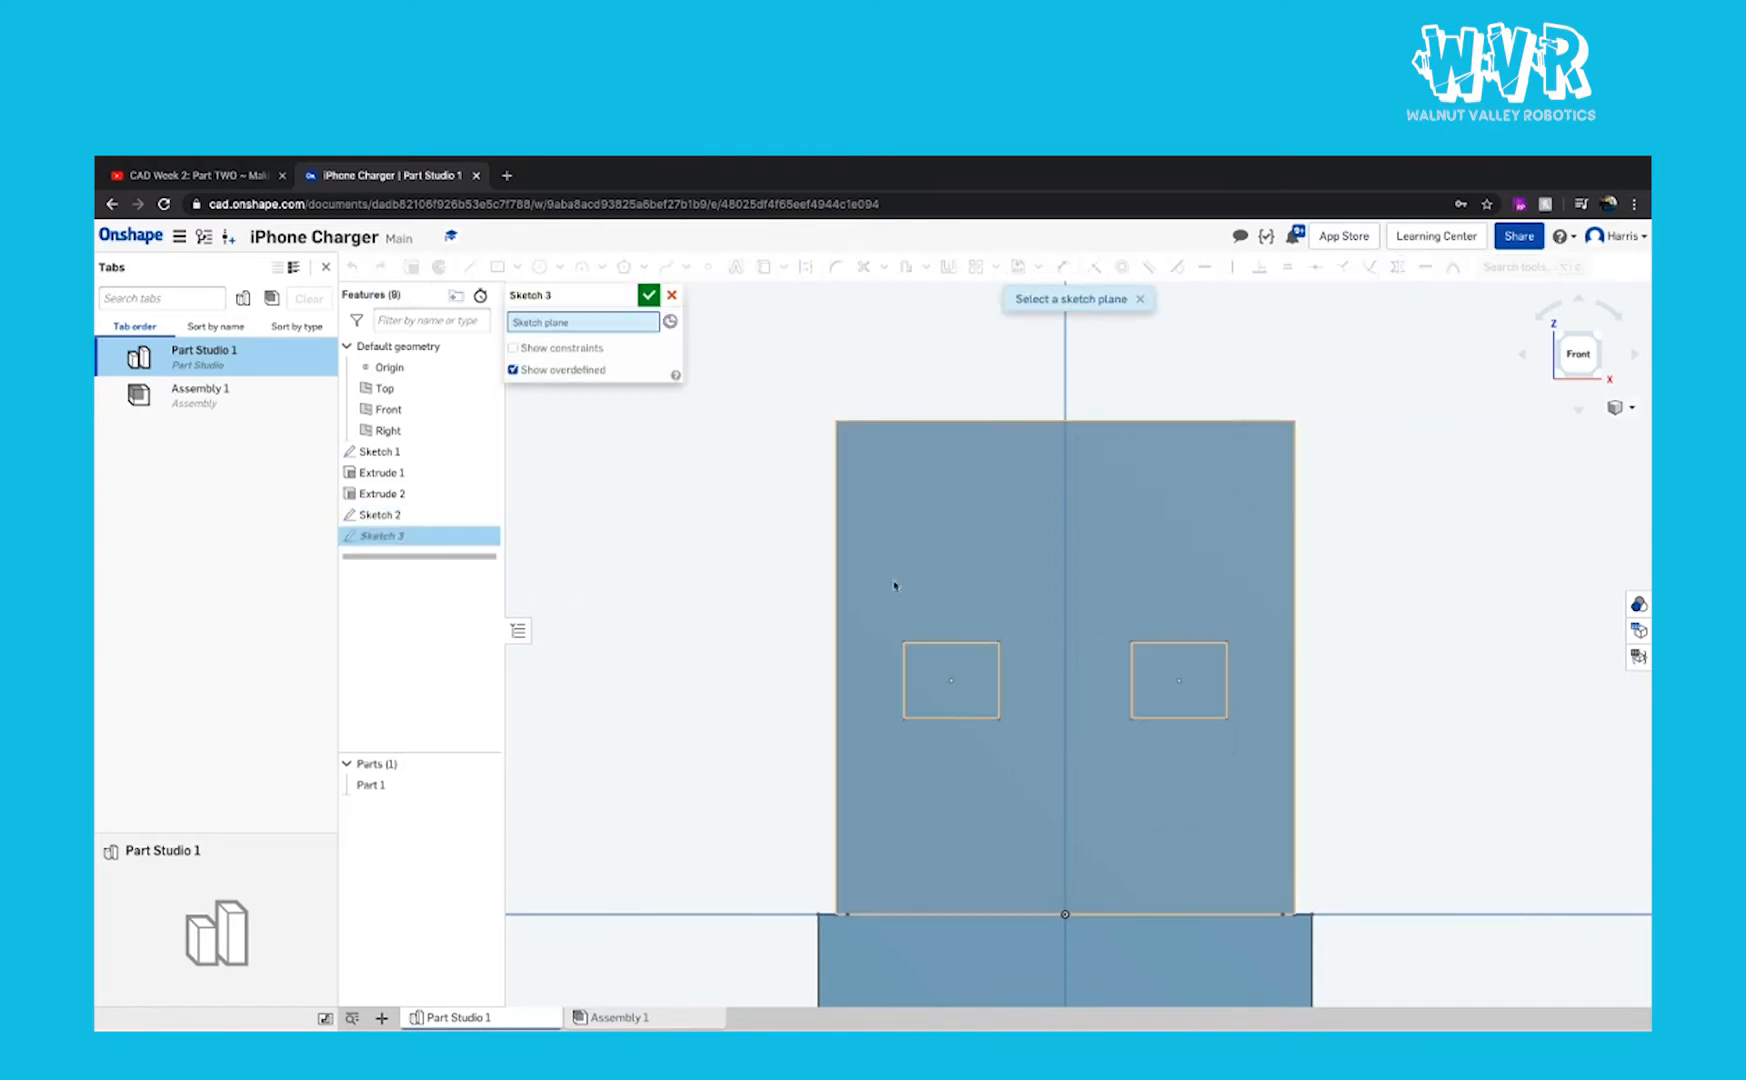
left_click(672, 295)
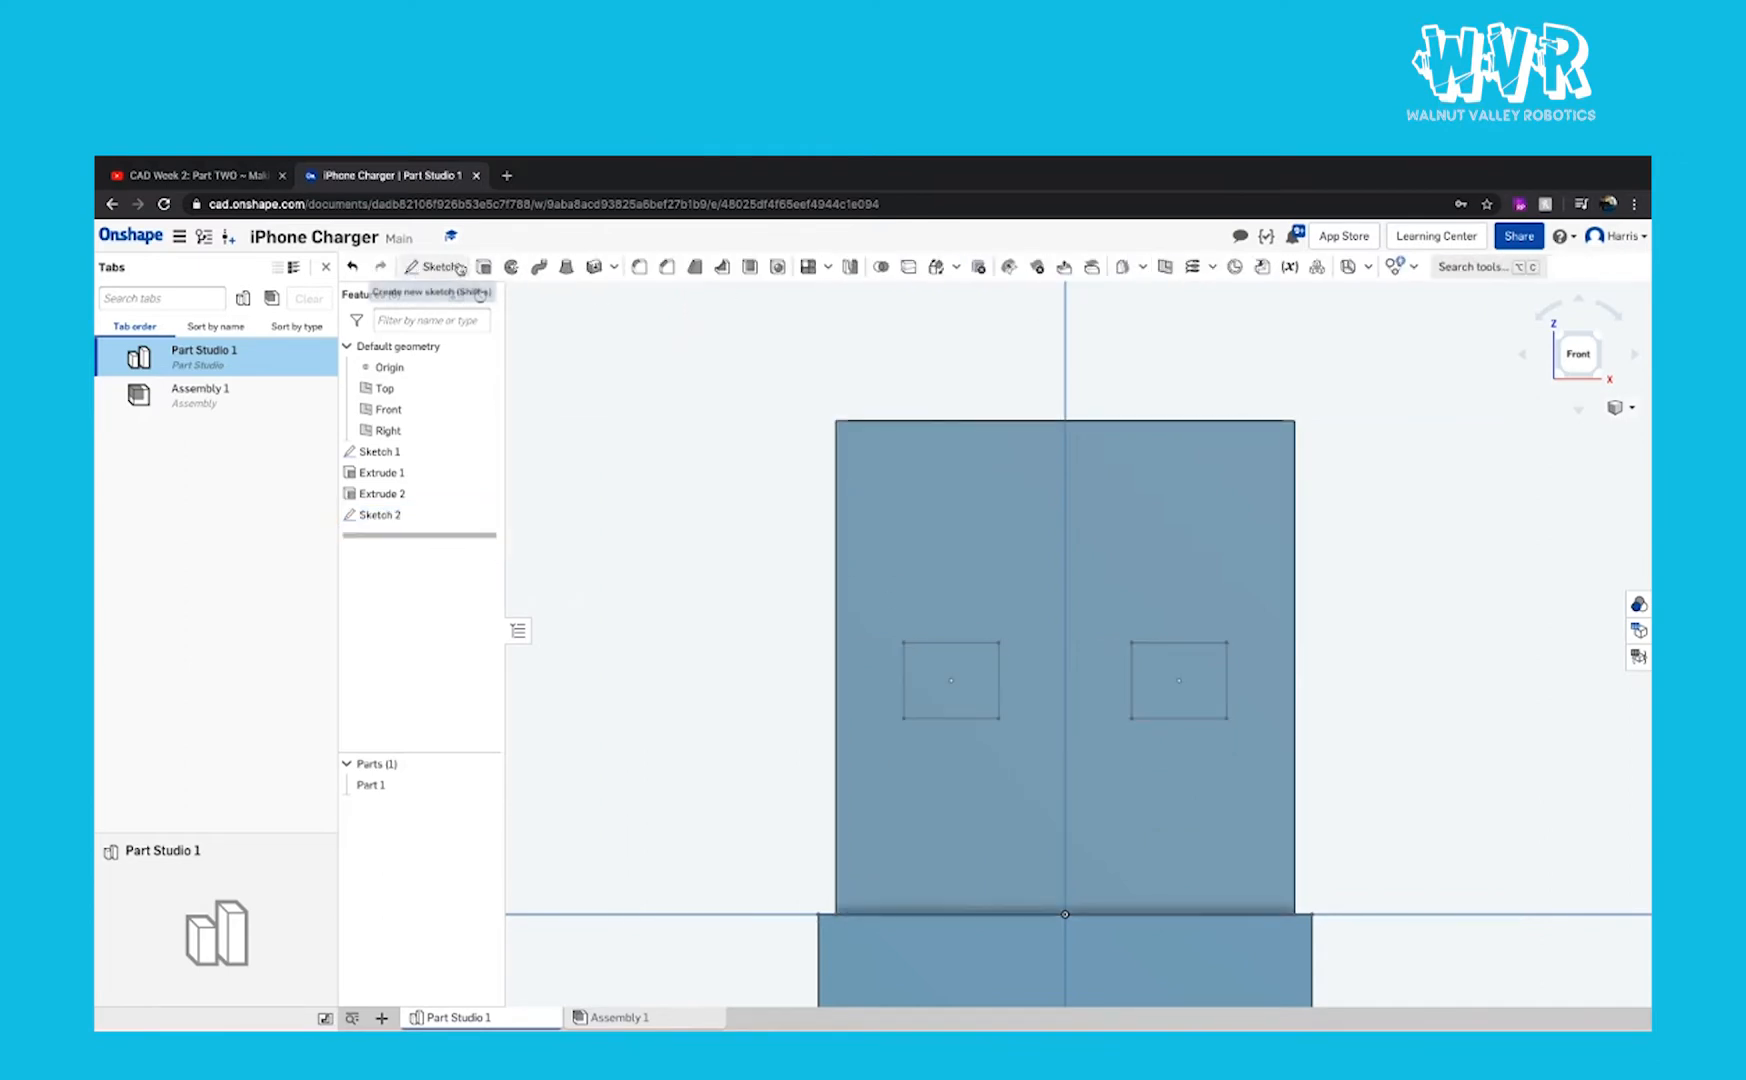
Step: Cut both rectangles 0.31 mm deep into the upper block with a blind Extrude set to Remove
key("shift+e")
left_click(970, 683)
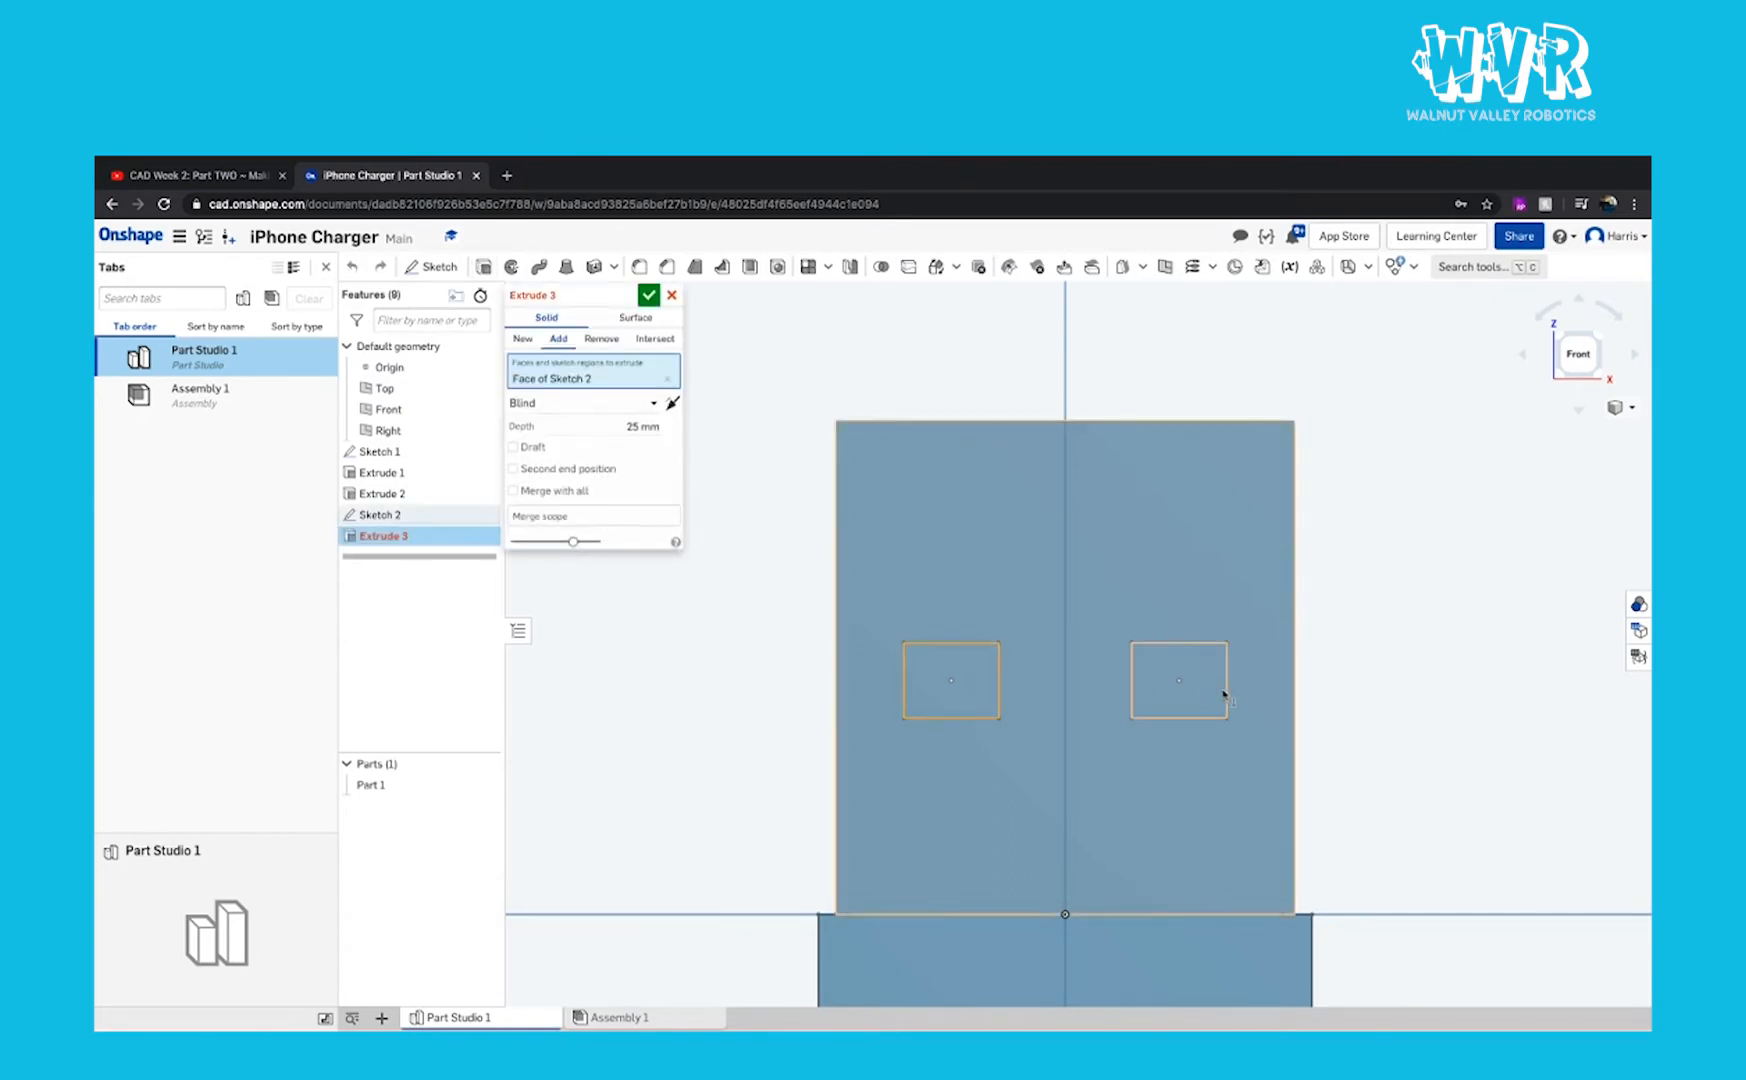
left_click(1212, 694)
right_click_drag(1212, 694, 1200, 705)
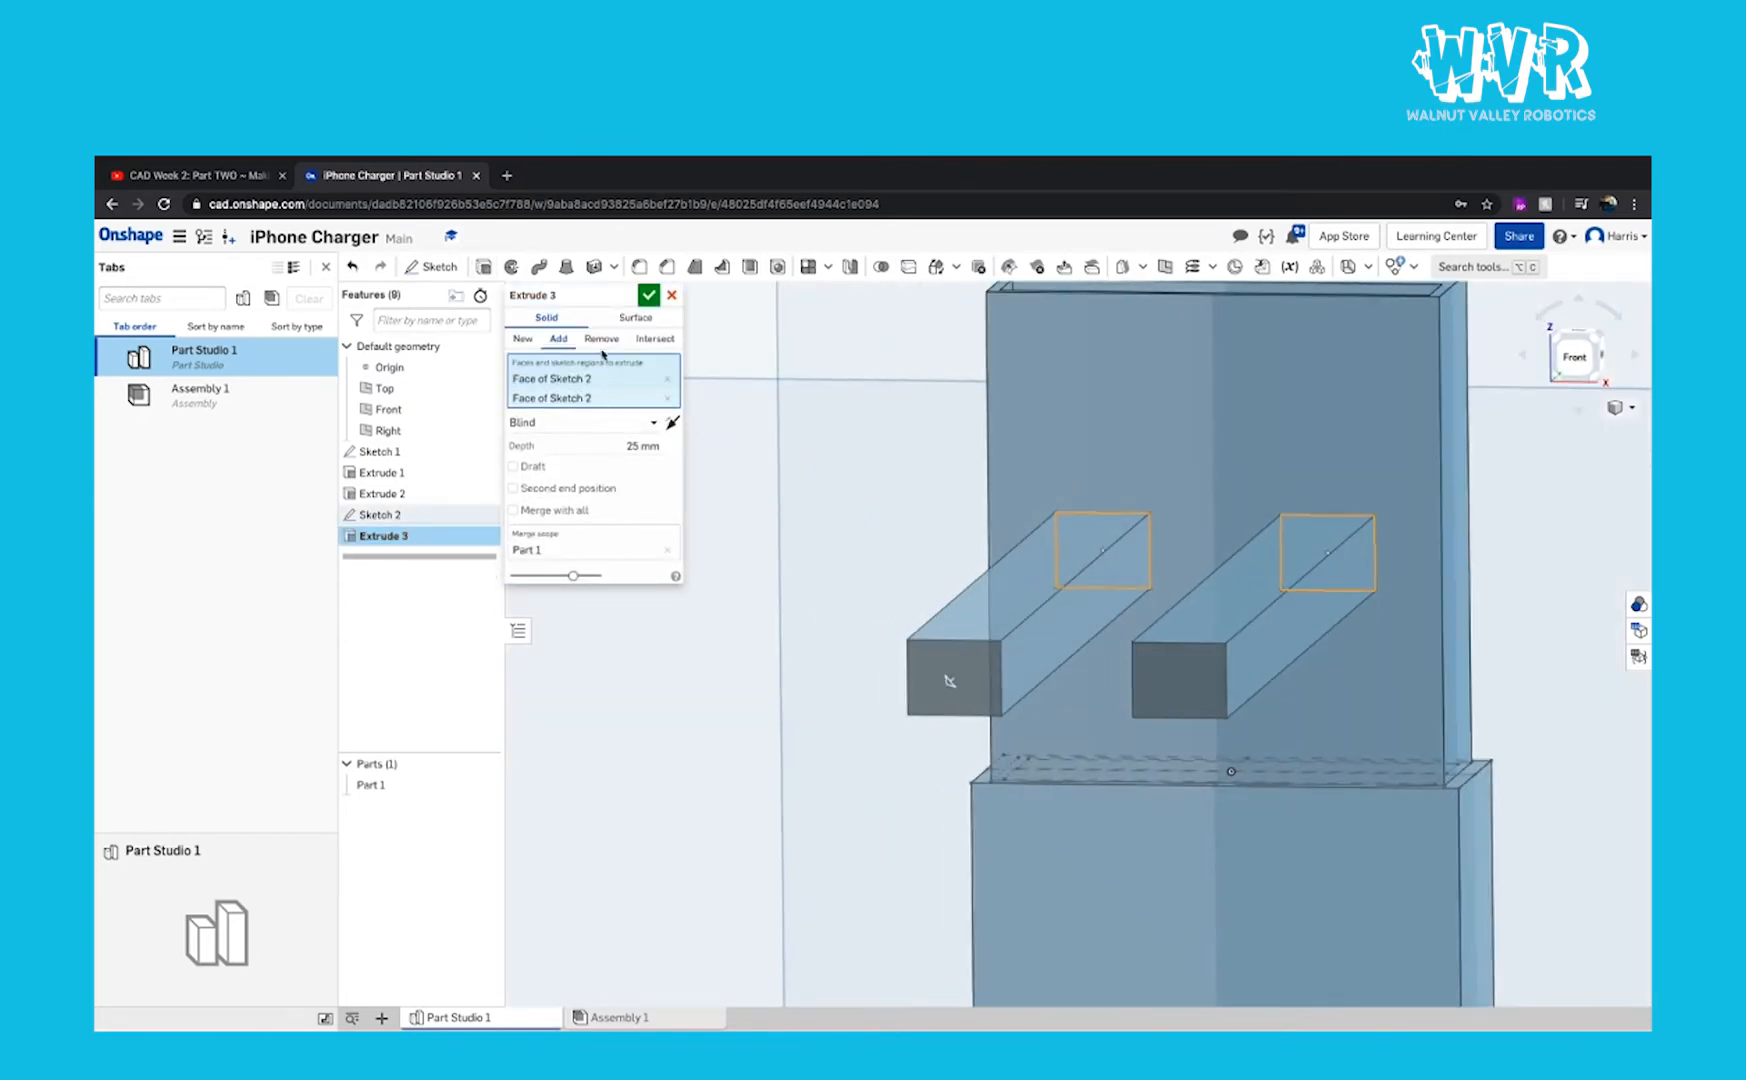
left_click(637, 450)
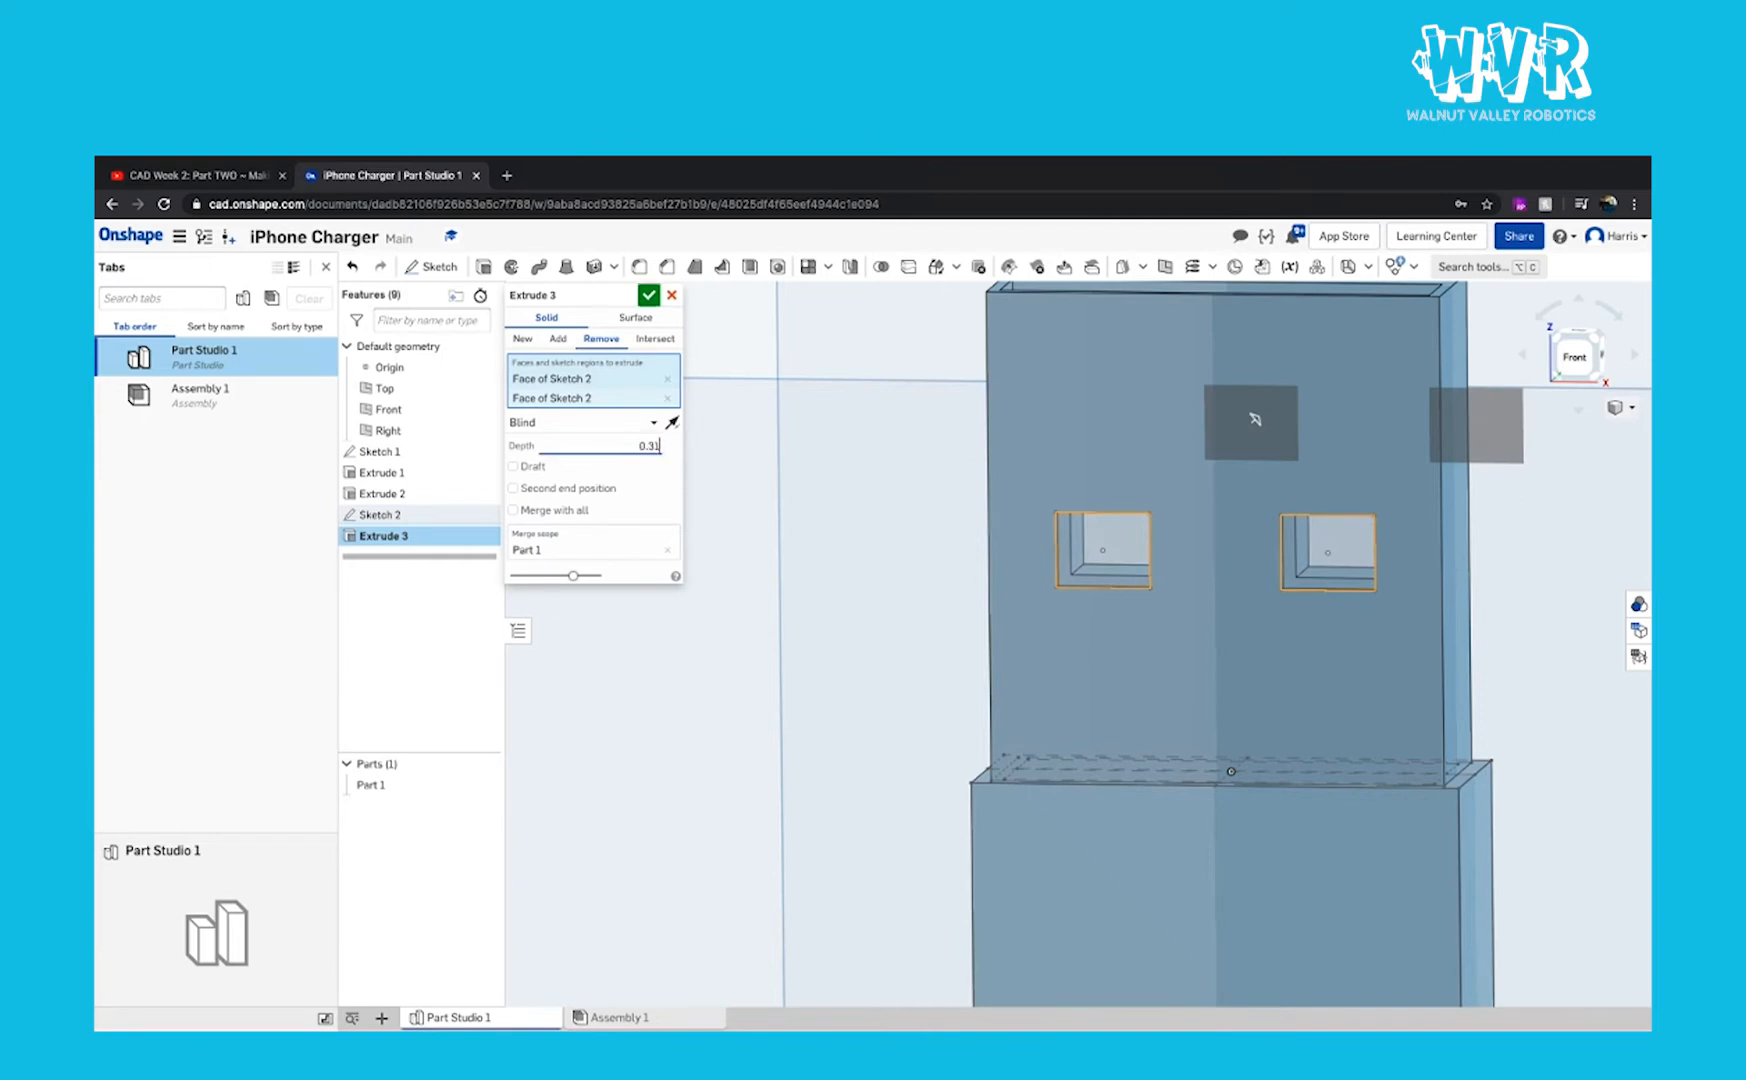
key("Return")
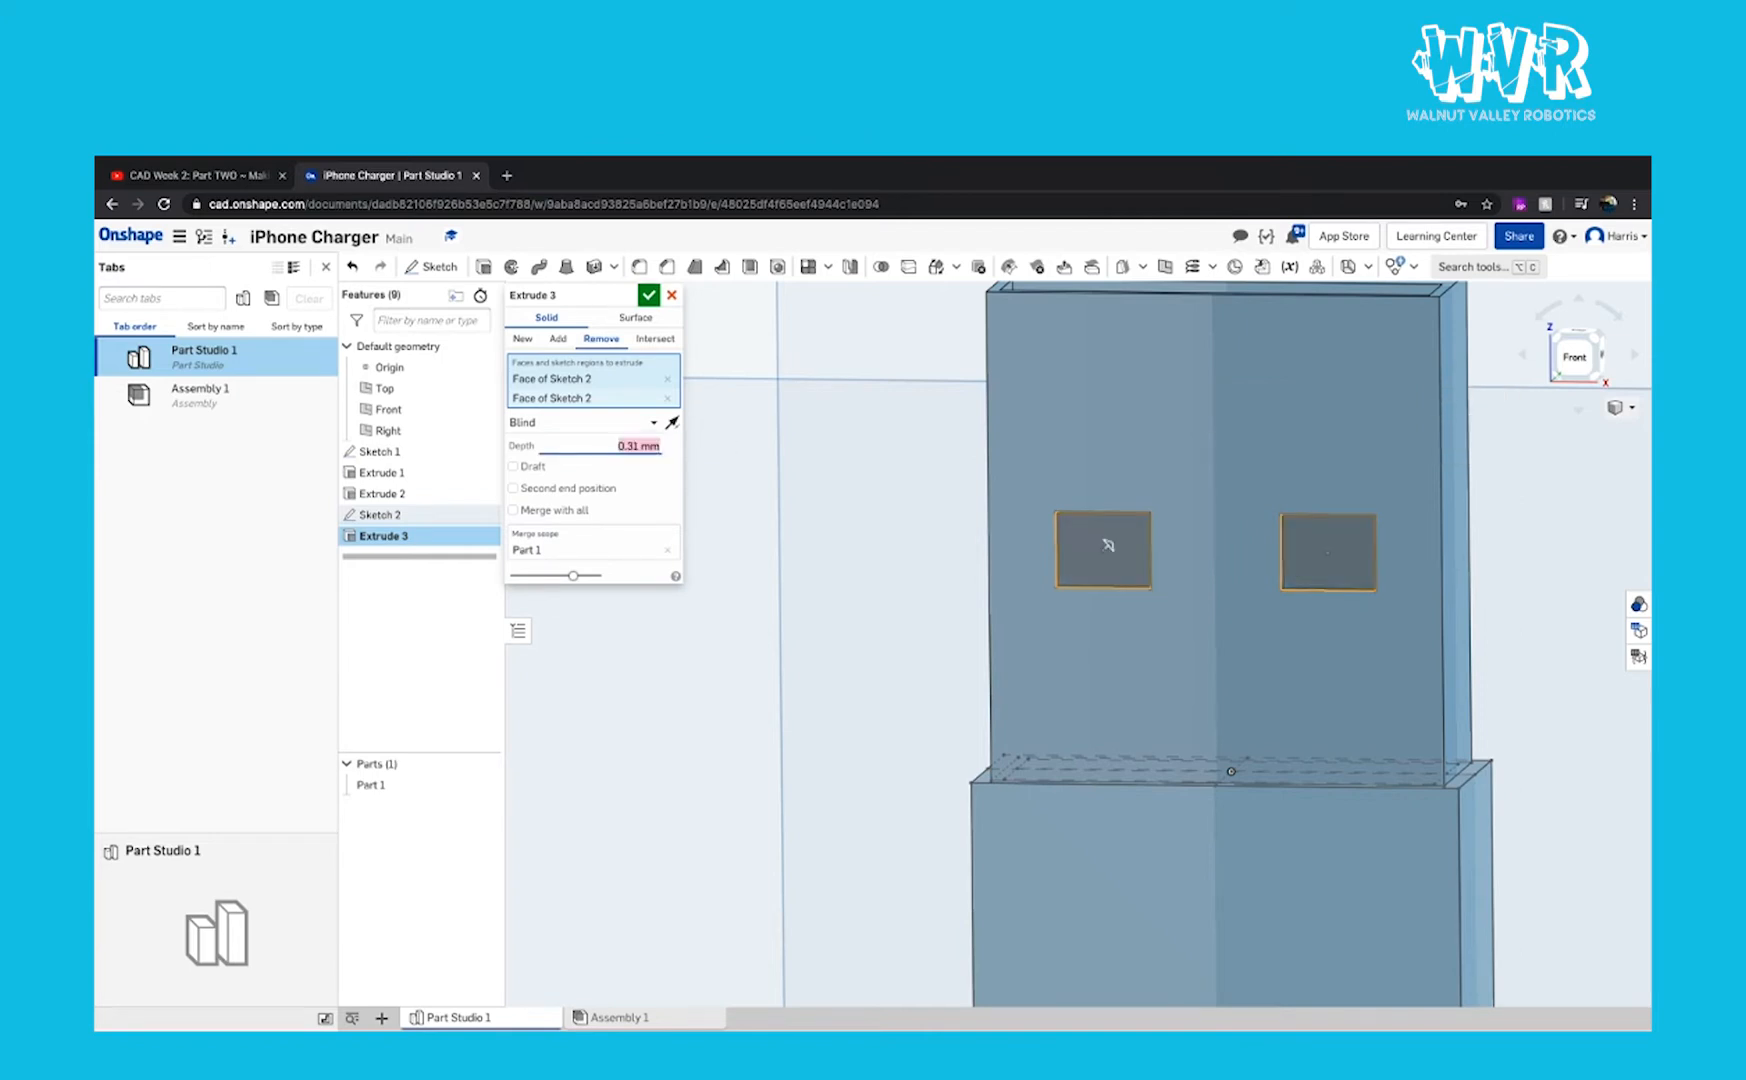
left_click(651, 297)
Step: Accept the cut and start a new sketch on the back face of the upper block, viewed straight on
scroll(1400, 580, "down", 4)
right_click_drag(1432, 550, 1208, 604)
left_click(1225, 596)
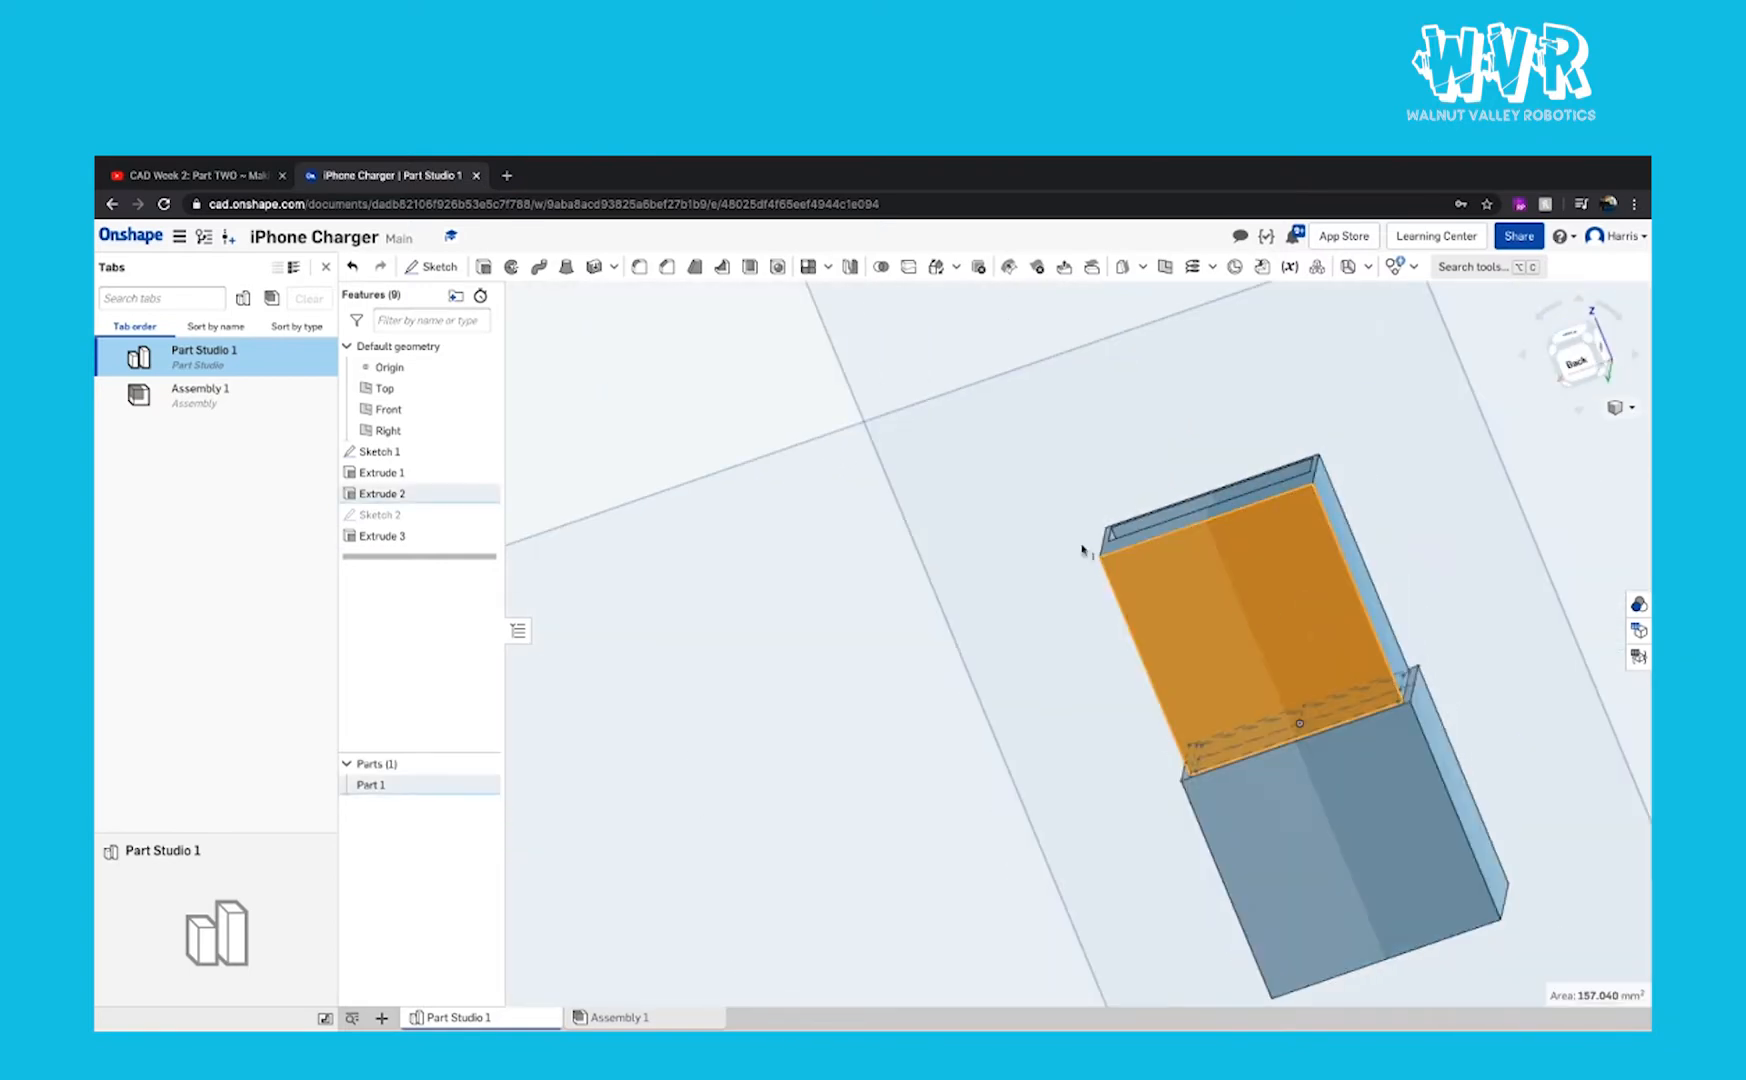
left_click(435, 267)
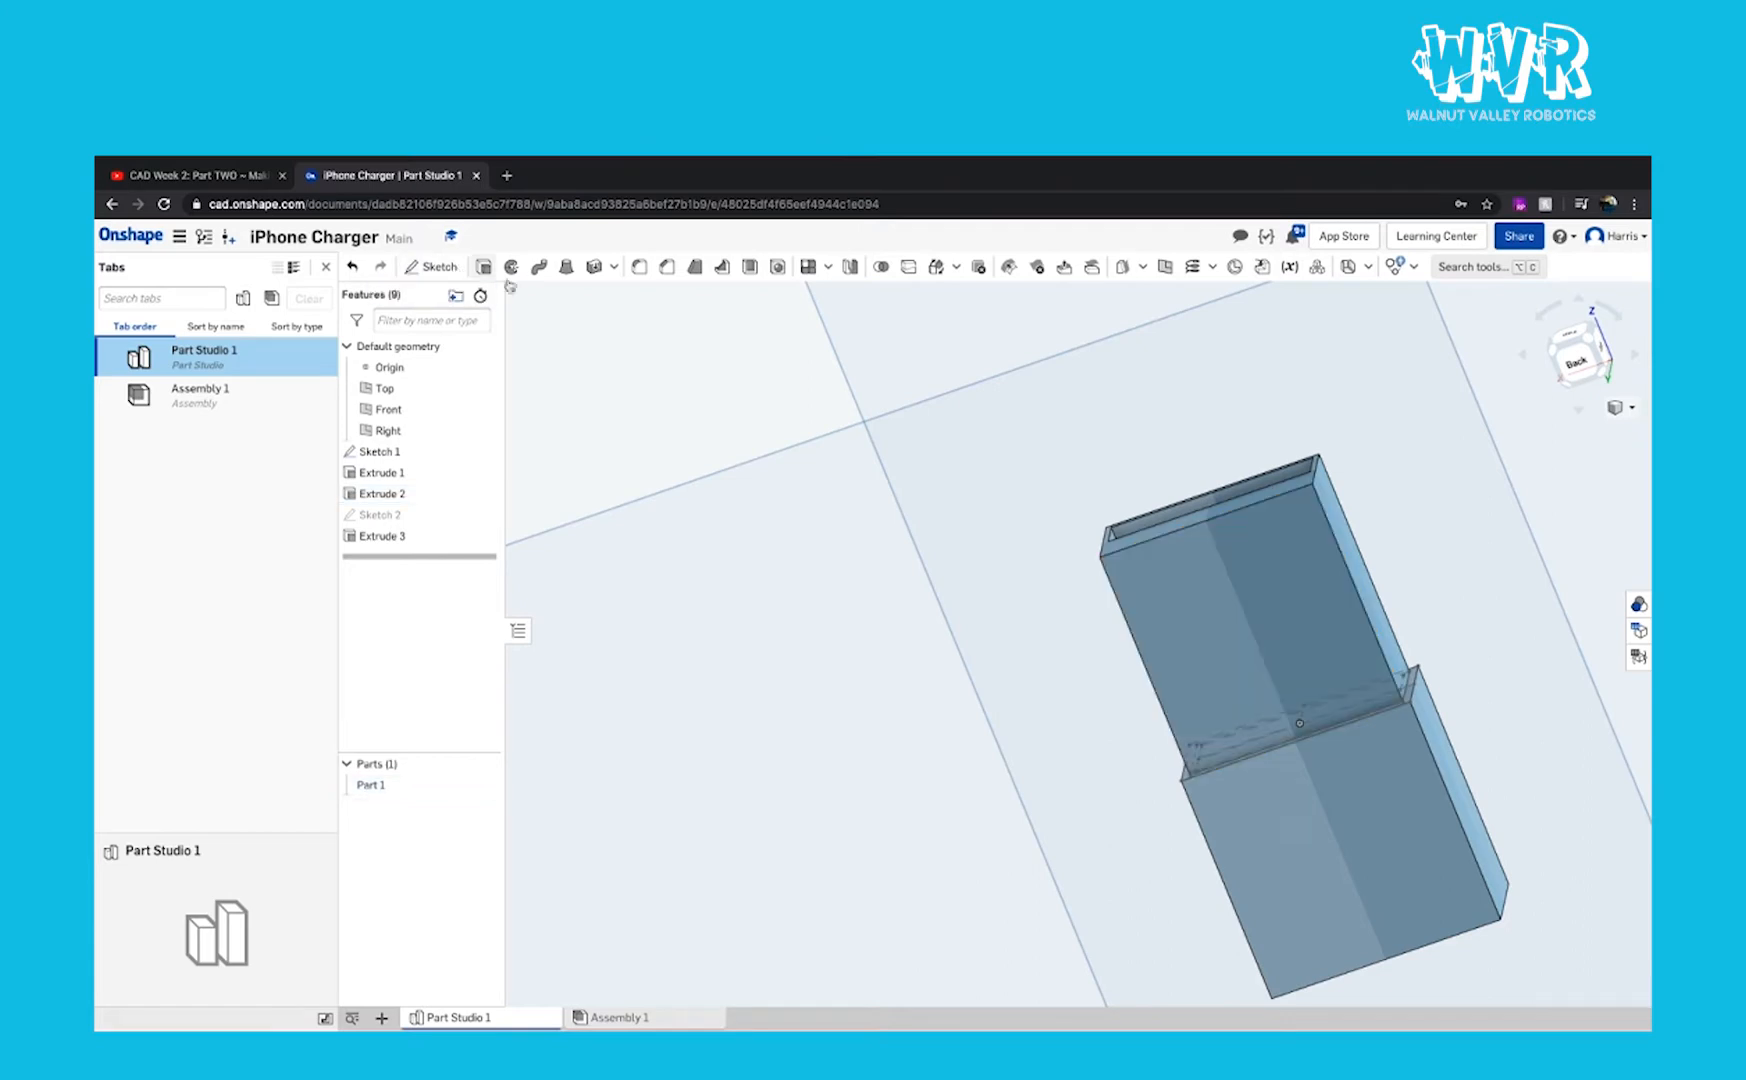
right_click(1258, 678)
left_click(1322, 924)
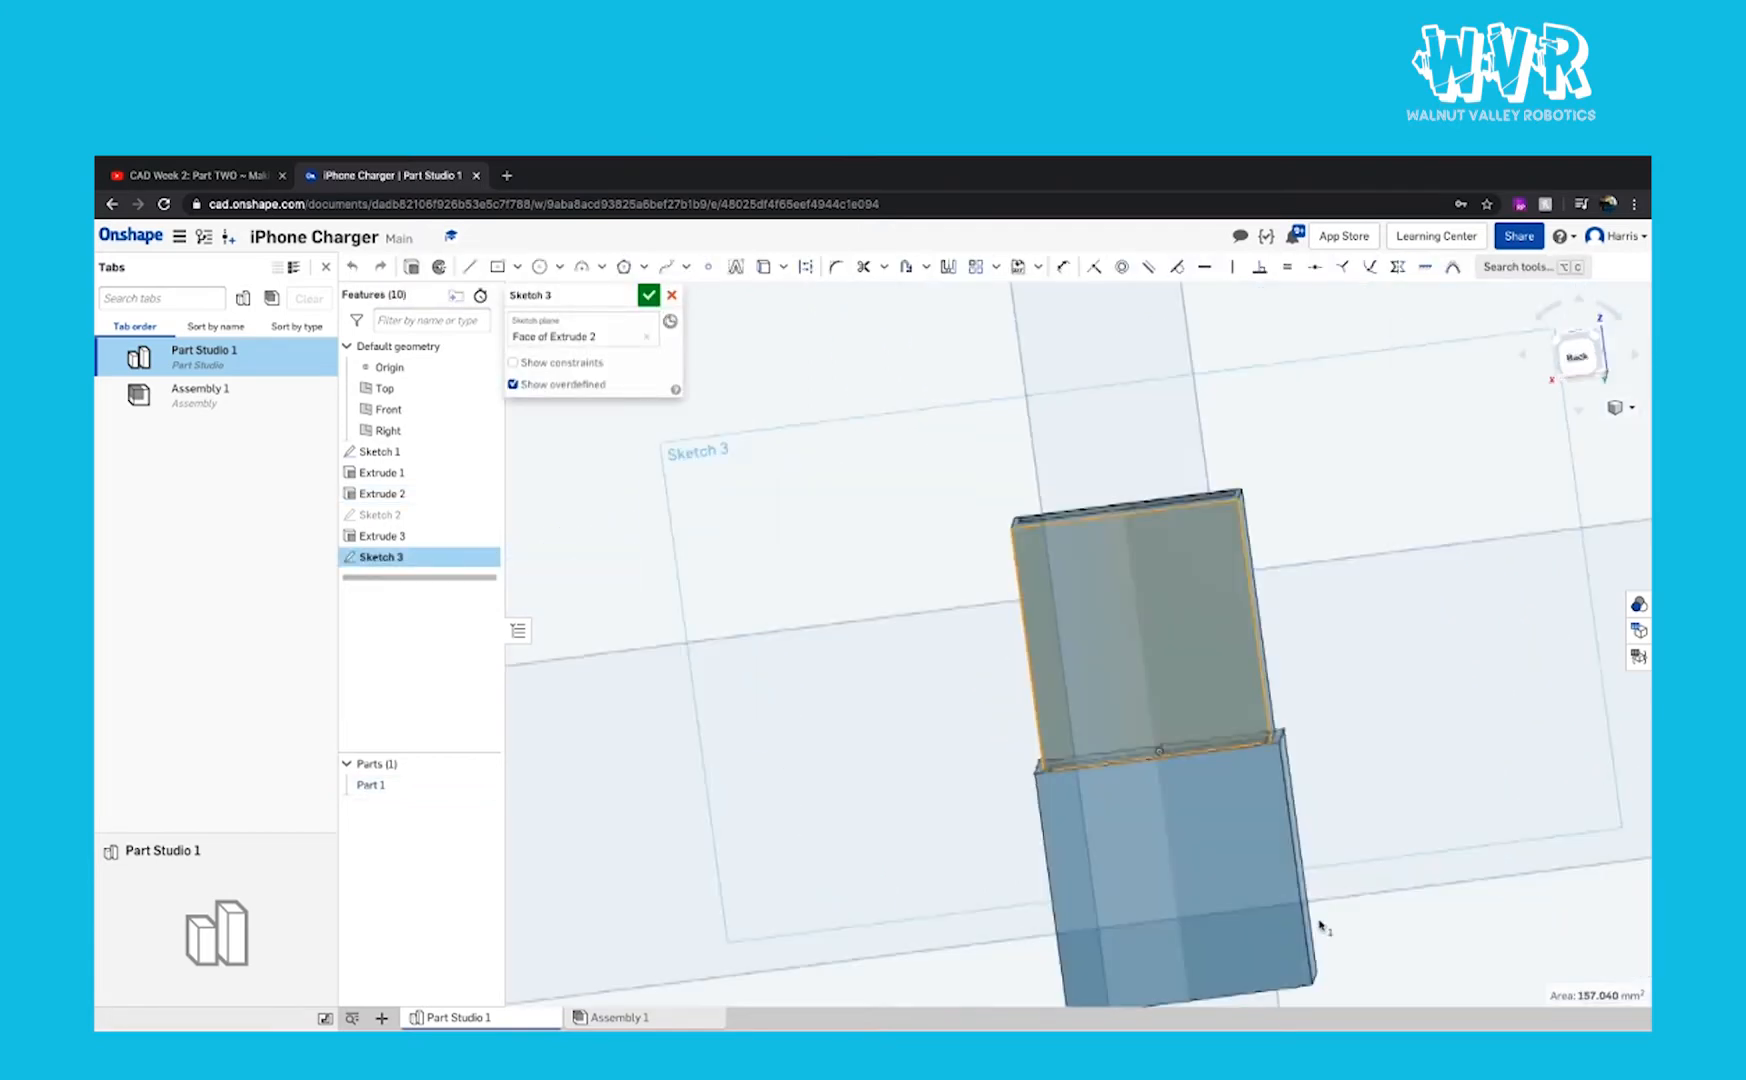
Step: Draw two rectangles side by side on the upper part of the back face, the right one about 4.6 mm tall
scroll(1068, 607, "up", 4)
left_click(497, 267)
left_click(965, 588)
left_click(1041, 662)
left_click(1222, 570)
left_click(1290, 663)
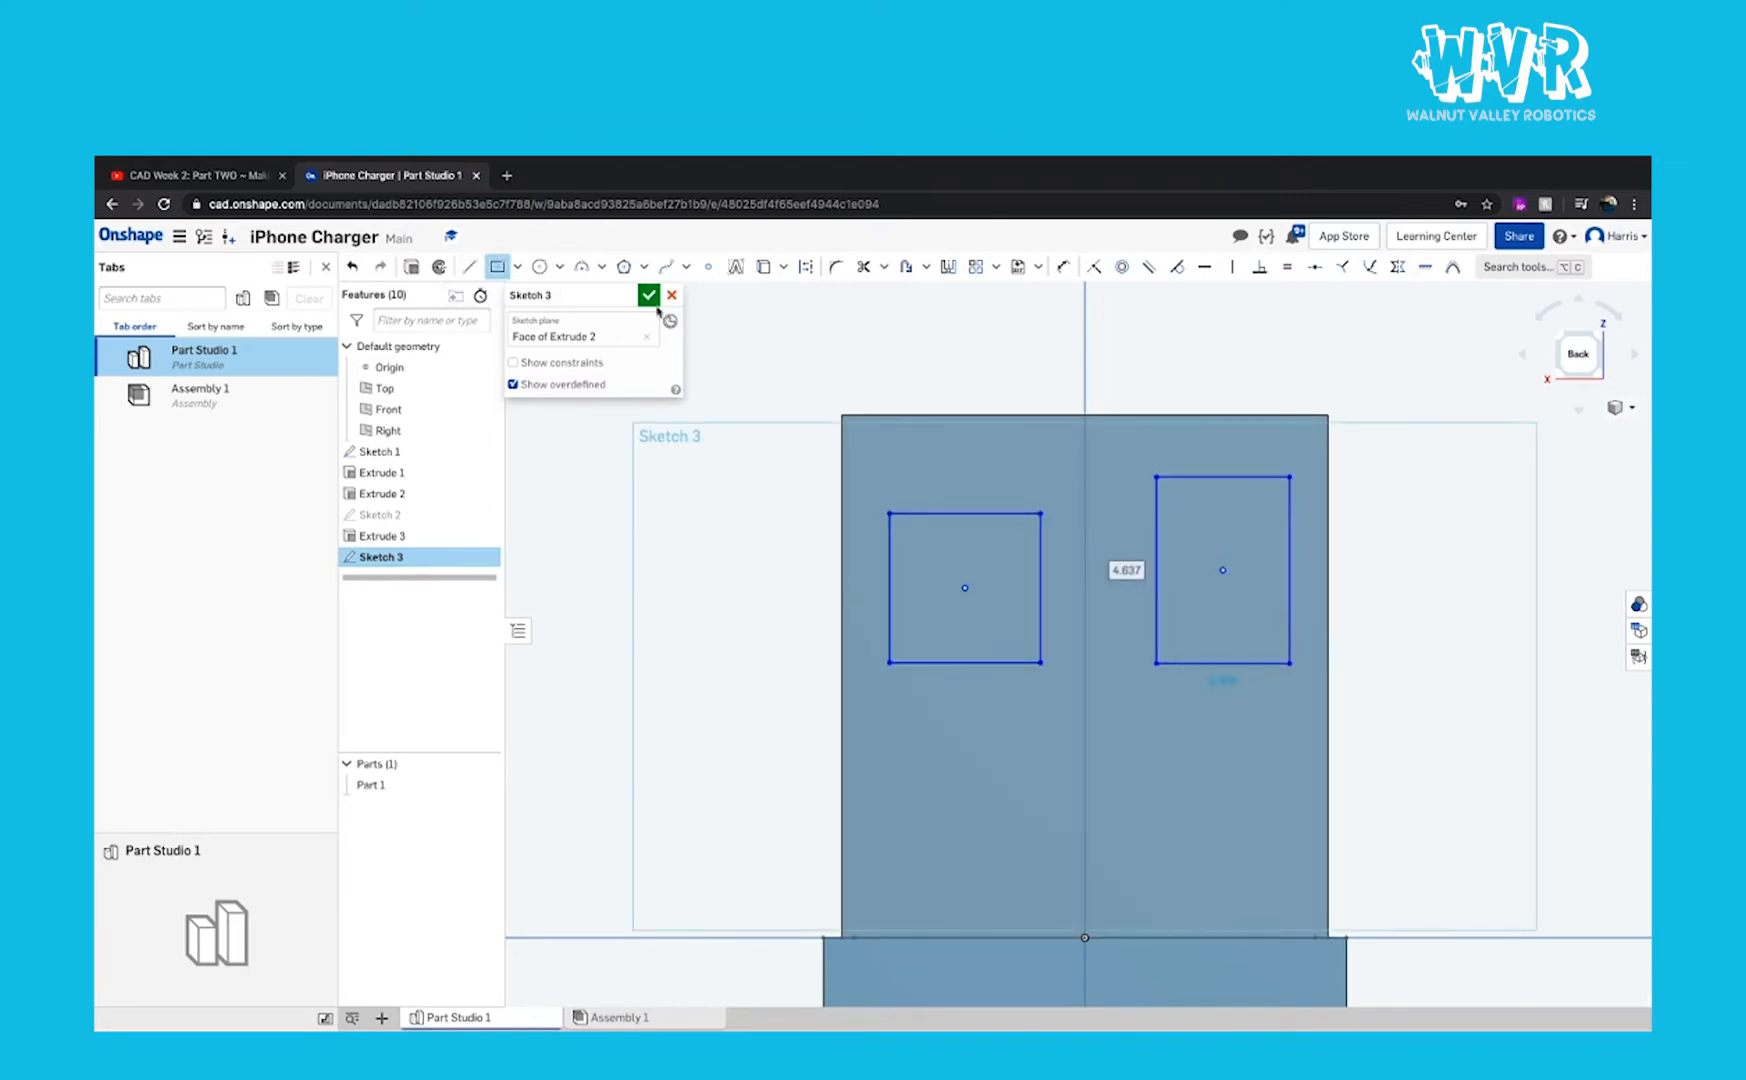
Step: Dimension the left rectangle on the back face 2.5 mm wide and 2 mm high
left_click(1063, 266)
left_click(965, 662)
left_click(966, 713)
type("2.5")
key("Return")
left_click(956, 582)
left_click(929, 593)
type("2")
key("Return")
Step: Dimension the right rectangle on the back face 2.5 mm wide and 2 mm high
left_click(1178, 632)
left_click(1178, 694)
type("2.5")
key("Return")
left_click(1134, 570)
left_click(1104, 585)
type("2")
key("Return")
Step: Place the lower edges of both back-face rectangles 5.16 mm above the upper block's base edge
left_click(1005, 632)
left_click(1005, 938)
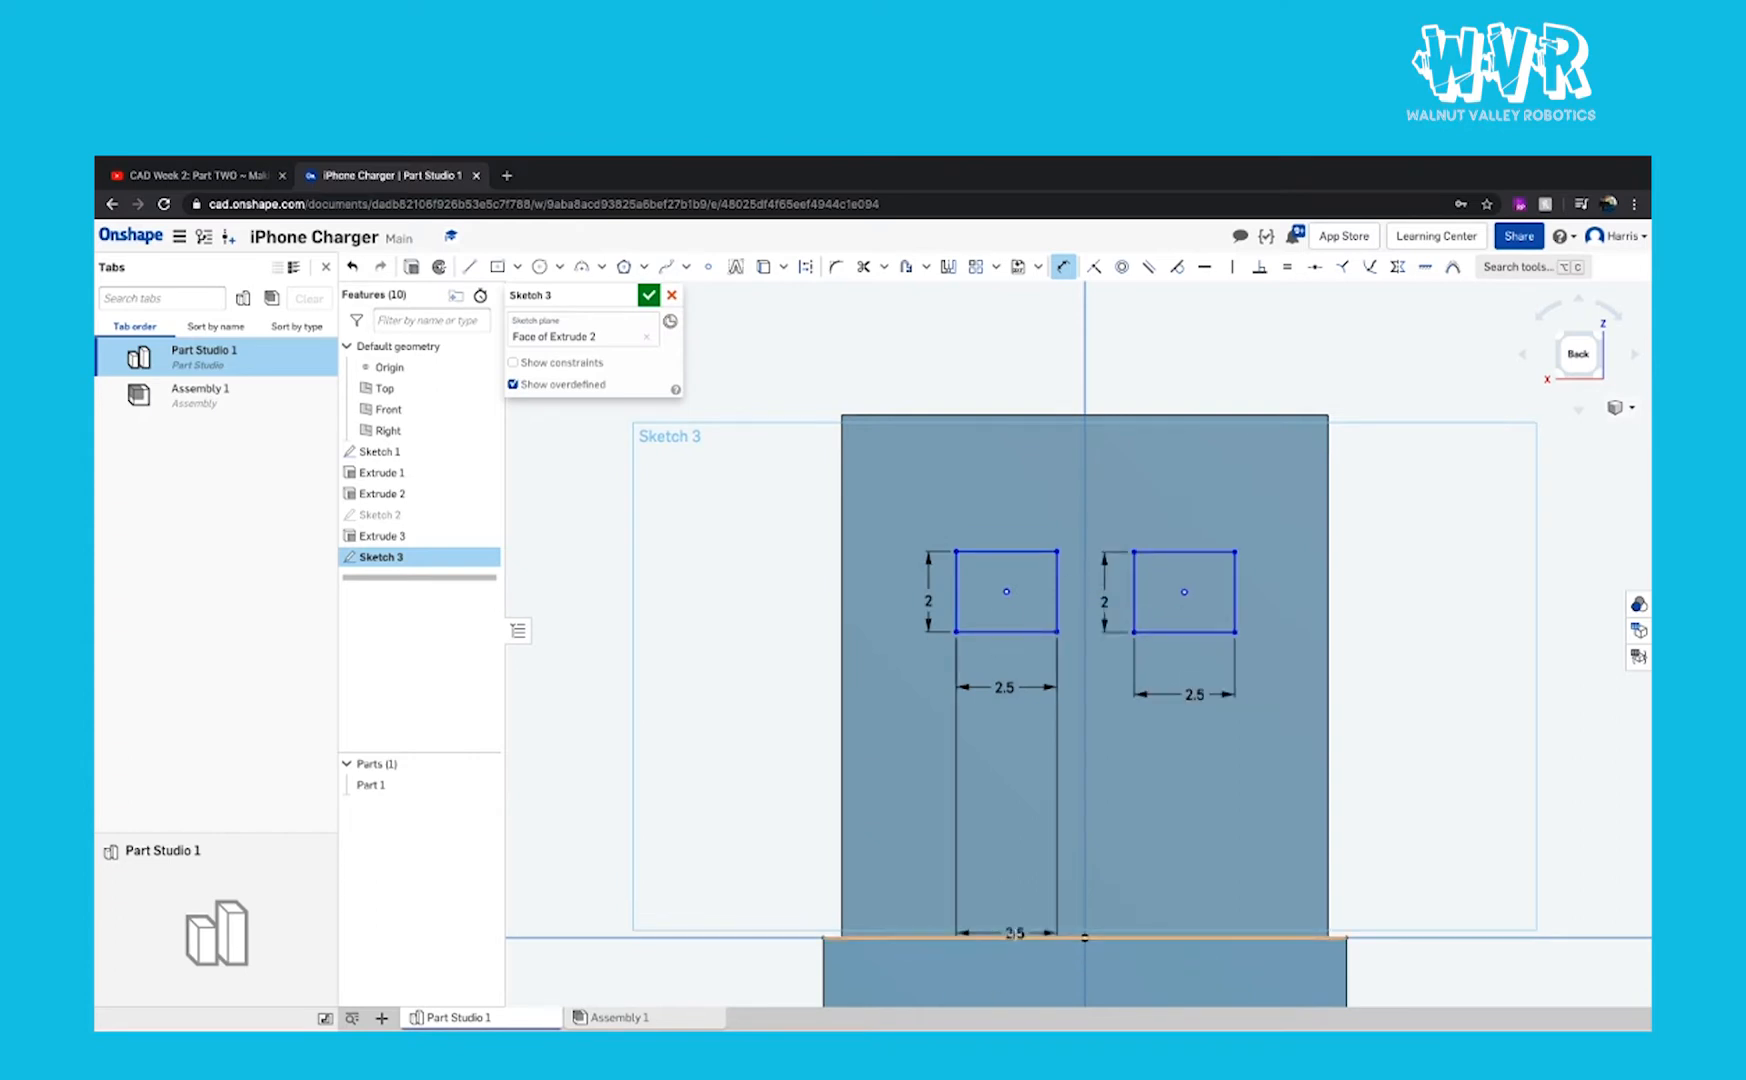
left_click(1005, 843)
type("5.16")
key("Return")
left_click(1185, 632)
left_click(1186, 938)
left_click(1186, 782)
type("5.16")
key("Return")
Step: Dimension the left back-face rectangle's outer side 1.79 mm from the block's left edge
left_click(956, 690)
left_click(843, 686)
left_click(903, 688)
type("1.79")
key("Return")
Step: Set the gap between the two back-face rectangles to 3.5 mm and finish the sketch
left_click(1015, 690)
left_click(1134, 690)
left_click(1075, 694)
type("3.5")
key("Return")
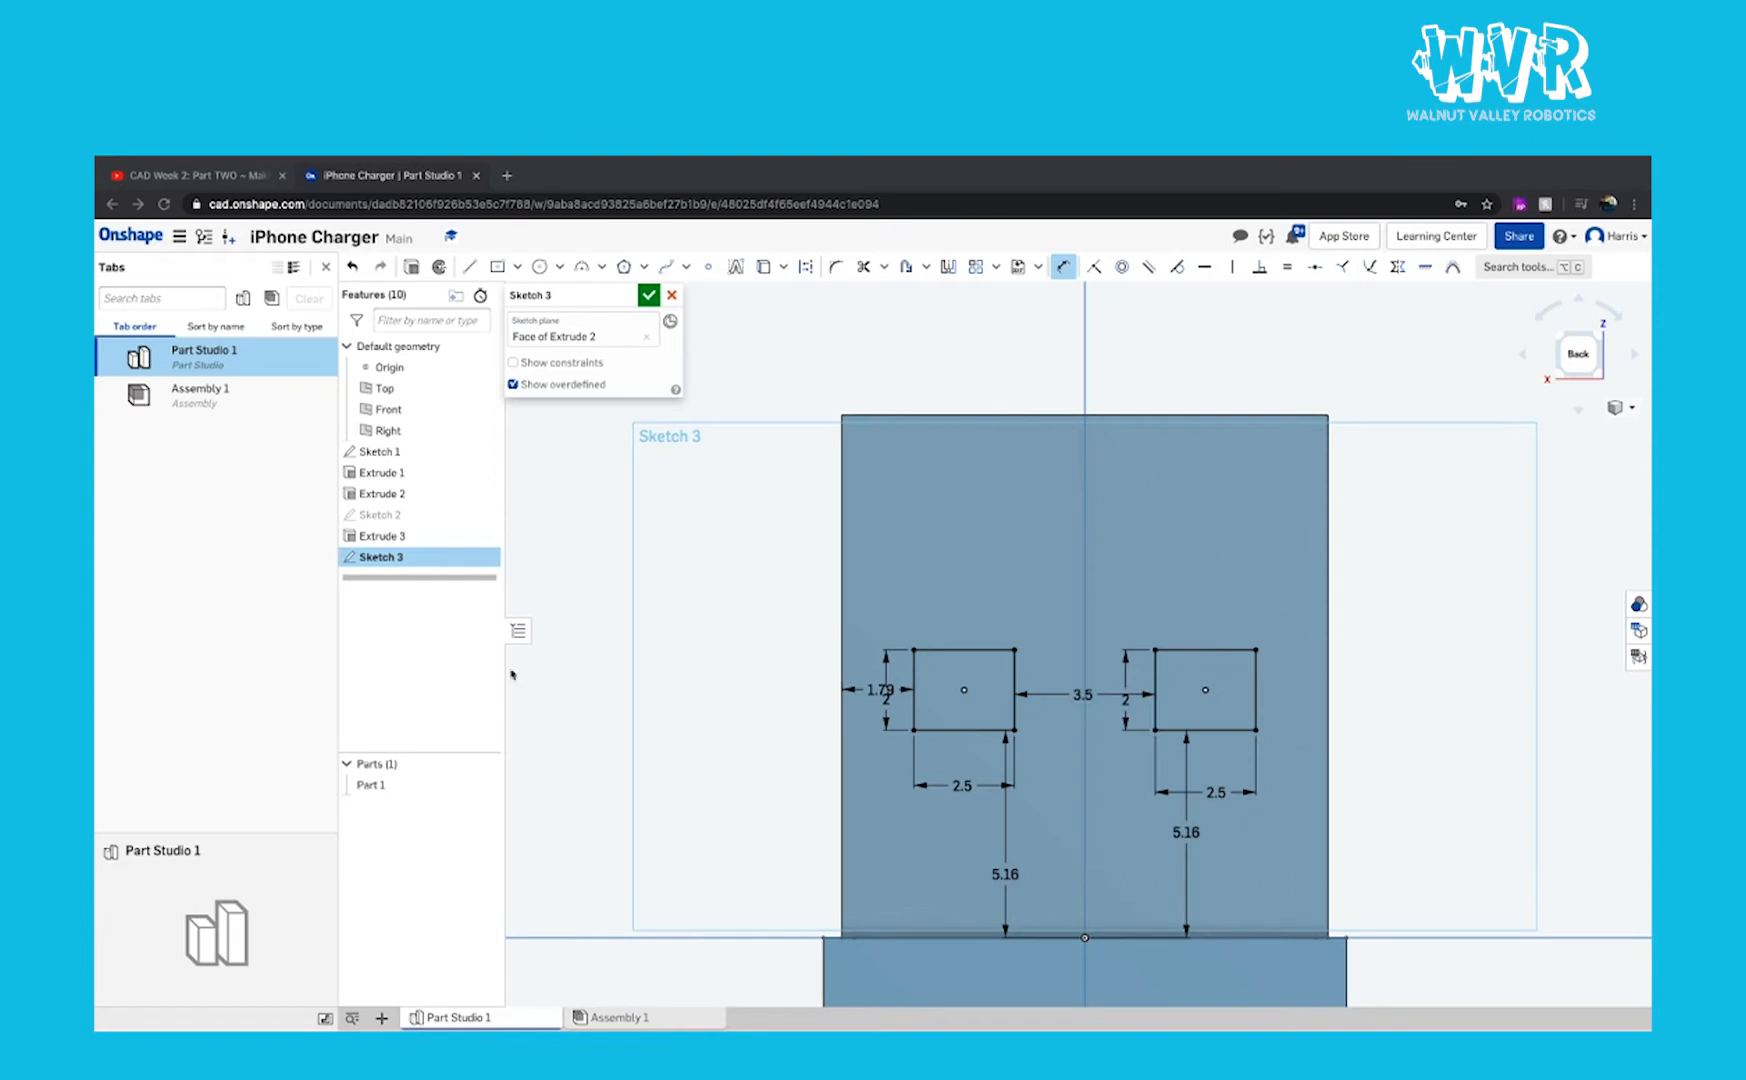
left_click(648, 295)
Step: Cut both back-face rectangles 0.31 mm deep into the upper block with a blind Extrude set to Remove
key("shift+e")
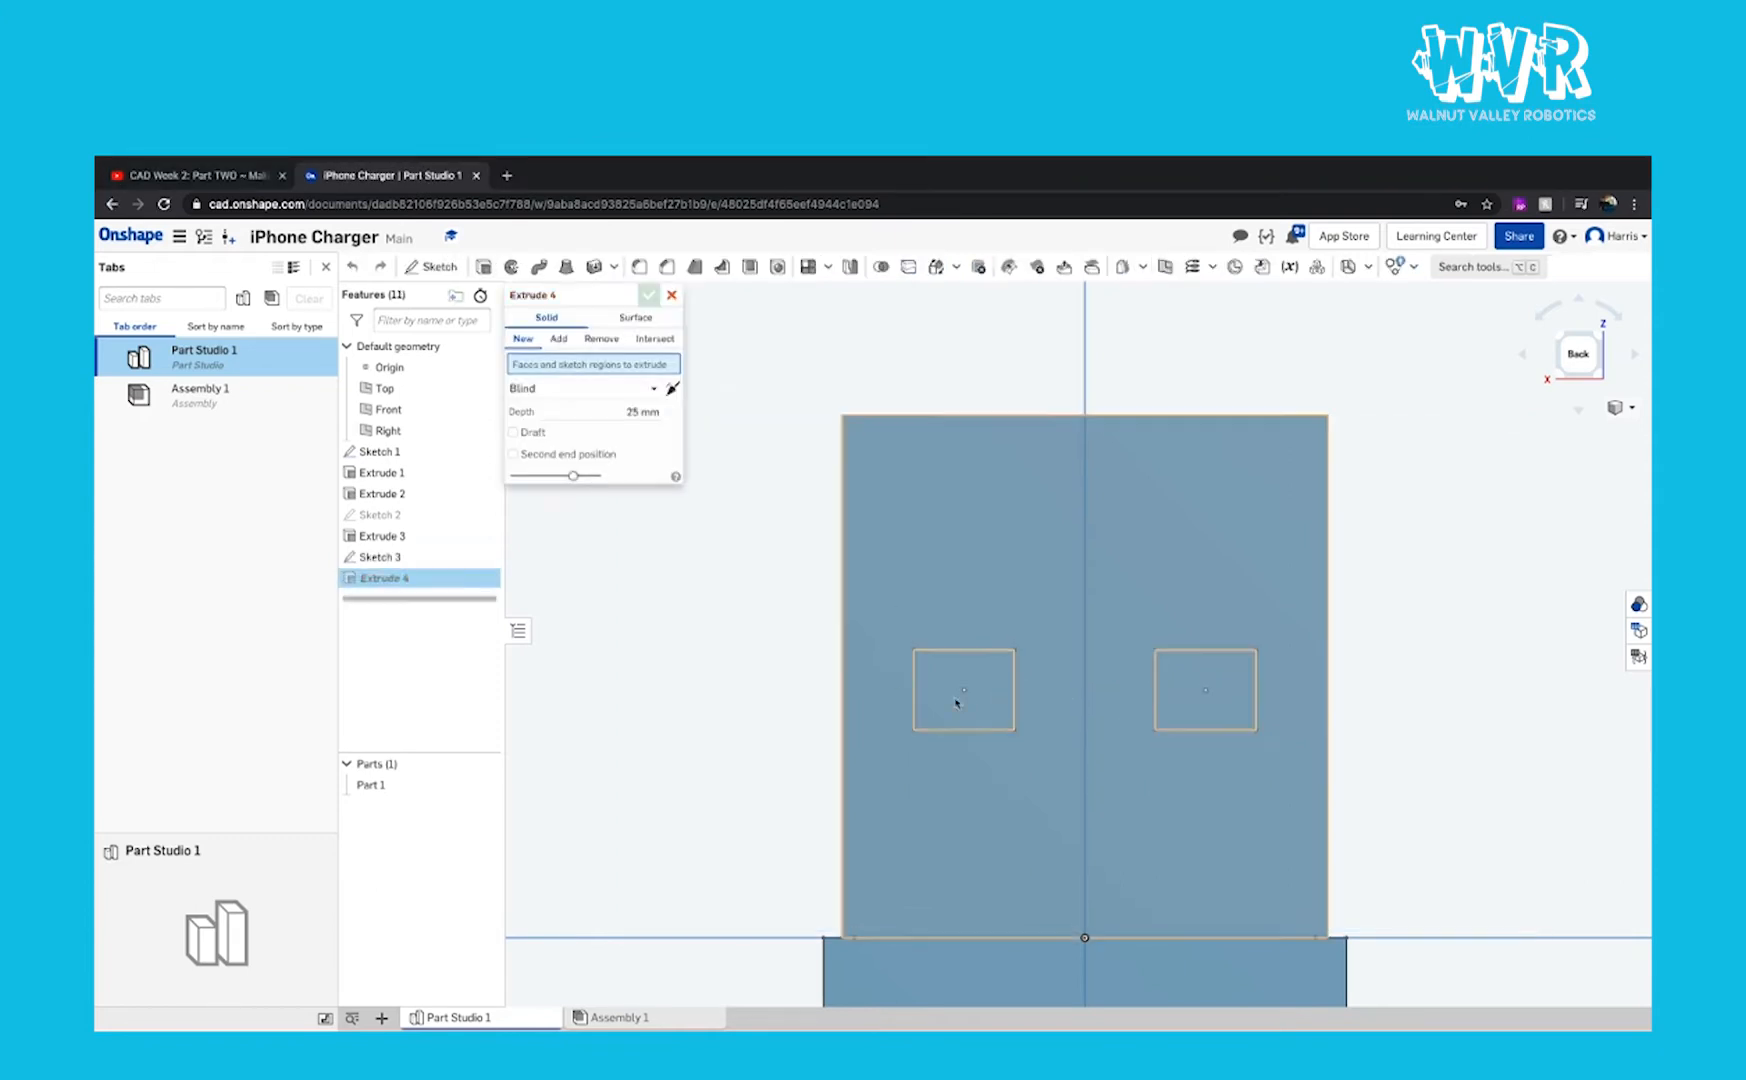
left_click(928, 672)
left_click(1181, 694)
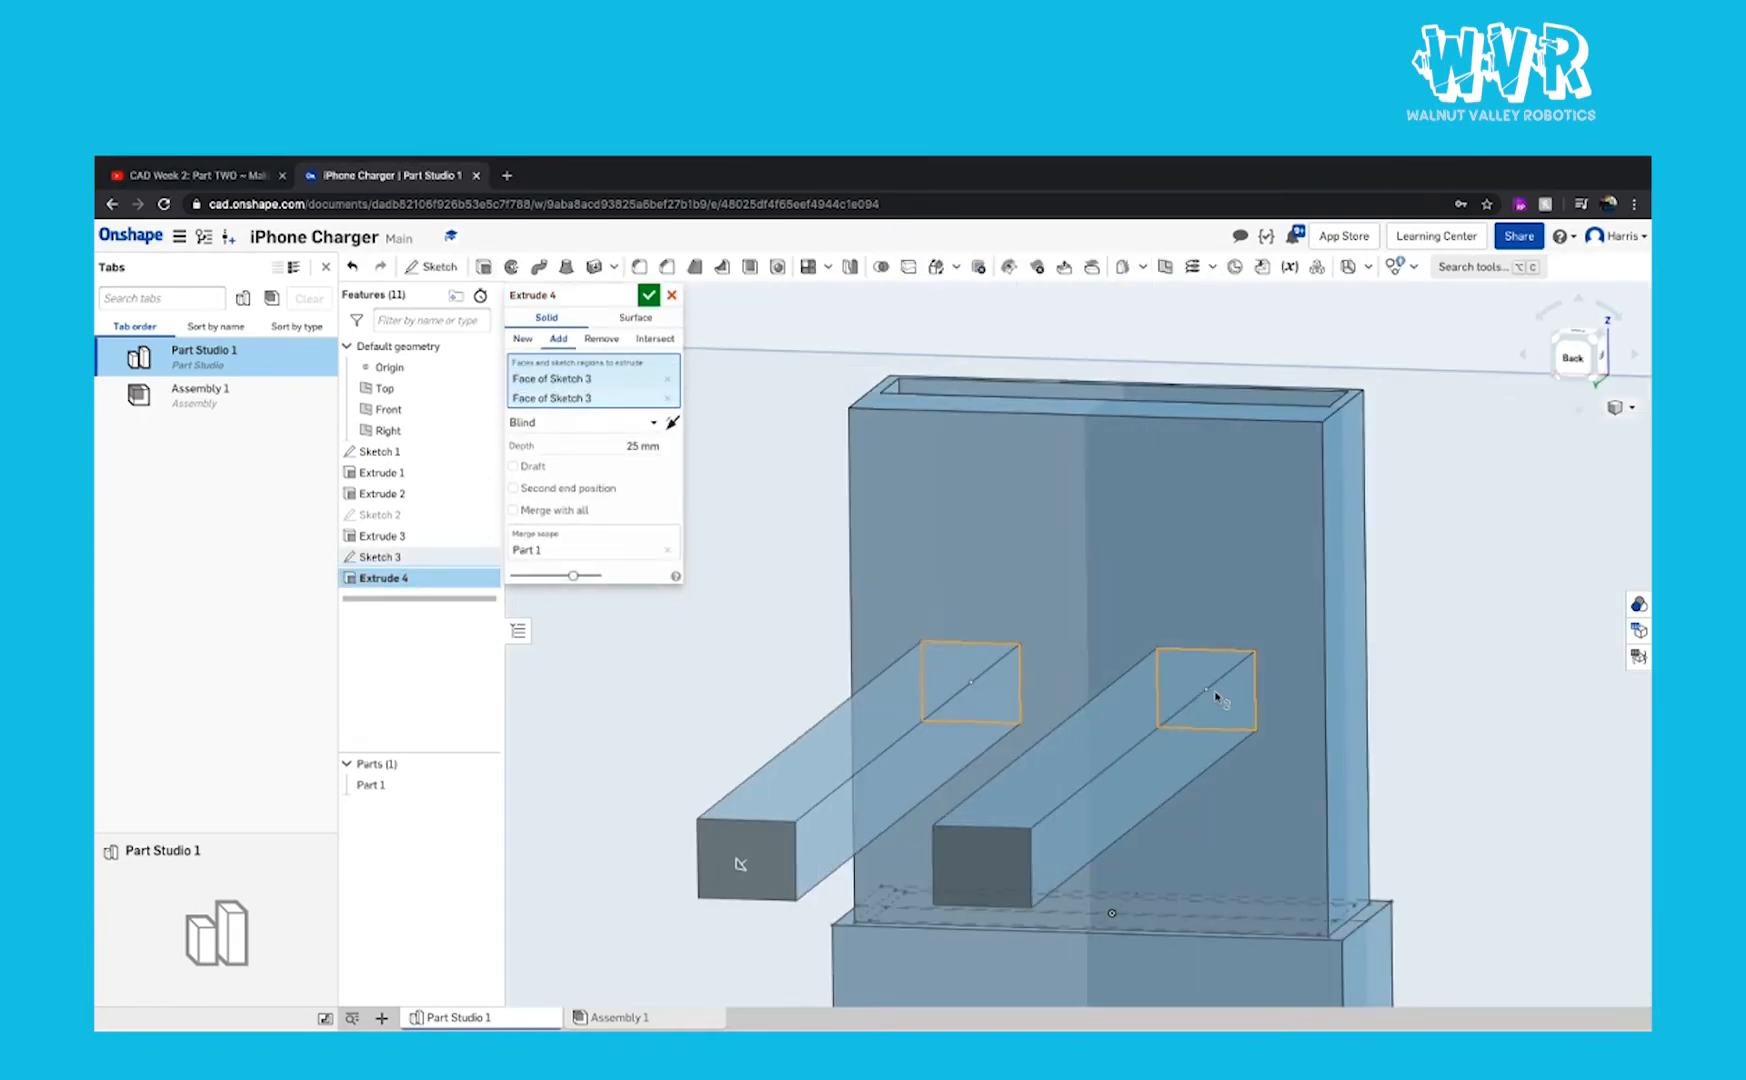
left_click(635, 446)
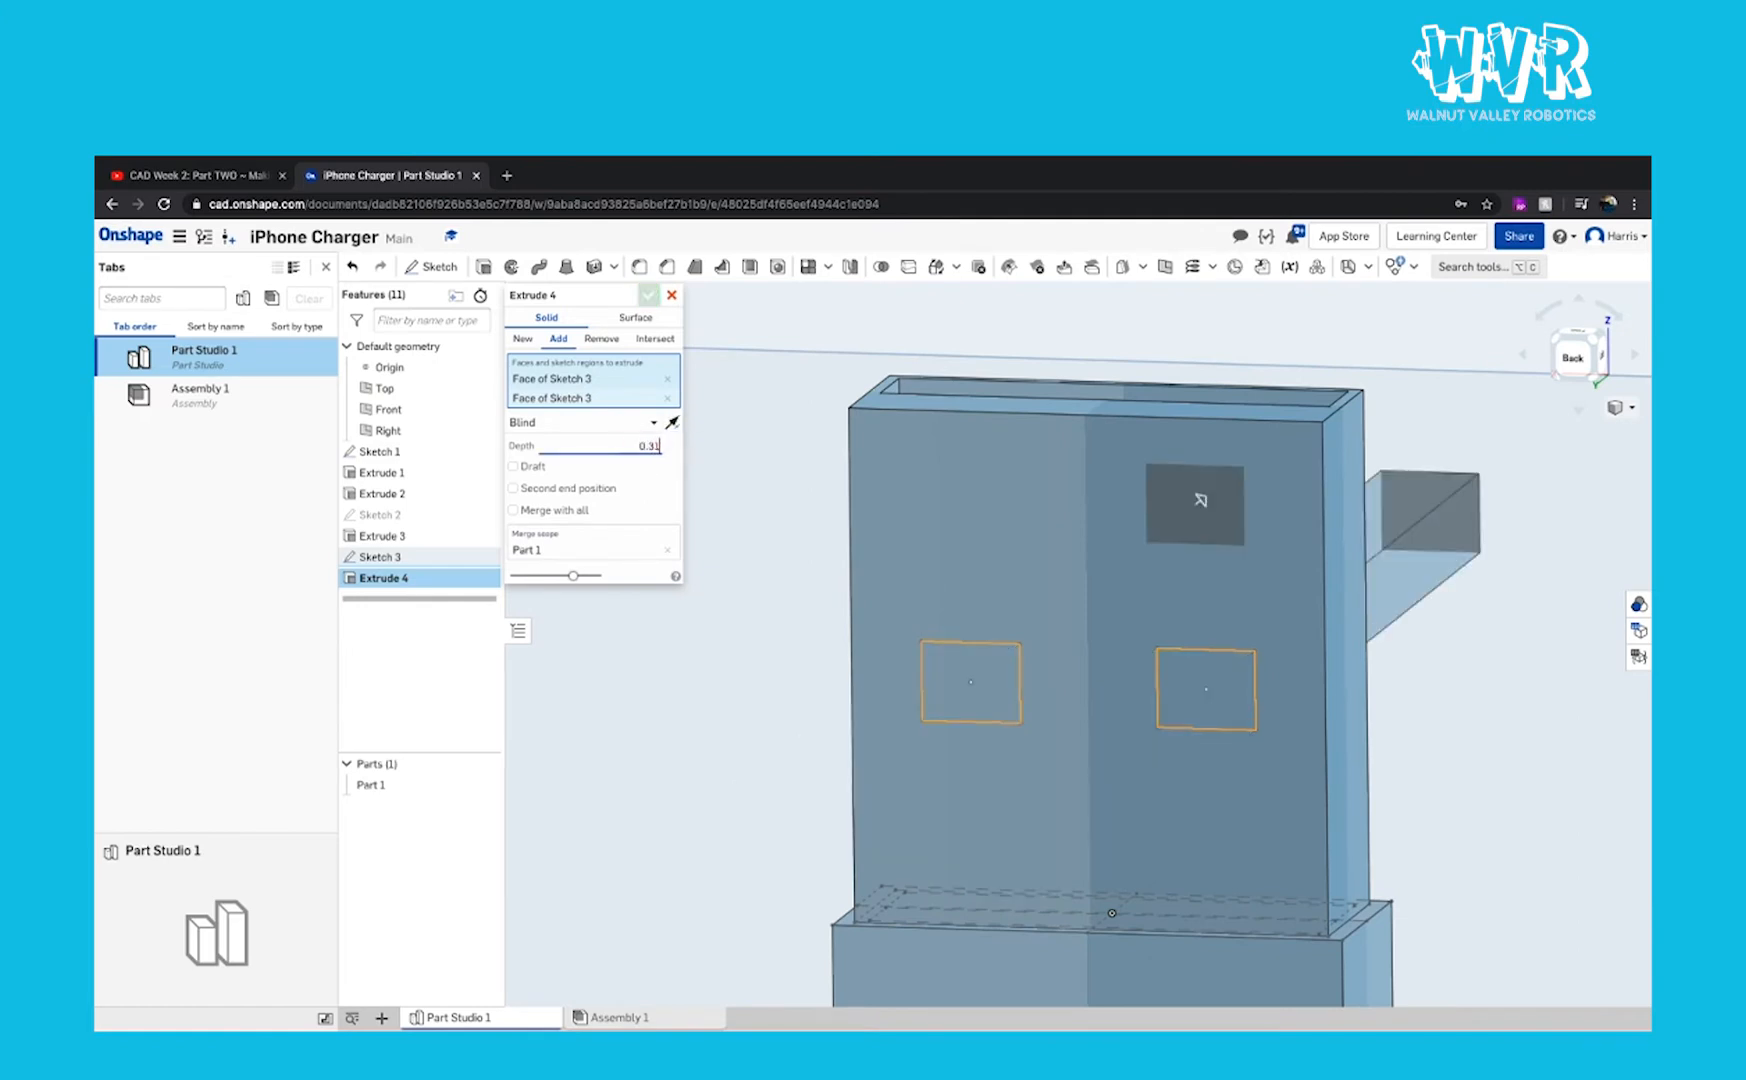
key("Return")
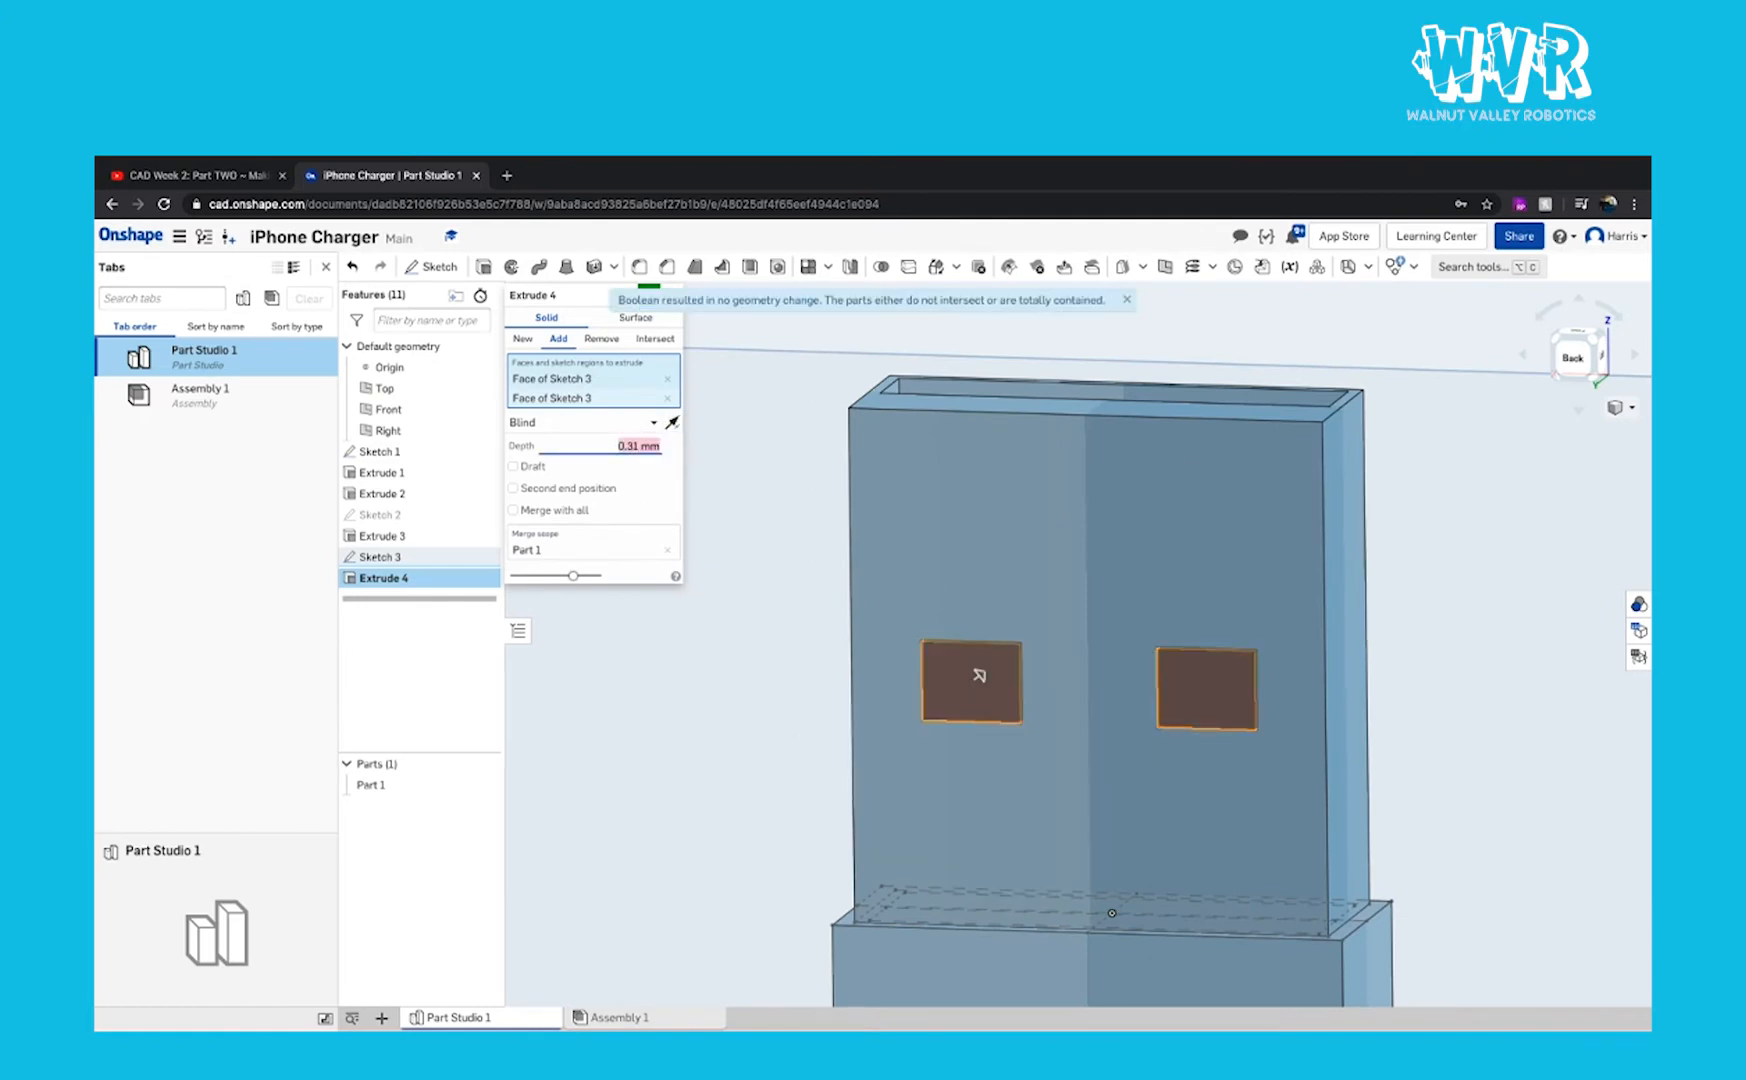
left_click(596, 339)
left_click(649, 292)
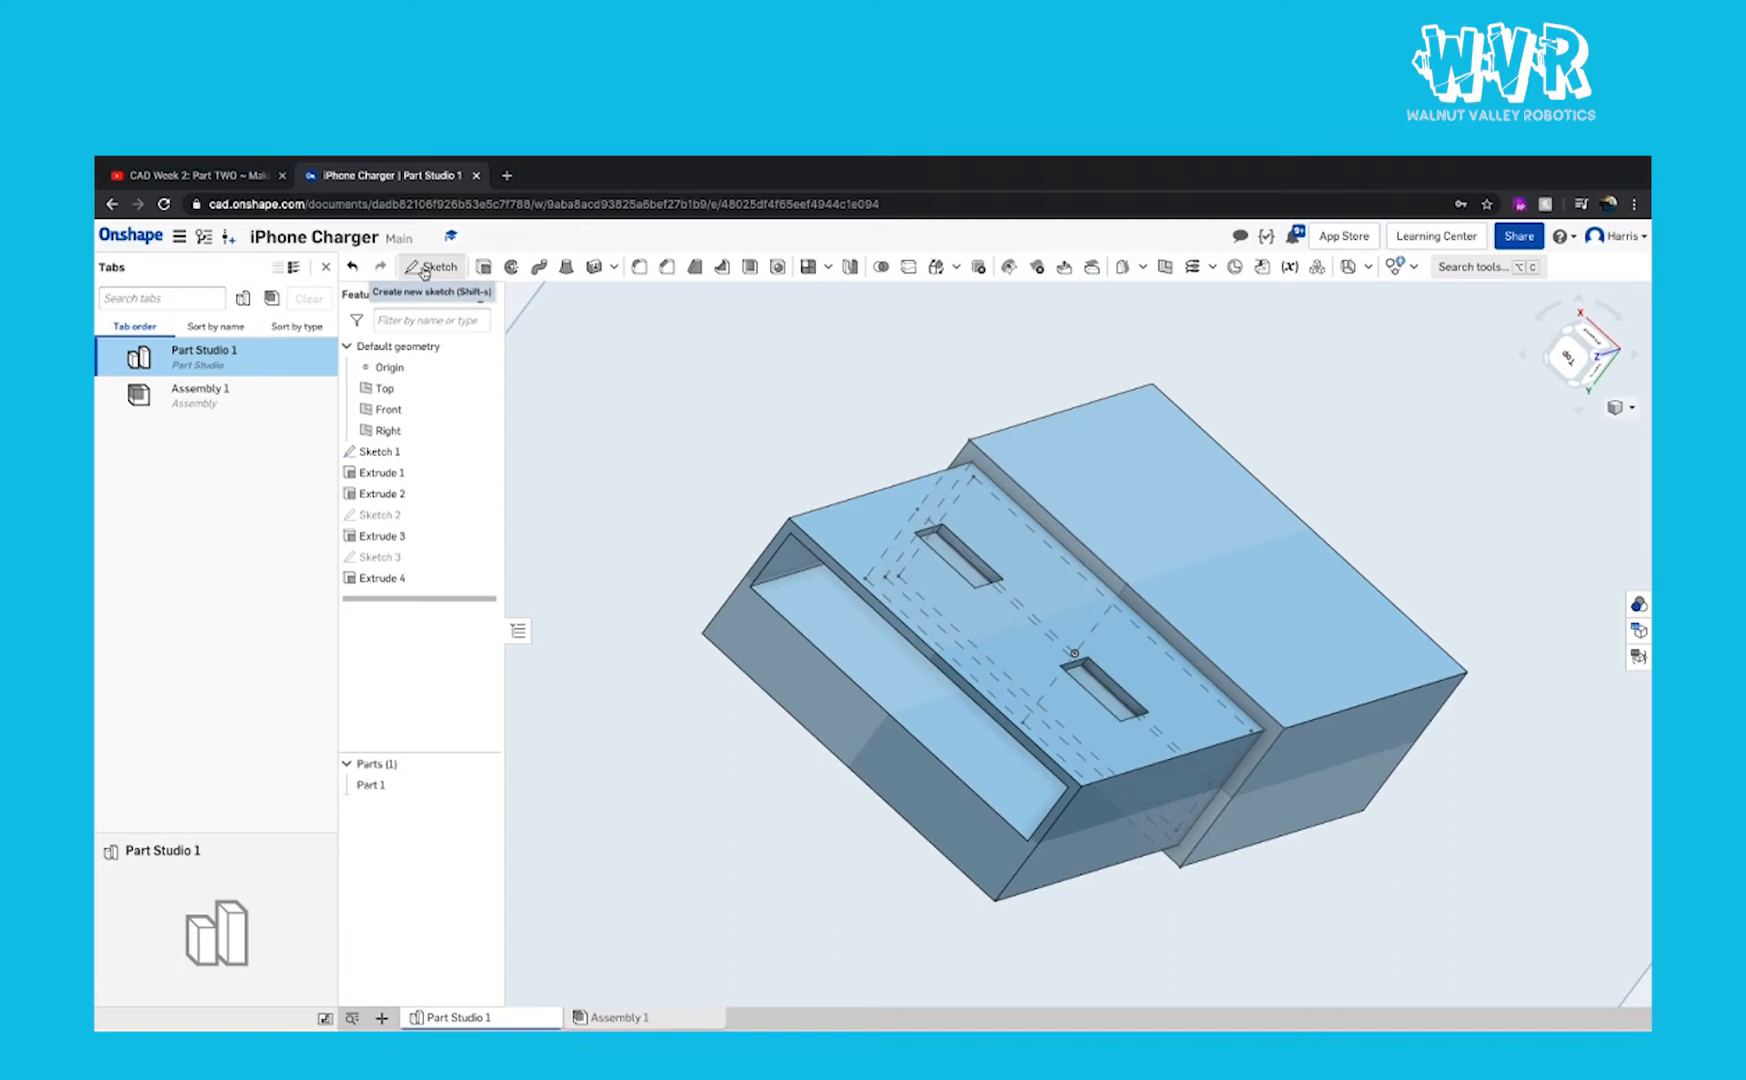
Step: Sketch four upright rectangles side by side on the inner face of the hollow shell, the leftmost about 1.5 mm wide and the rightmost about 4.1 mm tall
left_click(424, 272)
left_click(940, 718)
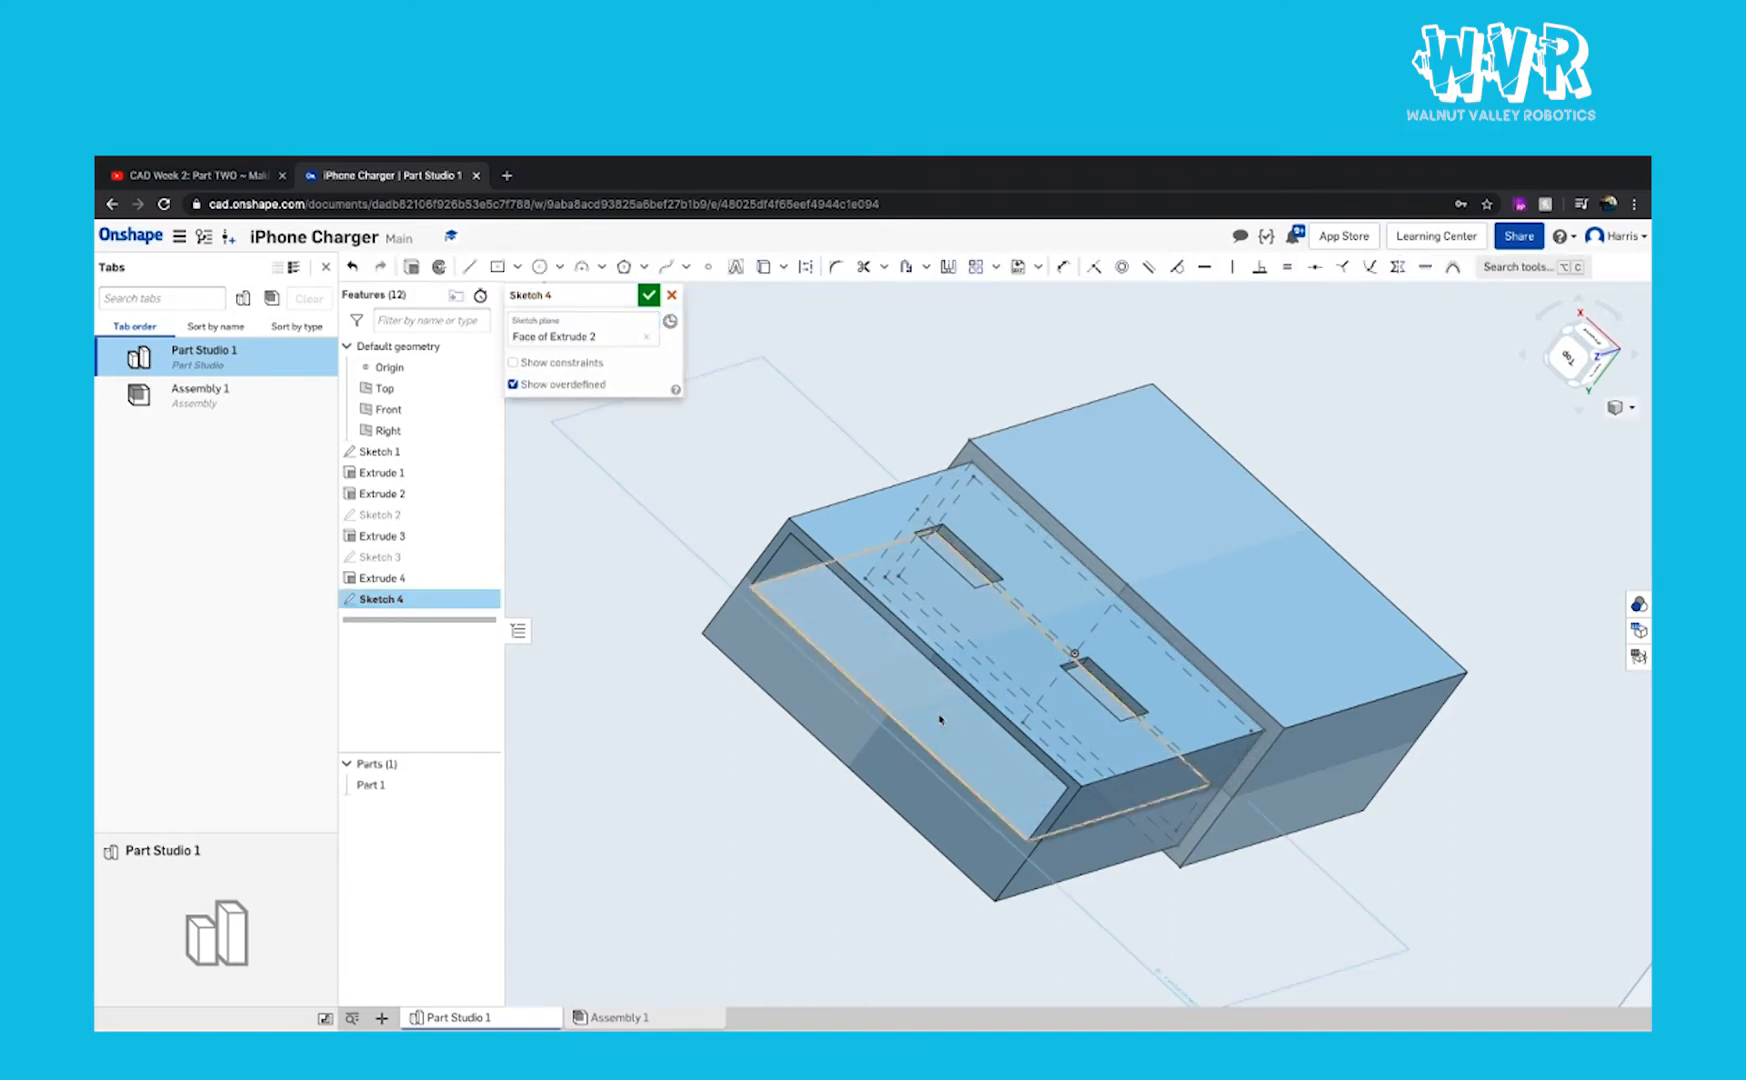
key("n")
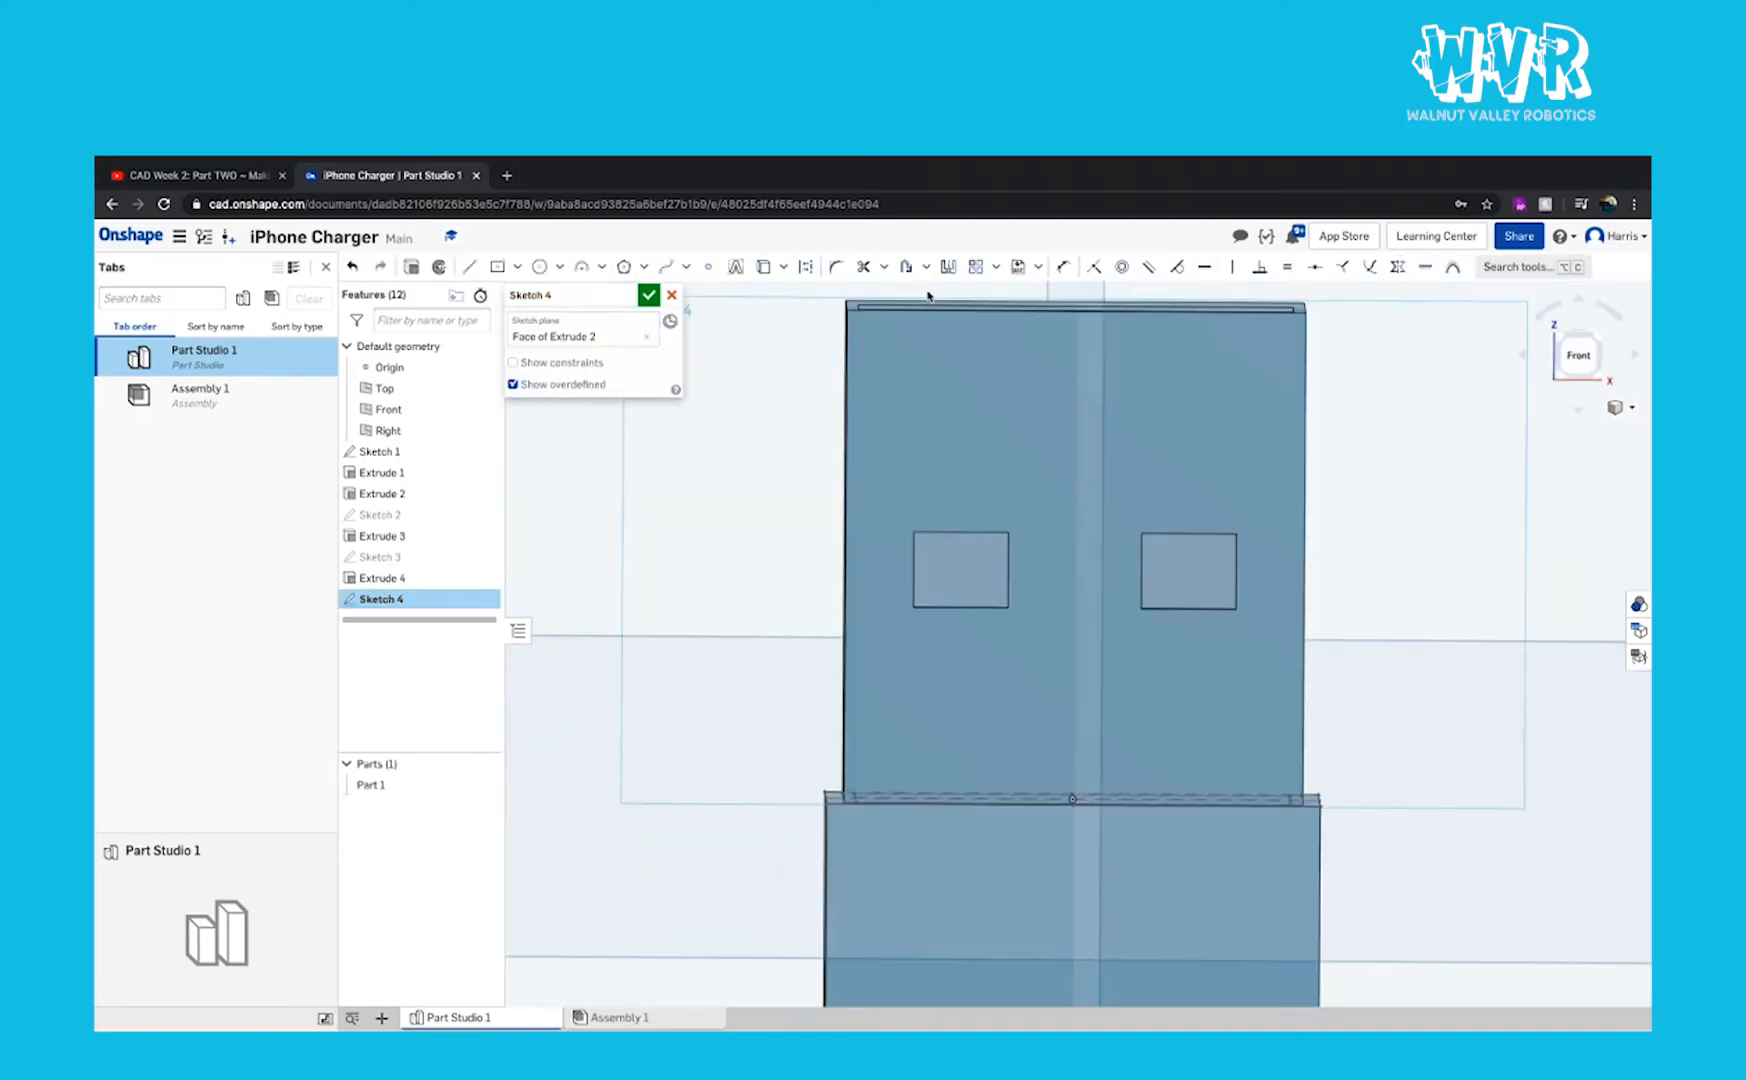
left_click(497, 266)
left_click(988, 480)
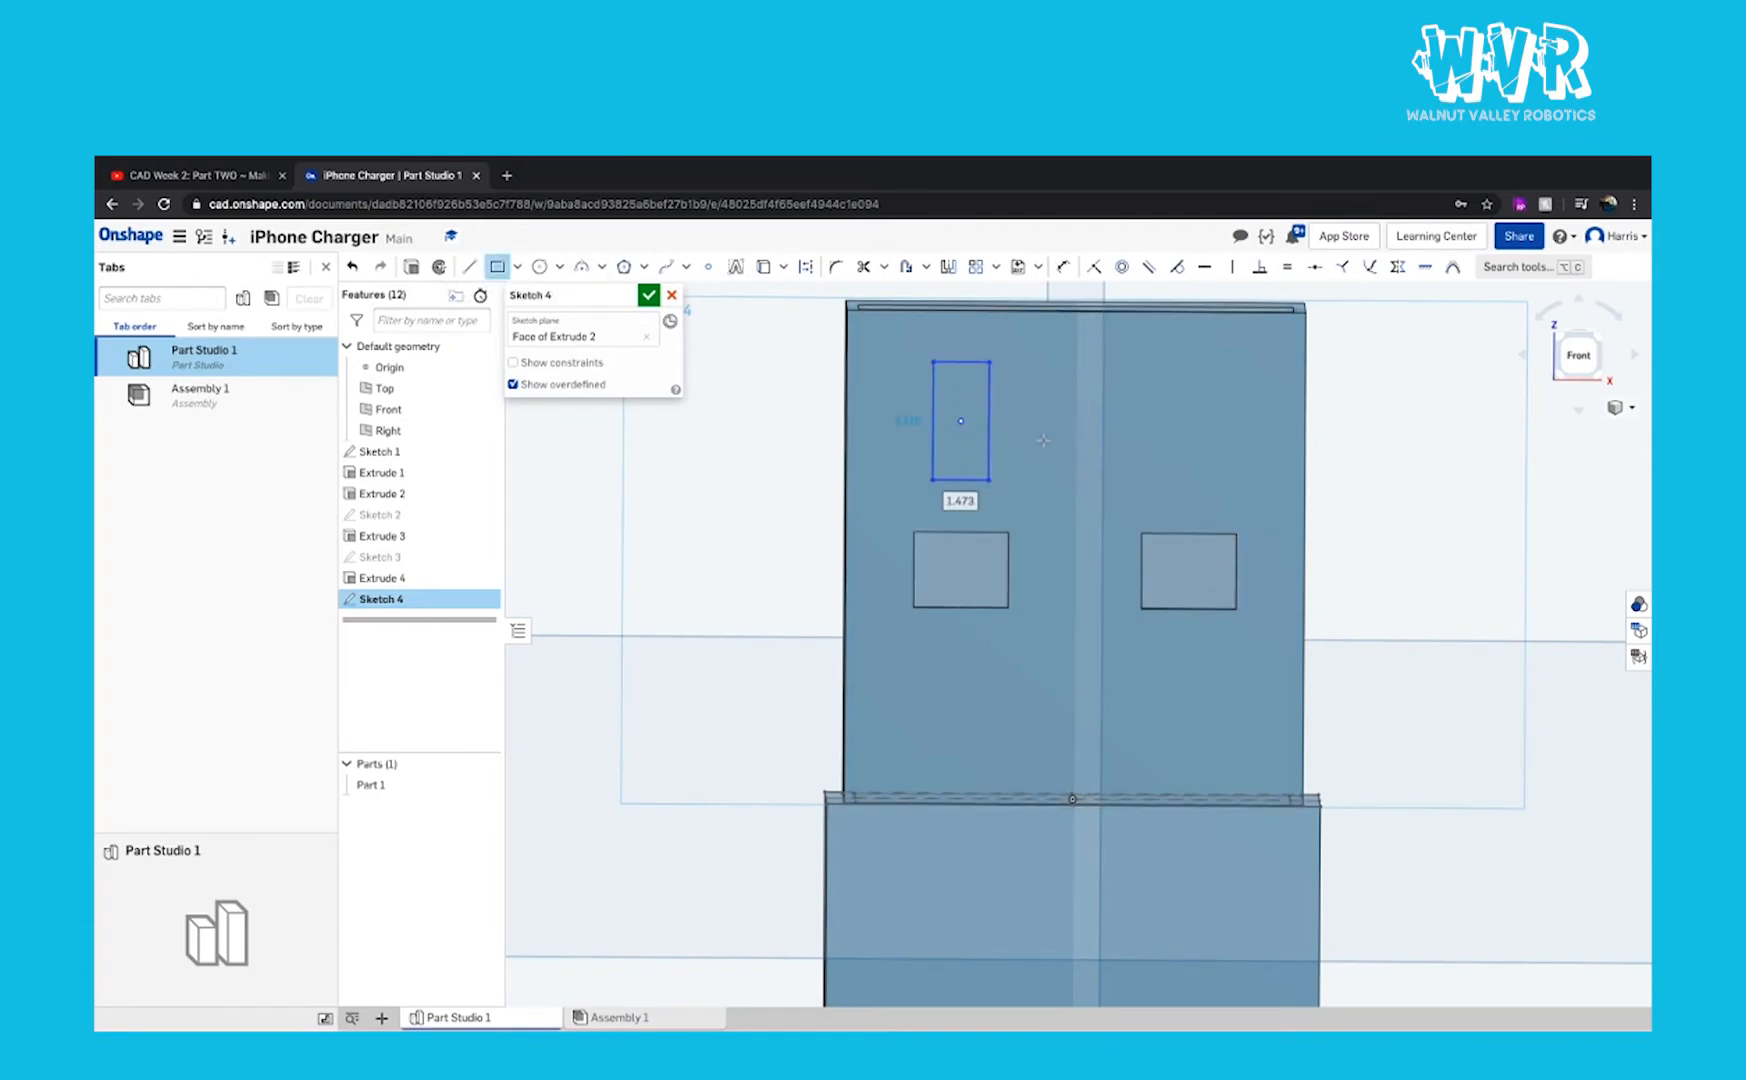
left_click(1066, 496)
left_click(1156, 507)
left_click(1206, 382)
left_click(1250, 520)
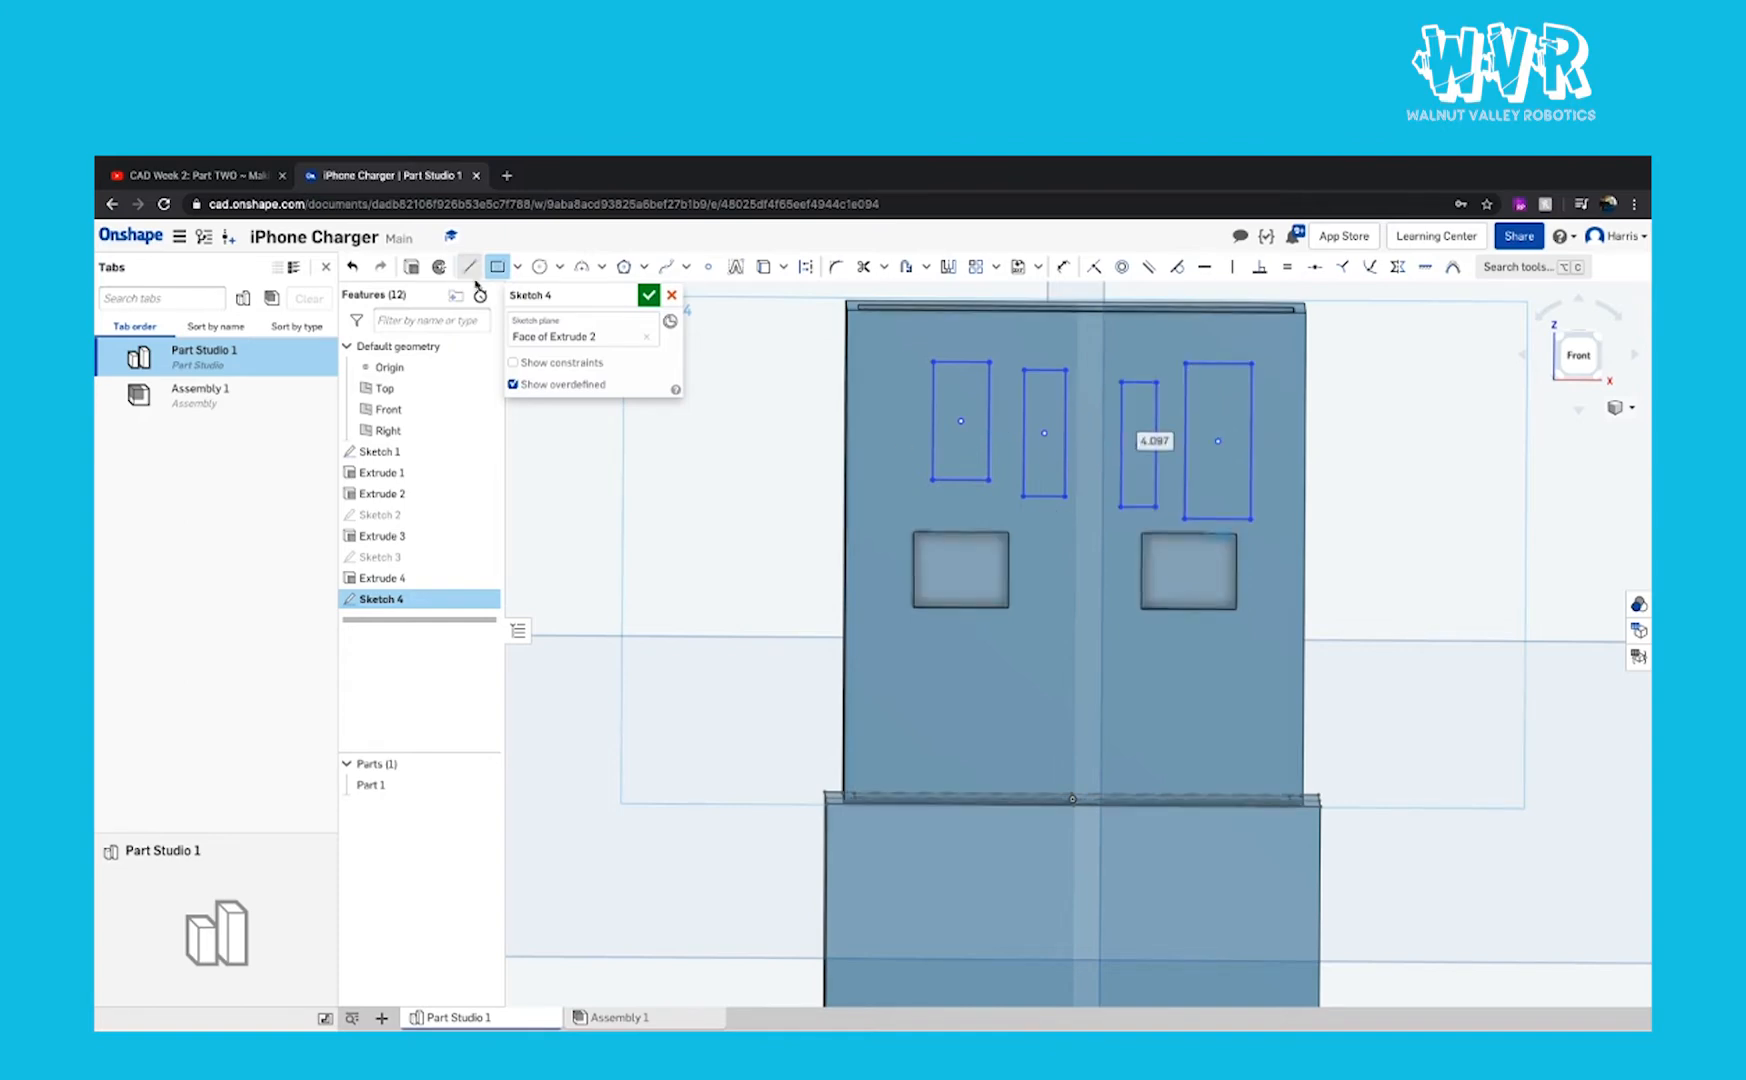
Step: Draw two full-height vertical construction lines along the left and right inner walls of the shell
left_click(468, 267)
right_click(873, 760)
left_click(893, 1002)
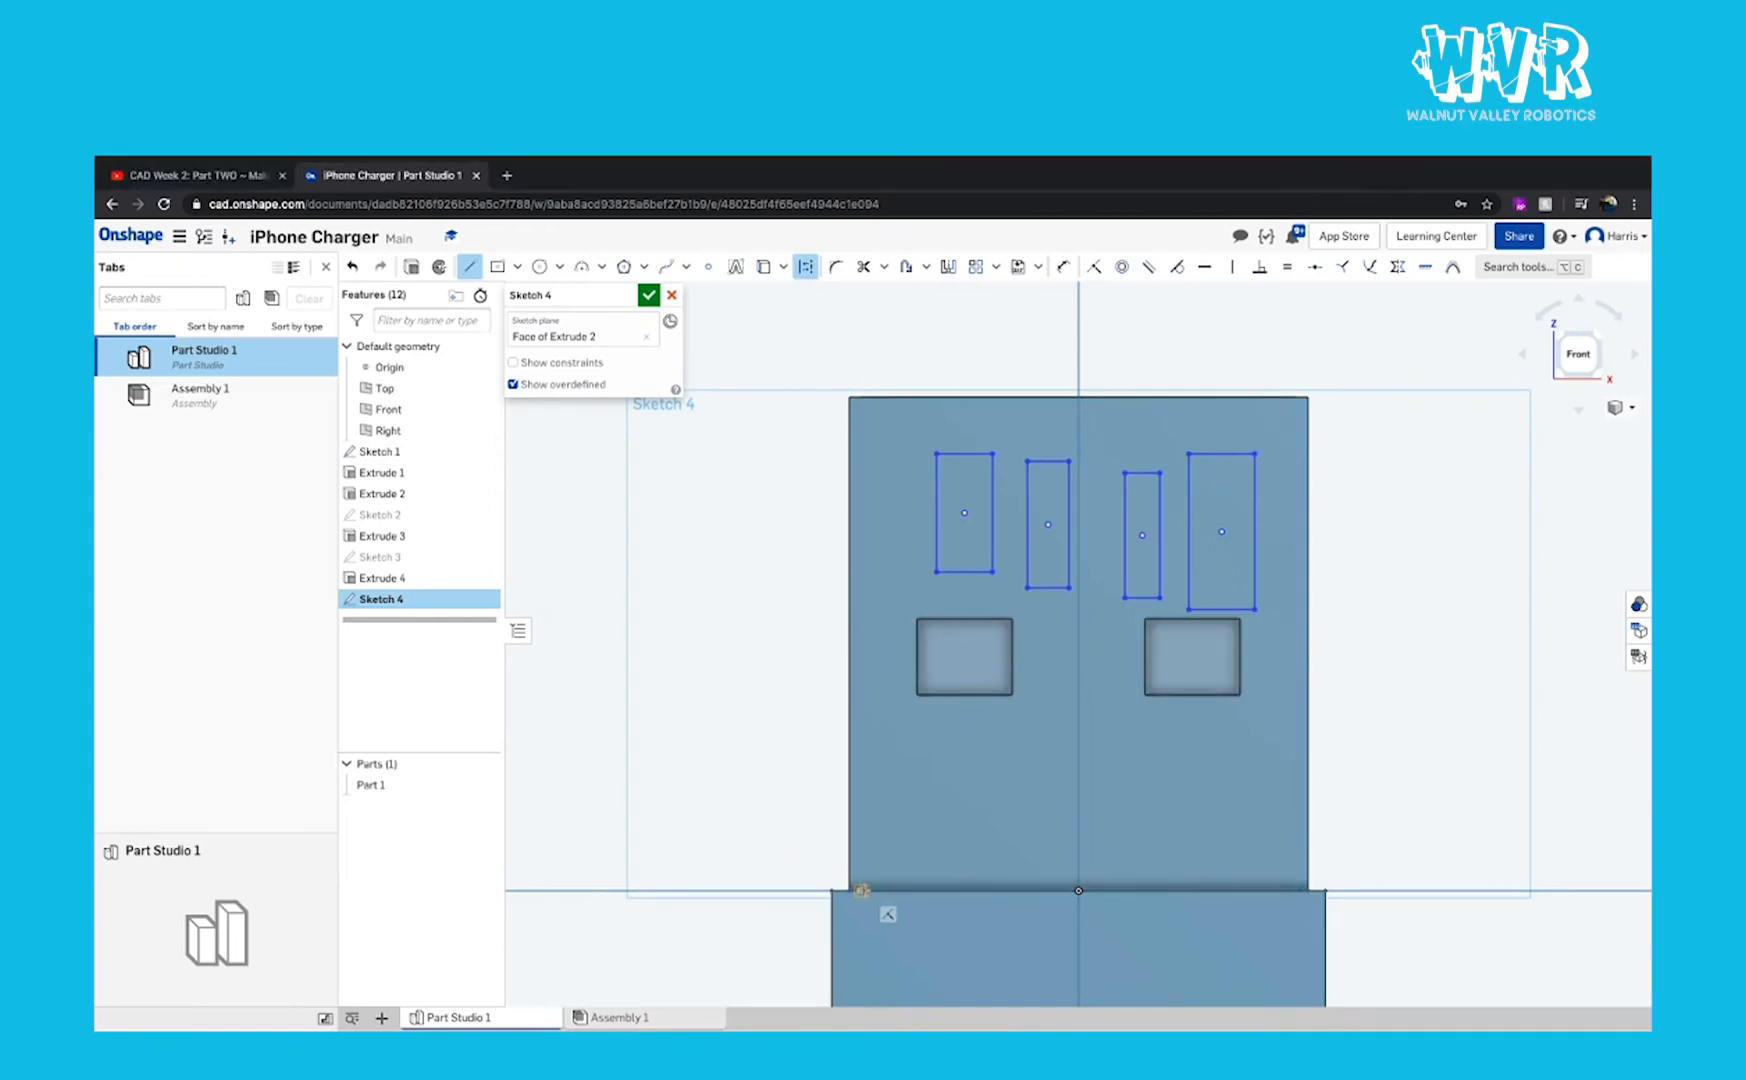
left_click(861, 889)
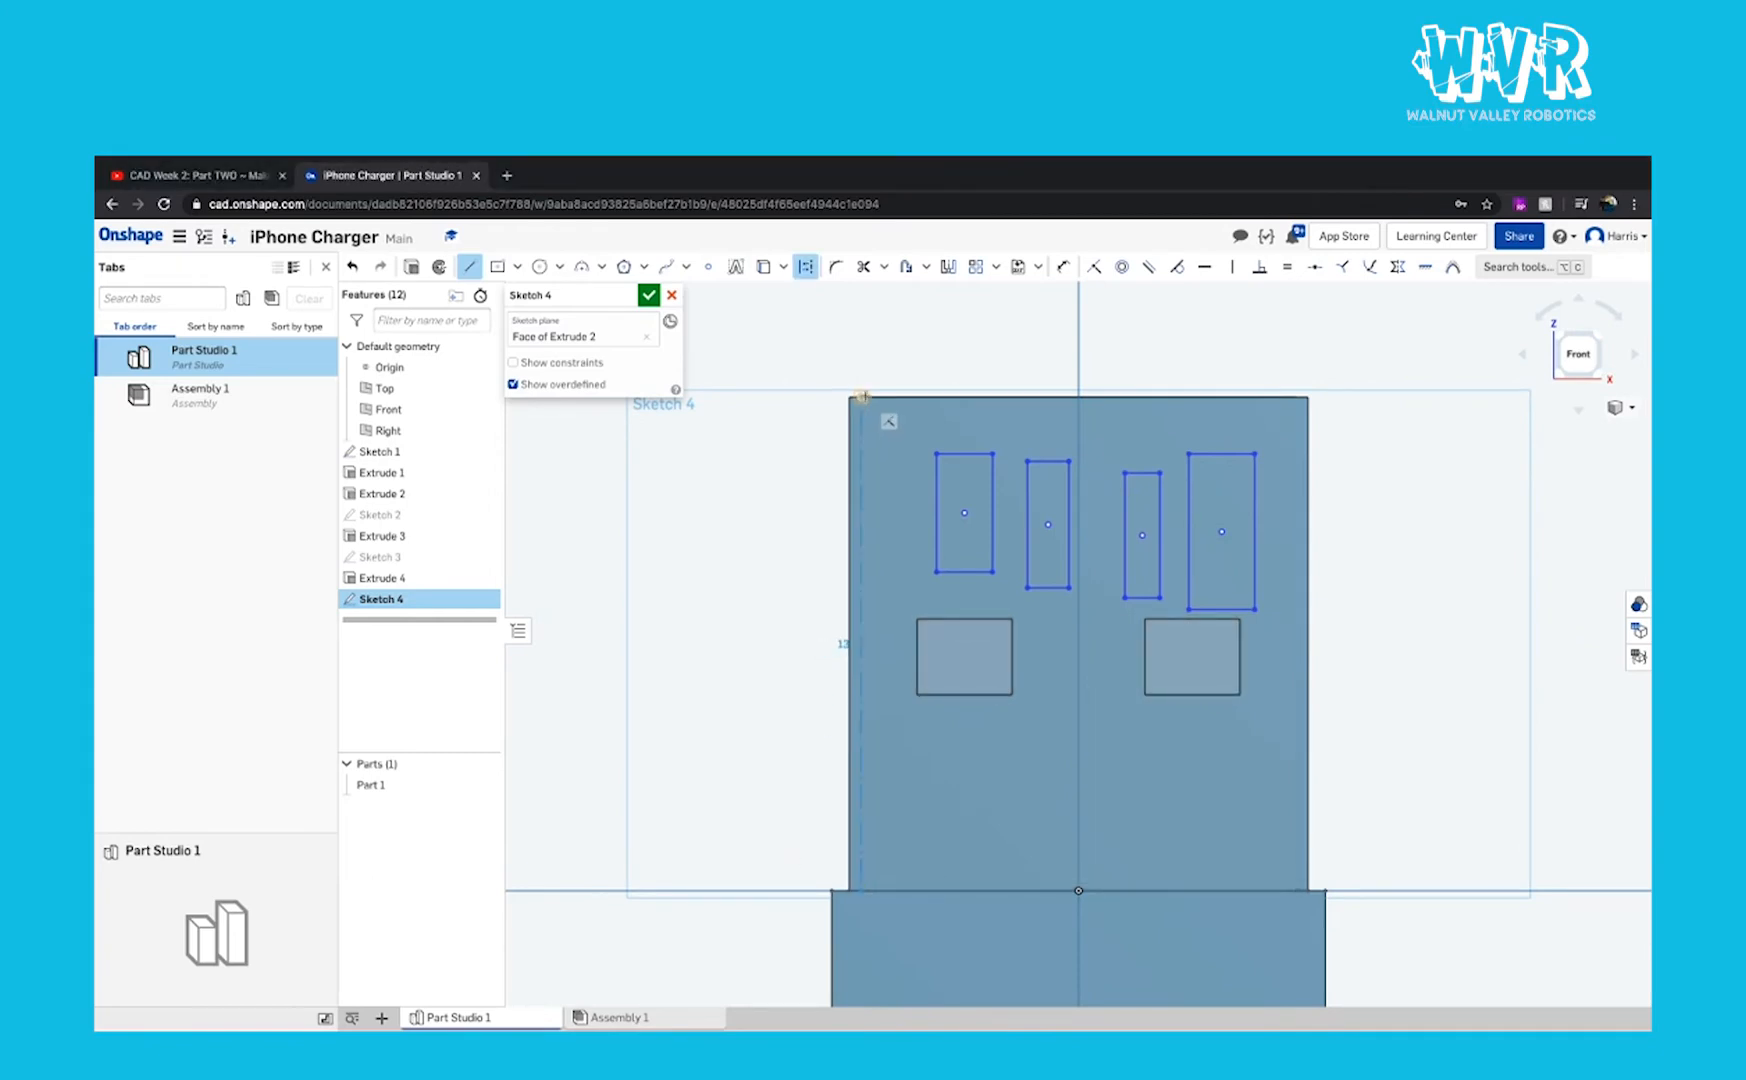
left_click(861, 396)
key("Escape")
key("l")
left_click(1296, 891)
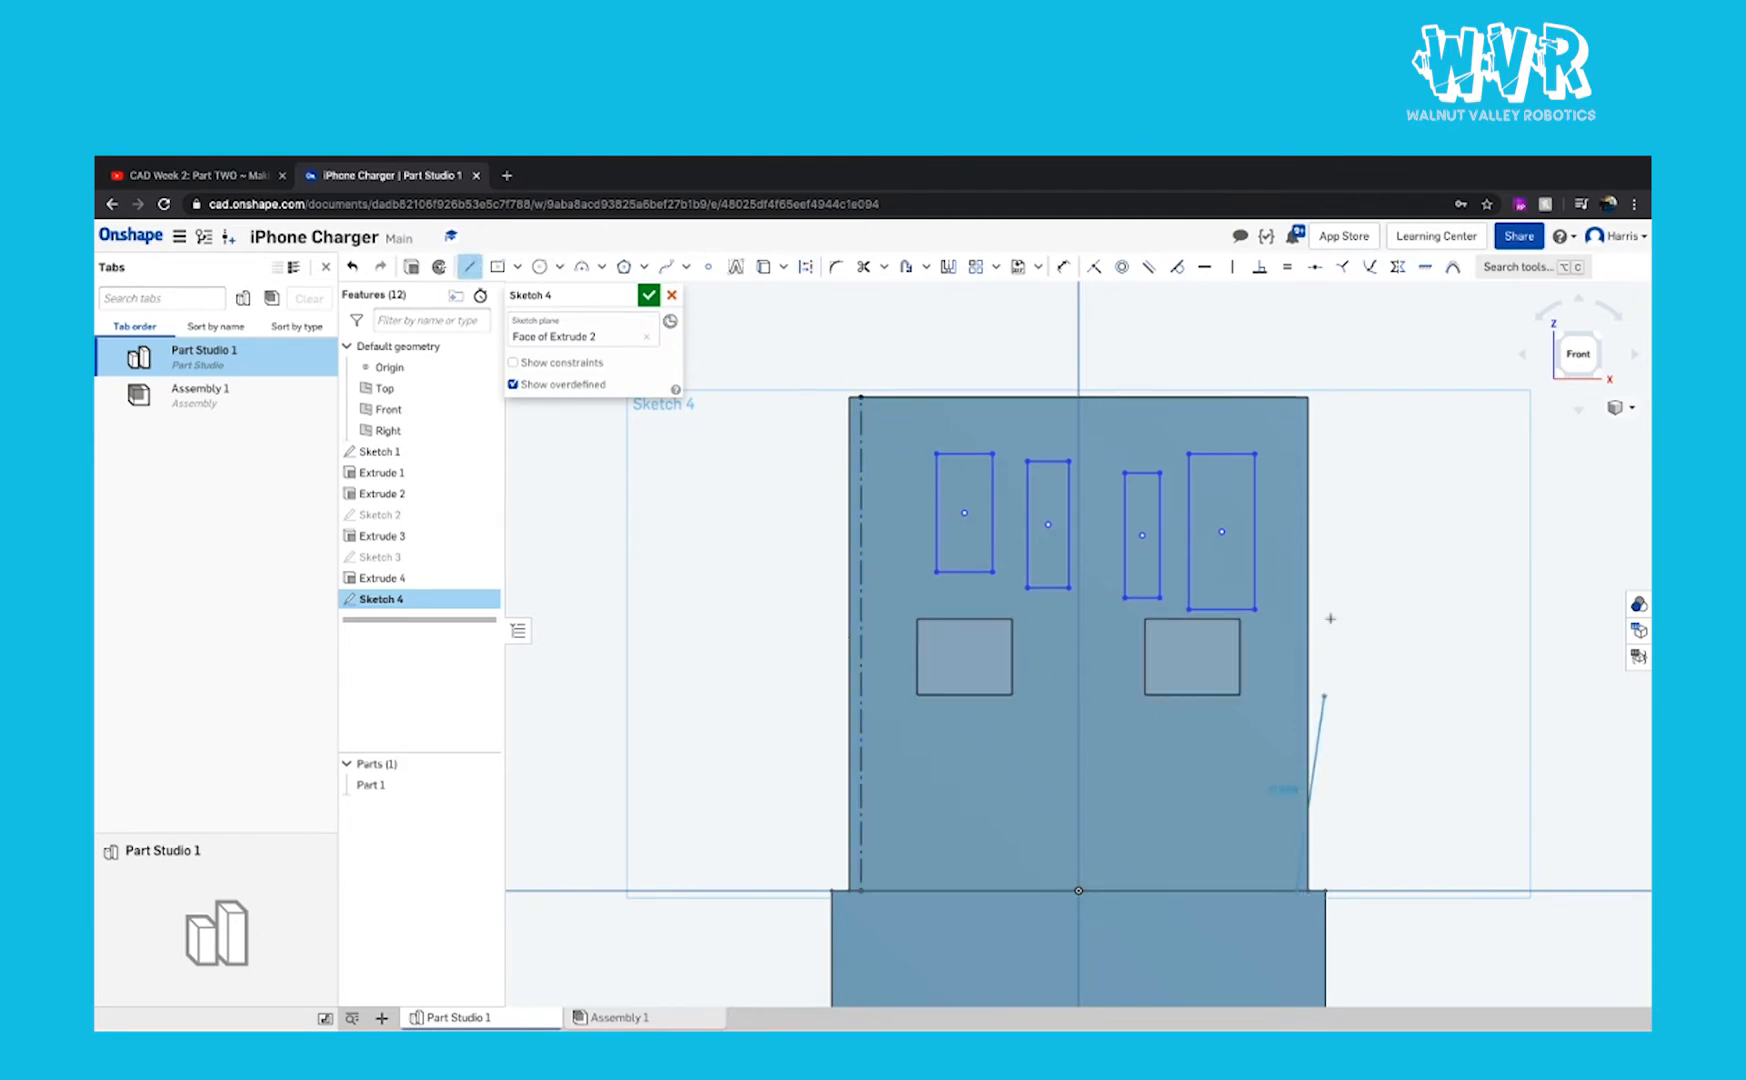
left_click(1296, 396)
key("Escape")
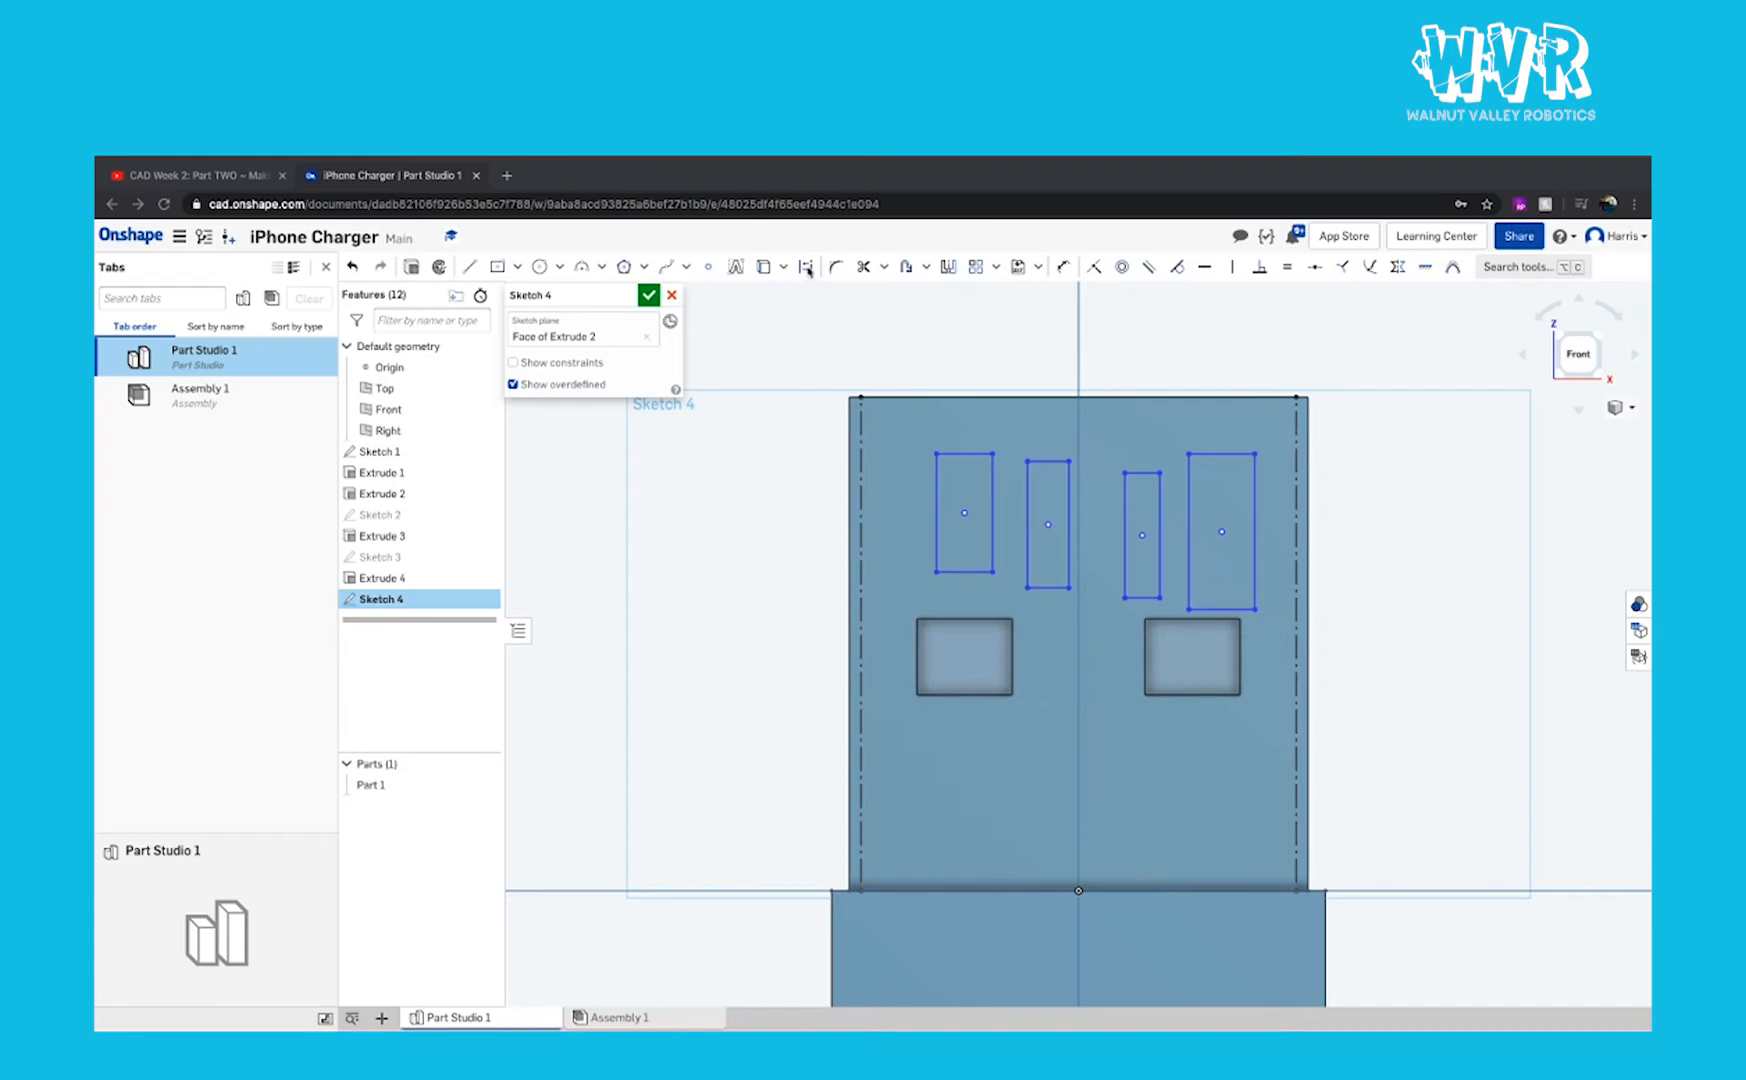
Step: Dimension the leftmost upright rectangle 1 mm wide and 6 mm tall
left_click(1063, 266)
left_click(960, 572)
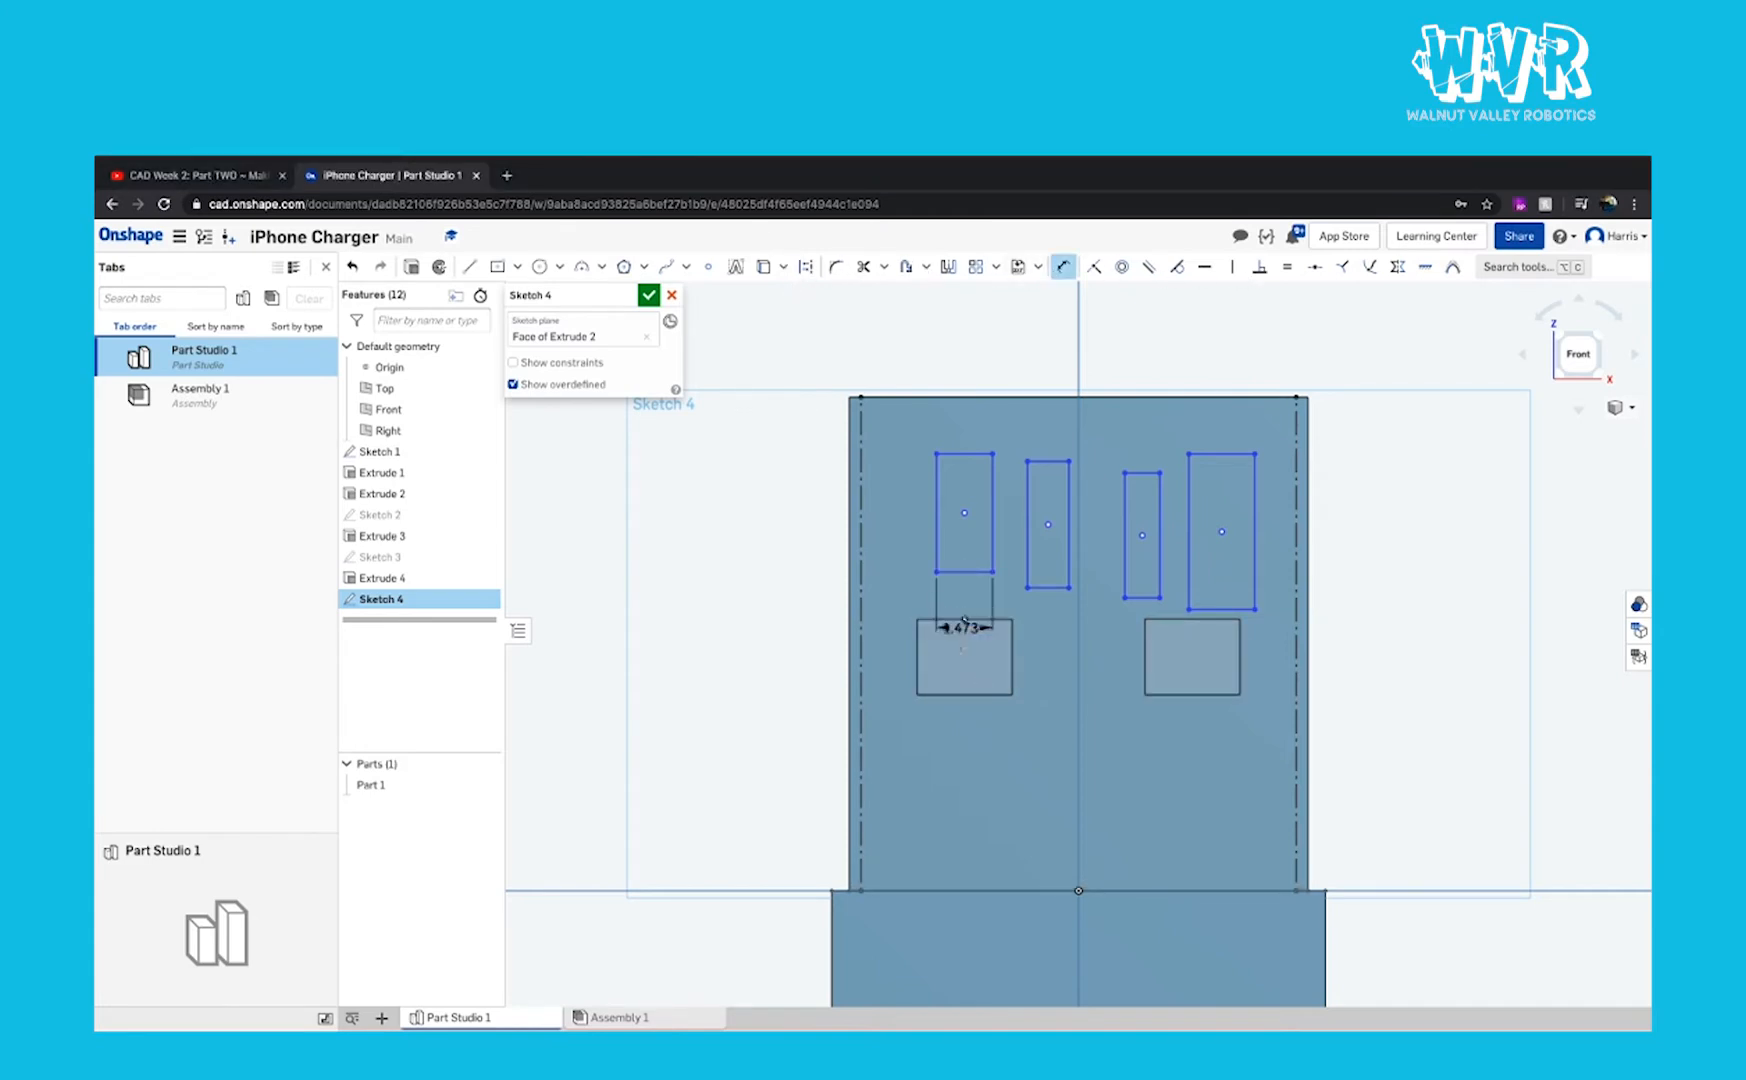
left_click(955, 815)
type("1")
key("Return")
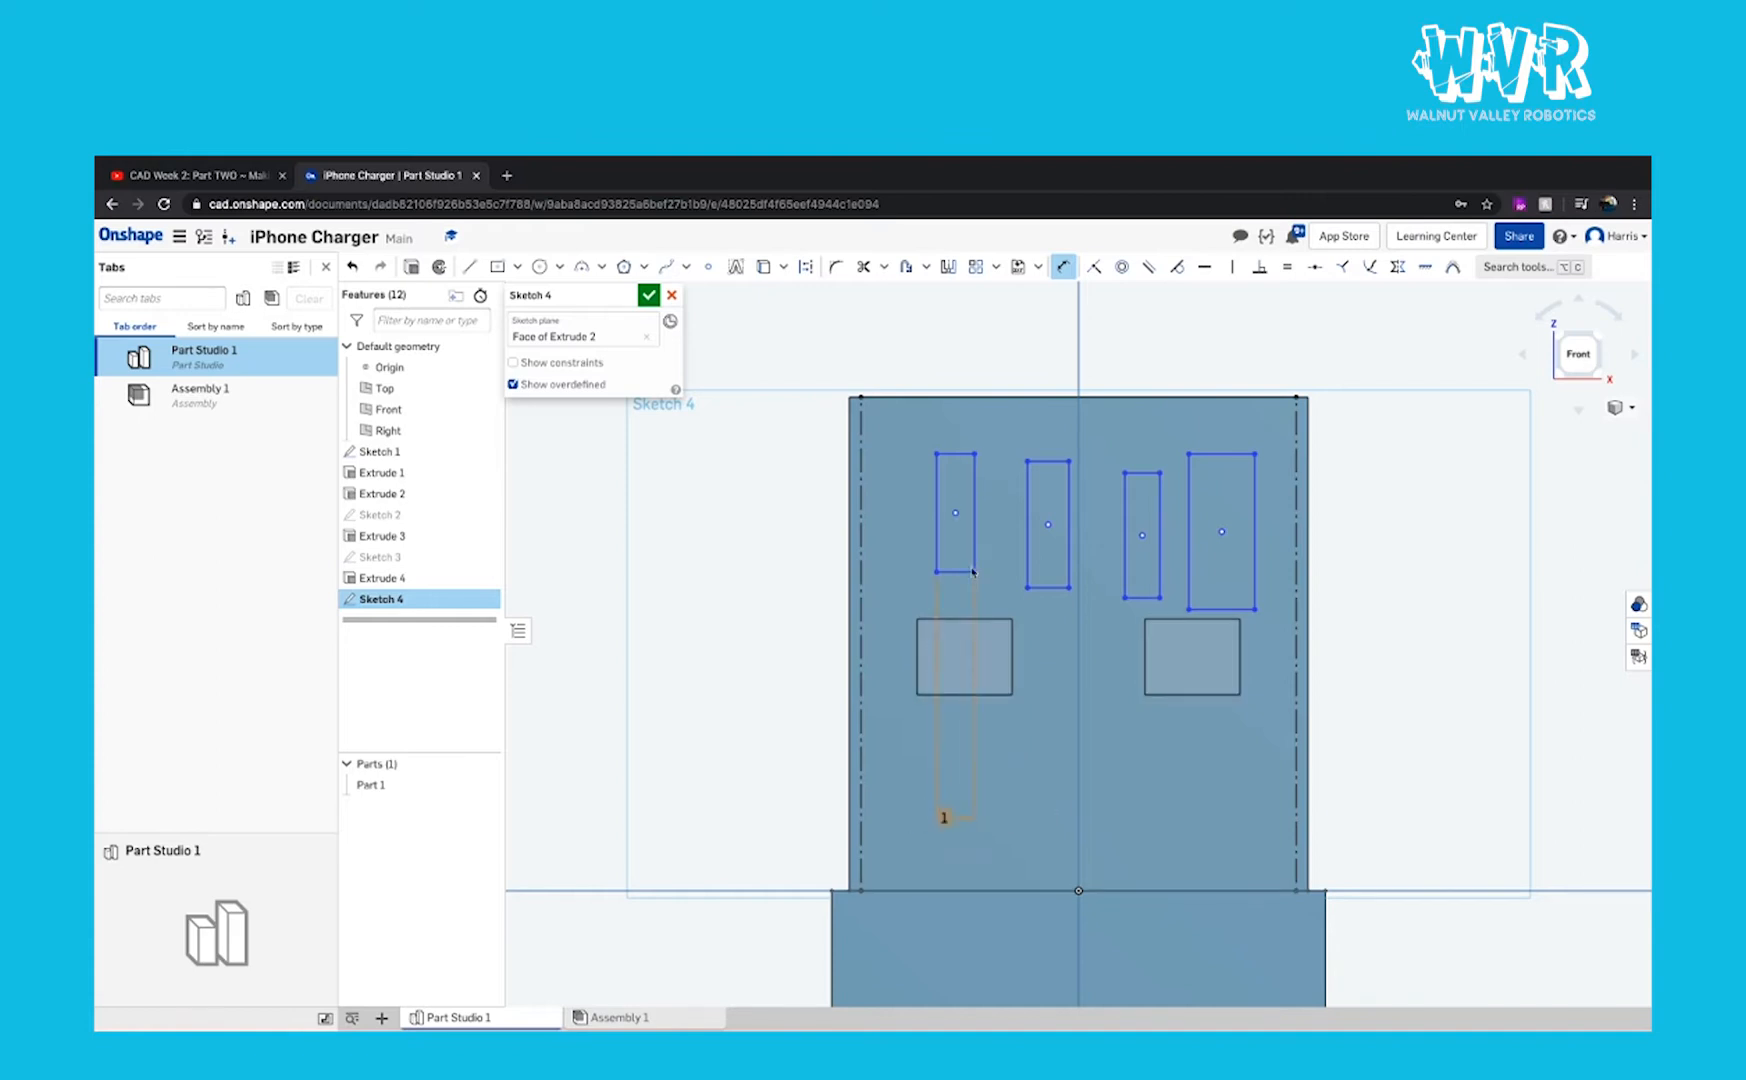
left_click(939, 548)
left_click(915, 533)
type("6")
key("Return")
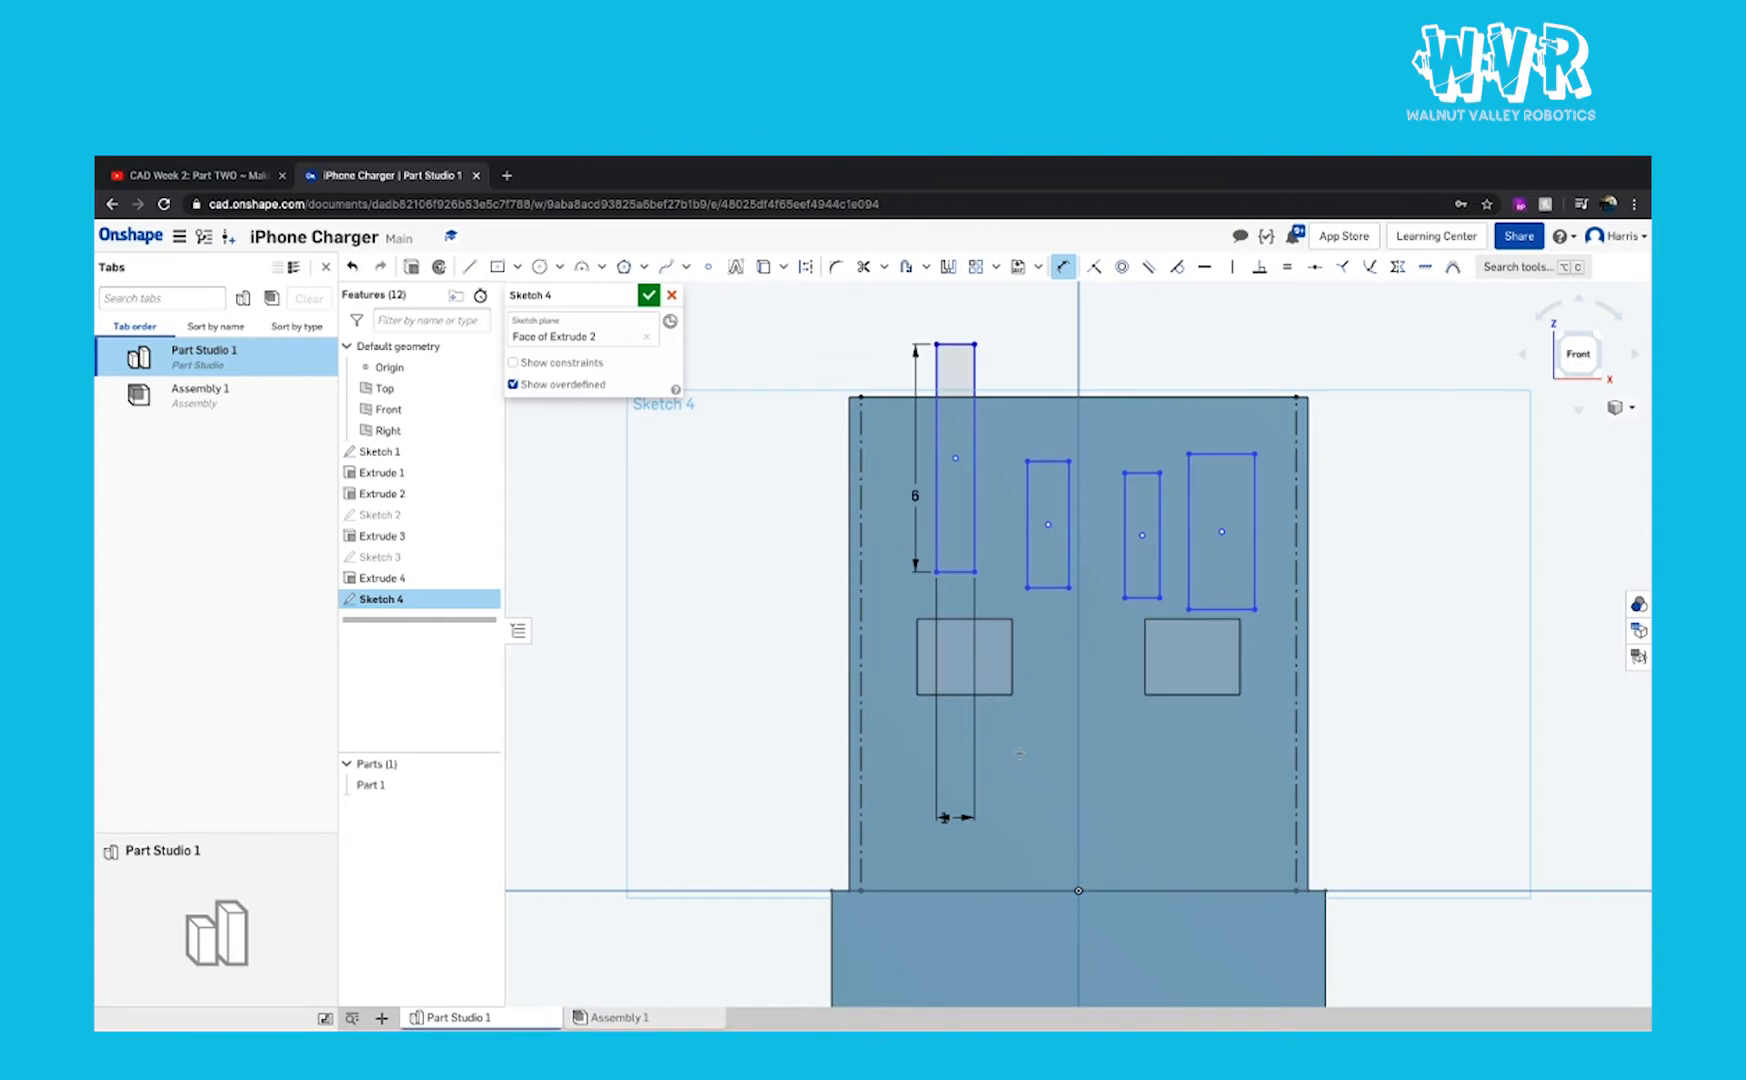
Step: Dimension the second upright rectangle from the left 1 mm wide and 5 mm tall
left_click(1045, 588)
left_click(1046, 757)
type("1.08361")
key("Return")
left_click(1028, 505)
left_click(993, 490)
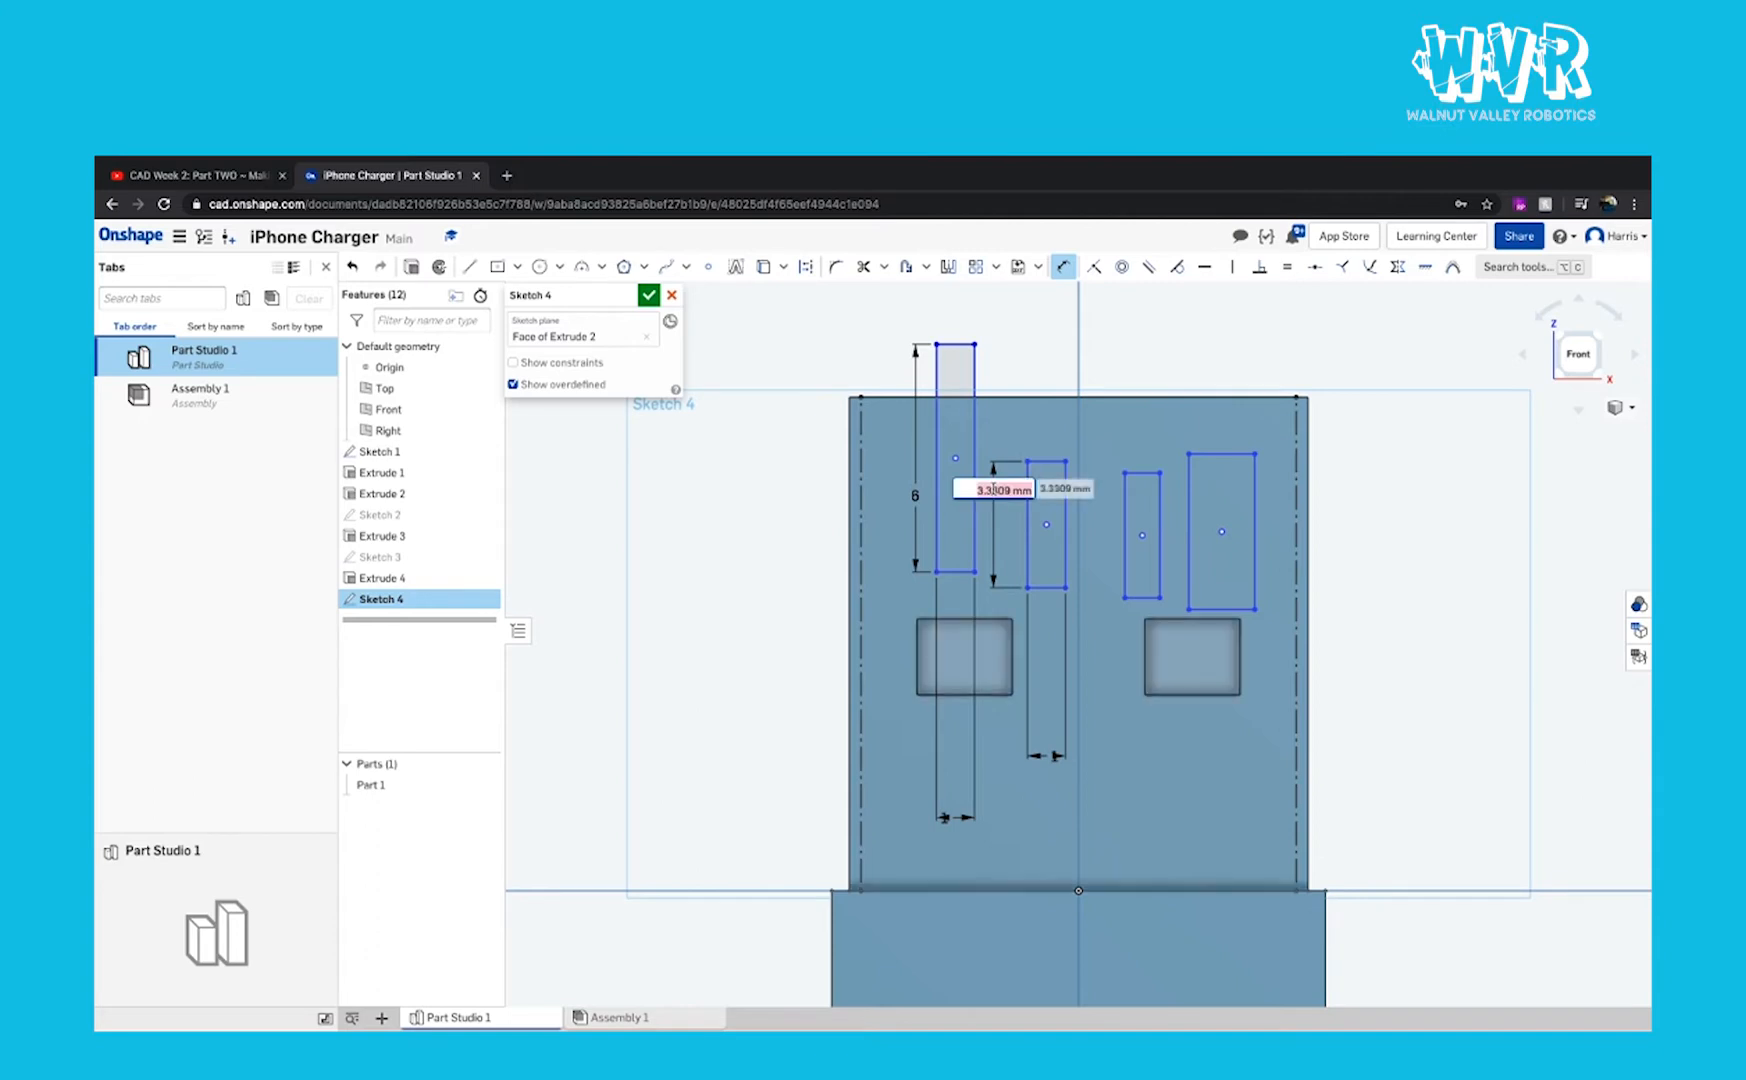
type("5")
key("Return")
Step: Dimension the third upright rectangle from the left 1 mm wide and 5 mm tall
left_click(1141, 597)
left_click(1138, 797)
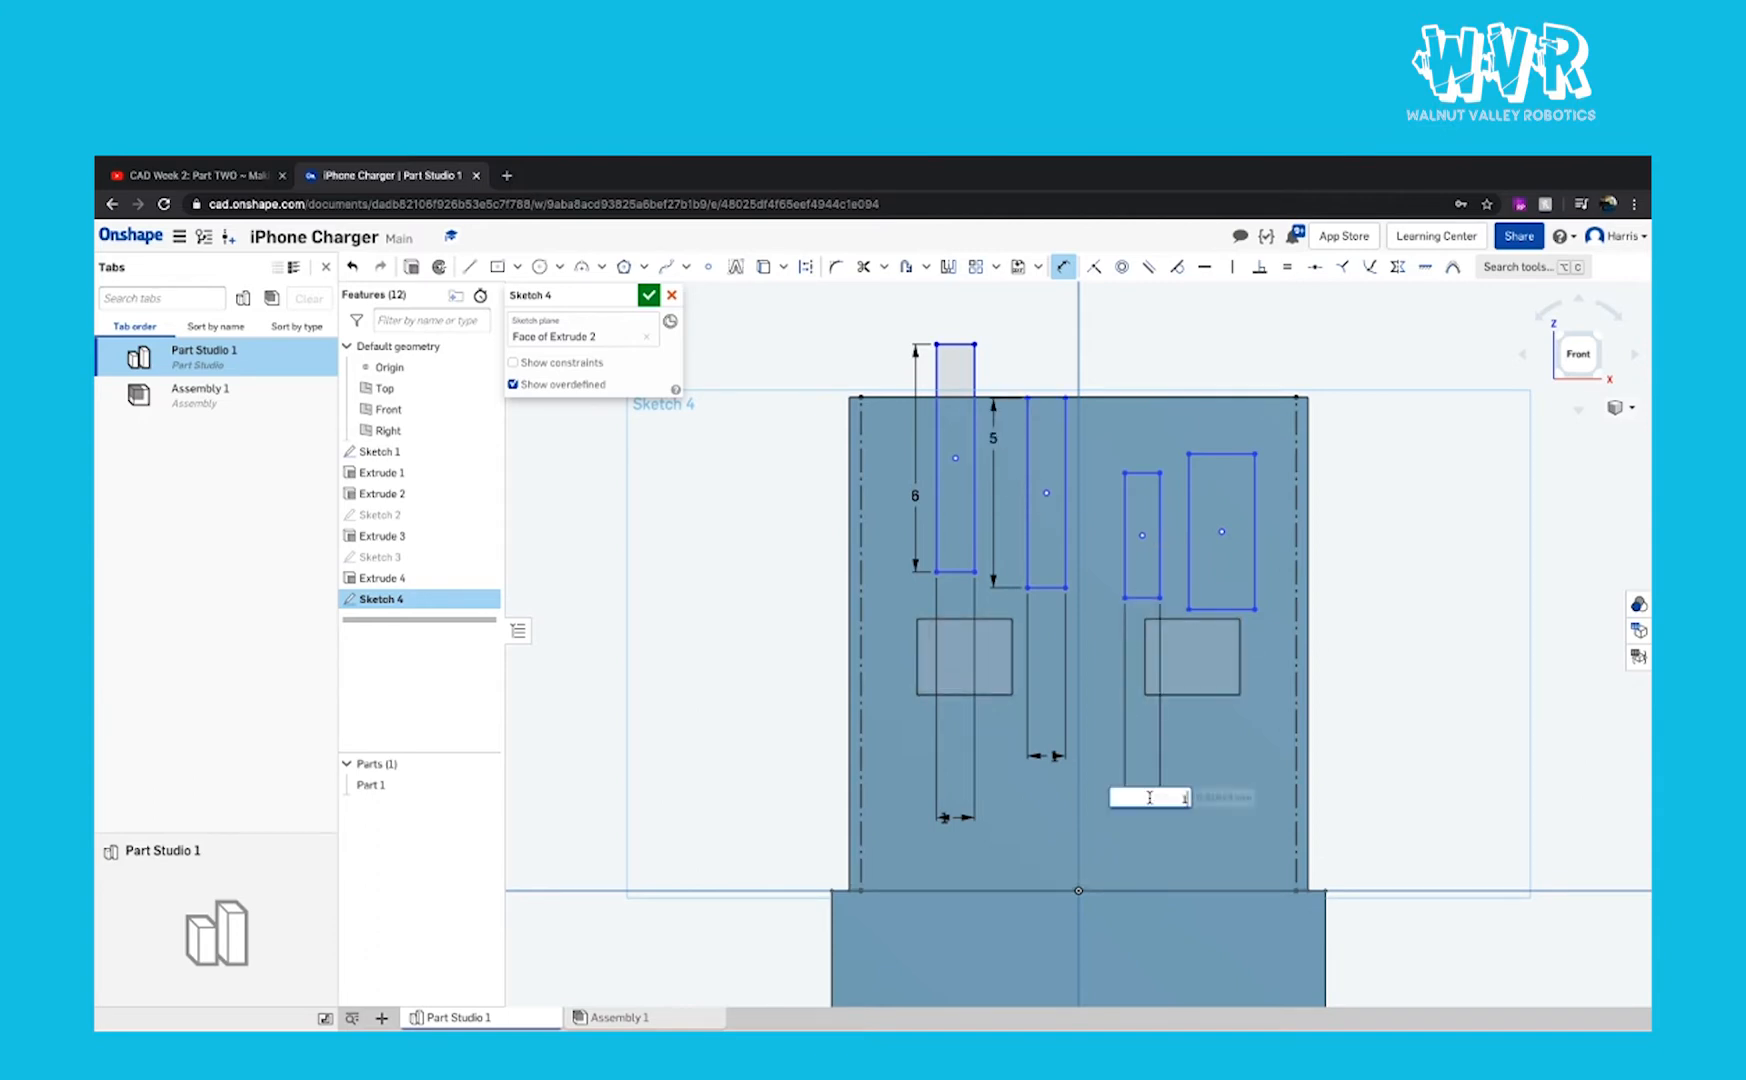
left_click(1125, 557)
left_click(1095, 557)
type("5")
key("Return")
Step: Dimension the rightmost upright rectangle 1 mm wide and 6 mm tall
left_click(1236, 609)
left_click(1220, 826)
type("1")
key("Return")
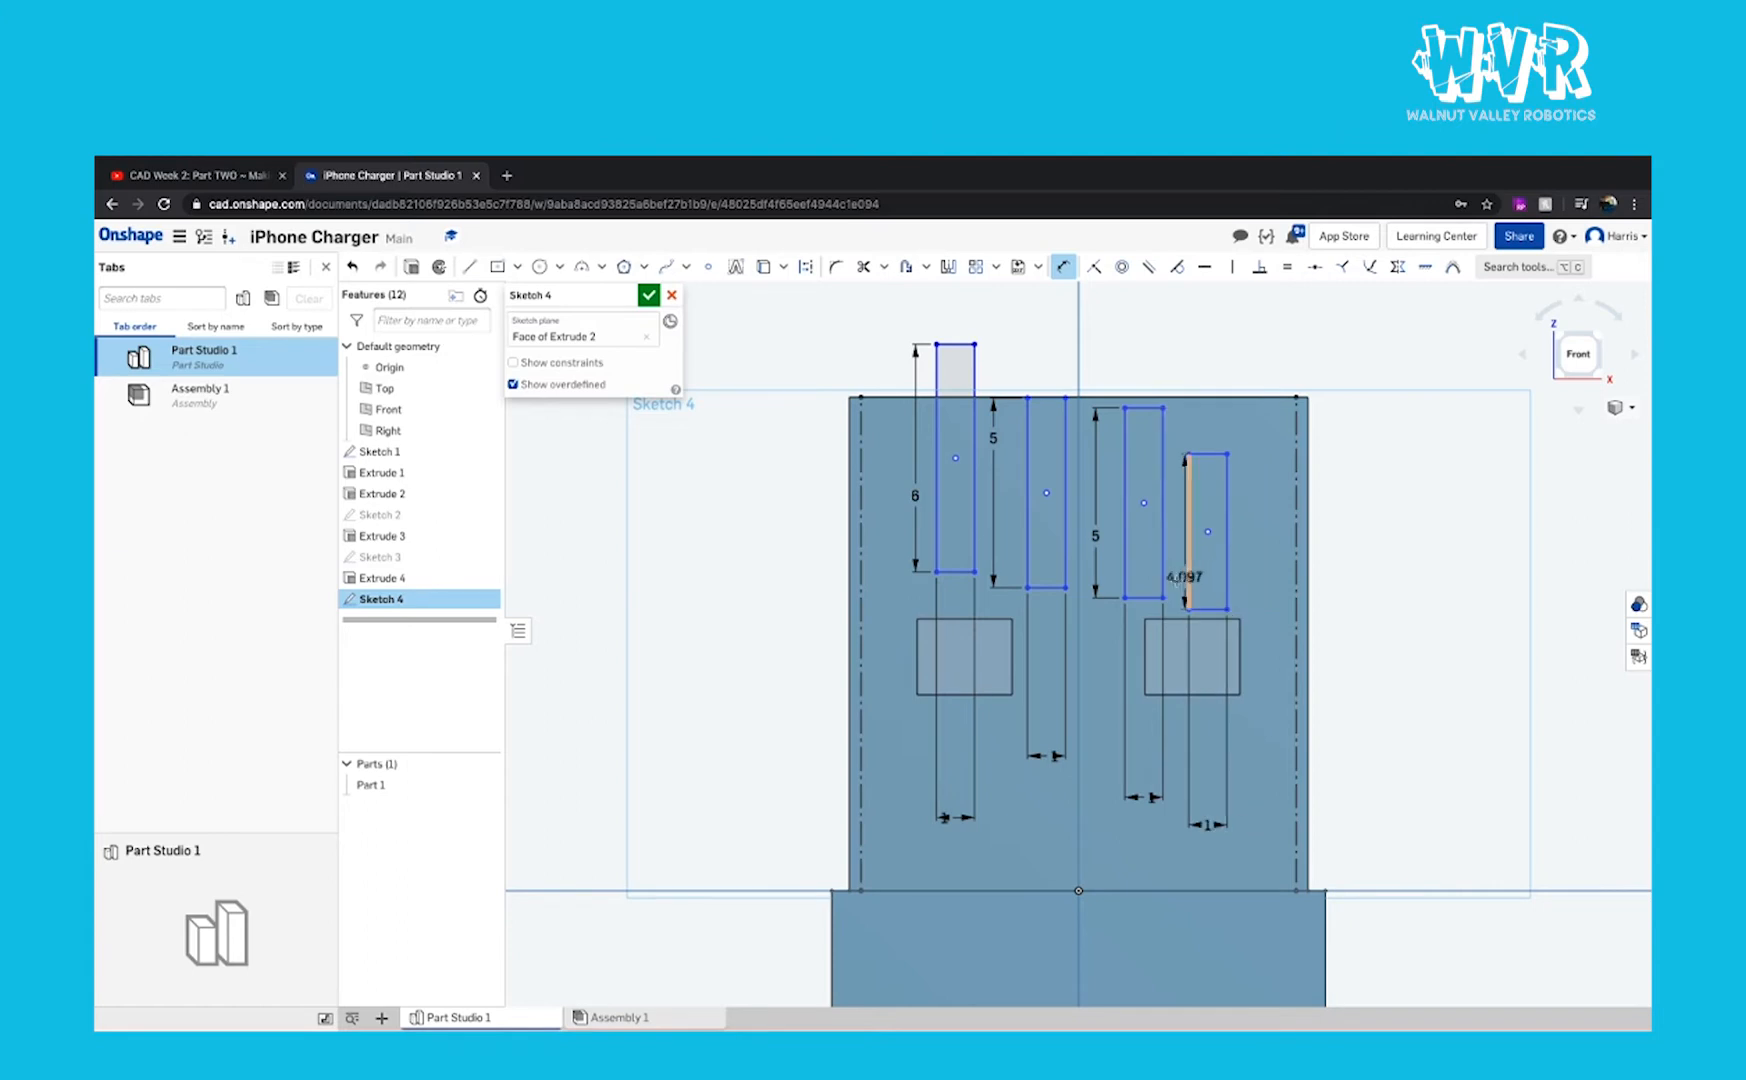
left_click(1068, 548)
type("6")
key("Return")
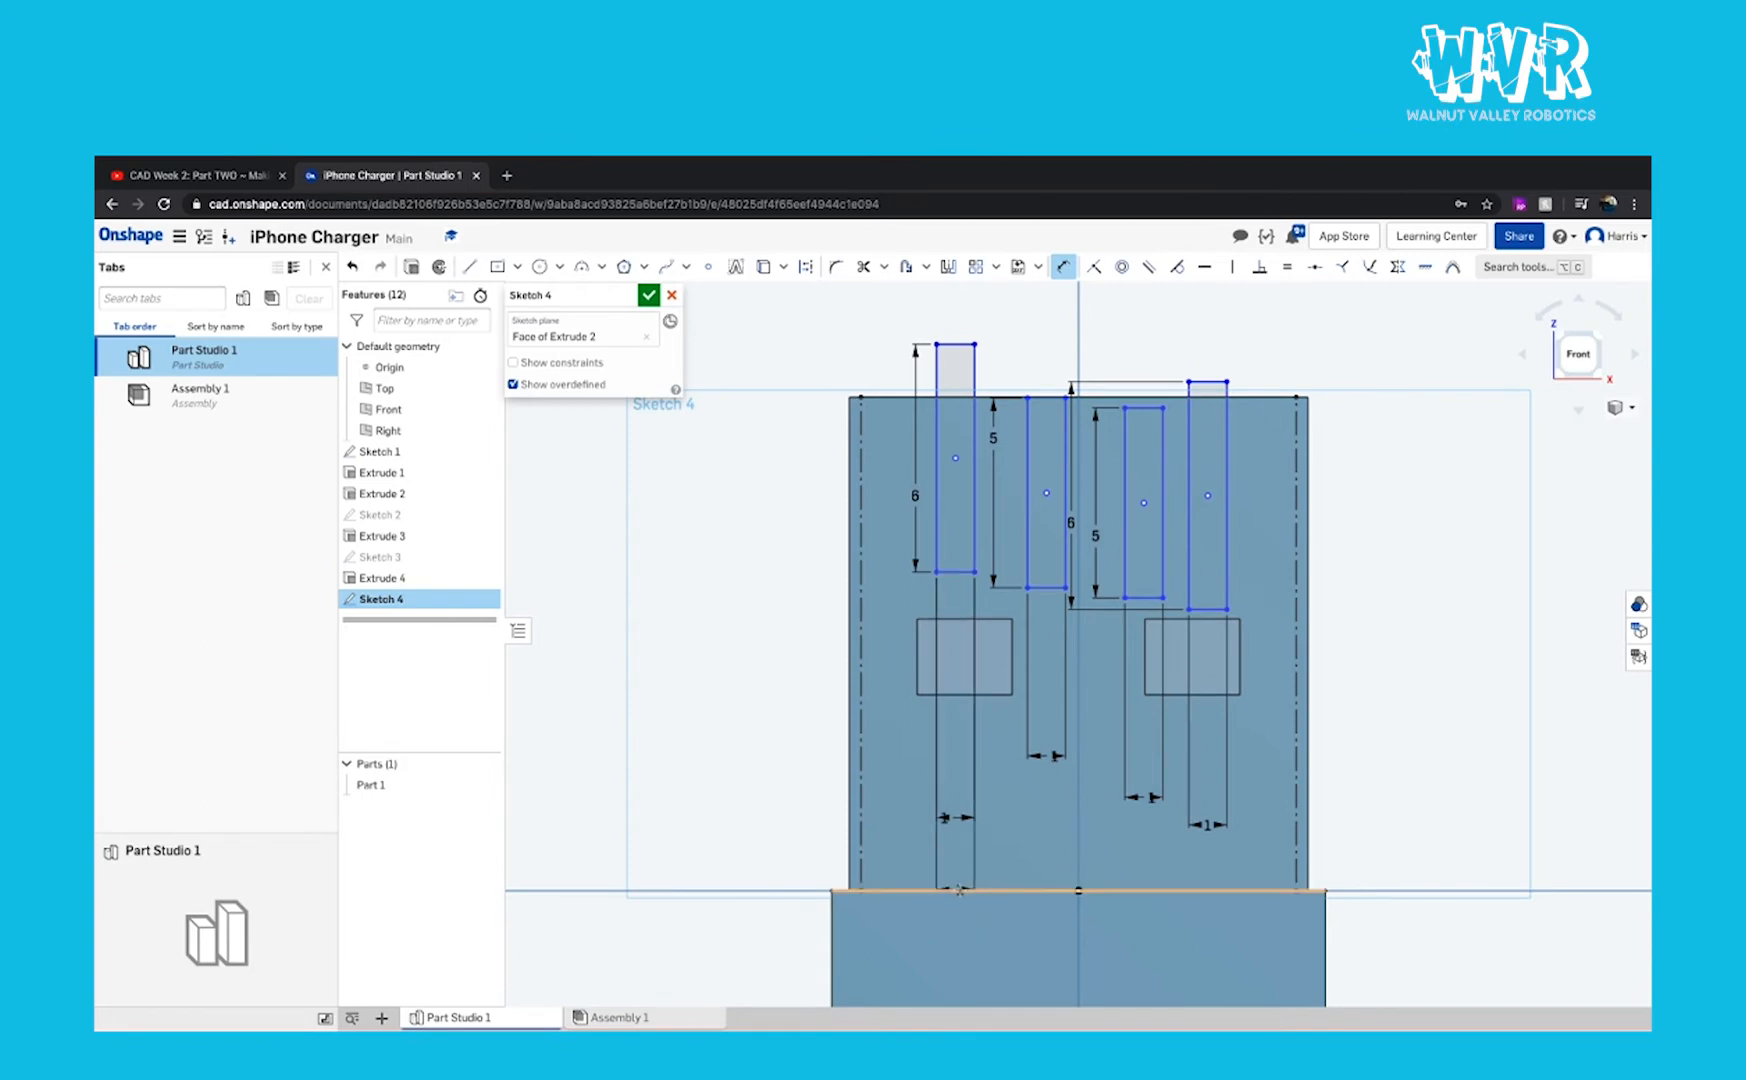
Step: Place the lower edges of the two left upright rectangles 5 mm above the upper block's base edge
left_click(959, 890)
left_click(914, 802)
key("Return")
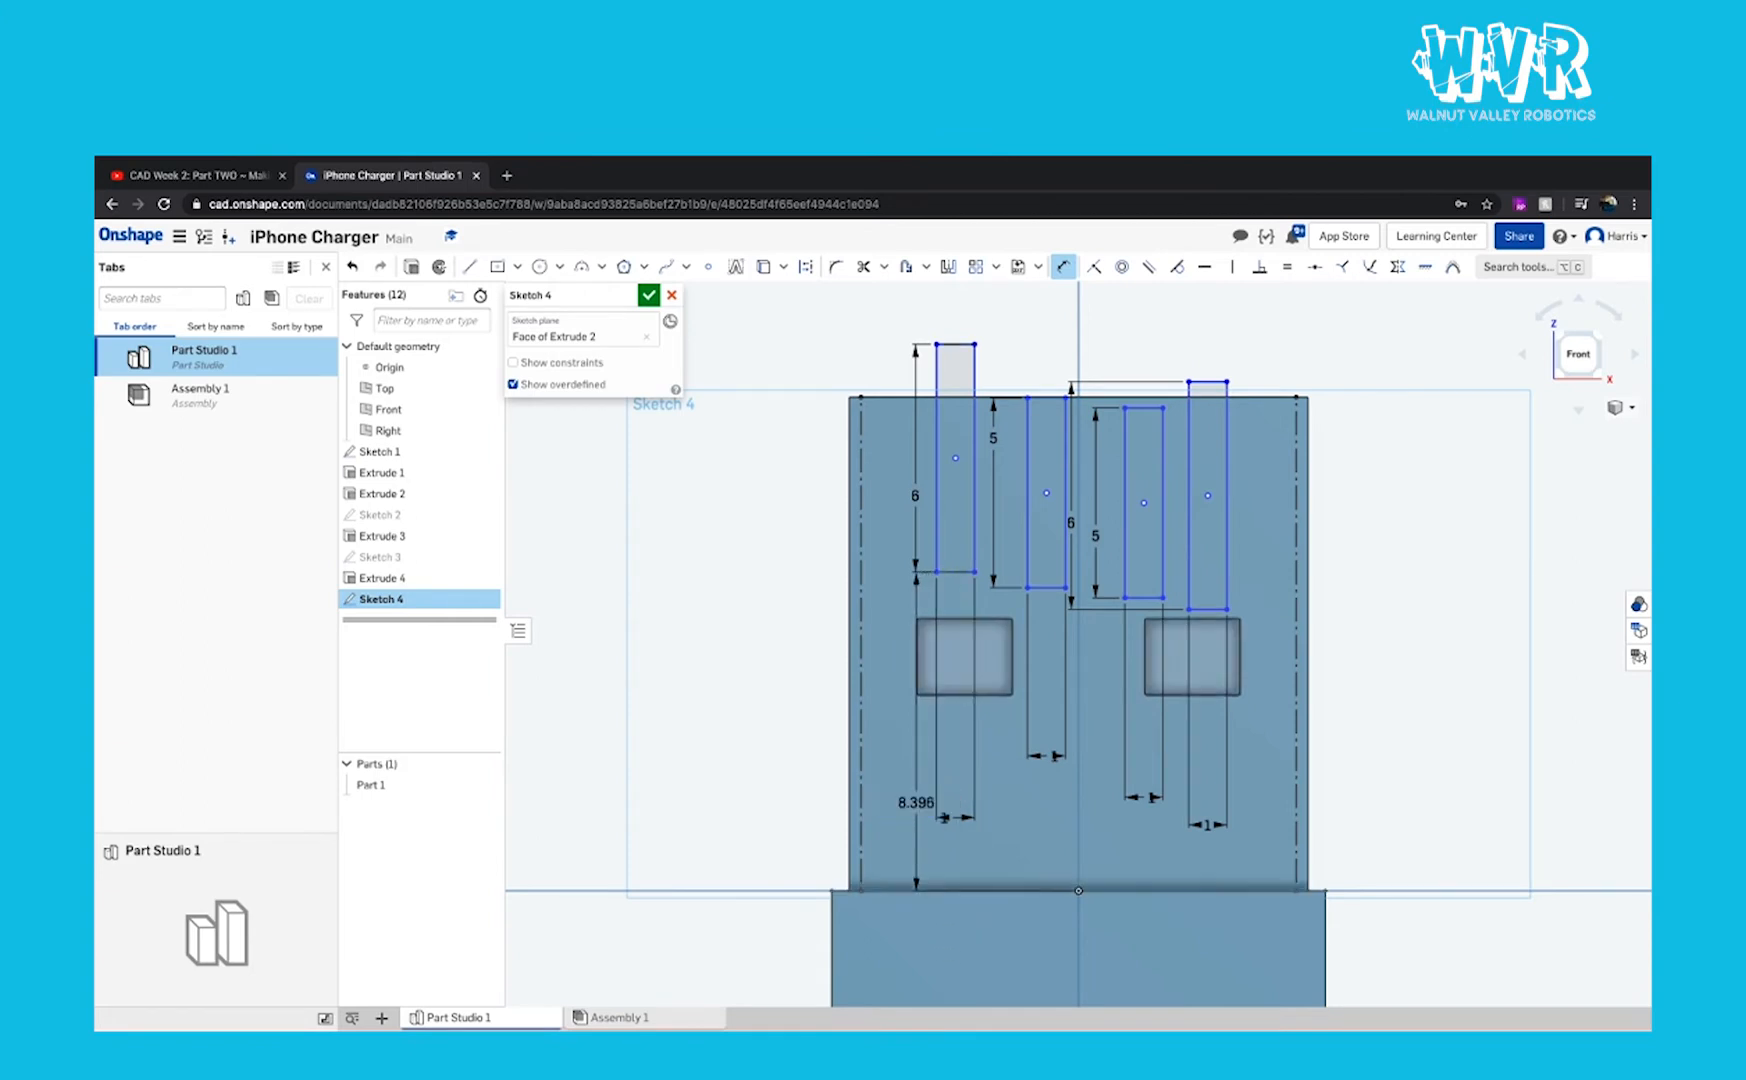
left_click(1050, 588)
left_click(1040, 890)
left_click(1006, 784)
type("5")
key("Return")
Step: Place the lower edges of the two right upright rectangles 5 mm above the upper block's base edge
left_click(1141, 598)
left_click(1125, 890)
left_click(1091, 783)
type("5")
key("Return")
left_click(1205, 609)
left_click(1198, 891)
left_click(1176, 750)
type("5")
key("Return")
Step: Dimension the leftmost upright rectangle's outer side 1.5 mm from the left construction line
scroll(1087, 654, "up", 2)
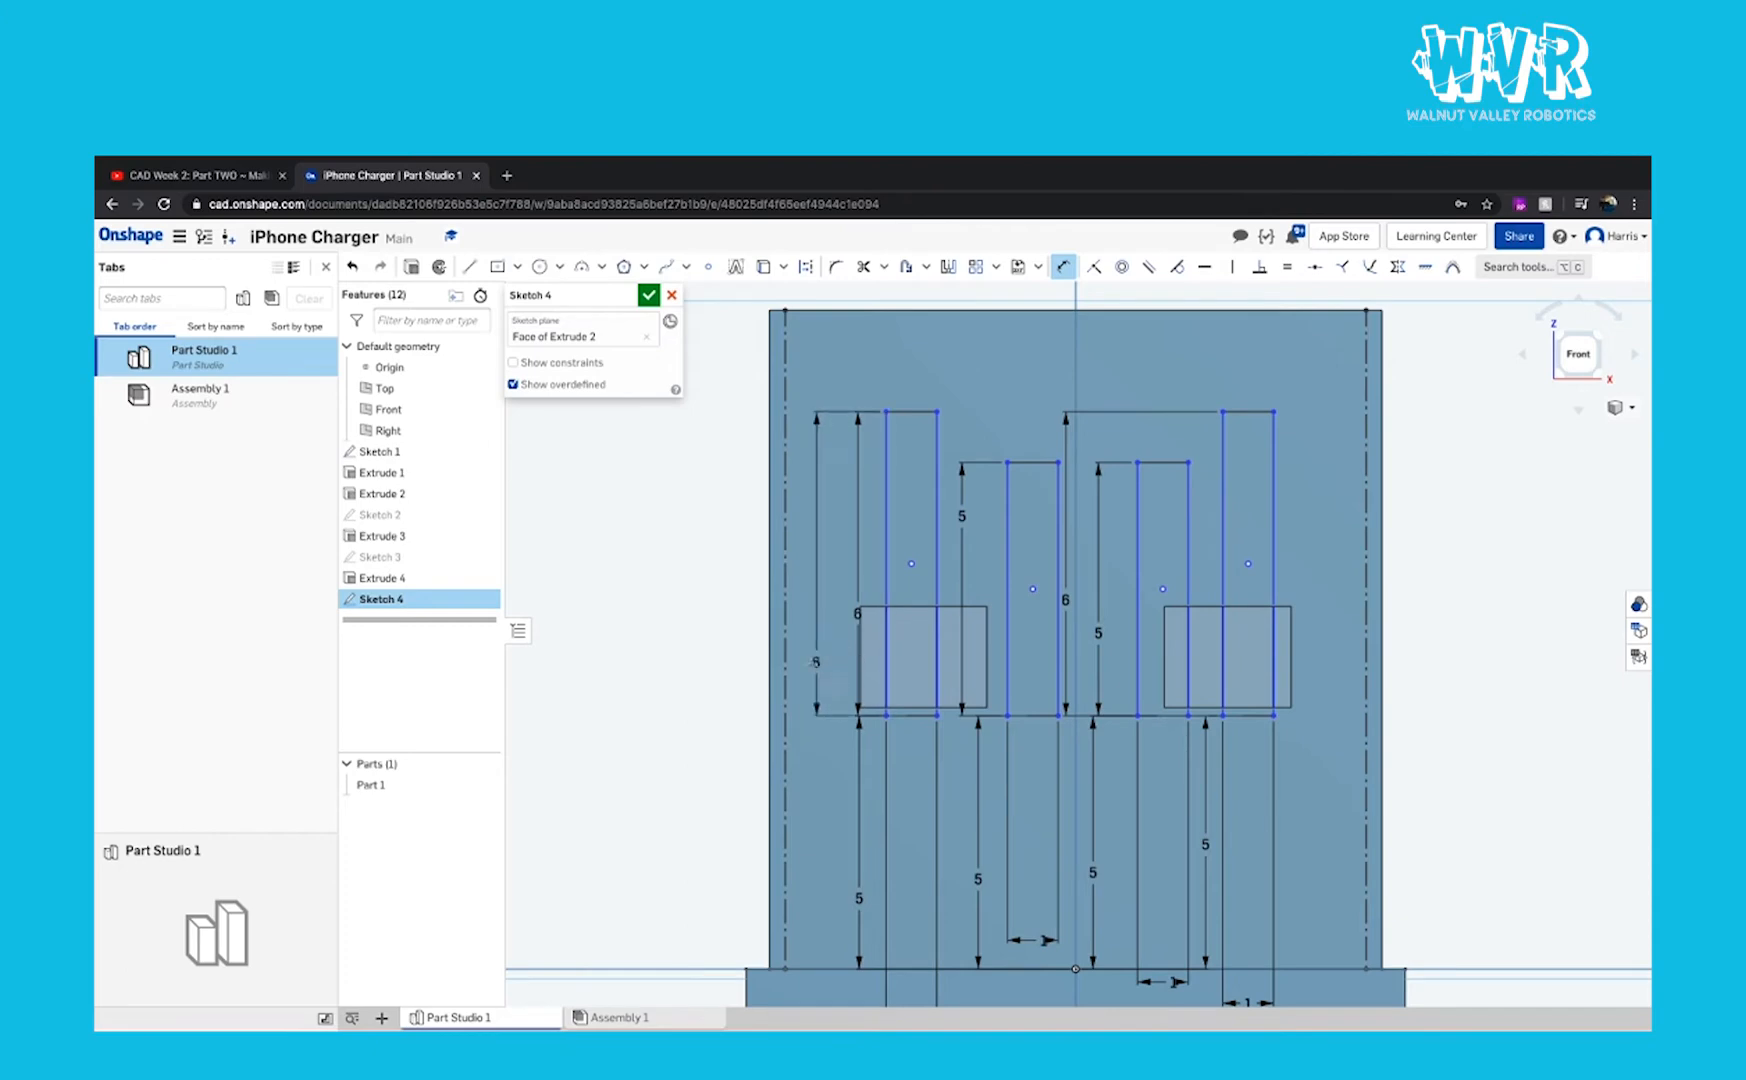
left_click(787, 665)
left_click(858, 640)
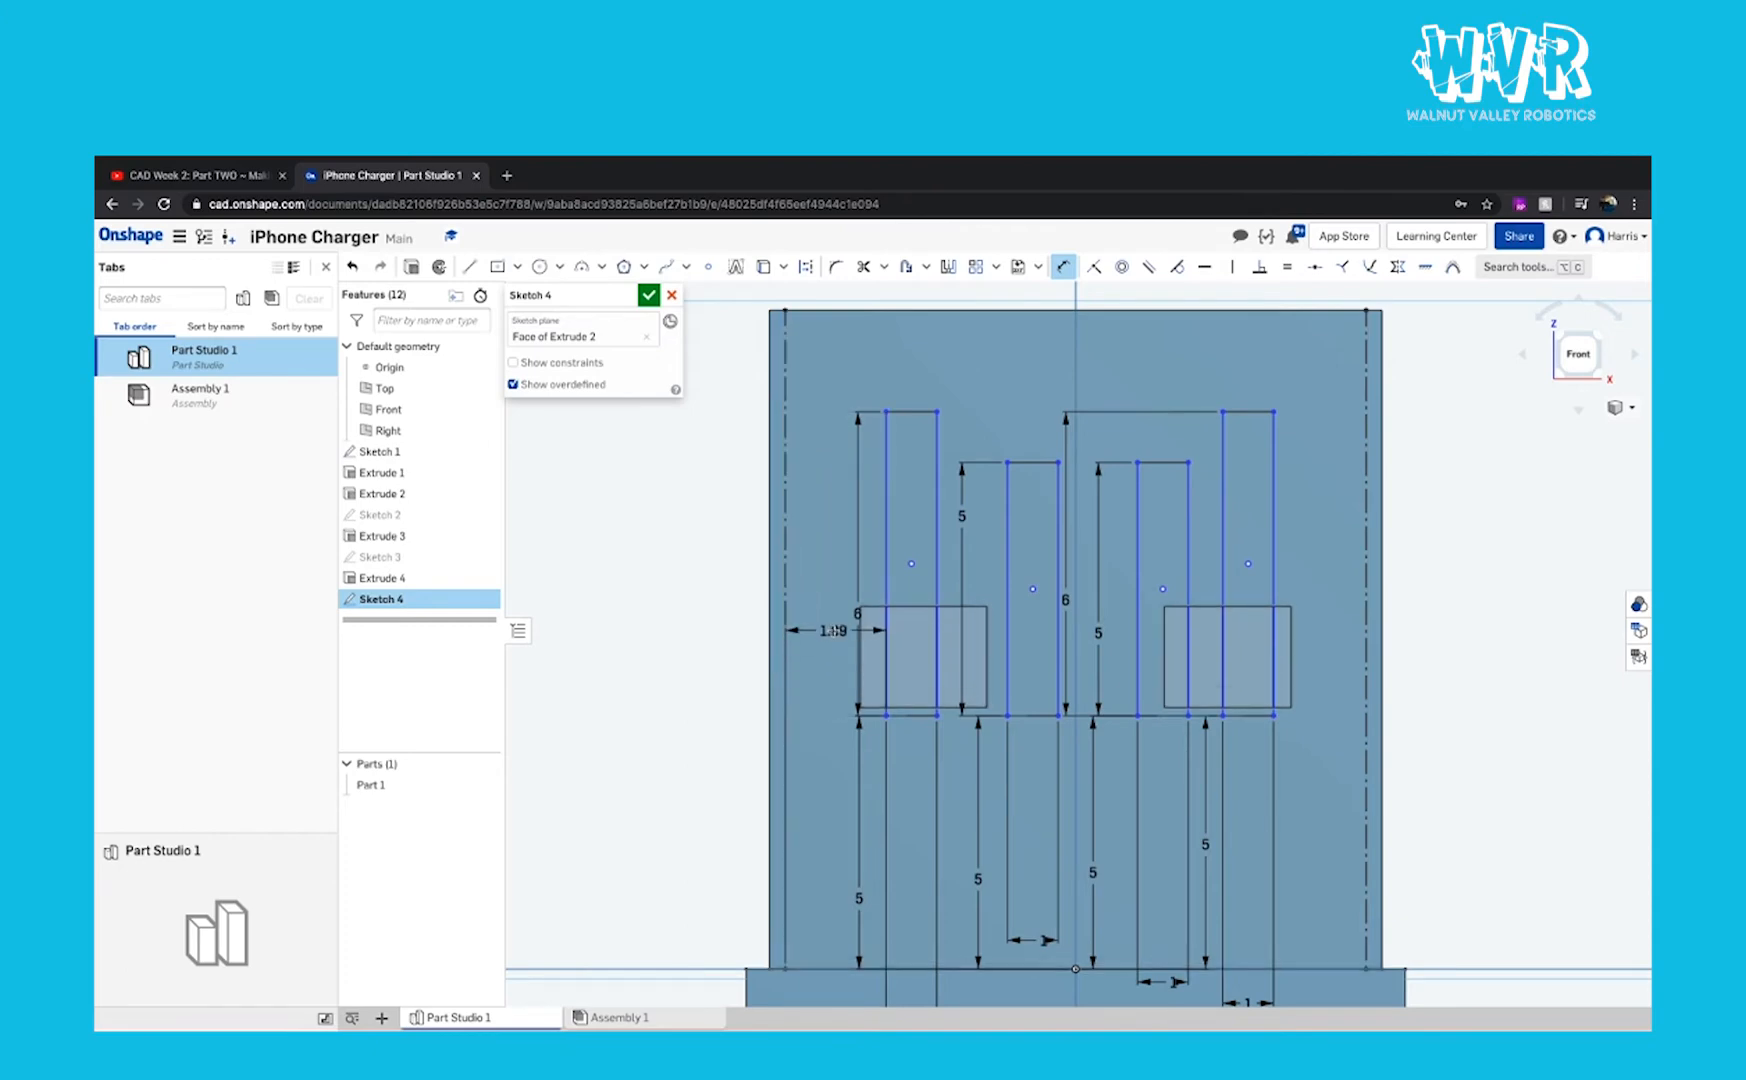
left_click(832, 630)
type("1")
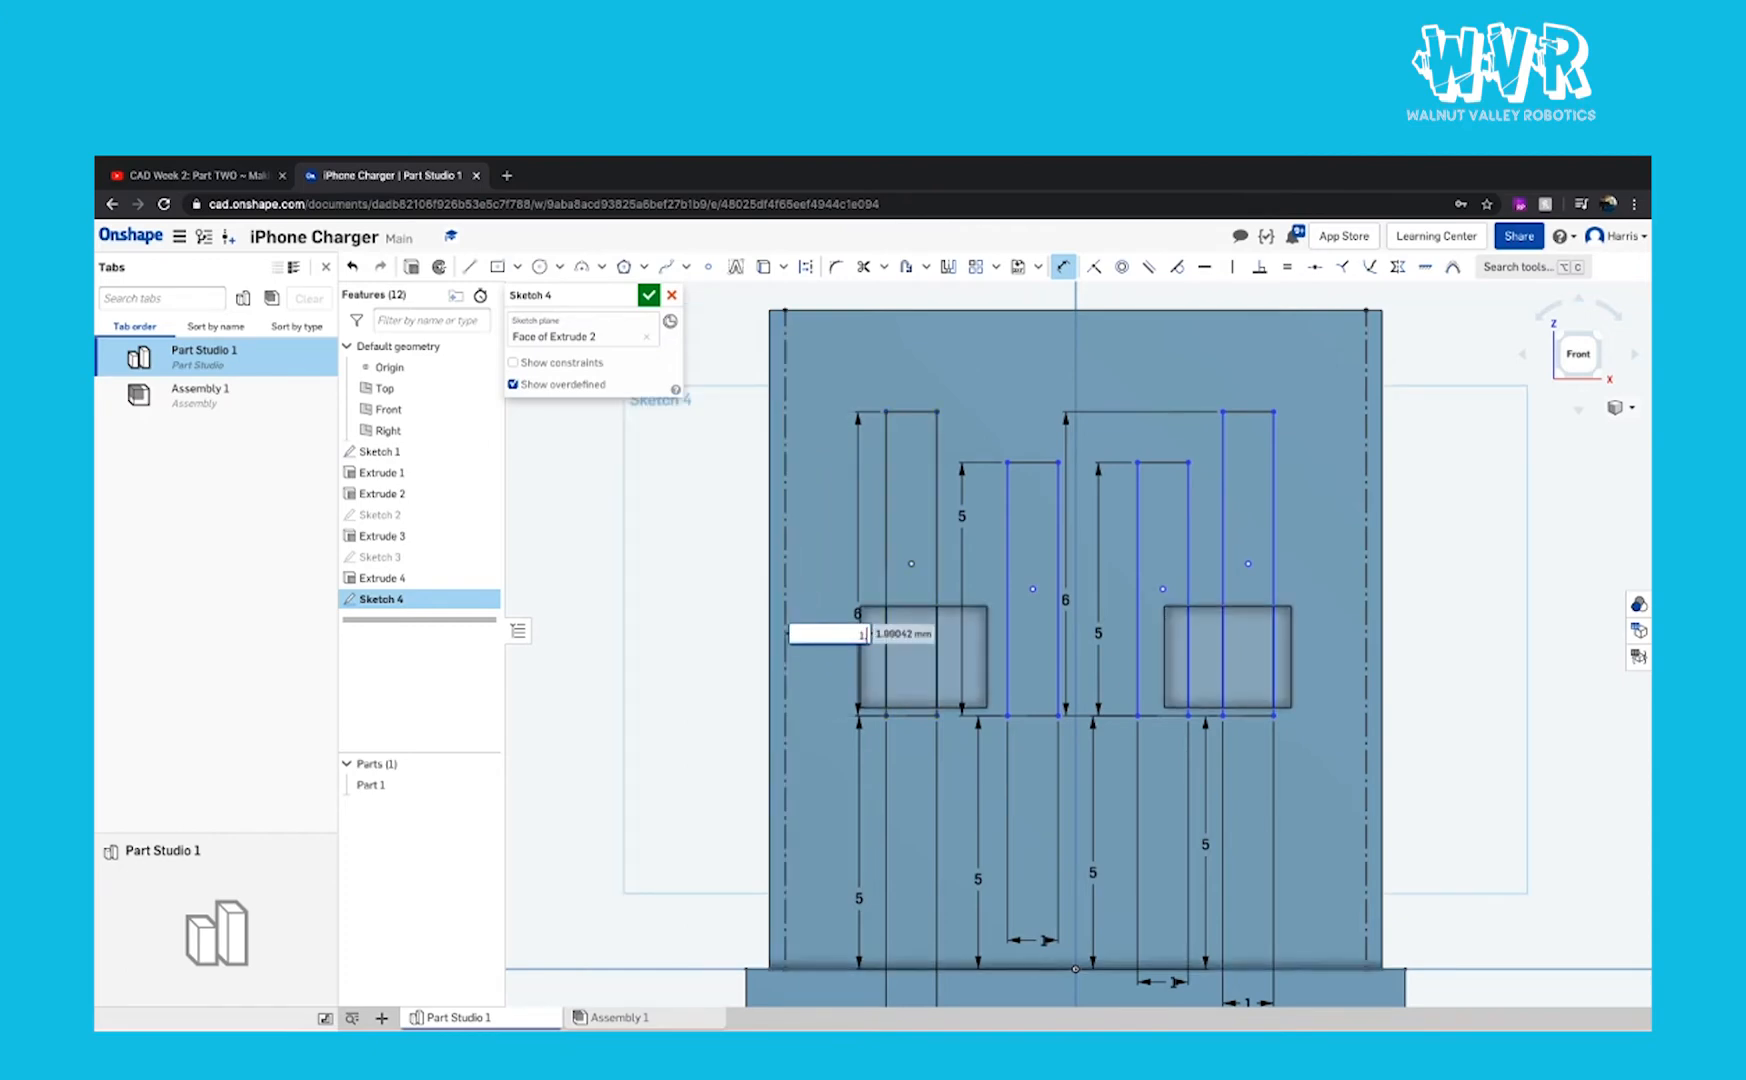
type(".5")
key("Return")
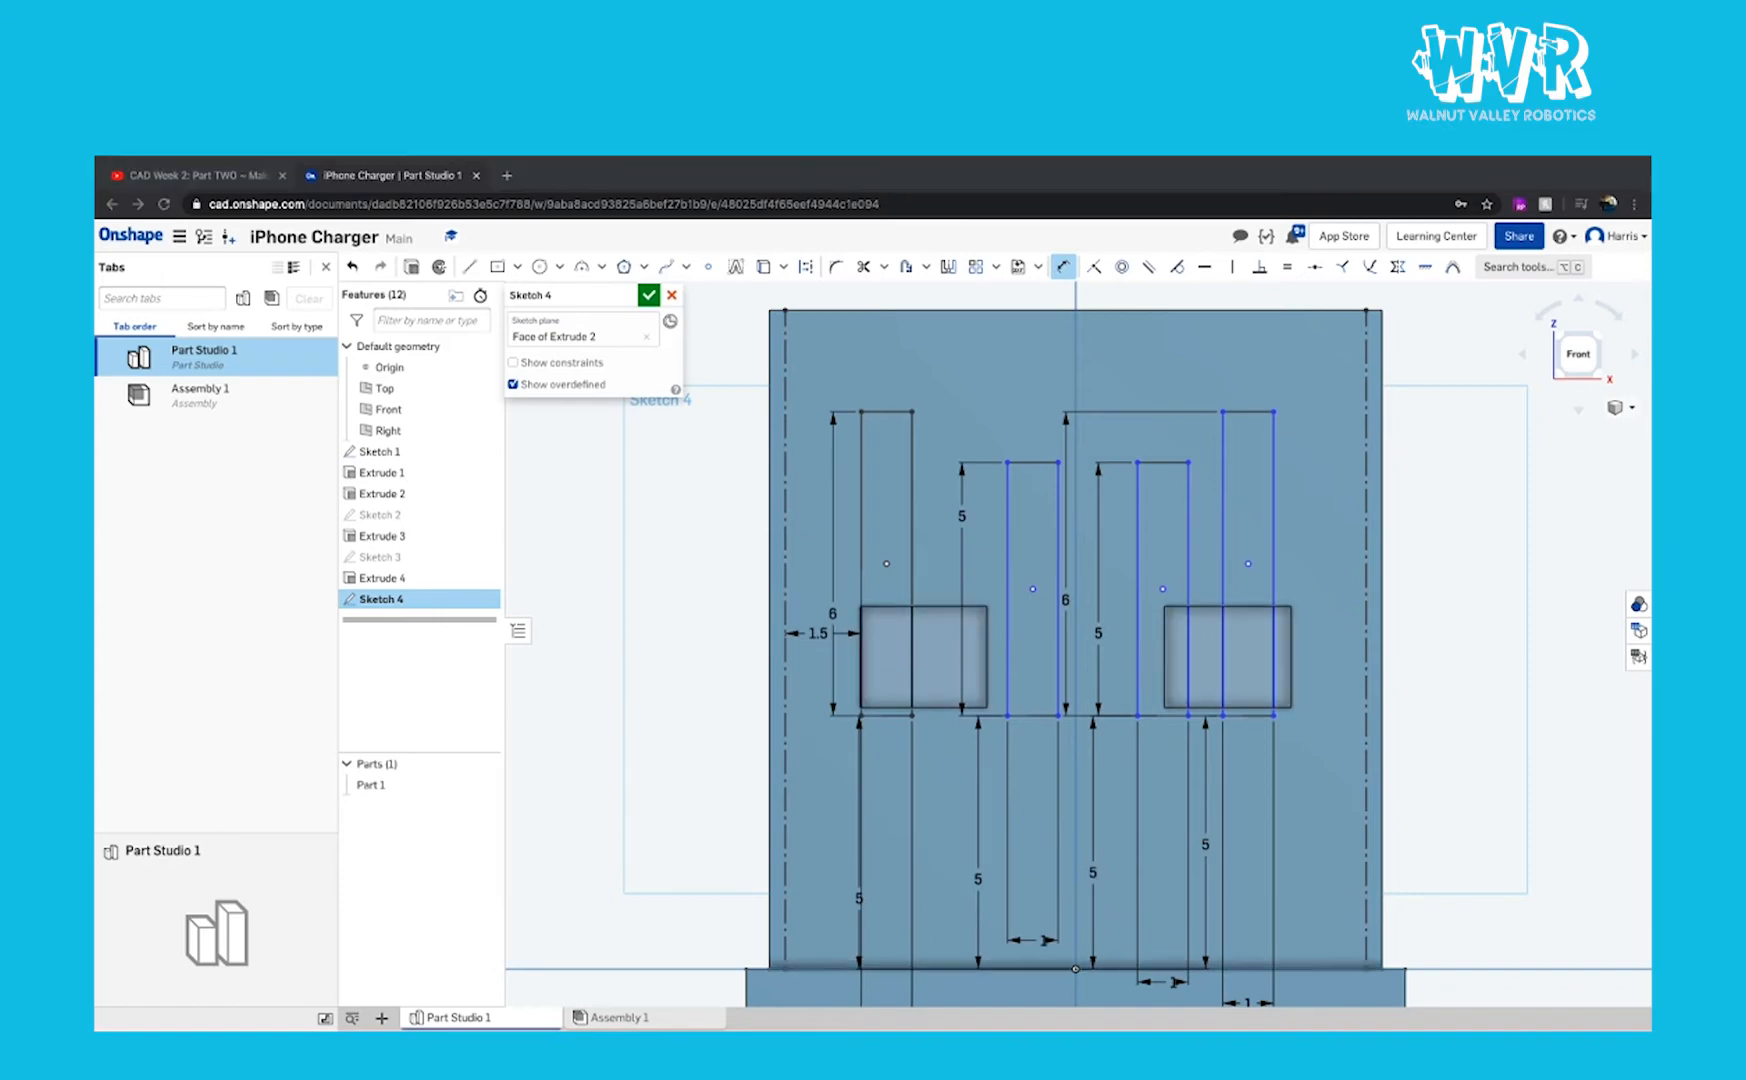
Step: Set the gap between the first and second upright rectangles from the left to 2 mm
left_click(912, 674)
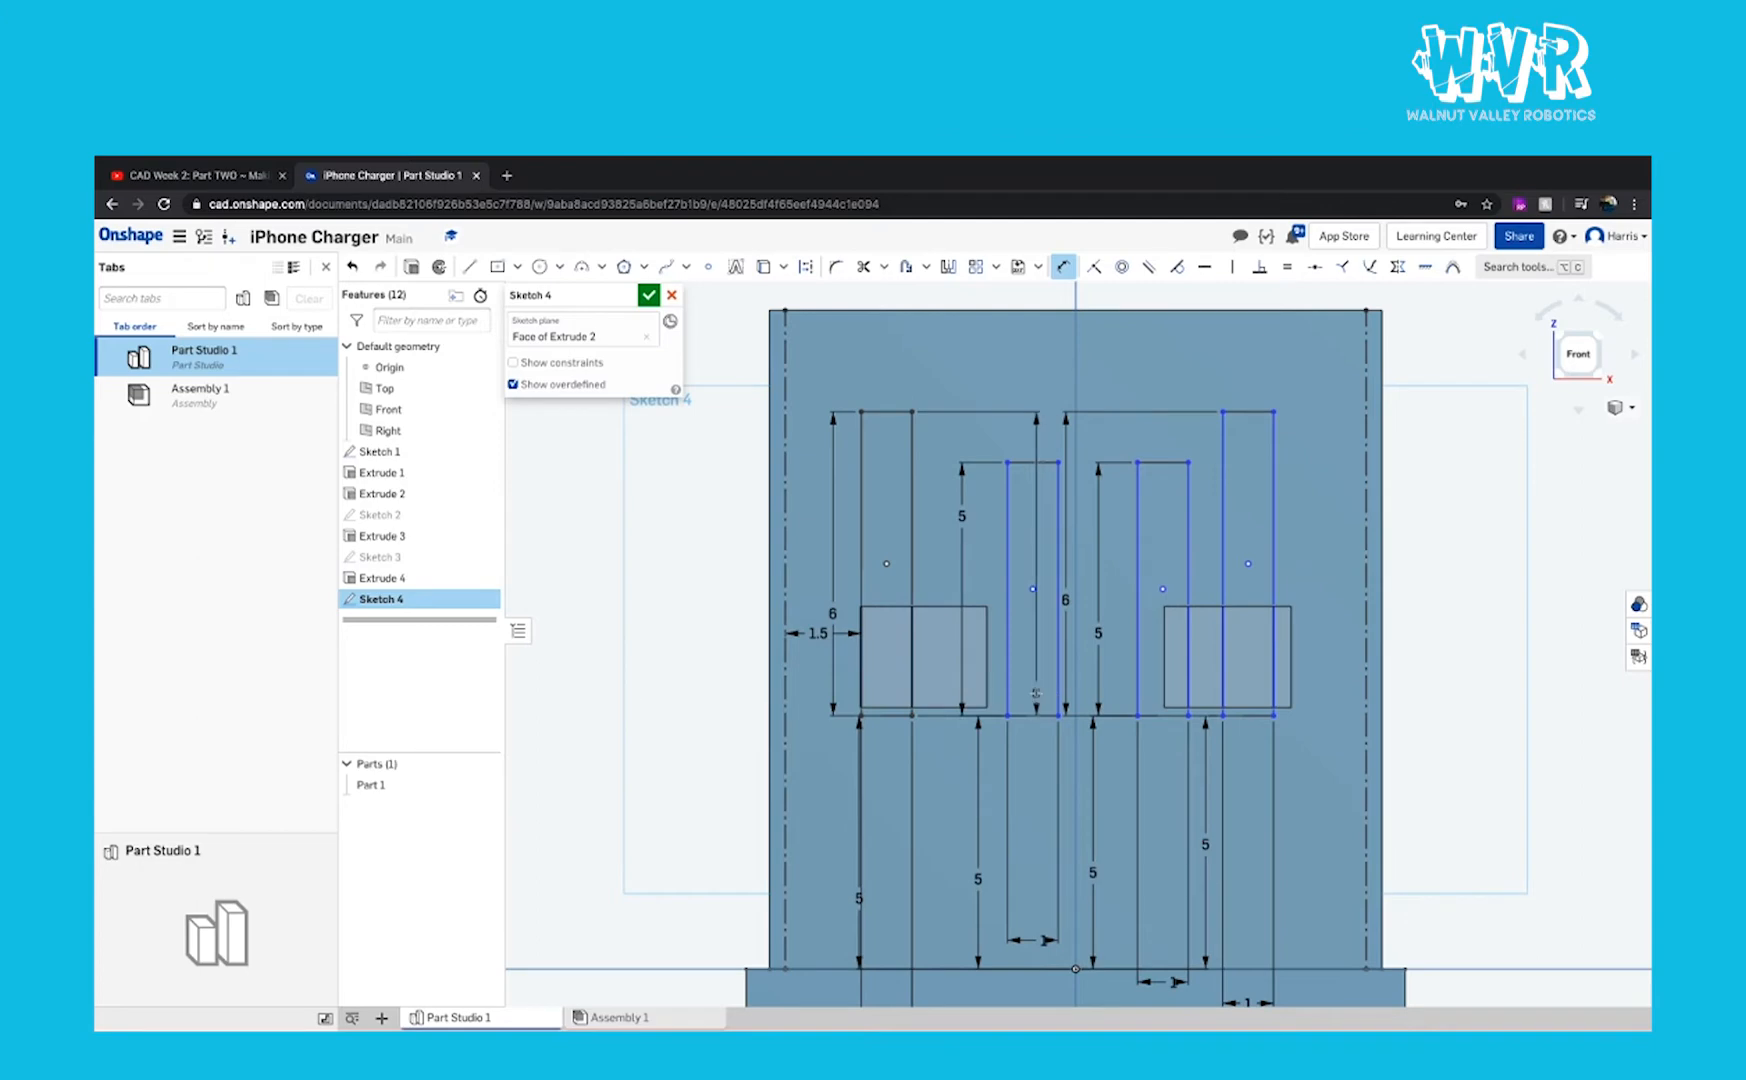
left_click(1007, 690)
left_click(939, 675)
type("2")
key("Return")
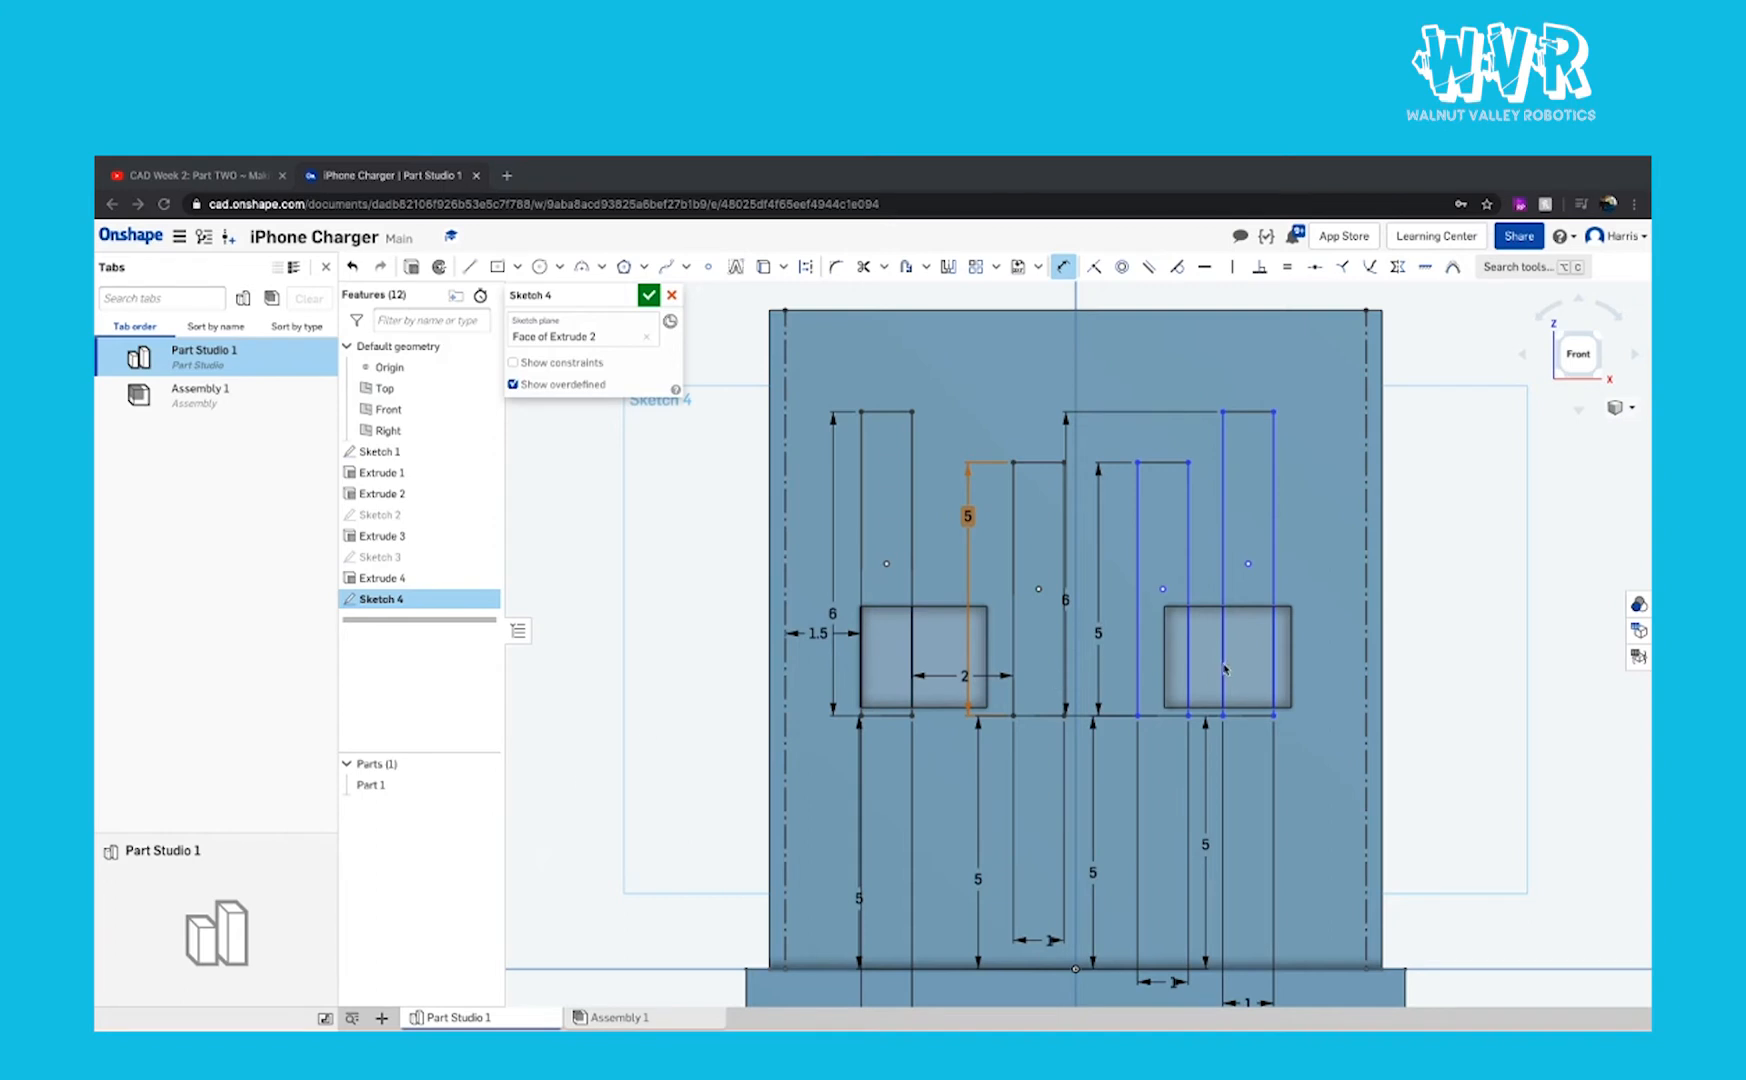
Step: Dimension the rightmost upright rectangle's outer side 1.5 mm from the right construction line
left_click(1275, 645)
left_click(1367, 635)
type("1.5")
key("Return")
Step: Set the gap between the two right upright rectangles to 2 mm
left_click(1239, 688)
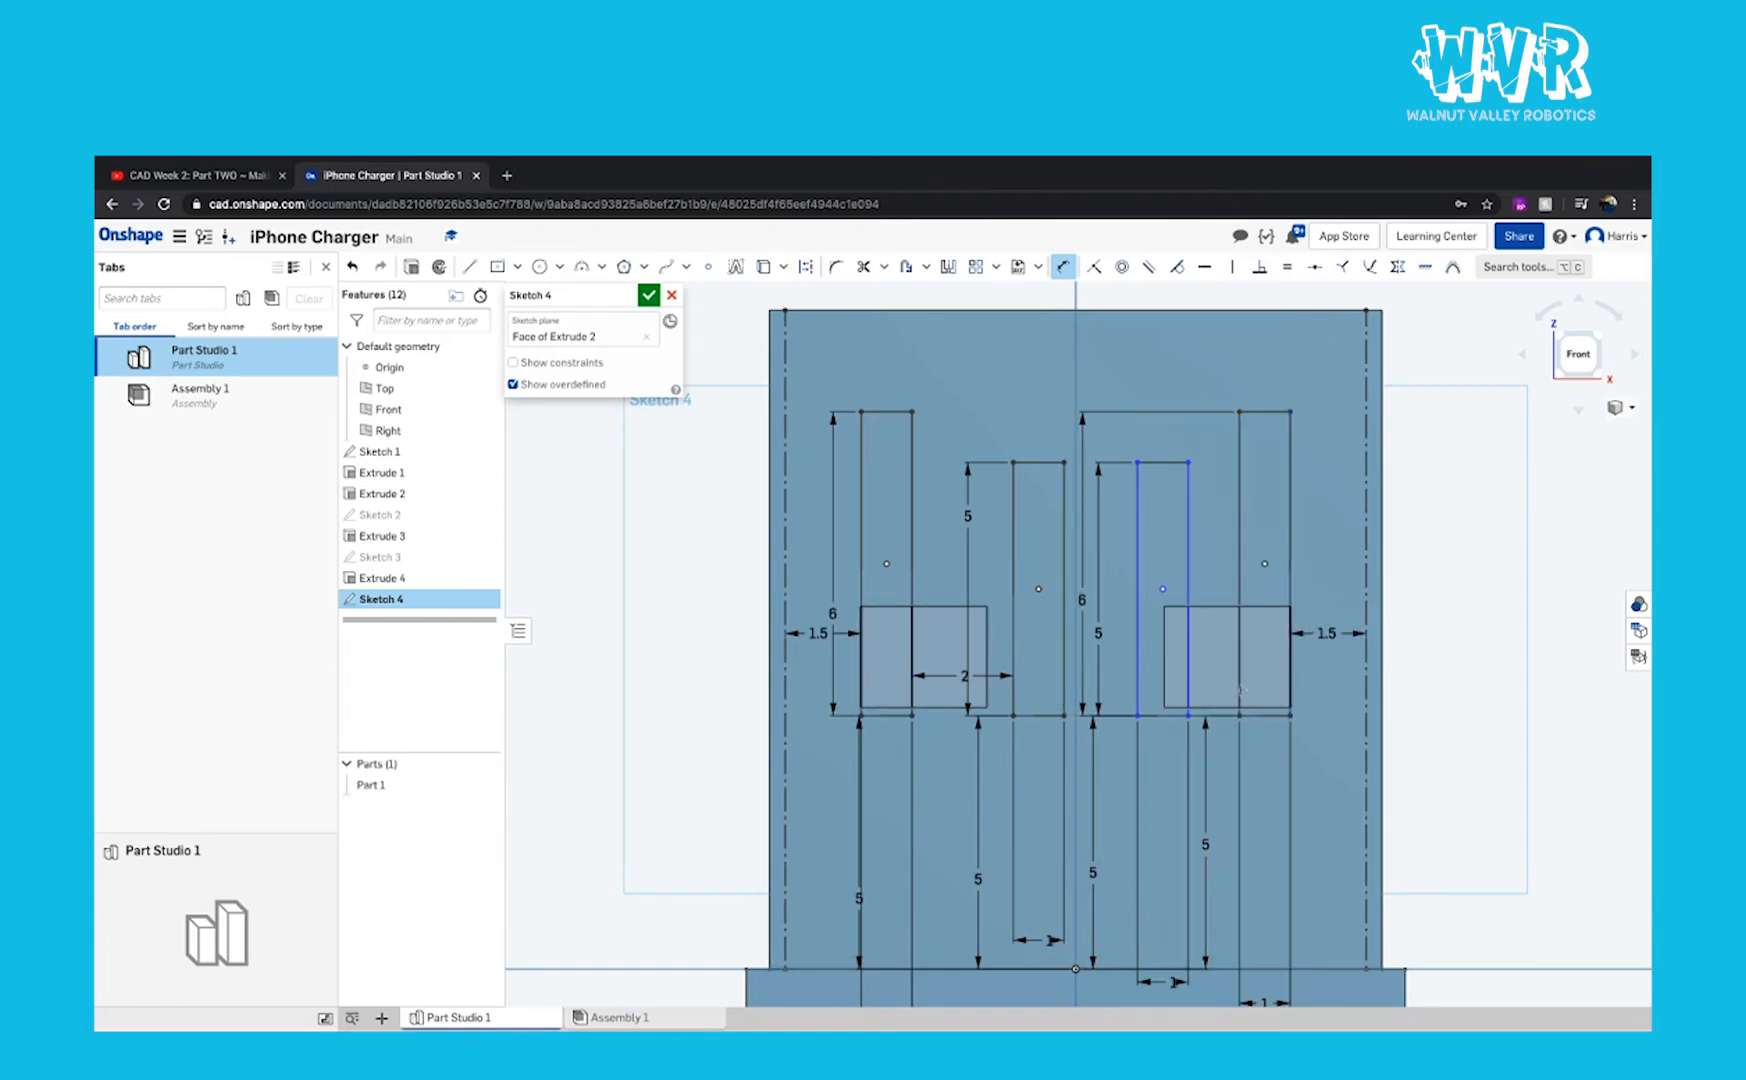
left_click(1188, 687)
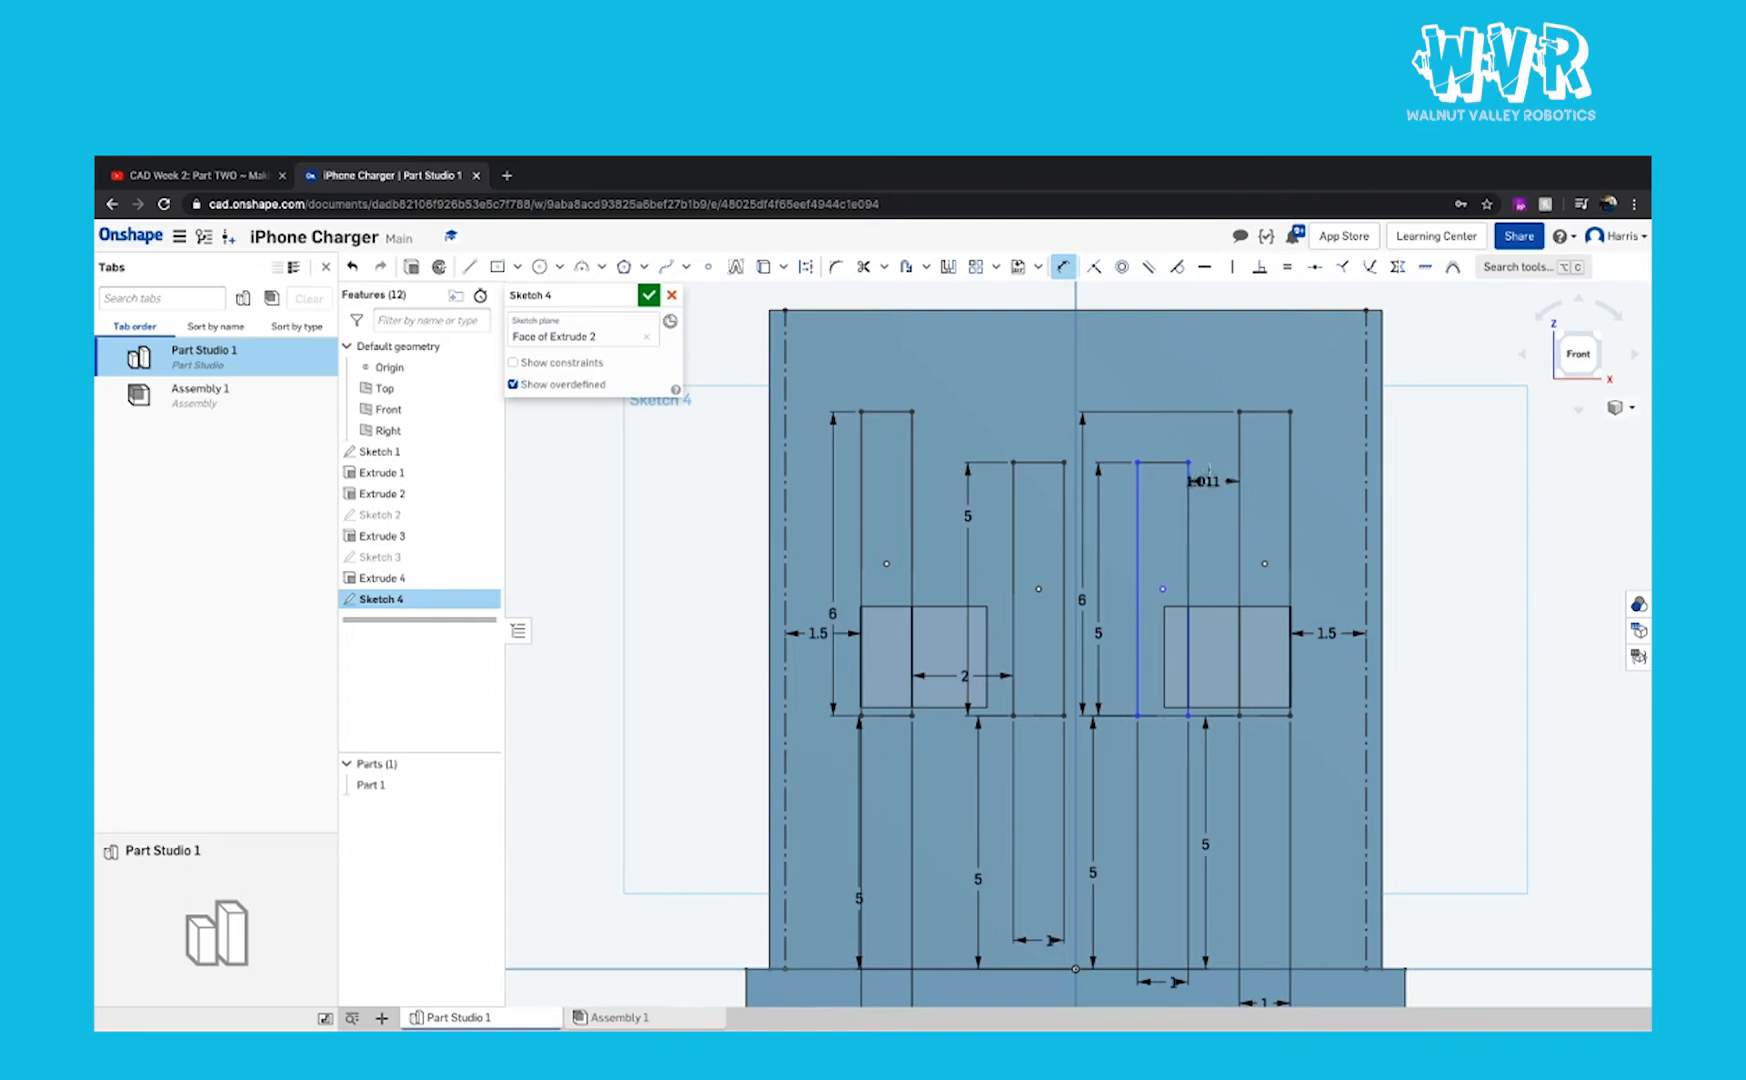
left_click(1208, 442)
type("2")
key("Return")
scroll(1118, 607, "up", 2)
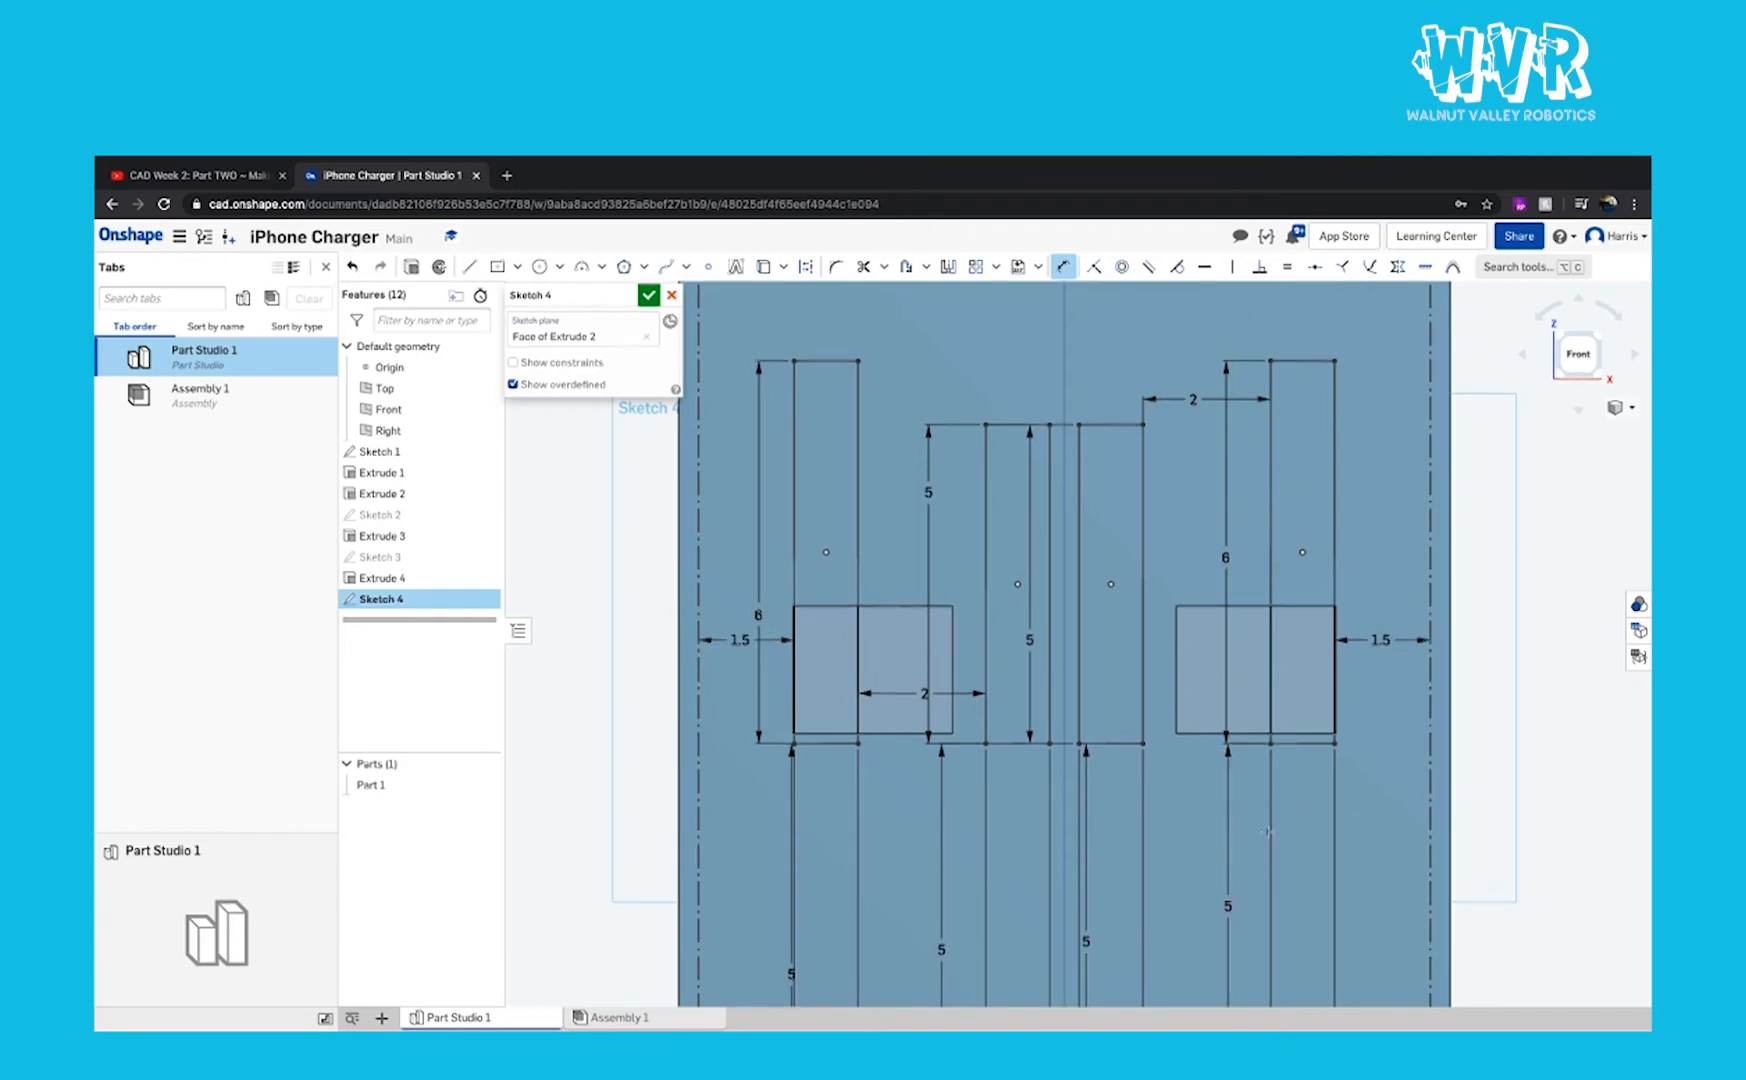
Step: Cut the four upright rectangles 0.2 mm deep into the connector shell's inner face
key("shift+e")
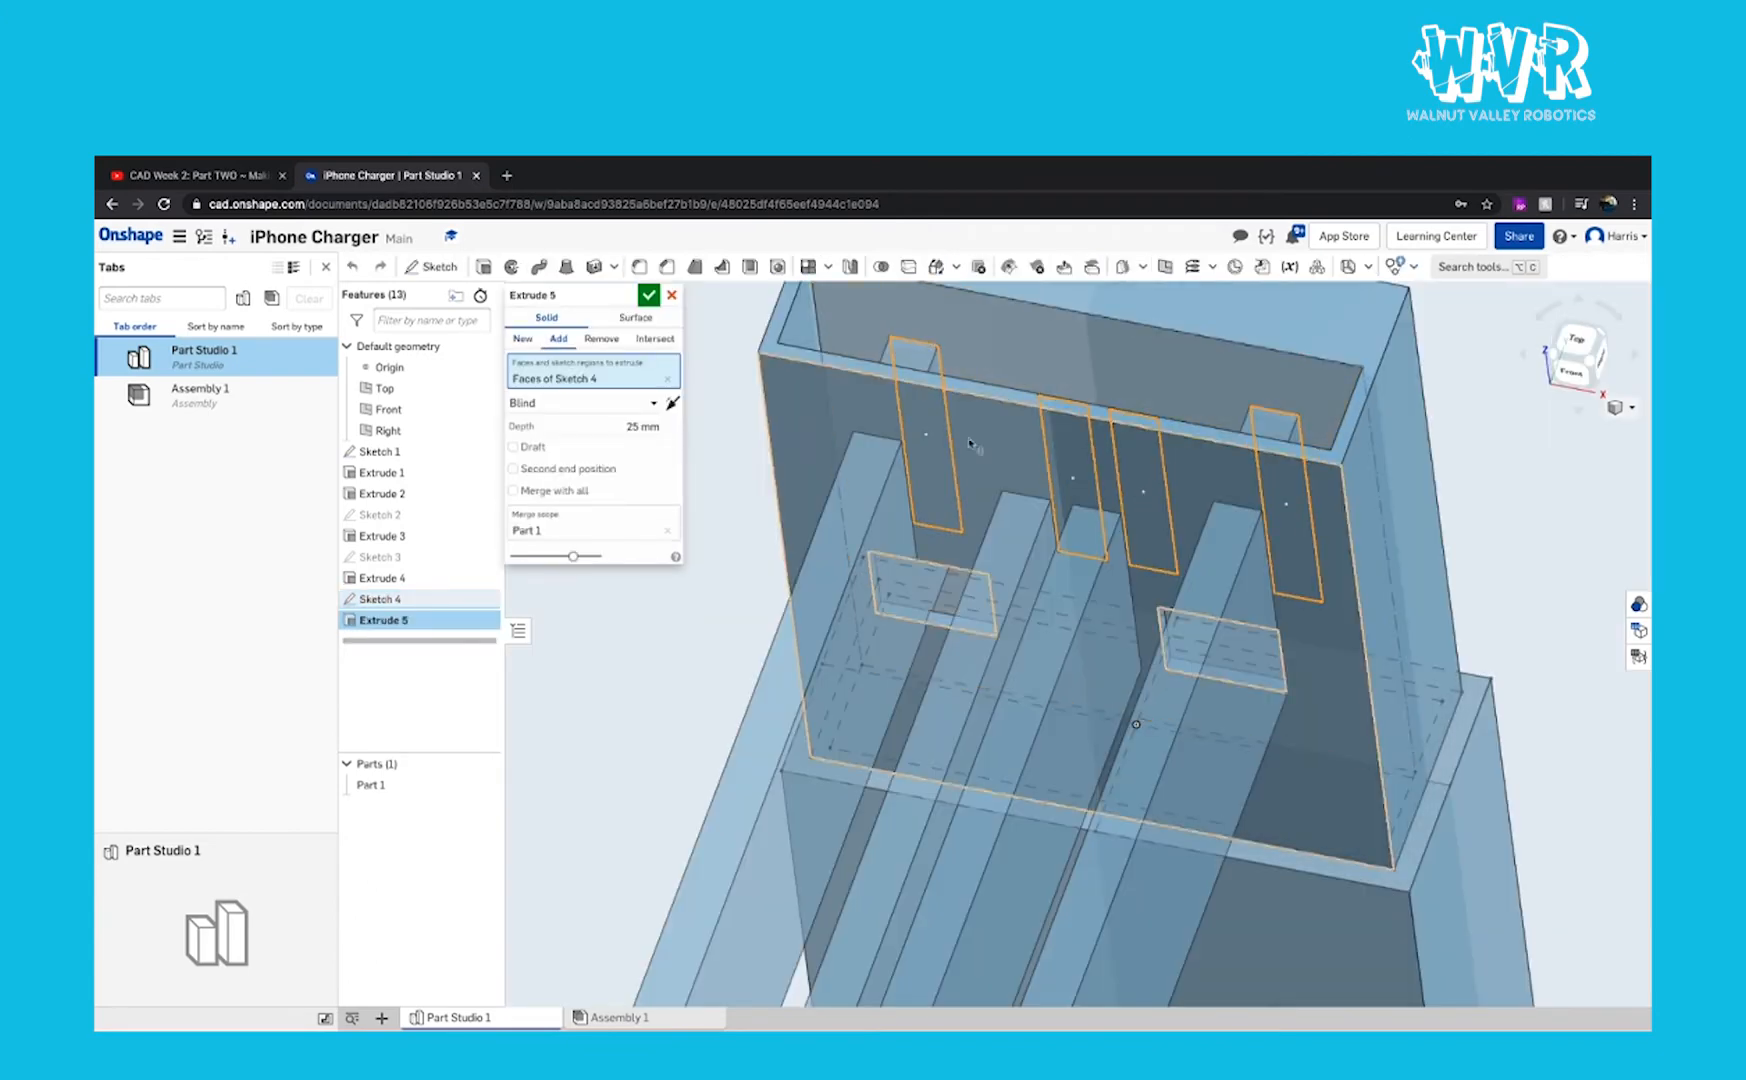
left_click(671, 403)
left_click(634, 428)
type("0.1")
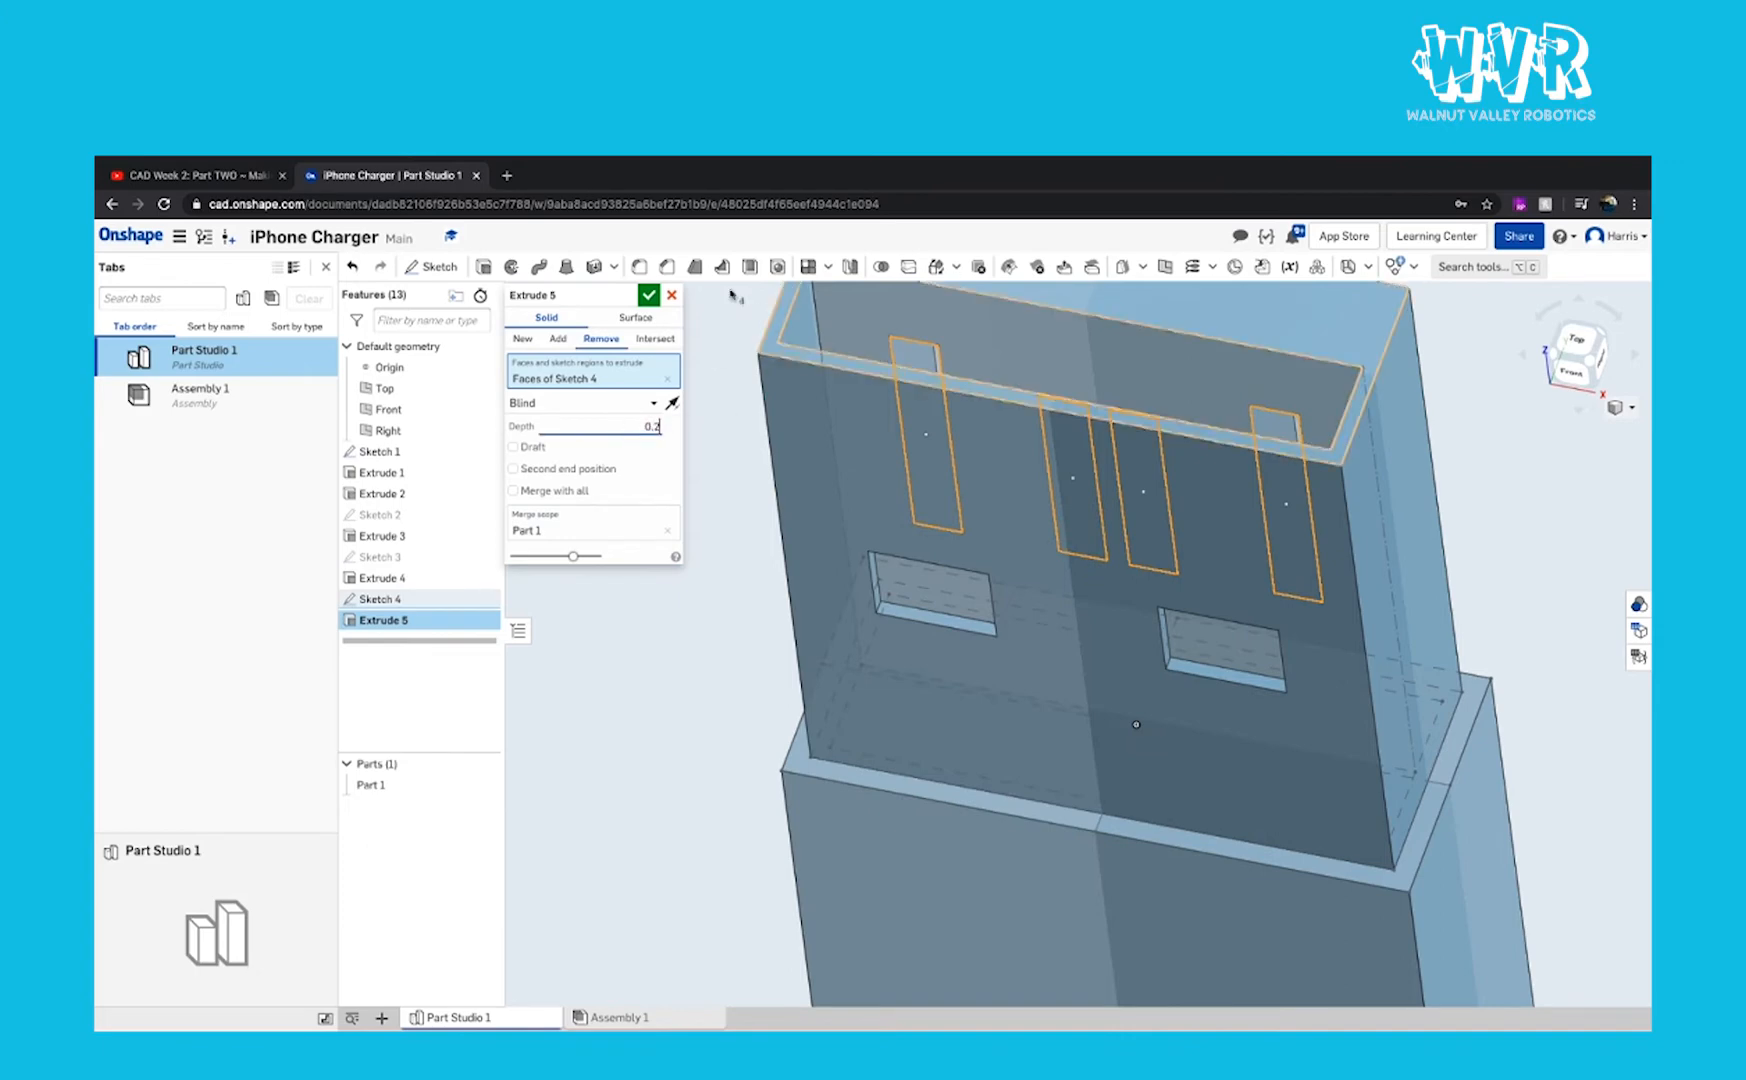
left_click(650, 298)
right_click_drag(925, 399, 928, 450)
scroll(1125, 351, "up", 1)
scroll(1122, 355, "up", 2)
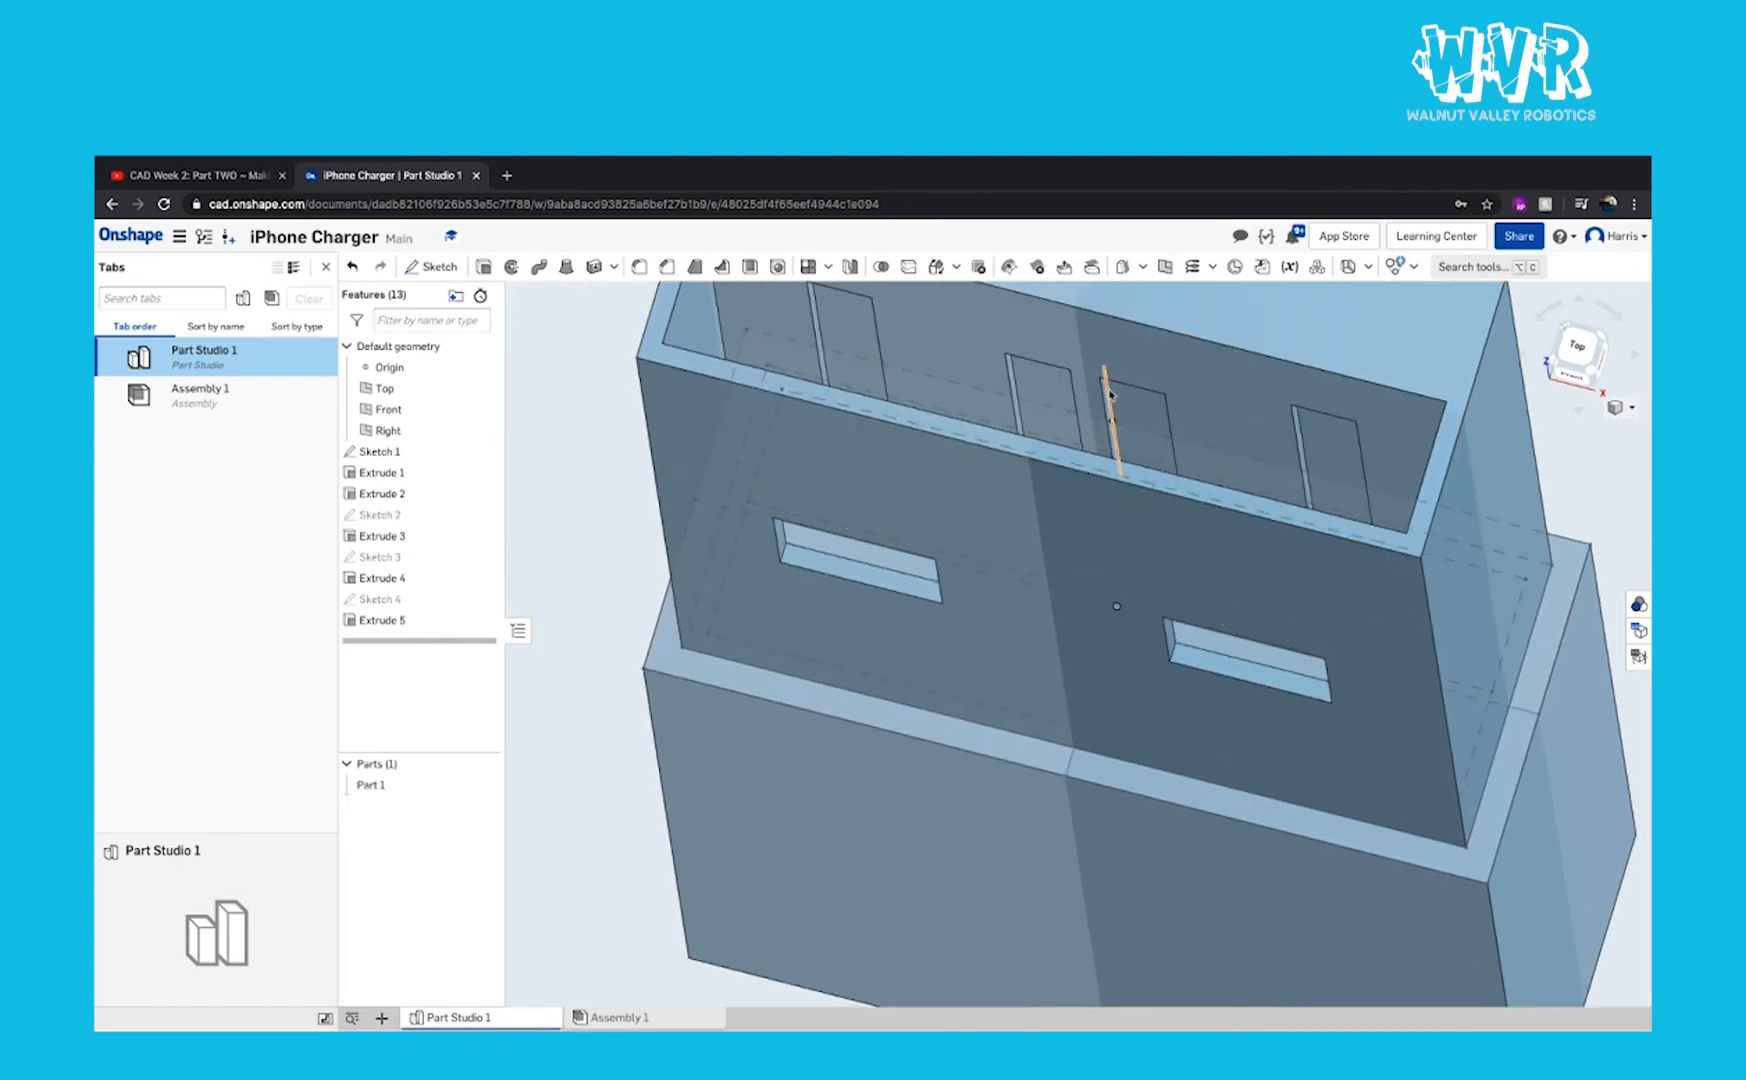
scroll(806, 297, "down", 5)
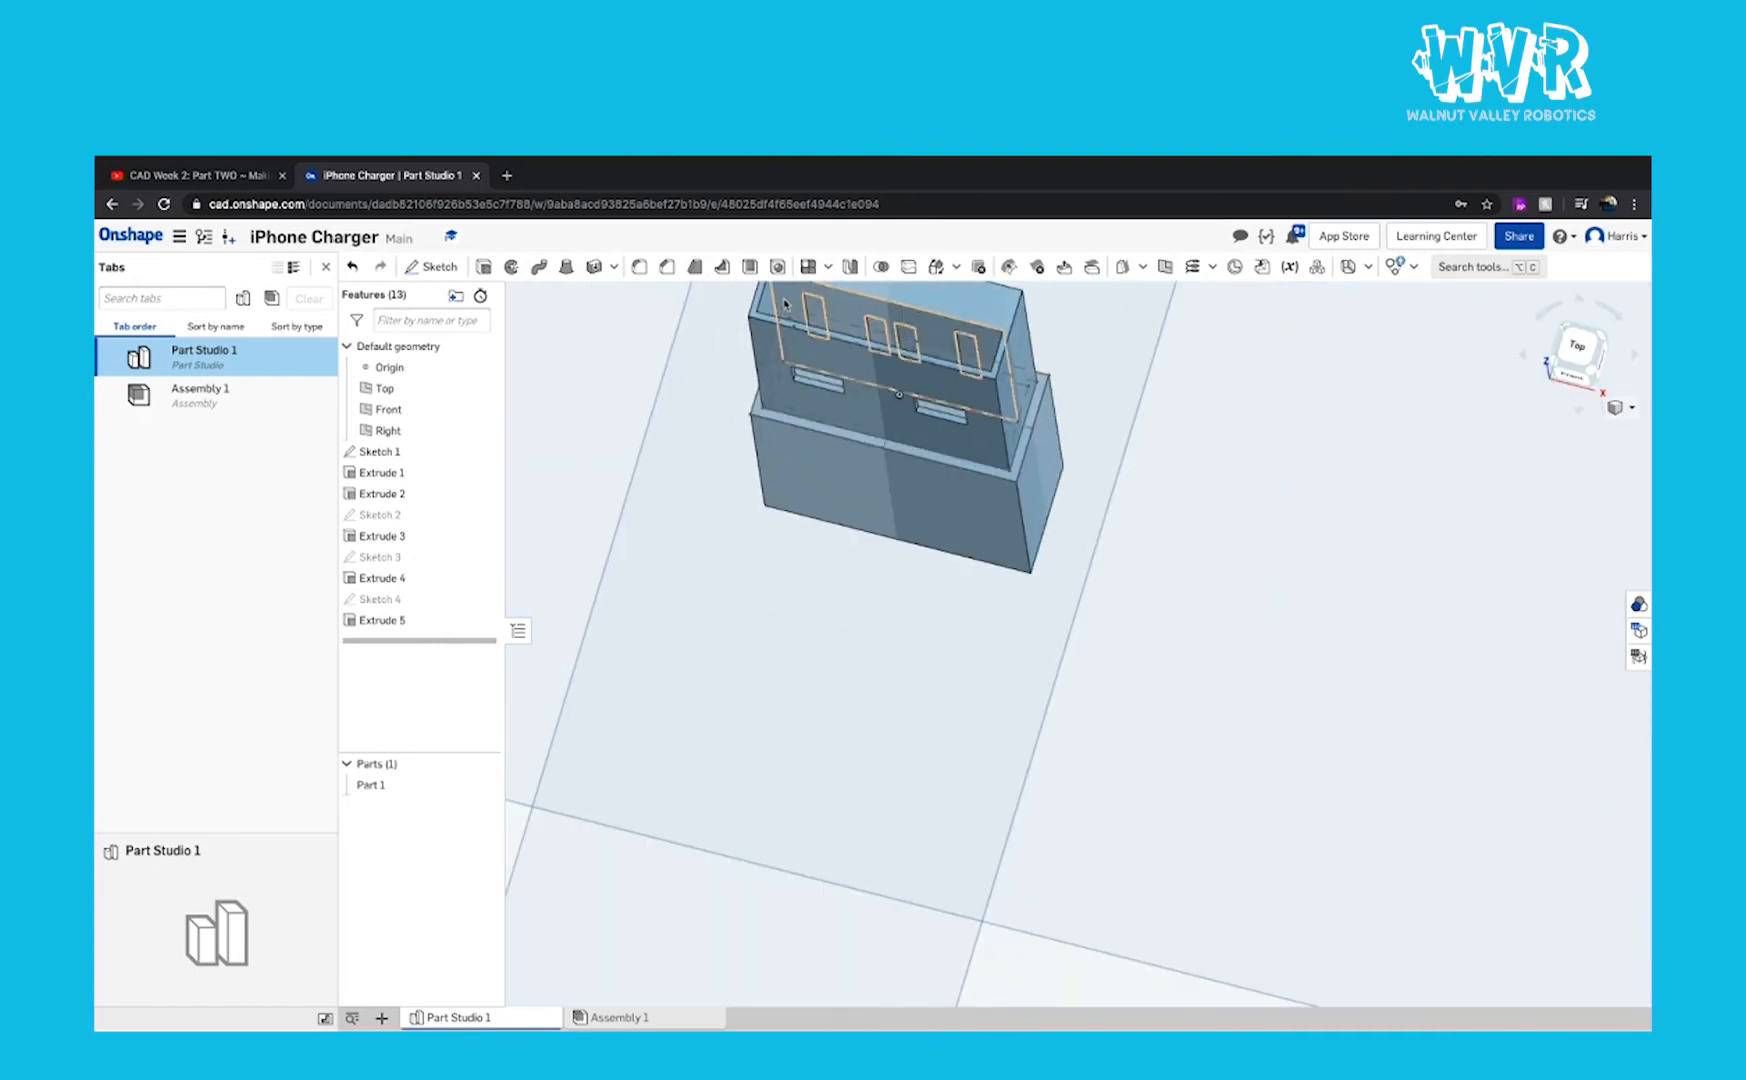
scroll(787, 297, "up", 1)
Step: Start a new sketch on the leftmost strip recess's face and view it normal to the sketch plane
left_click(440, 267)
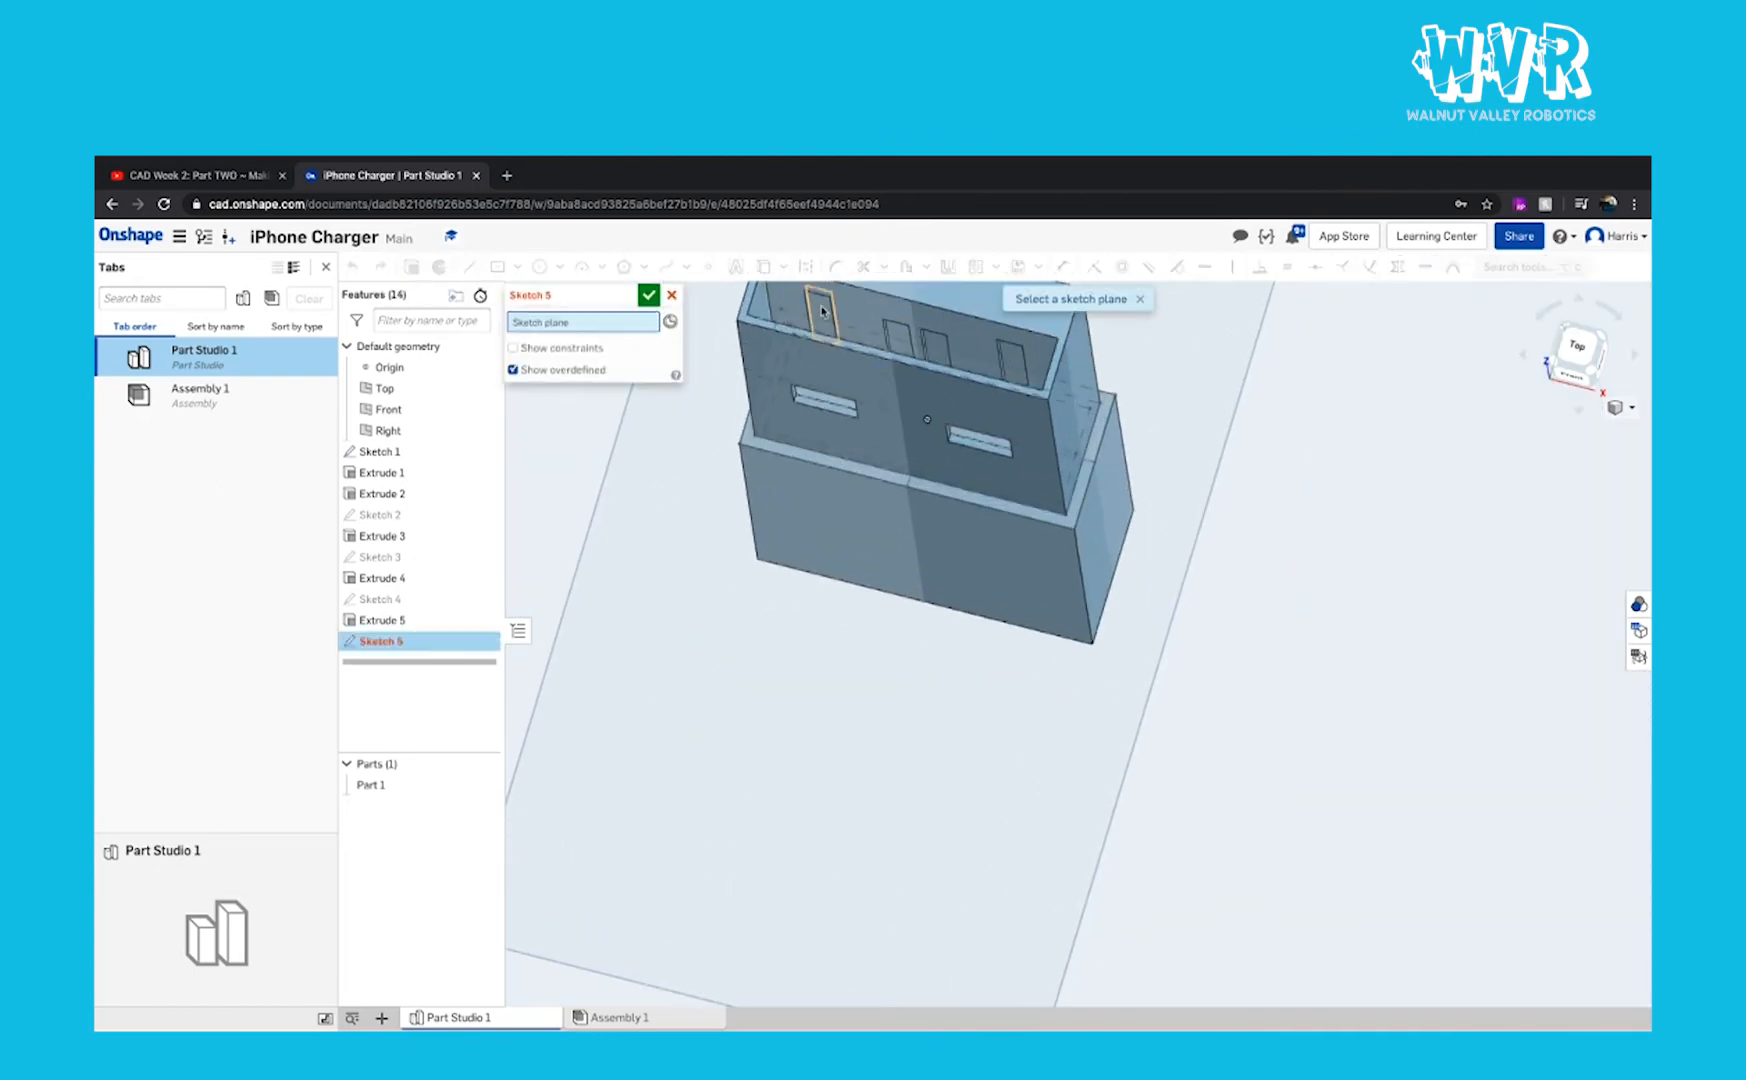
scroll(822, 311, "up", 5)
left_click(822, 311)
right_click(822, 311)
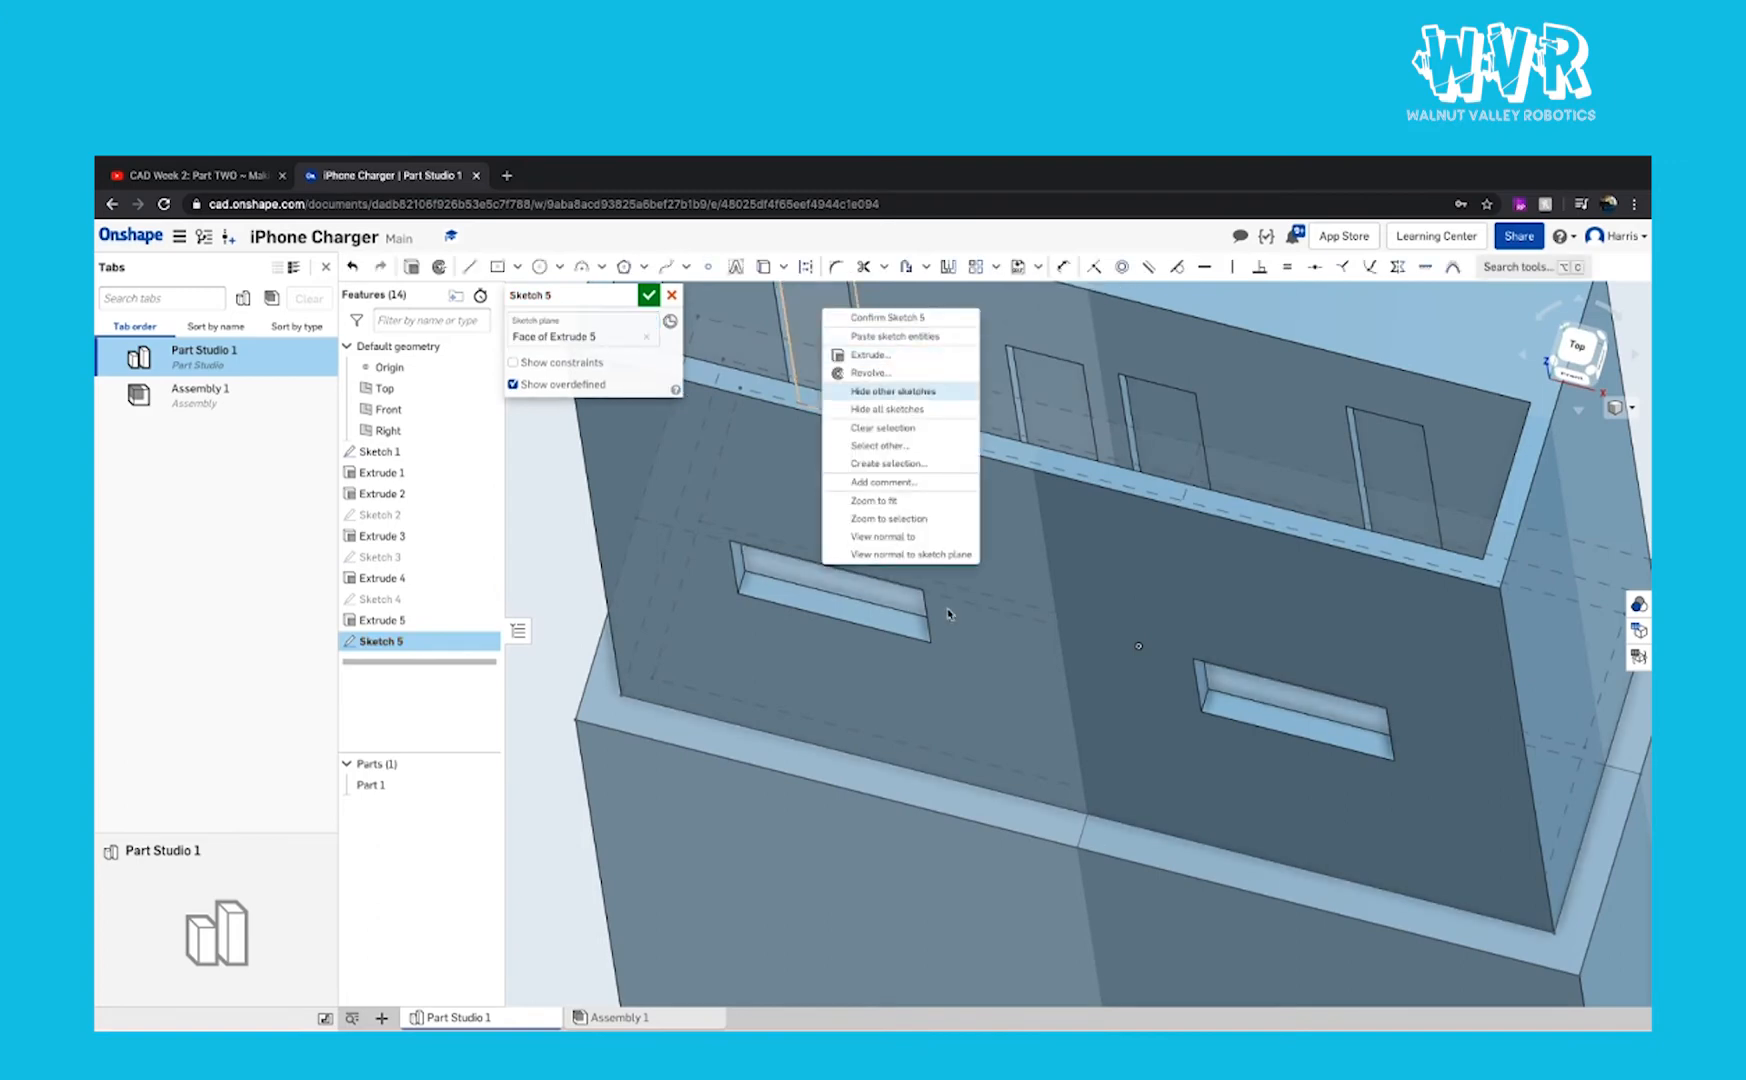
left_click(910, 554)
scroll(940, 557, "down", 3)
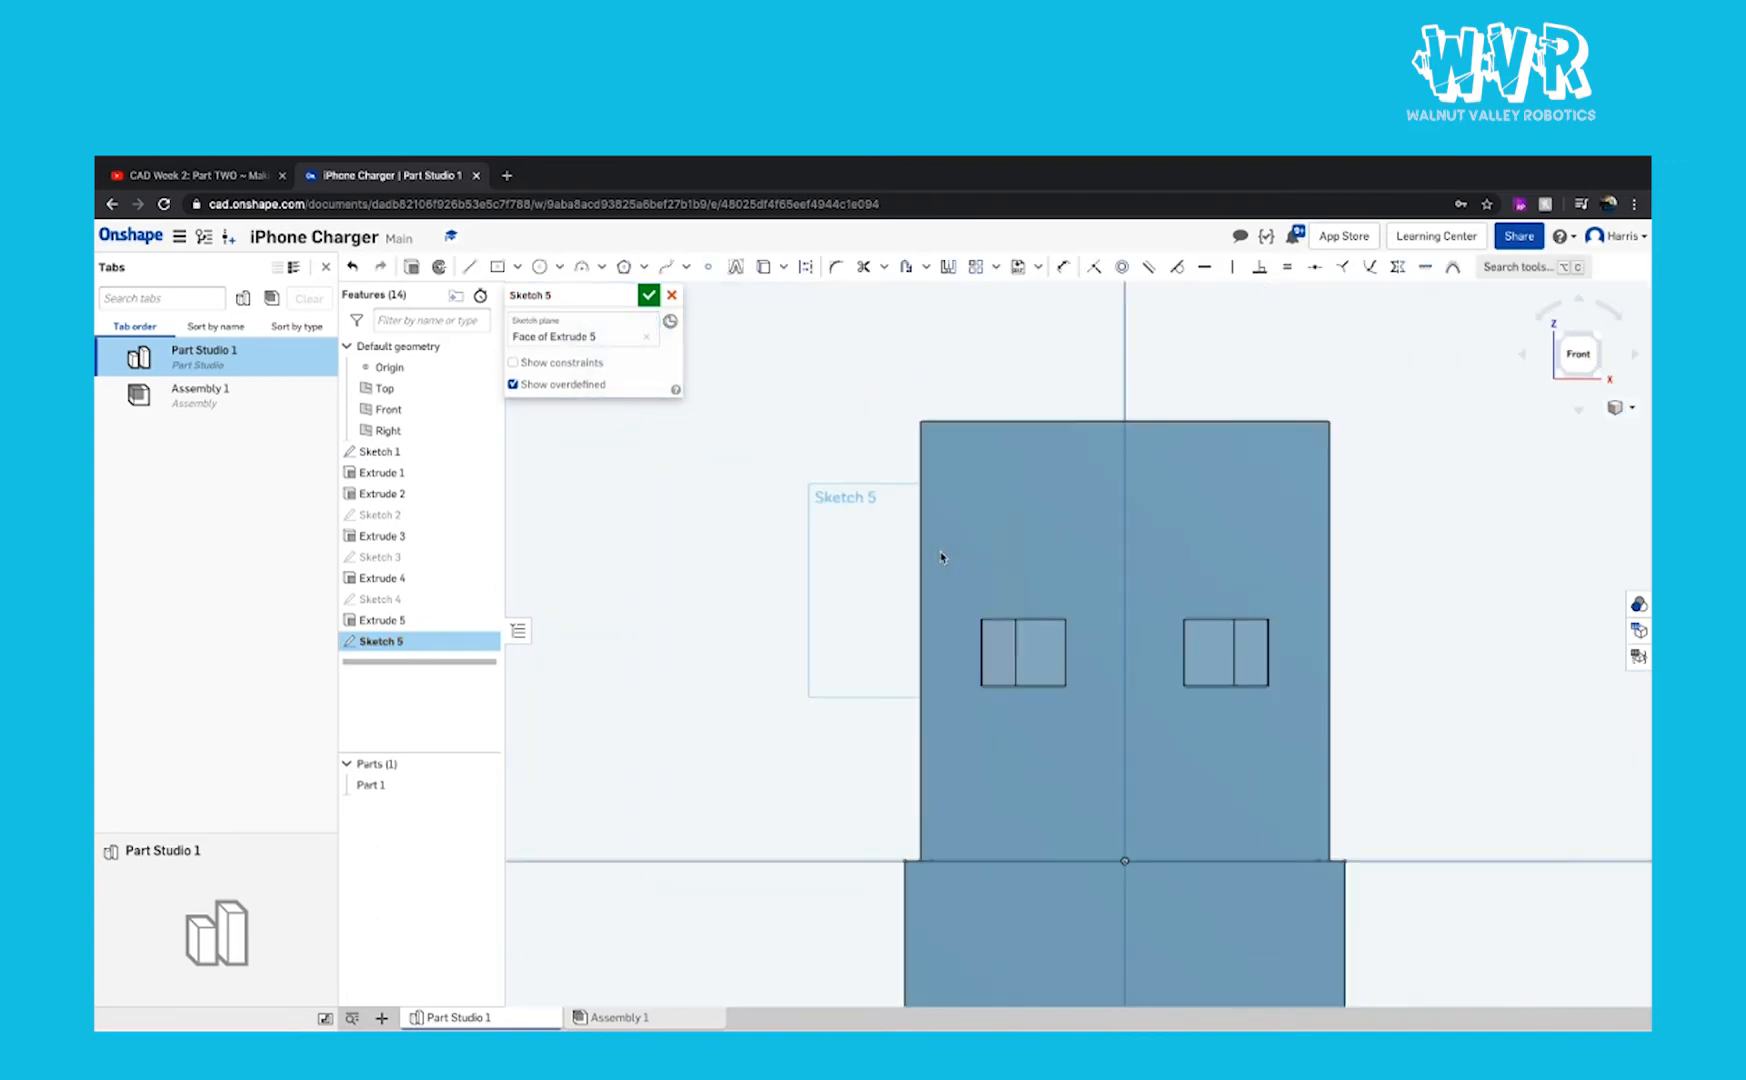
scroll(1168, 620, "up", 2)
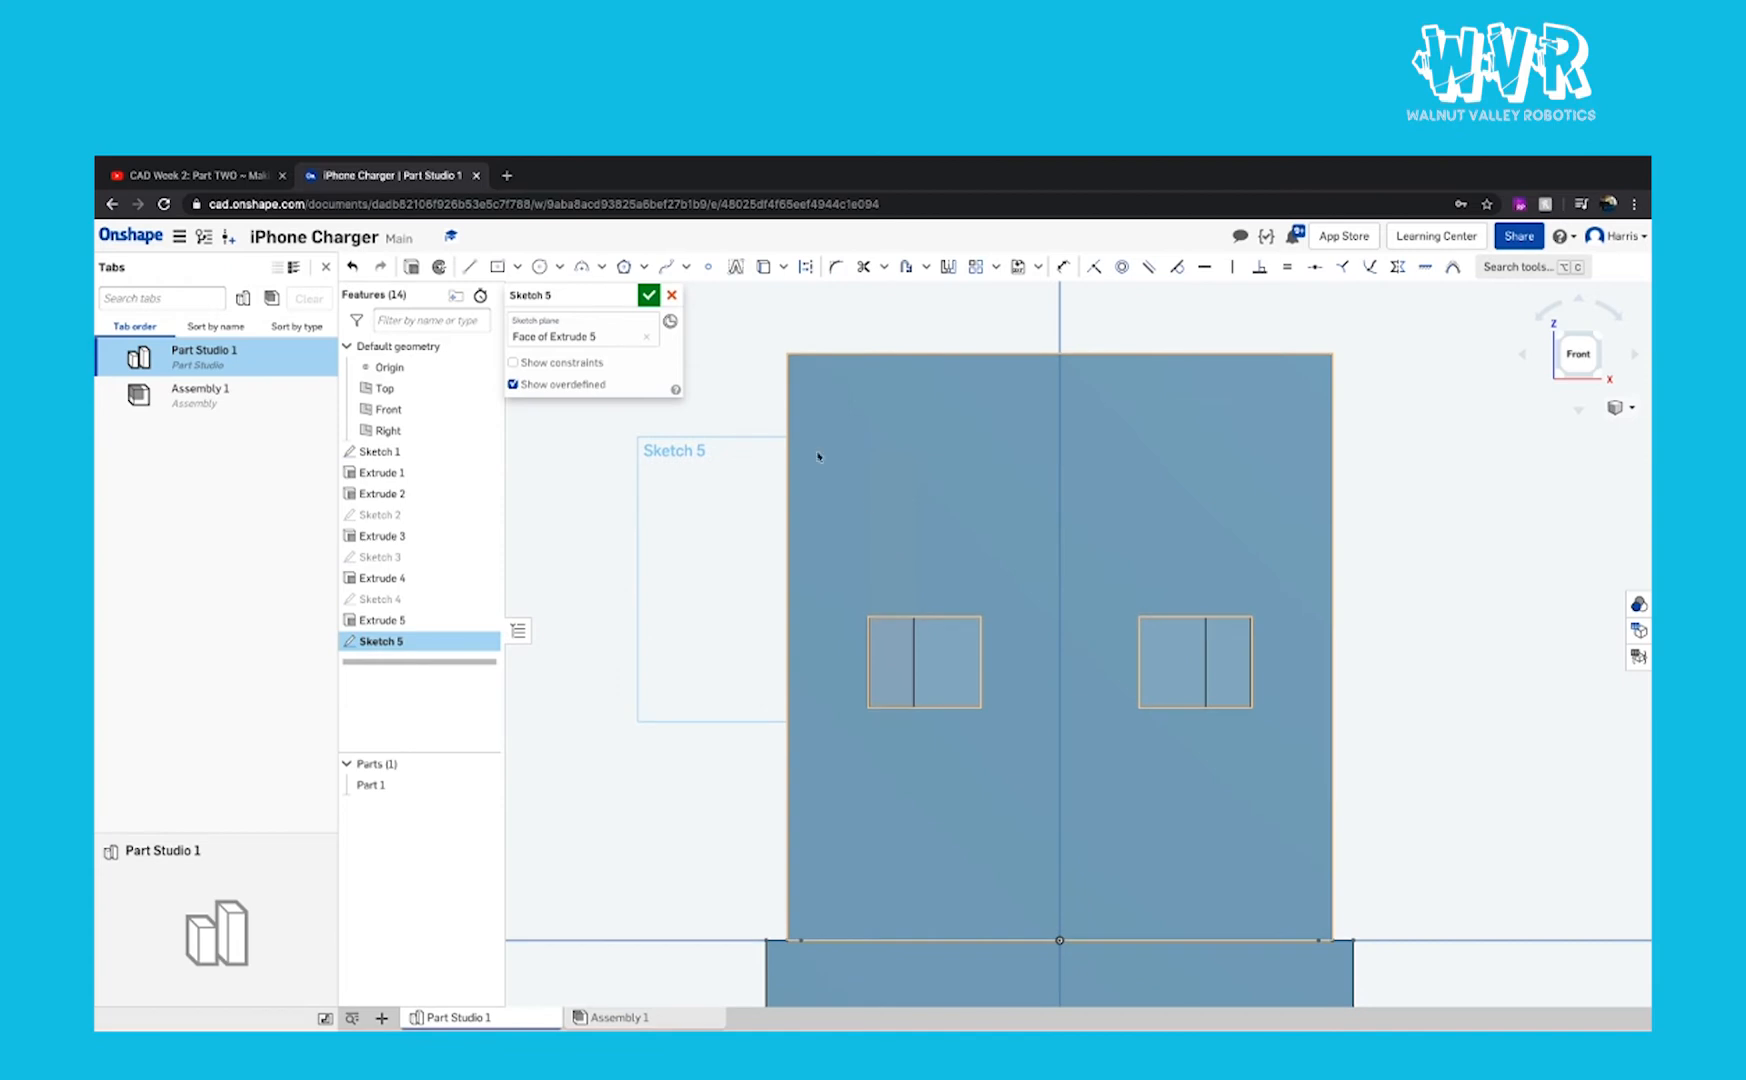
Step: Sketch four upright rectangles side by side above the connector's two openings, each about 1 mm wide and 2.8 mm tall
left_click(497, 266)
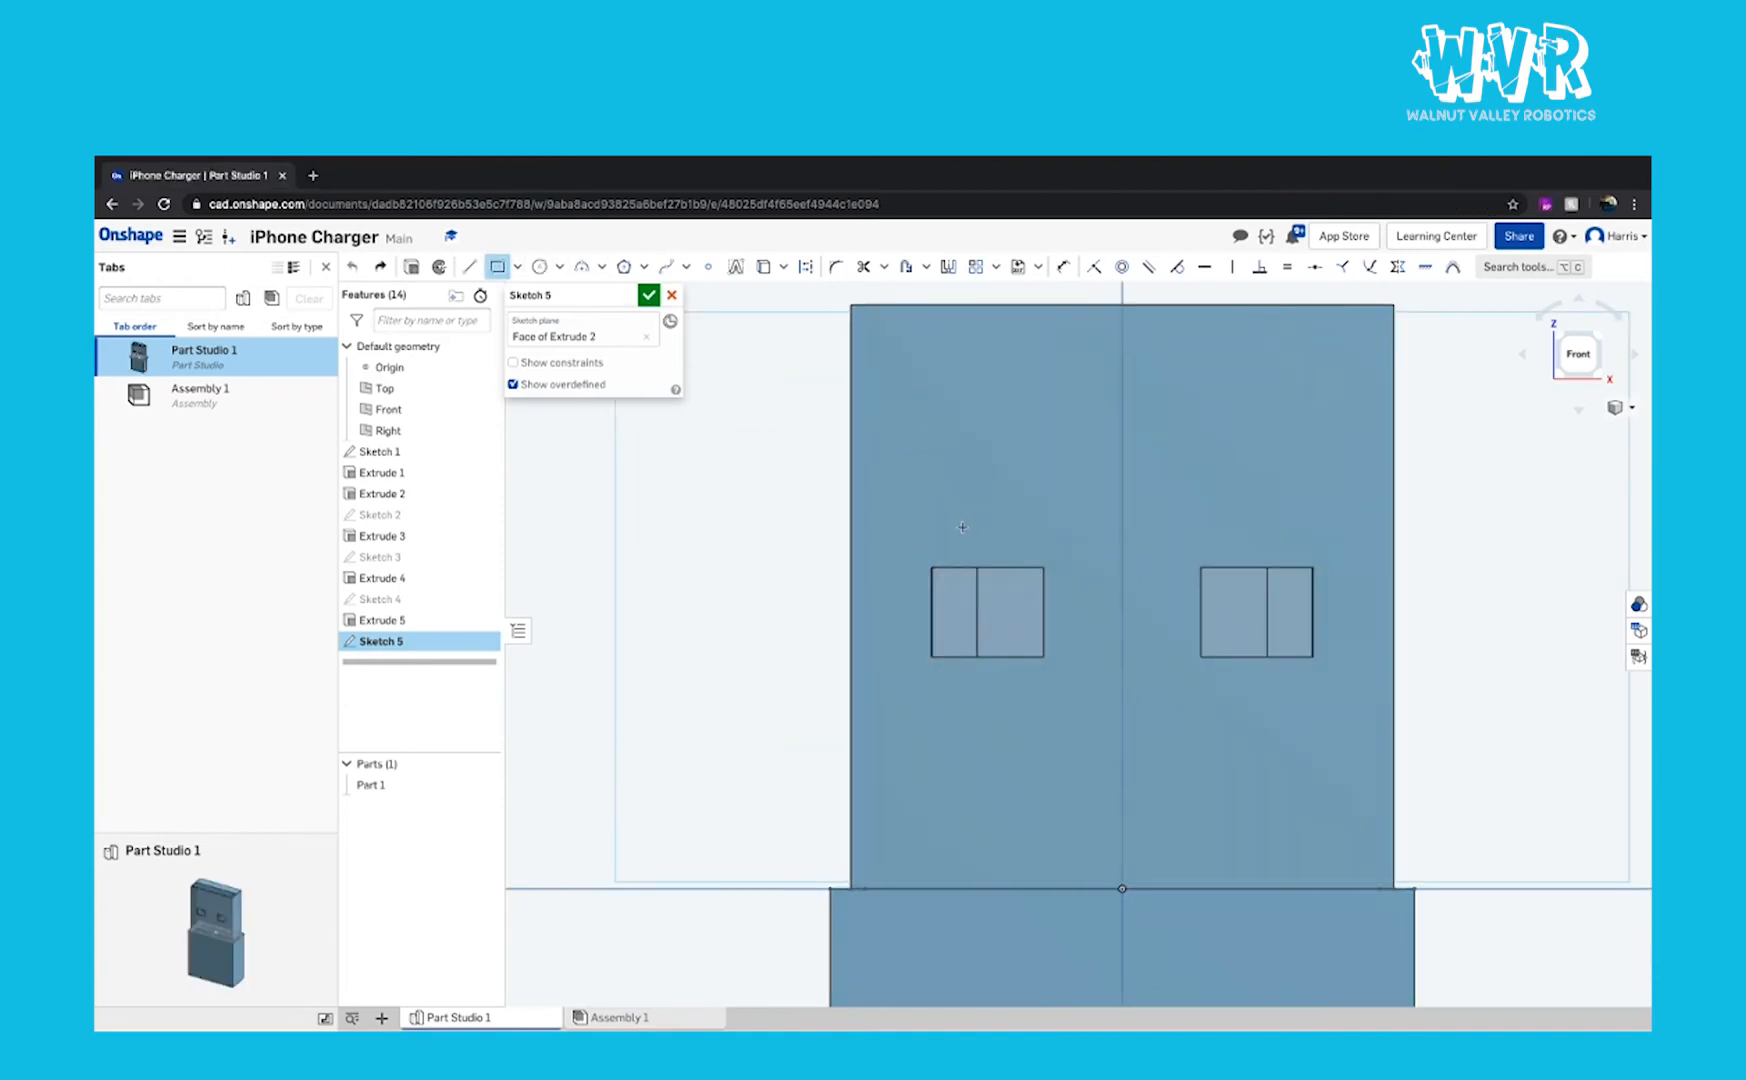
left_click(1006, 404)
left_click(1101, 409)
left_click(1161, 544)
left_click(1211, 421)
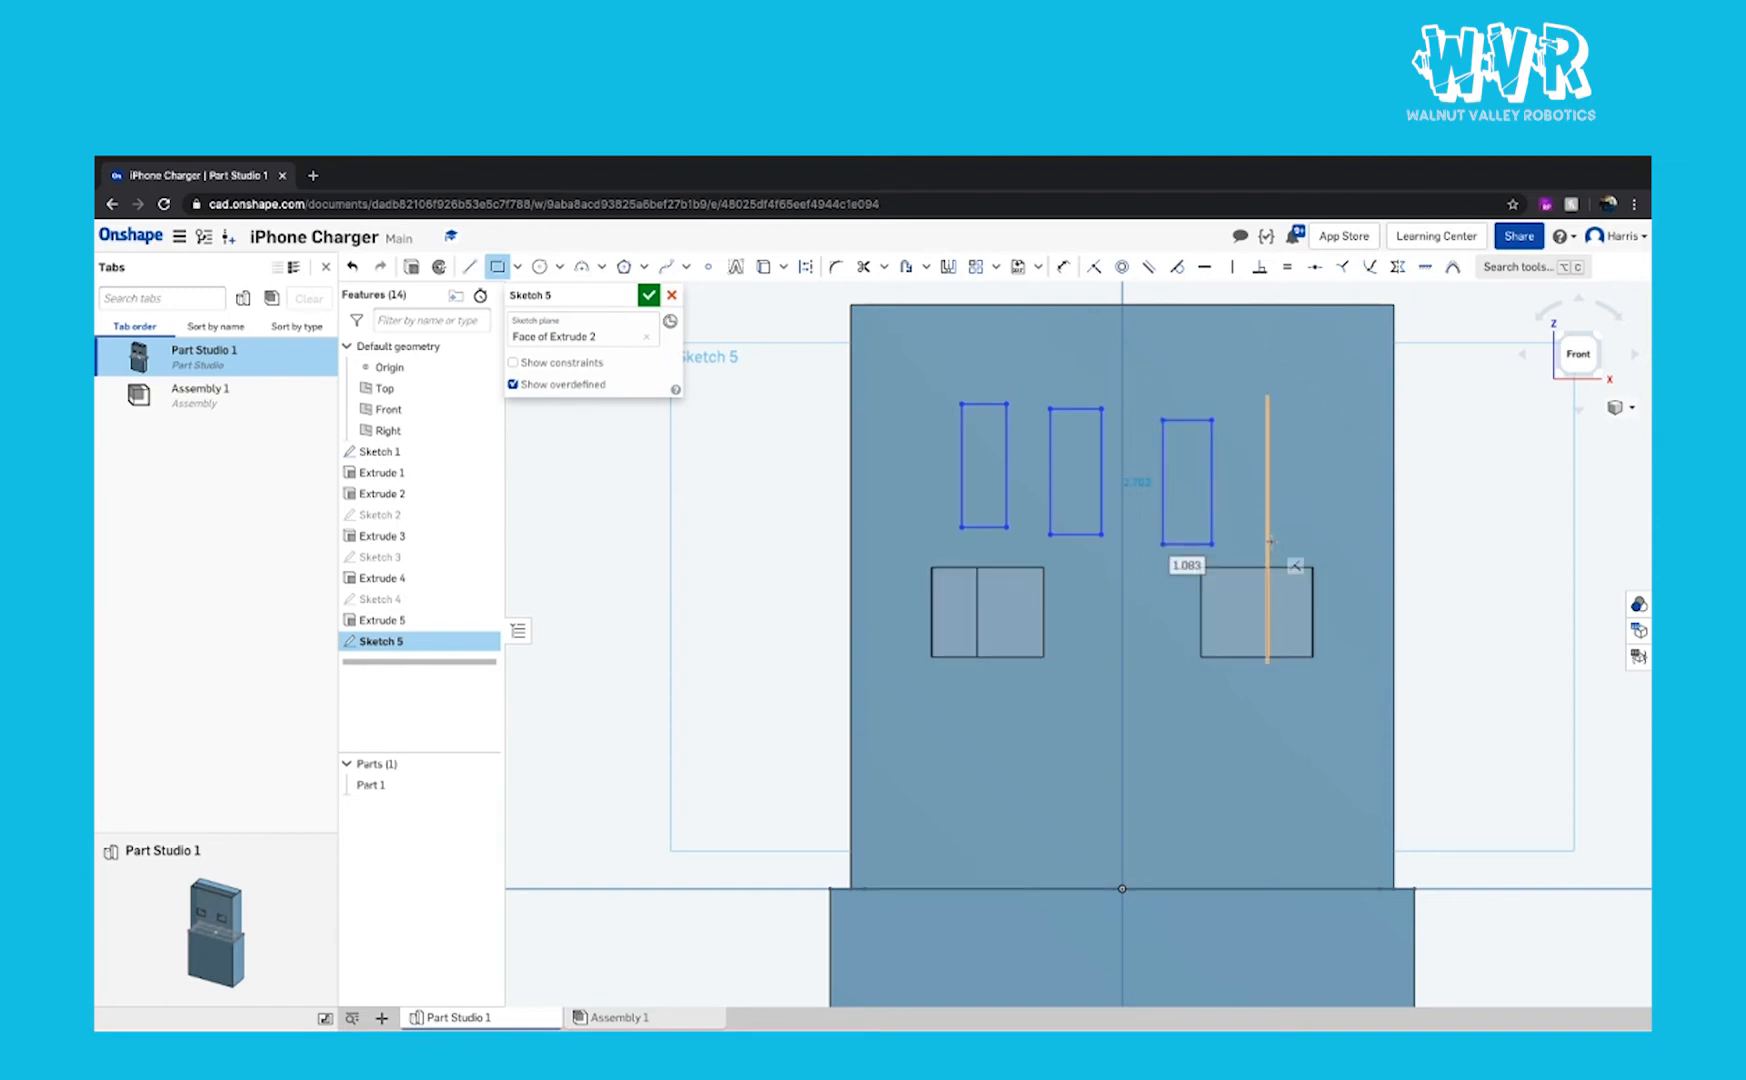
left_click(1338, 419)
Step: Dimension the leftmost upright rectangle 1 mm wide and 6 mm tall
key("d")
left_click(983, 527)
left_click(988, 730)
type("1")
key("Return")
left_click(961, 465)
left_click(913, 476)
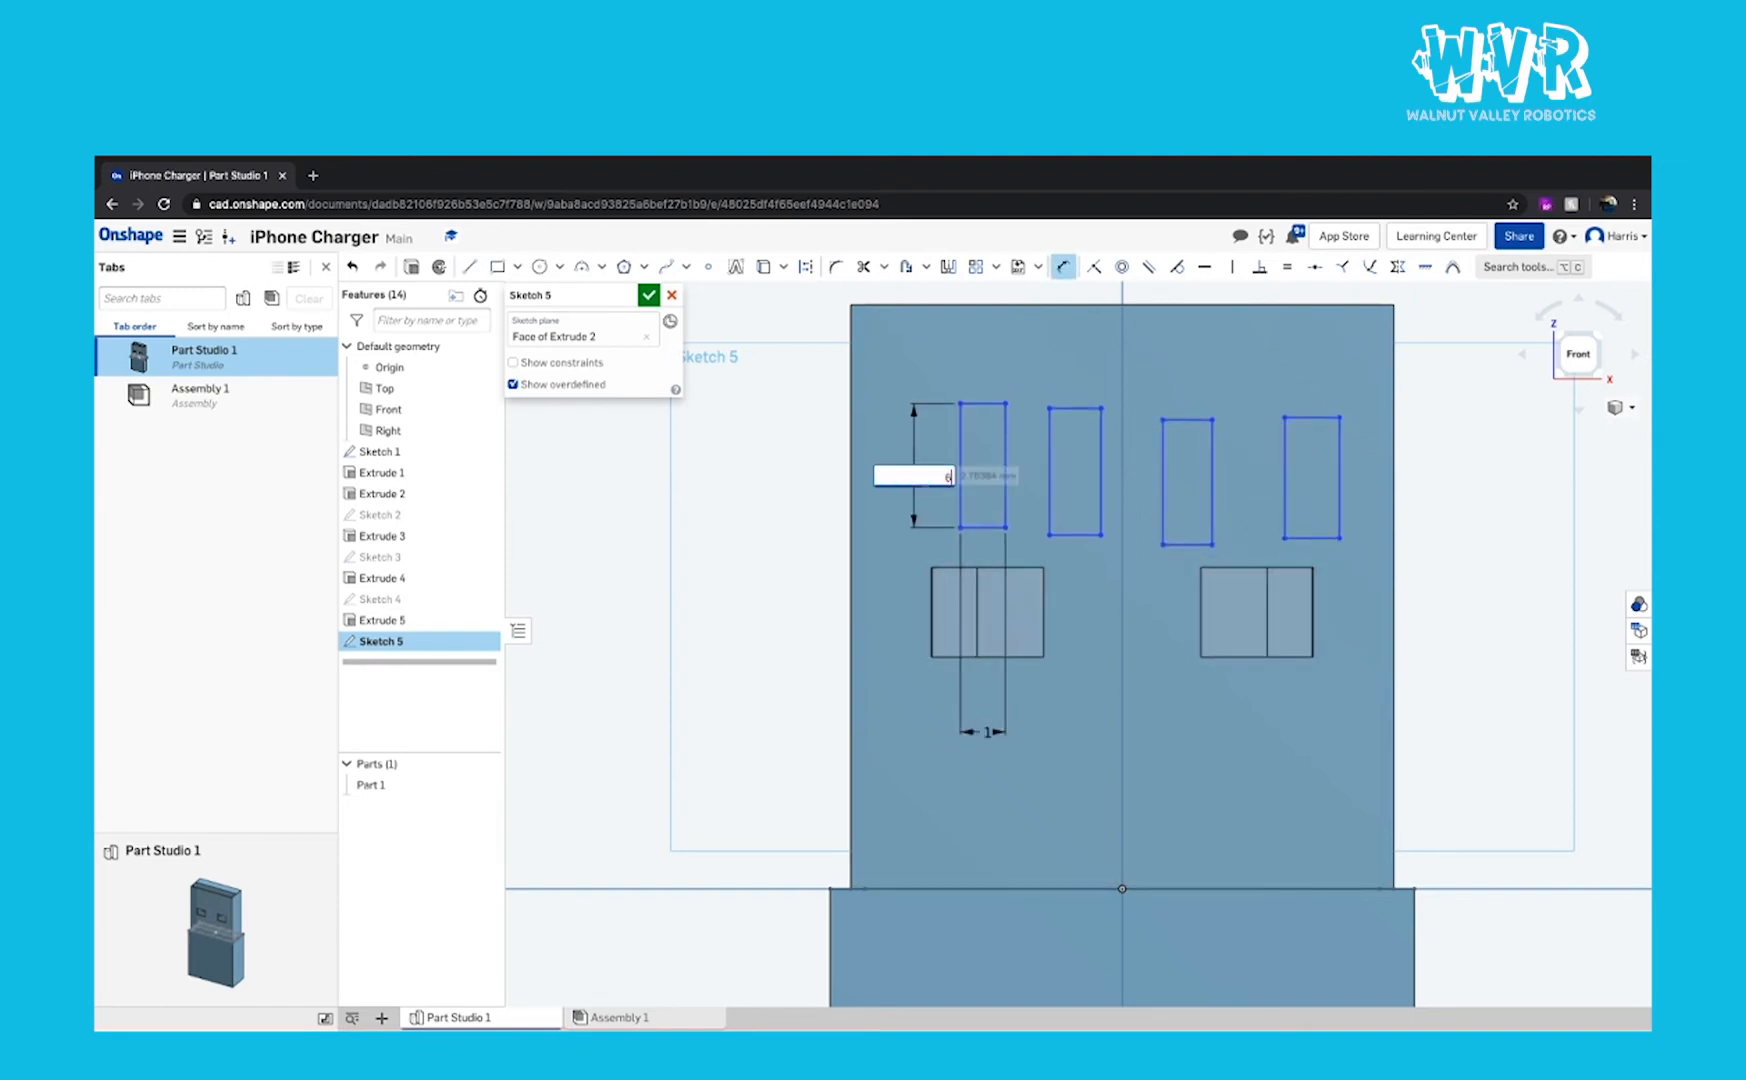
type("6")
key("Return")
Step: Dimension the second upright rectangle from the left 1 mm wide and 5 mm tall
left_click(1075, 534)
left_click(1086, 727)
type("1")
key("Return")
left_click(1049, 475)
left_click(1028, 475)
key("Return")
Step: Dimension the third upright rectangle from the left 1 mm wide and 5 mm tall
left_click(1180, 545)
left_click(1199, 781)
type("1")
key("Return")
left_click(1162, 500)
left_click(1130, 516)
type("5")
key("Return")
Step: Dimension the rightmost upright rectangle 1 mm wide and 6 mm tall
left_click(1312, 538)
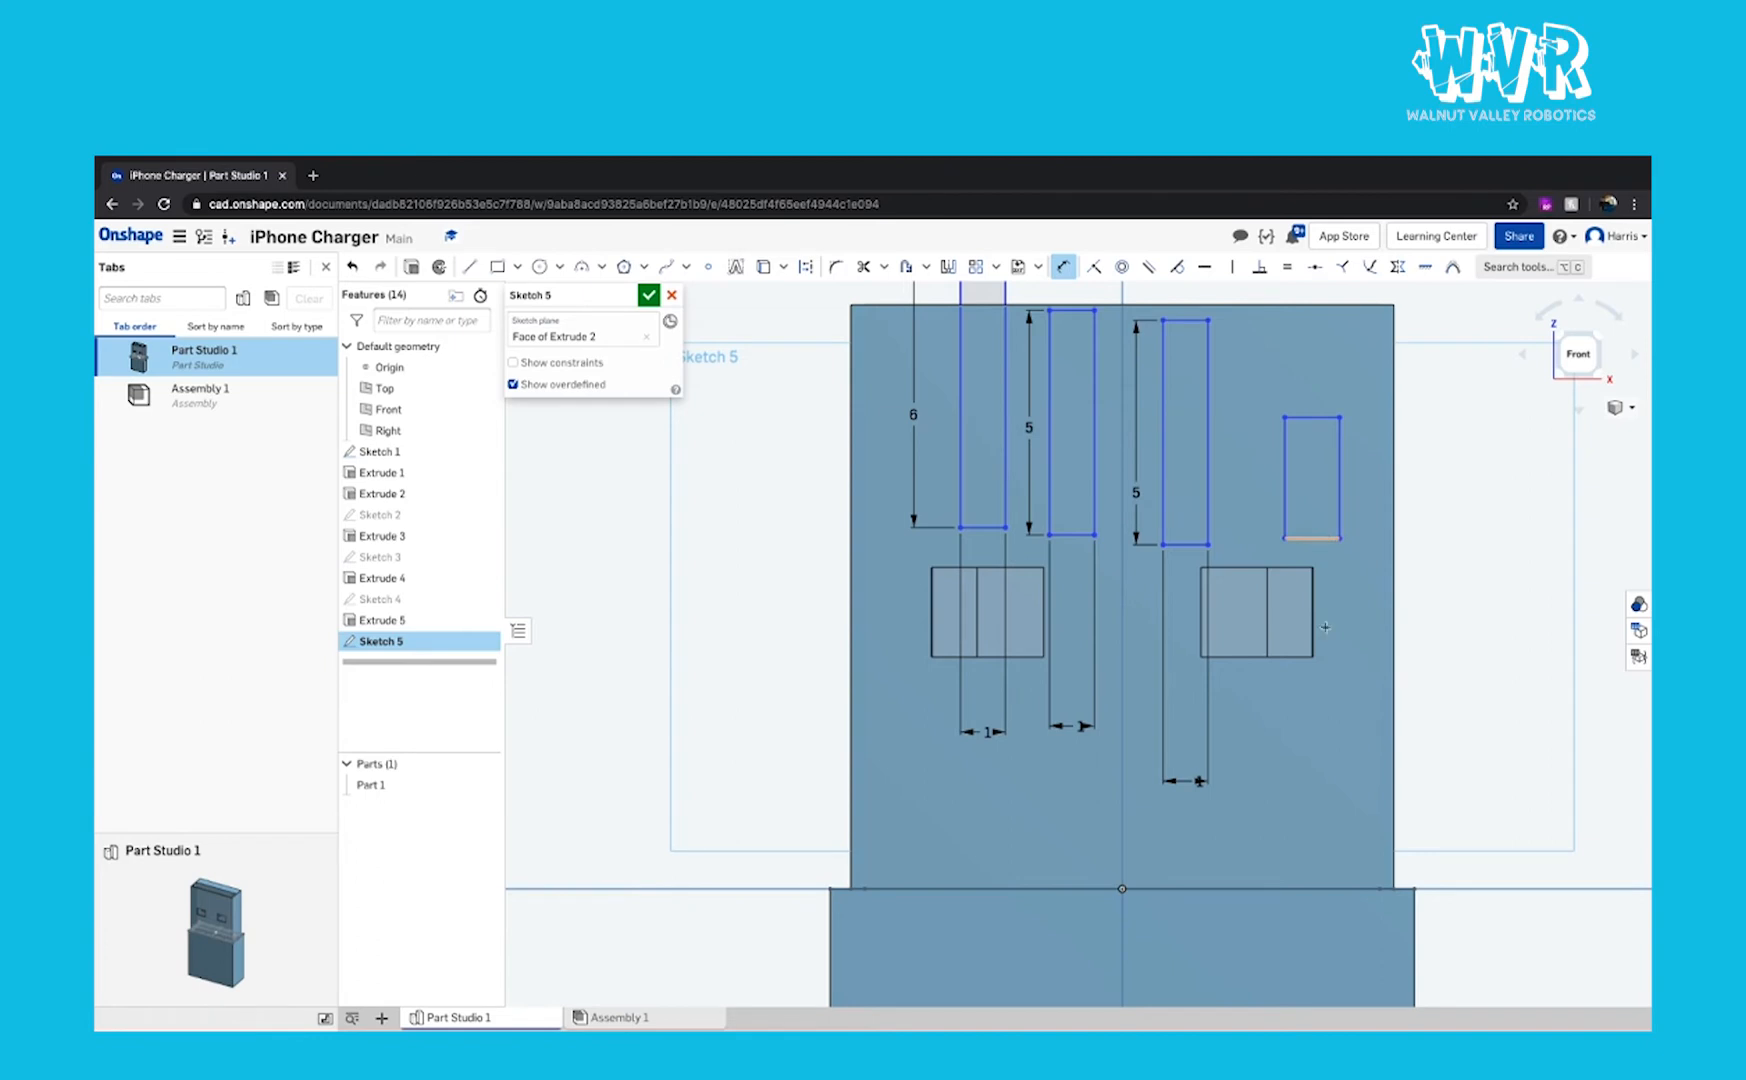
left_click(1286, 497)
left_click(1218, 496)
type("6")
key("Return")
scroll(1239, 640, "down", 2)
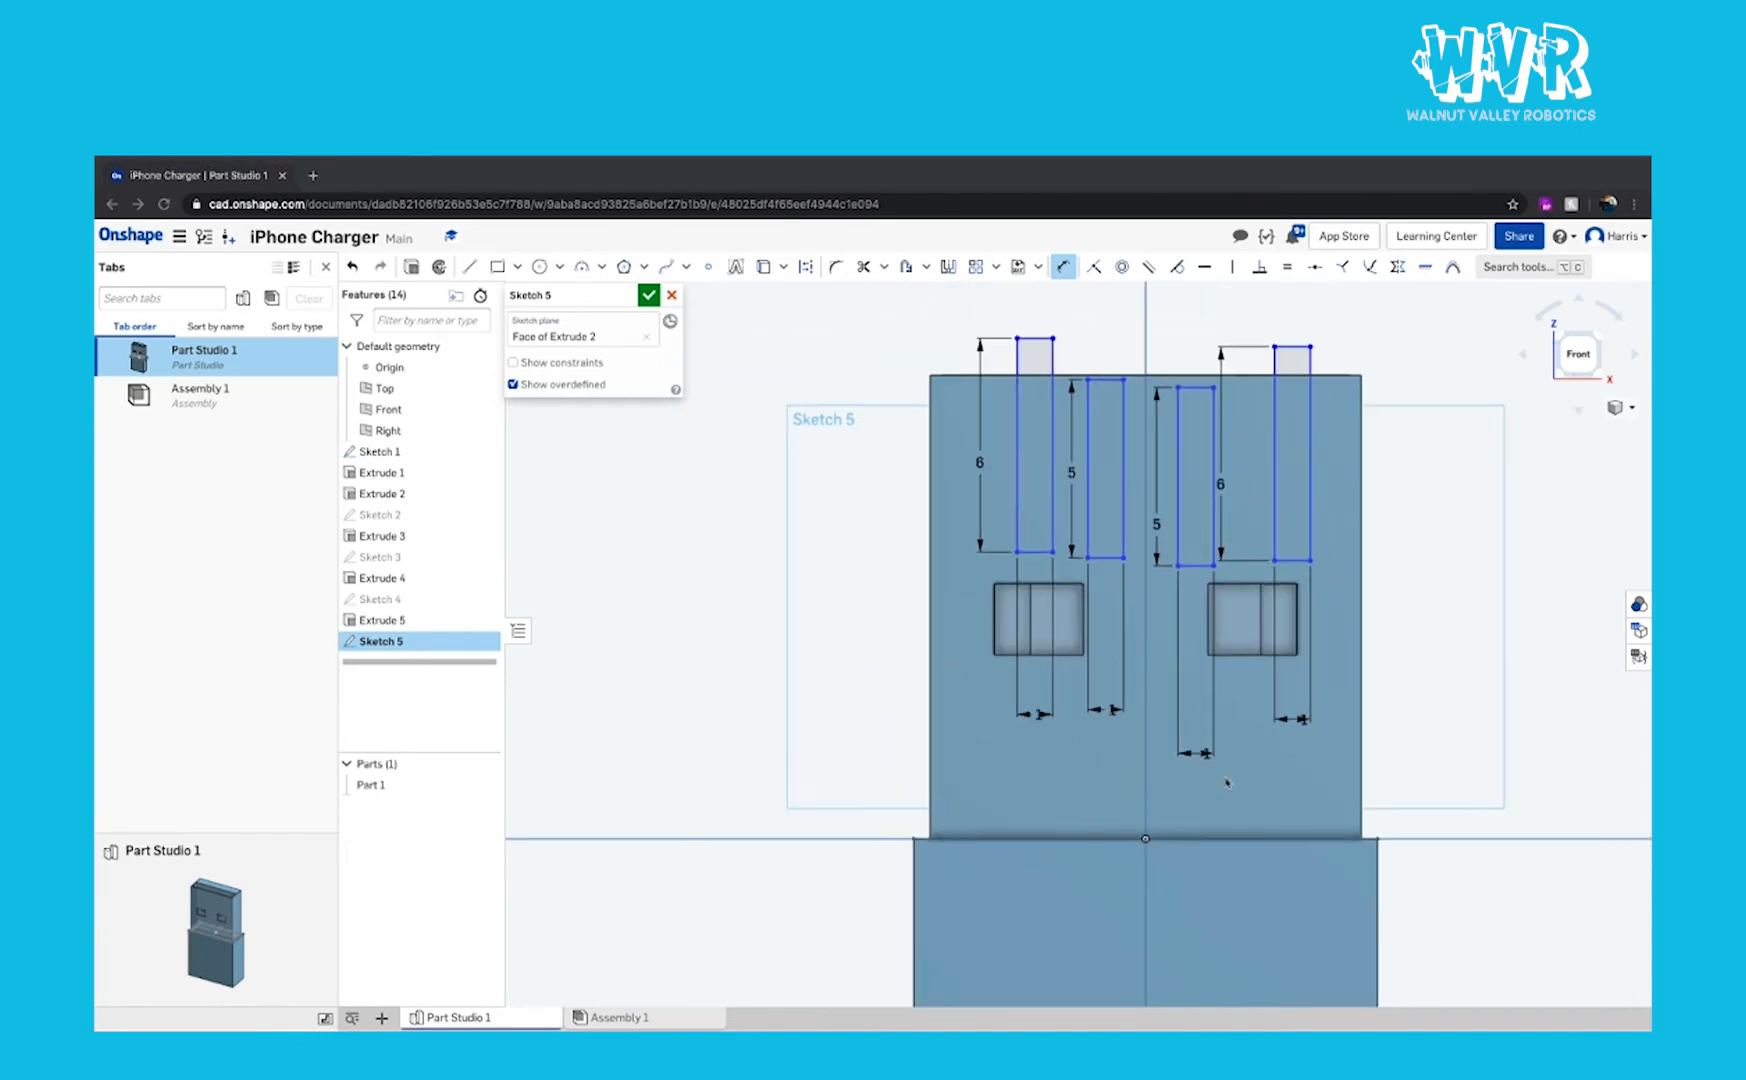
left_click(1226, 780)
Step: Place the lower edges of the two left upright rectangles 5 mm above the connector's base edge
left_click(1034, 552)
left_click(1022, 838)
left_click(1022, 746)
type("5")
key("Return")
left_click(1105, 558)
left_click(1105, 838)
left_click(1105, 764)
type("5")
key("Return")
Step: Place the lower edges of the two right upright rectangles 5 mm above the connector's base edge
left_click(1196, 565)
left_click(1188, 838)
left_click(1188, 744)
type("5")
key("Return")
left_click(1292, 560)
left_click(1277, 838)
left_click(1279, 731)
type("5")
key("Return")
Step: Dimension the leftmost upright rectangle's outer side 1.81 mm from the connector's left edge
scroll(1049, 651, "up", 2)
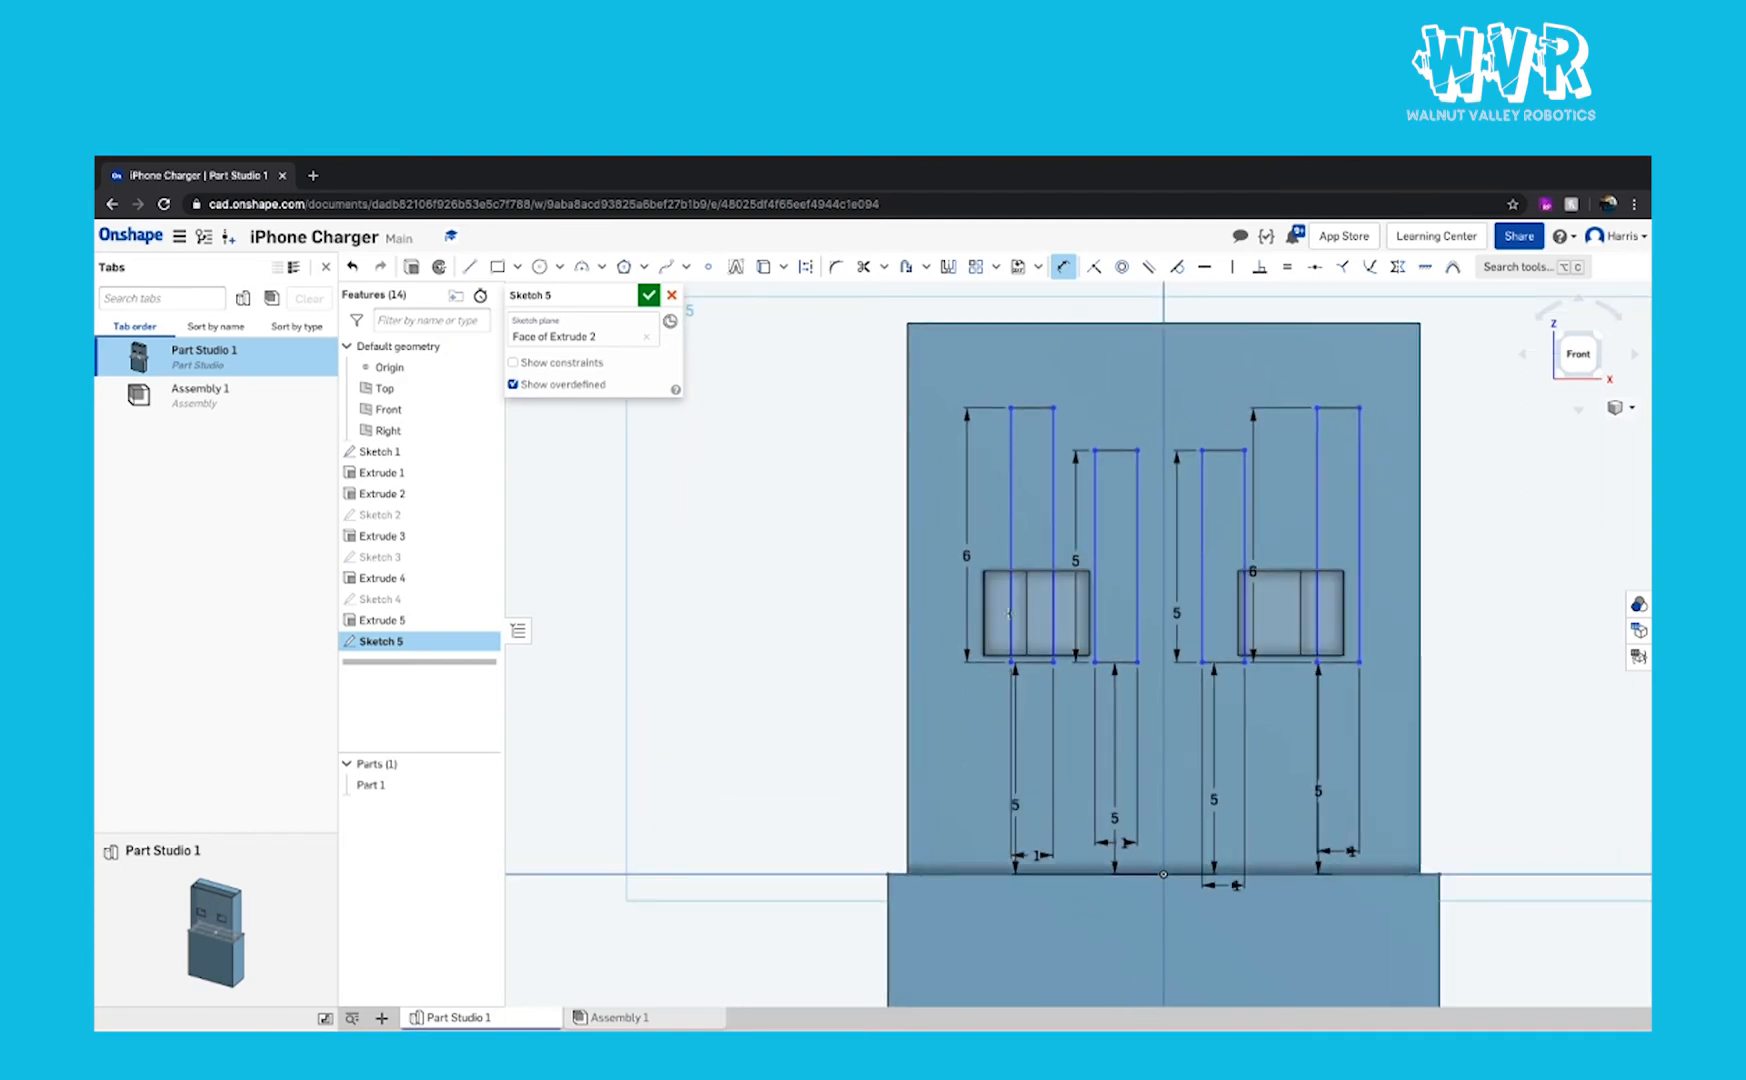
scroll(1110, 650, "up", 2)
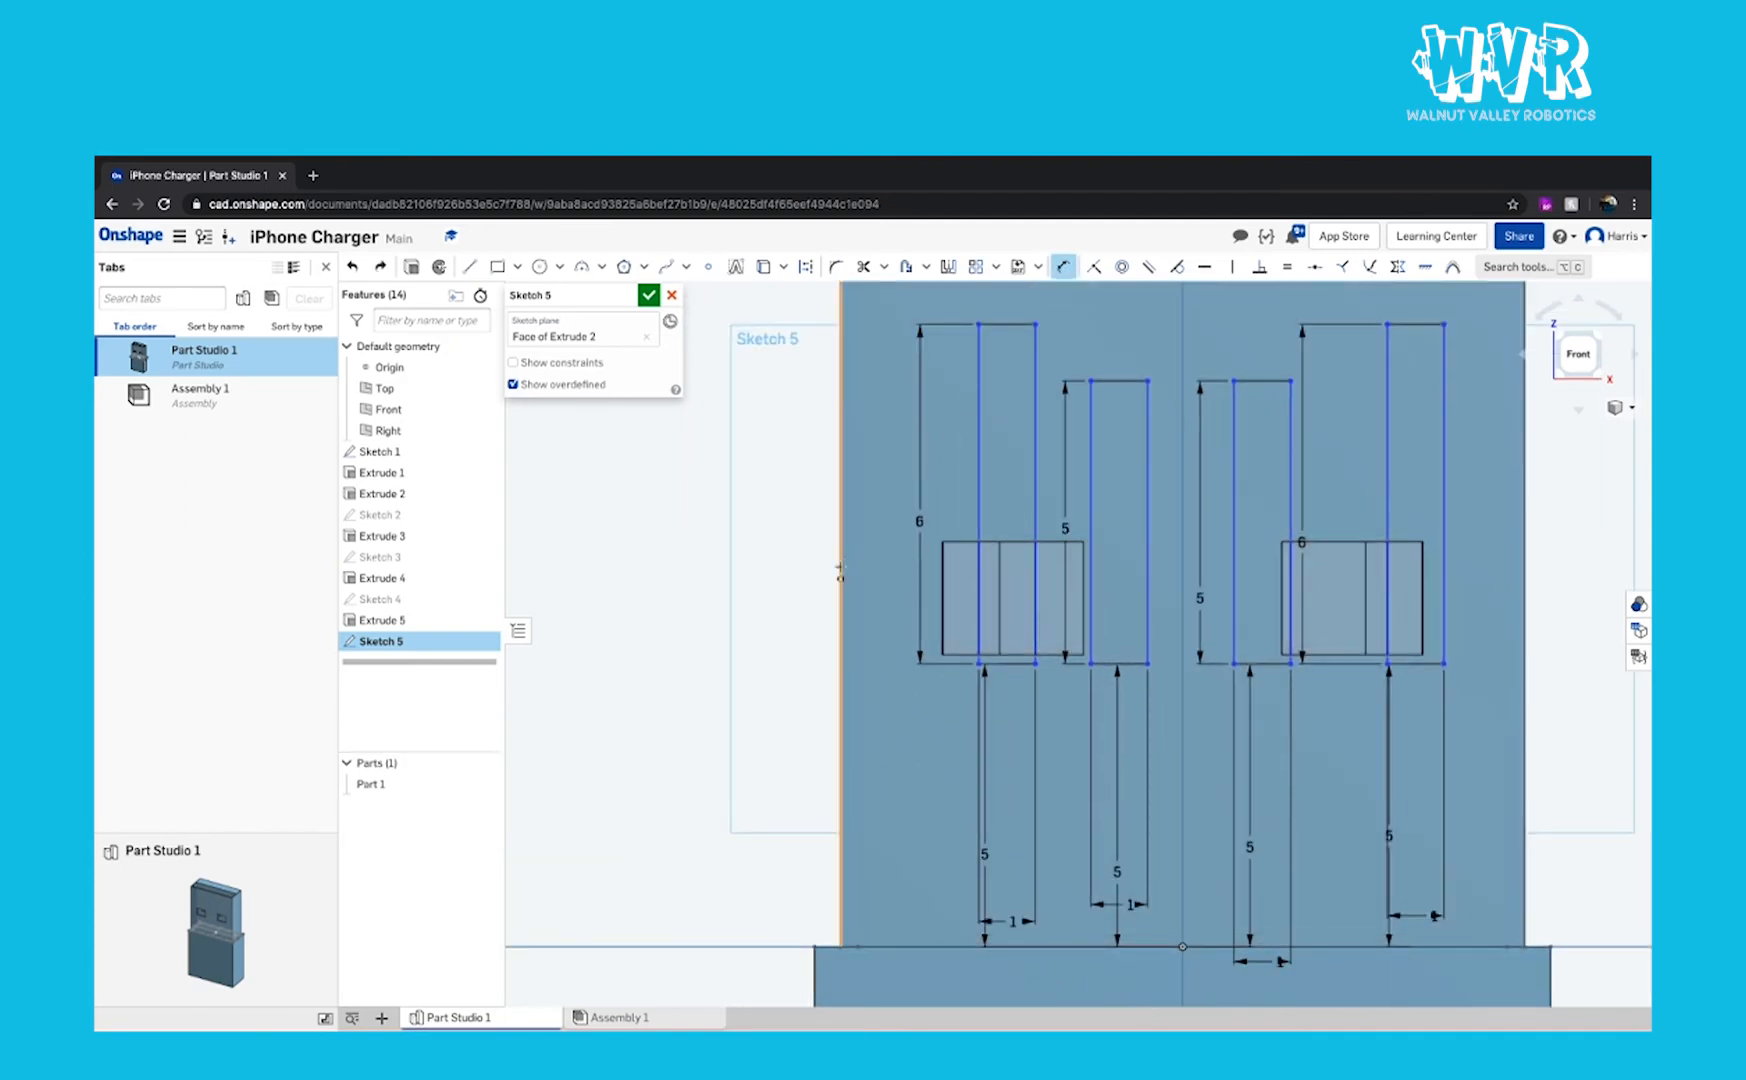
left_click(978, 557)
left_click(841, 541)
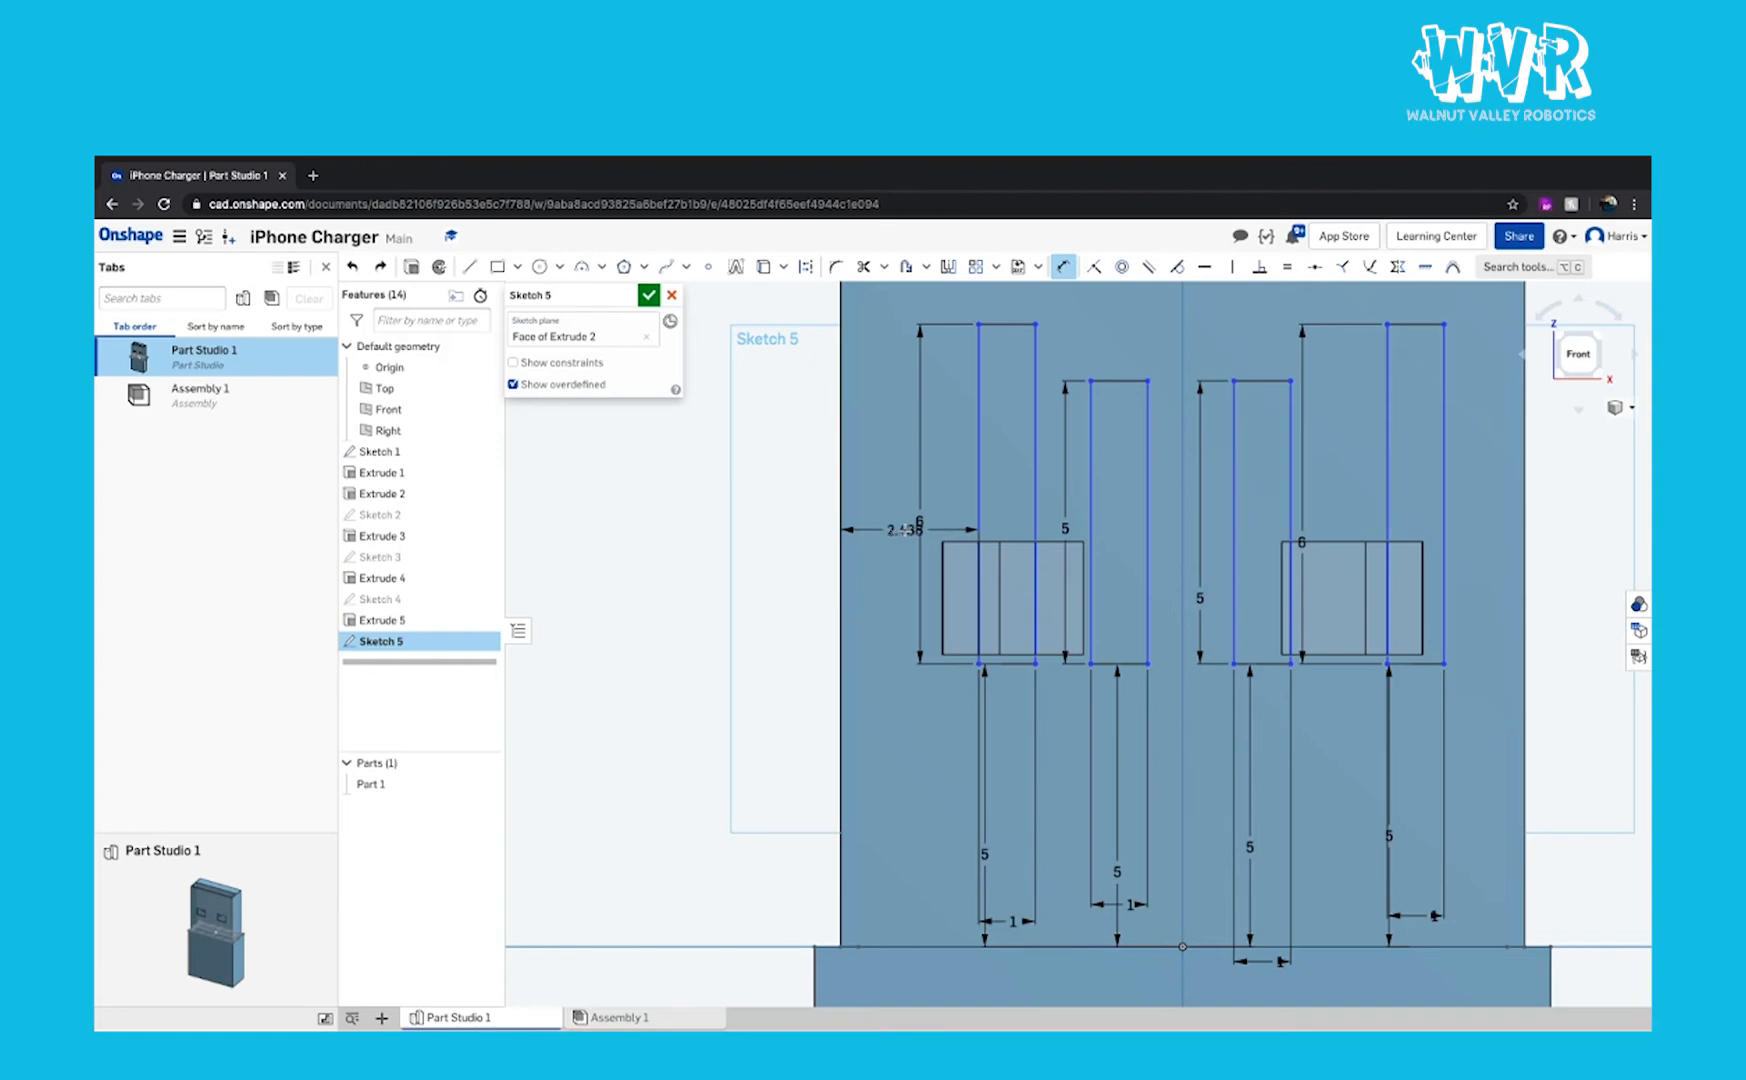
left_click(958, 559)
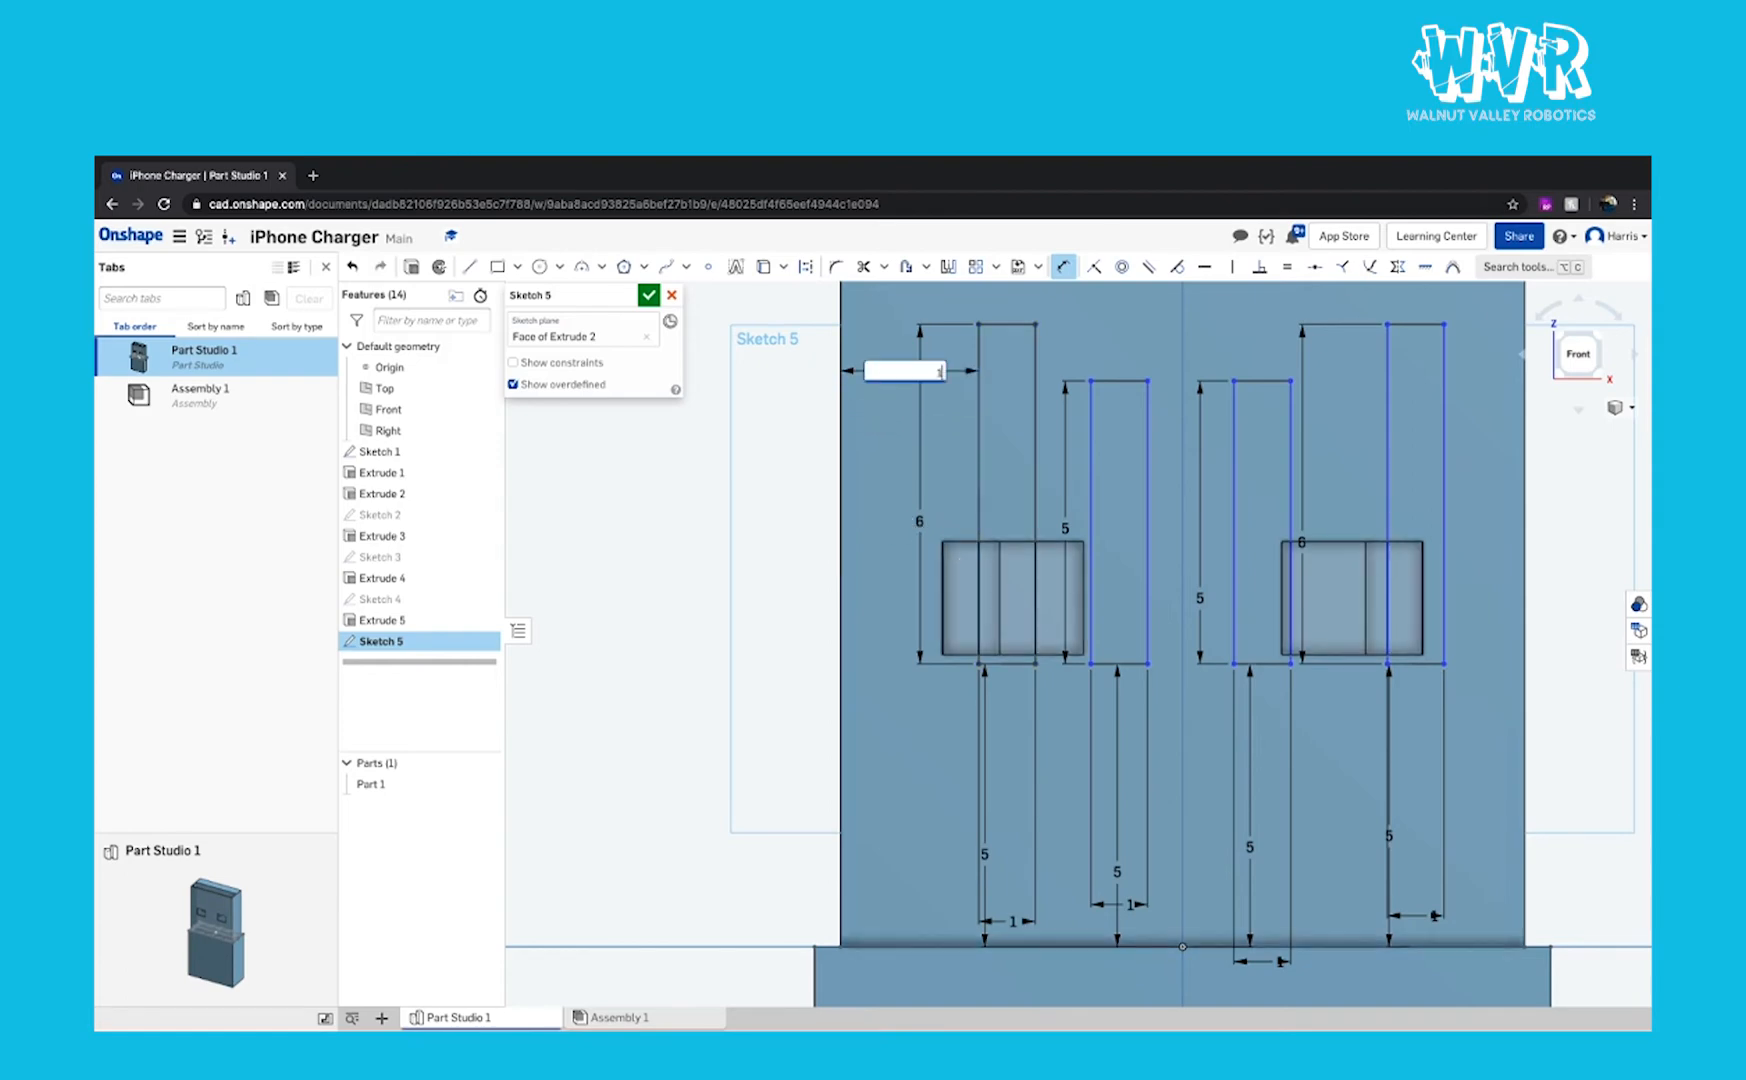
key("Return")
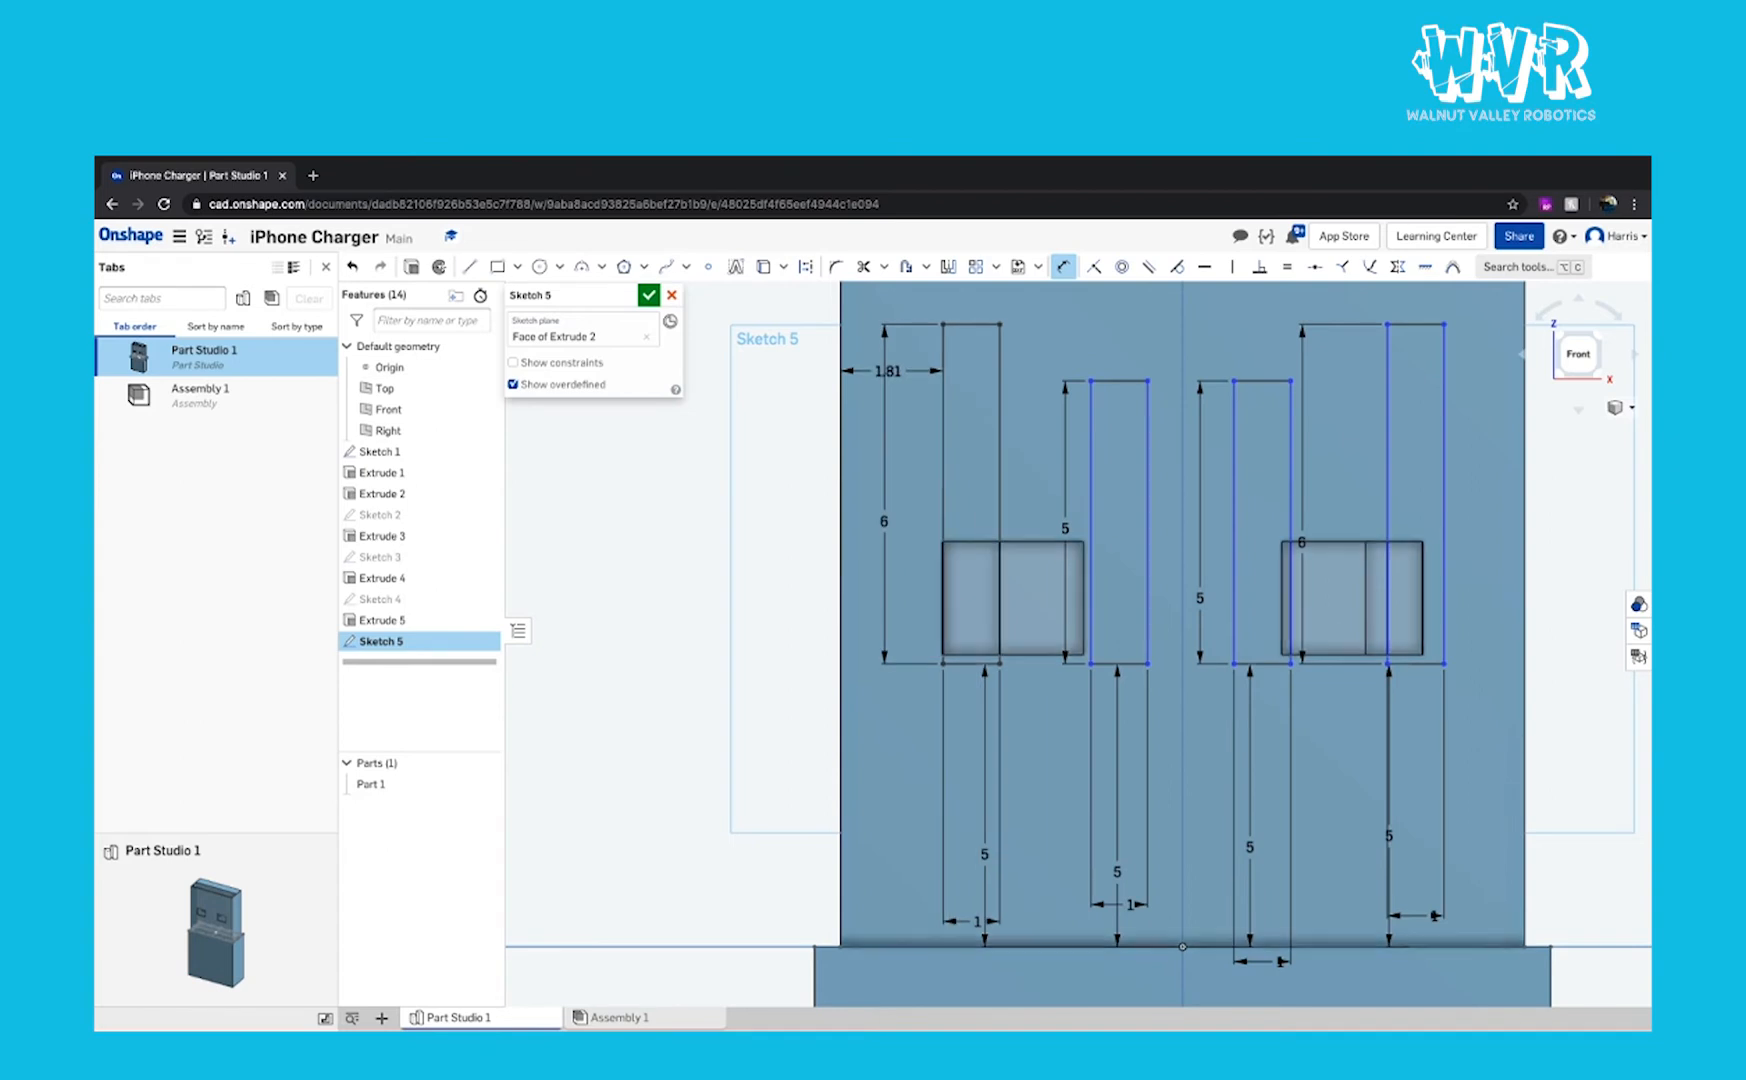
Step: Set the gap between the first and second upright rectangles from the left to 2 mm
left_click(999, 466)
left_click(1091, 465)
left_click(1042, 326)
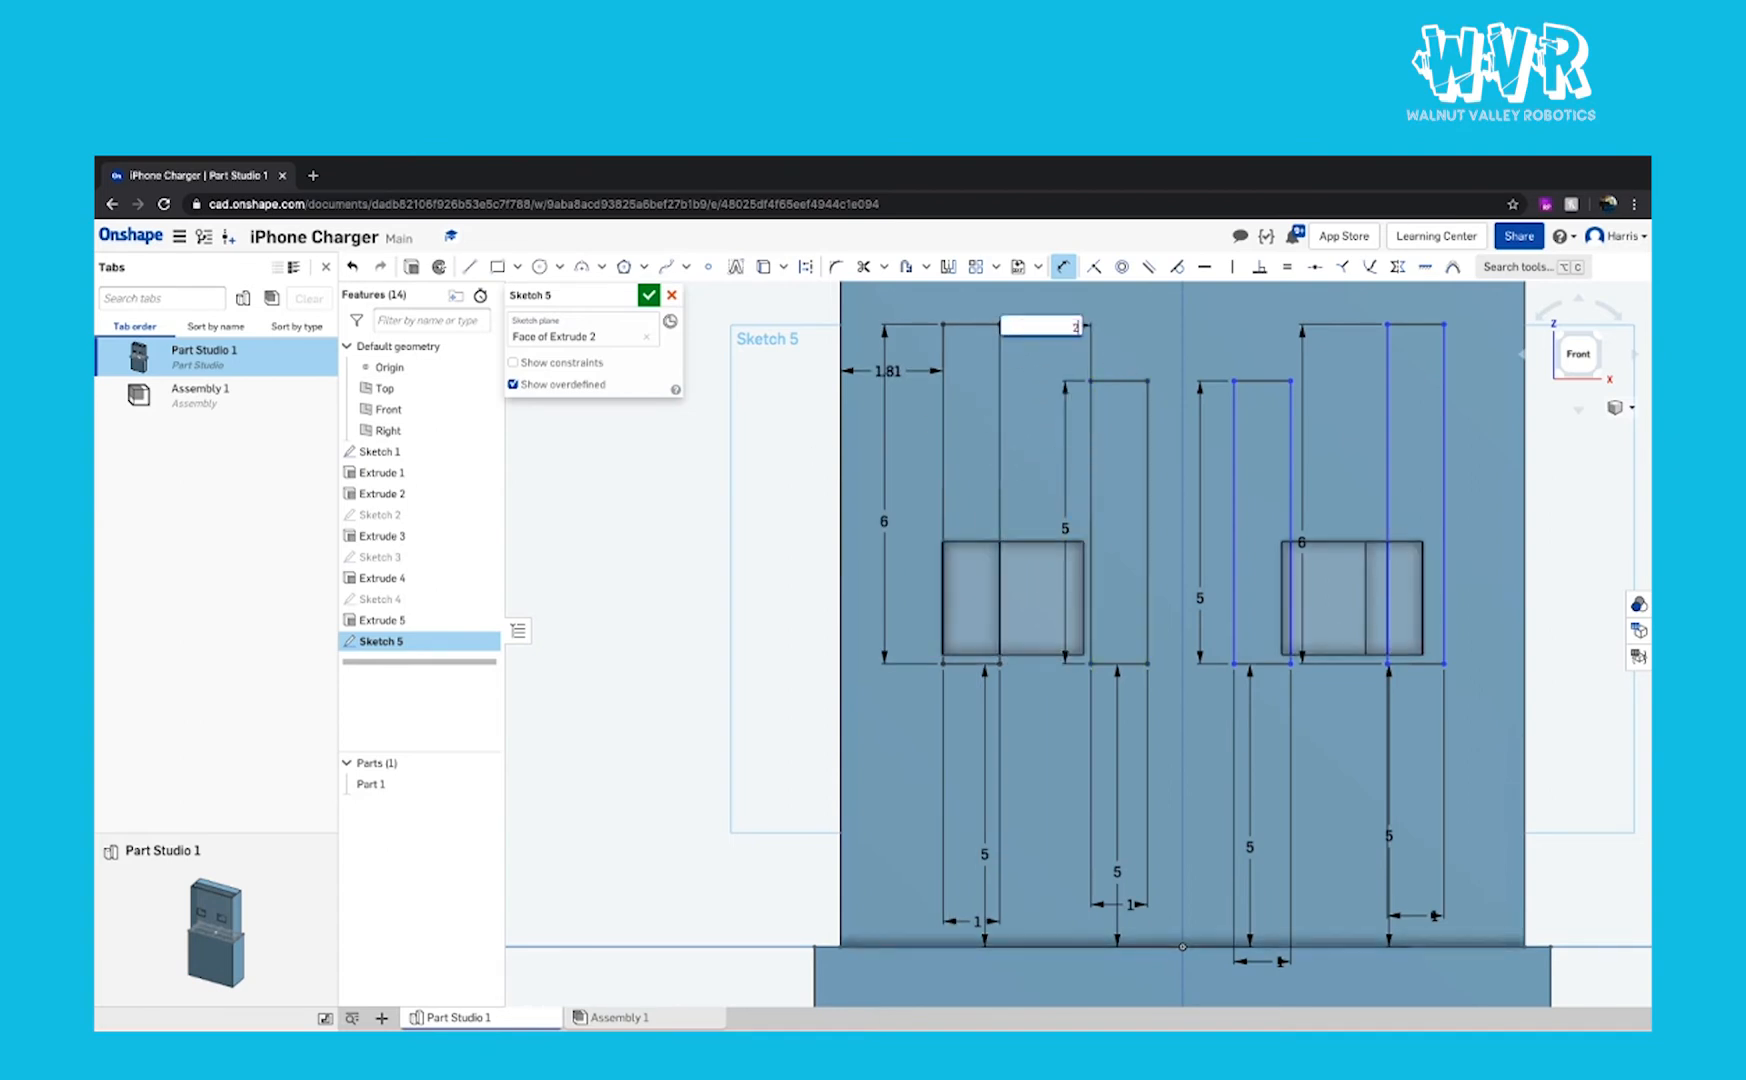
type("2")
key("Return")
Step: Set the gap between the two middle upright rectangles to 0.46 mm
left_click(1170, 430)
left_click(1233, 430)
left_click(1203, 325)
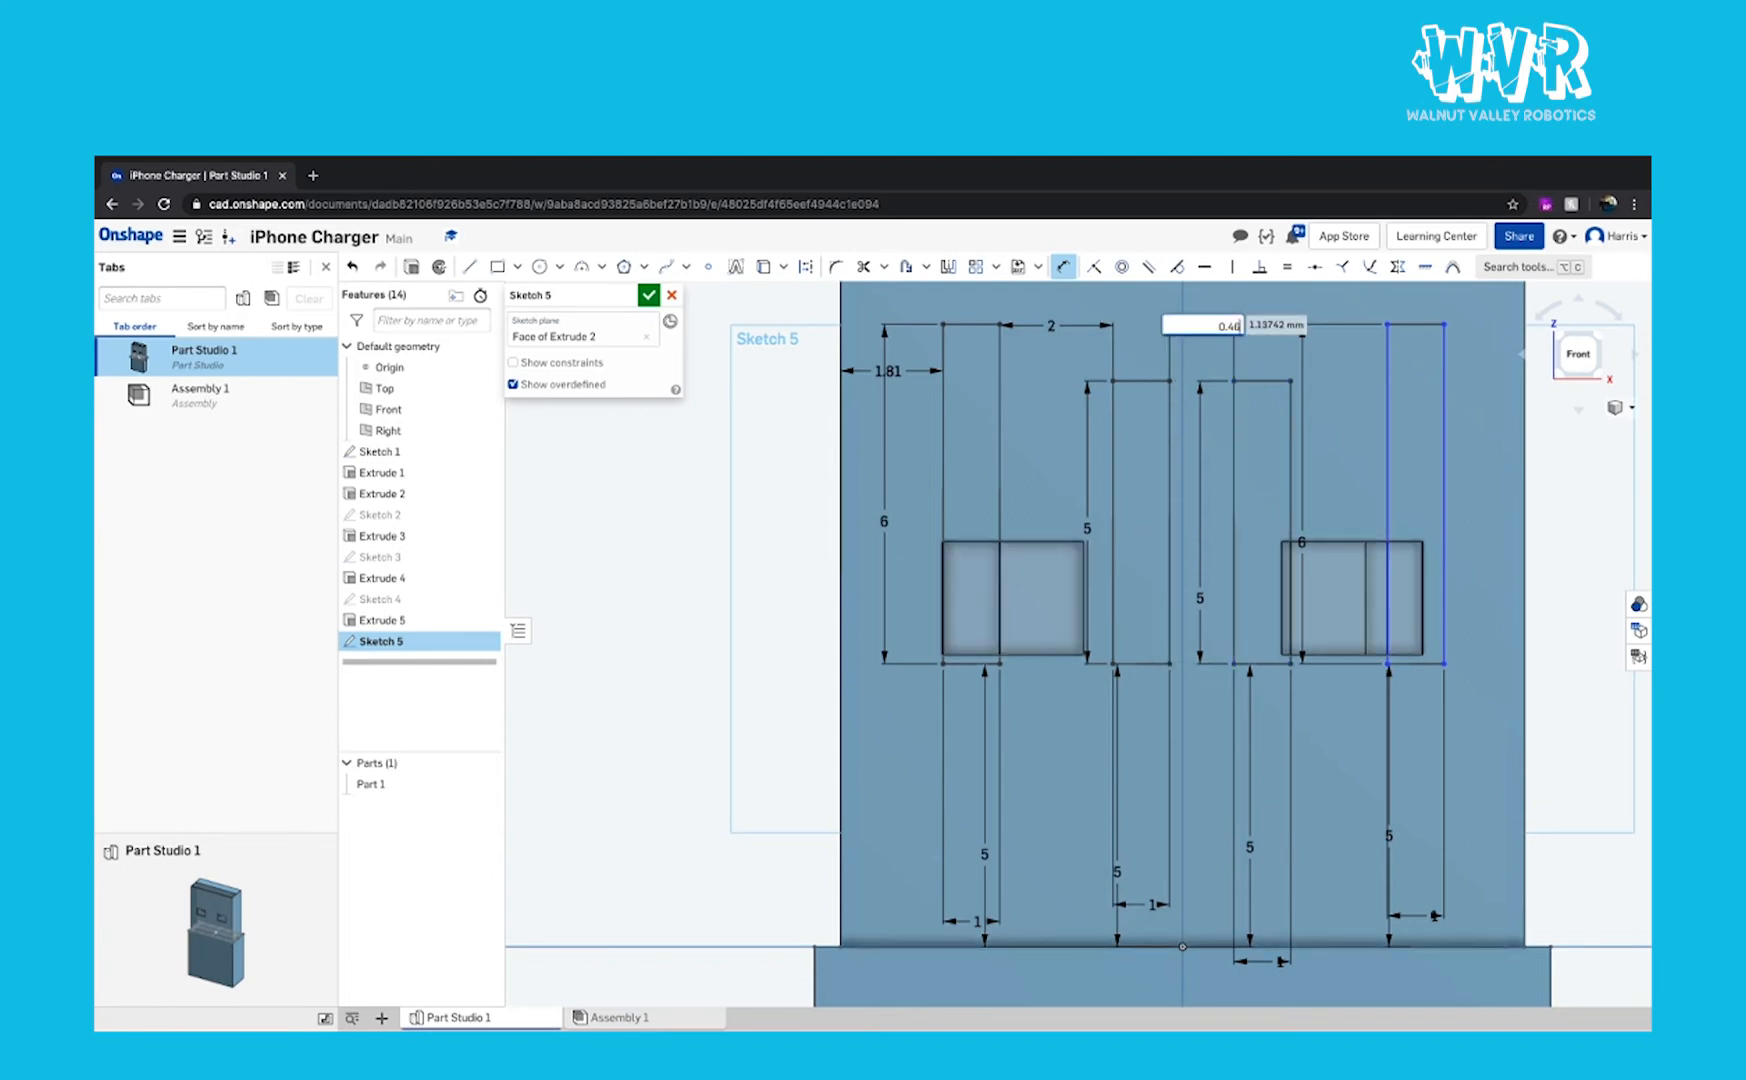
key("Return")
Step: Set the gap between the third and fourth upright rectangles from the left to 2 mm
left_click(1253, 572)
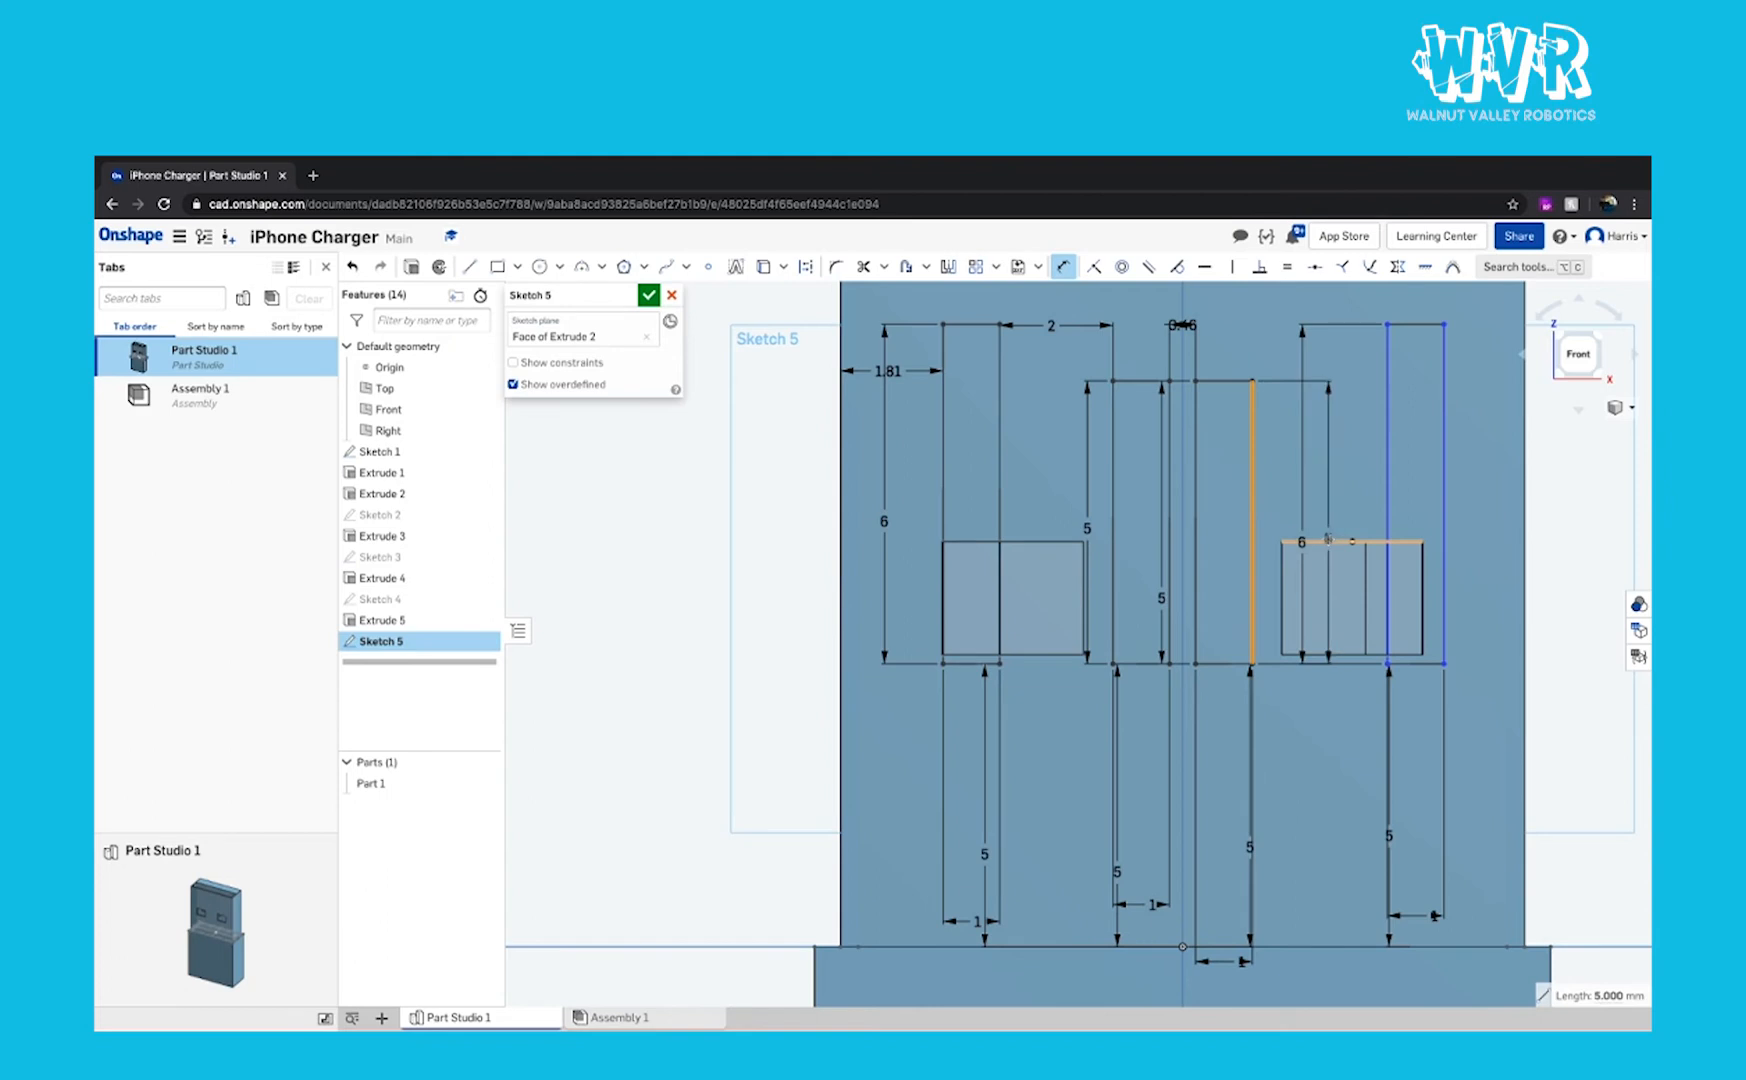
left_click(1387, 545)
left_click(1318, 308)
type("2")
key("Return")
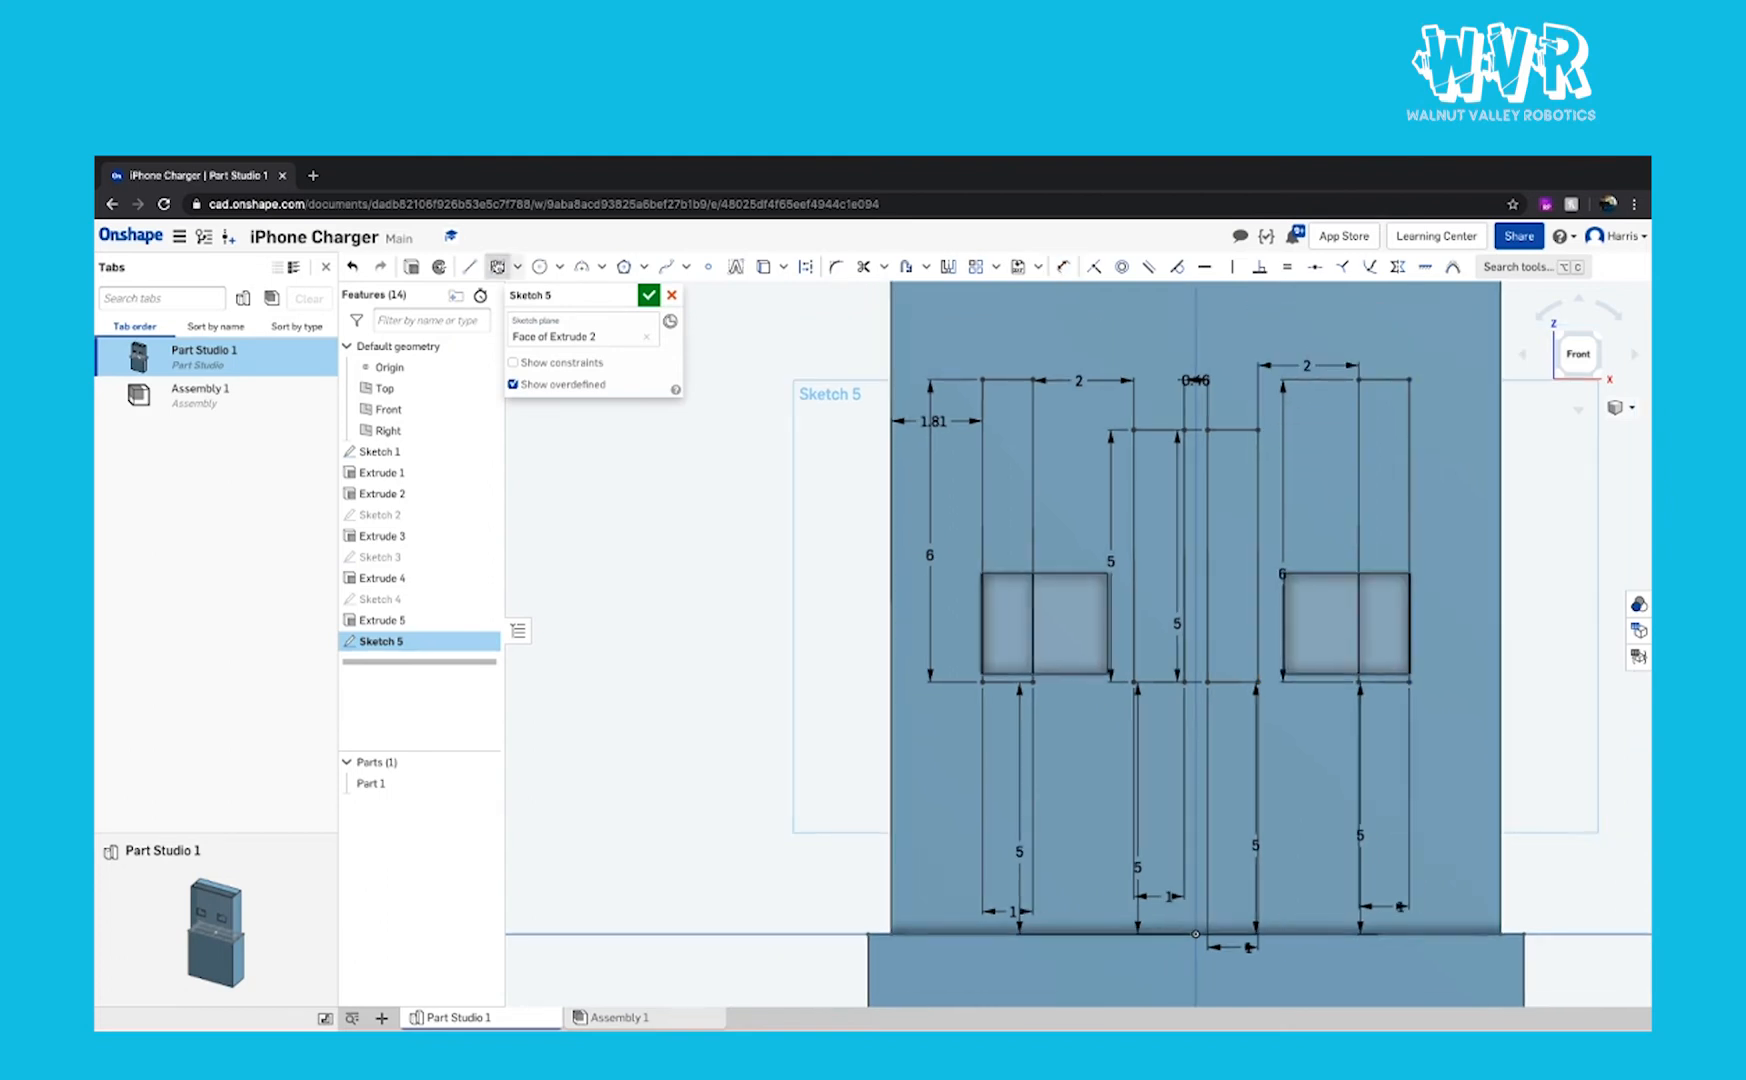
Step: Sketch a narrow upright rectangle, about 0.3 to 0.5 mm wide, inside each of the four strip outlines
left_click(497, 266)
scroll(900, 600, "up", 3)
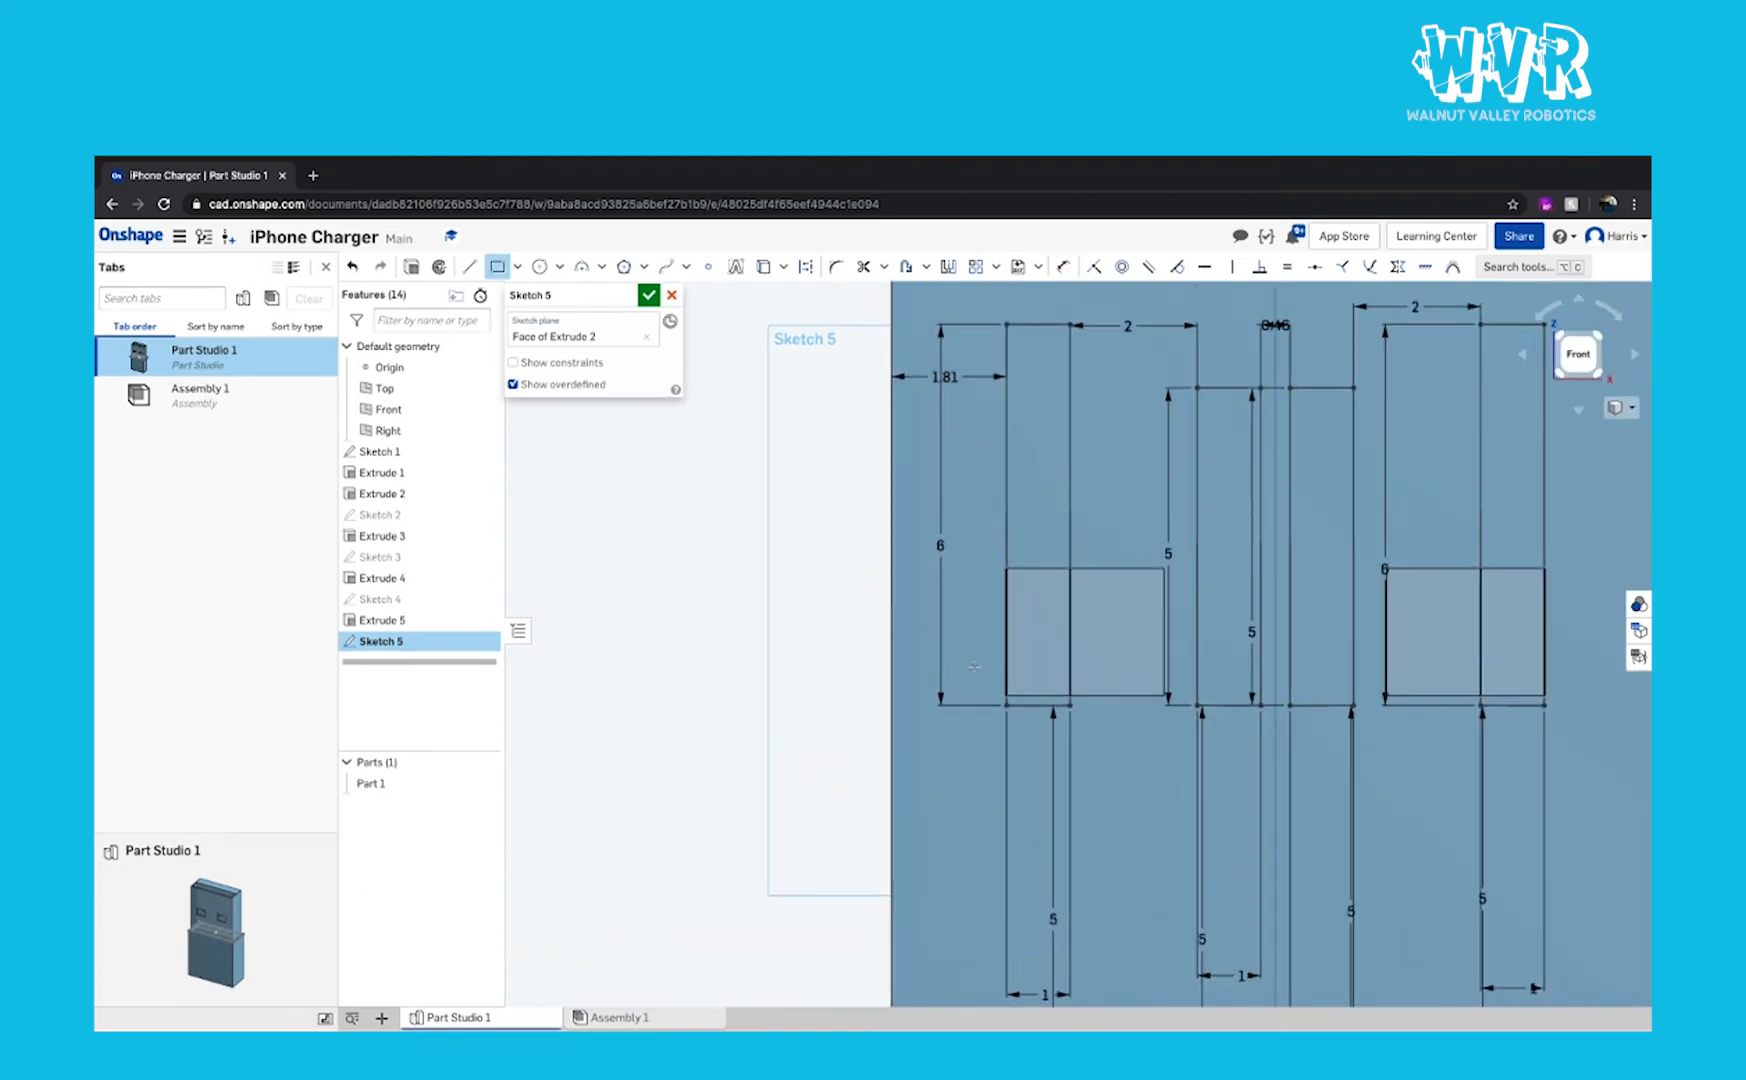
left_click_drag(1026, 686, 1058, 400)
scroll(1222, 679, "up", 1)
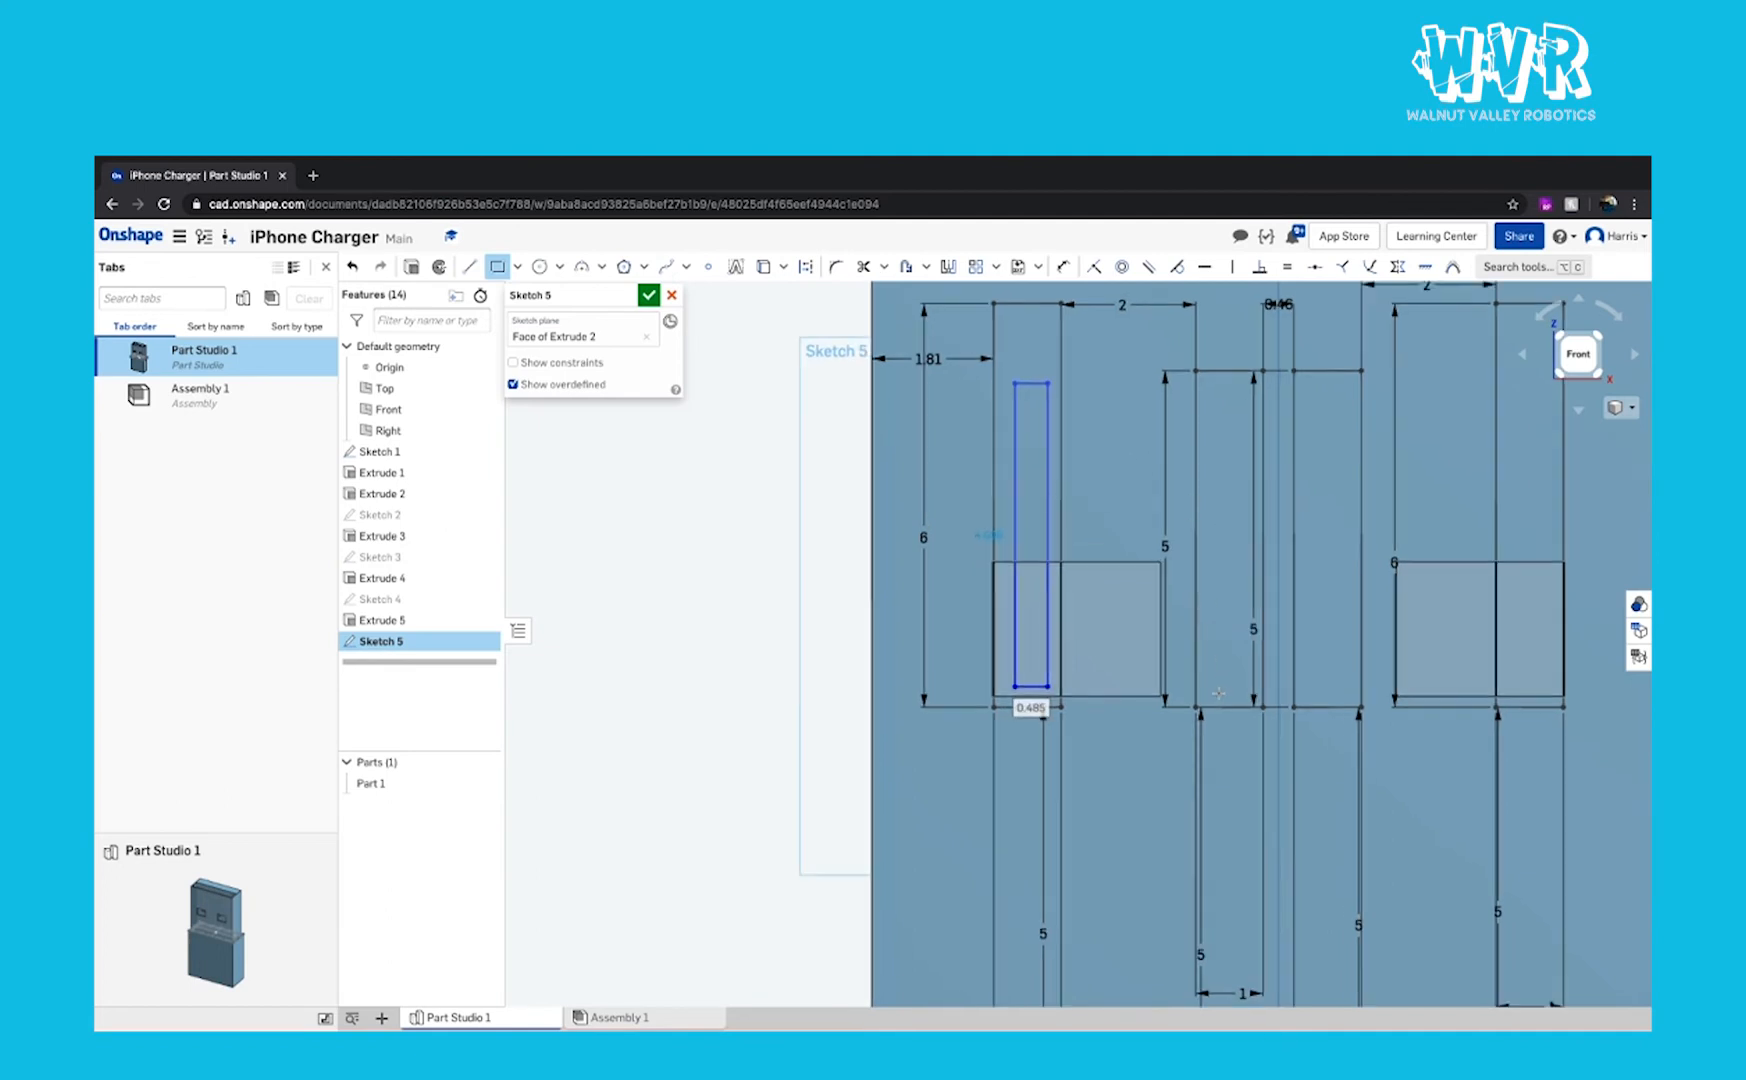
left_click_drag(1243, 457, 1241, 410)
left_click_drag(1308, 690, 1340, 408)
left_click_drag(1517, 672, 1540, 358)
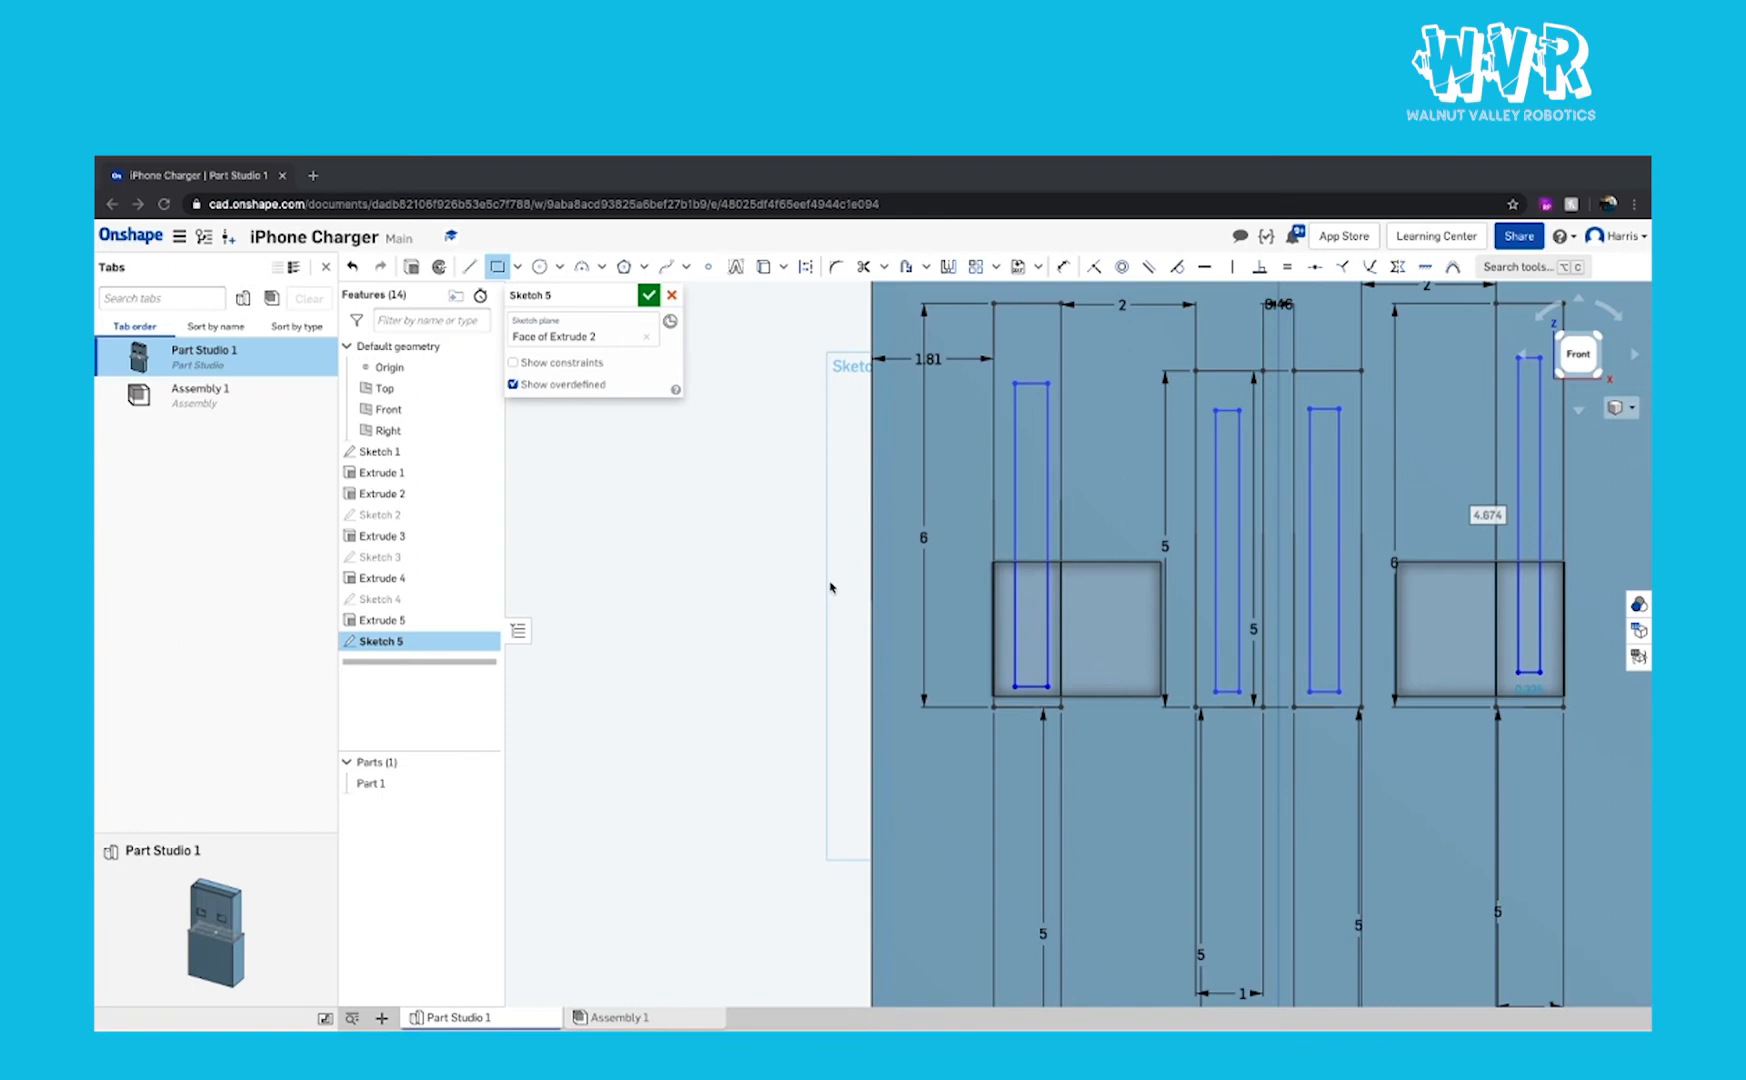
Step: Dimension the leftmost inner rectangle 5.5 mm tall and 0.75 mm wide
scroll(548, 780, "down", 2)
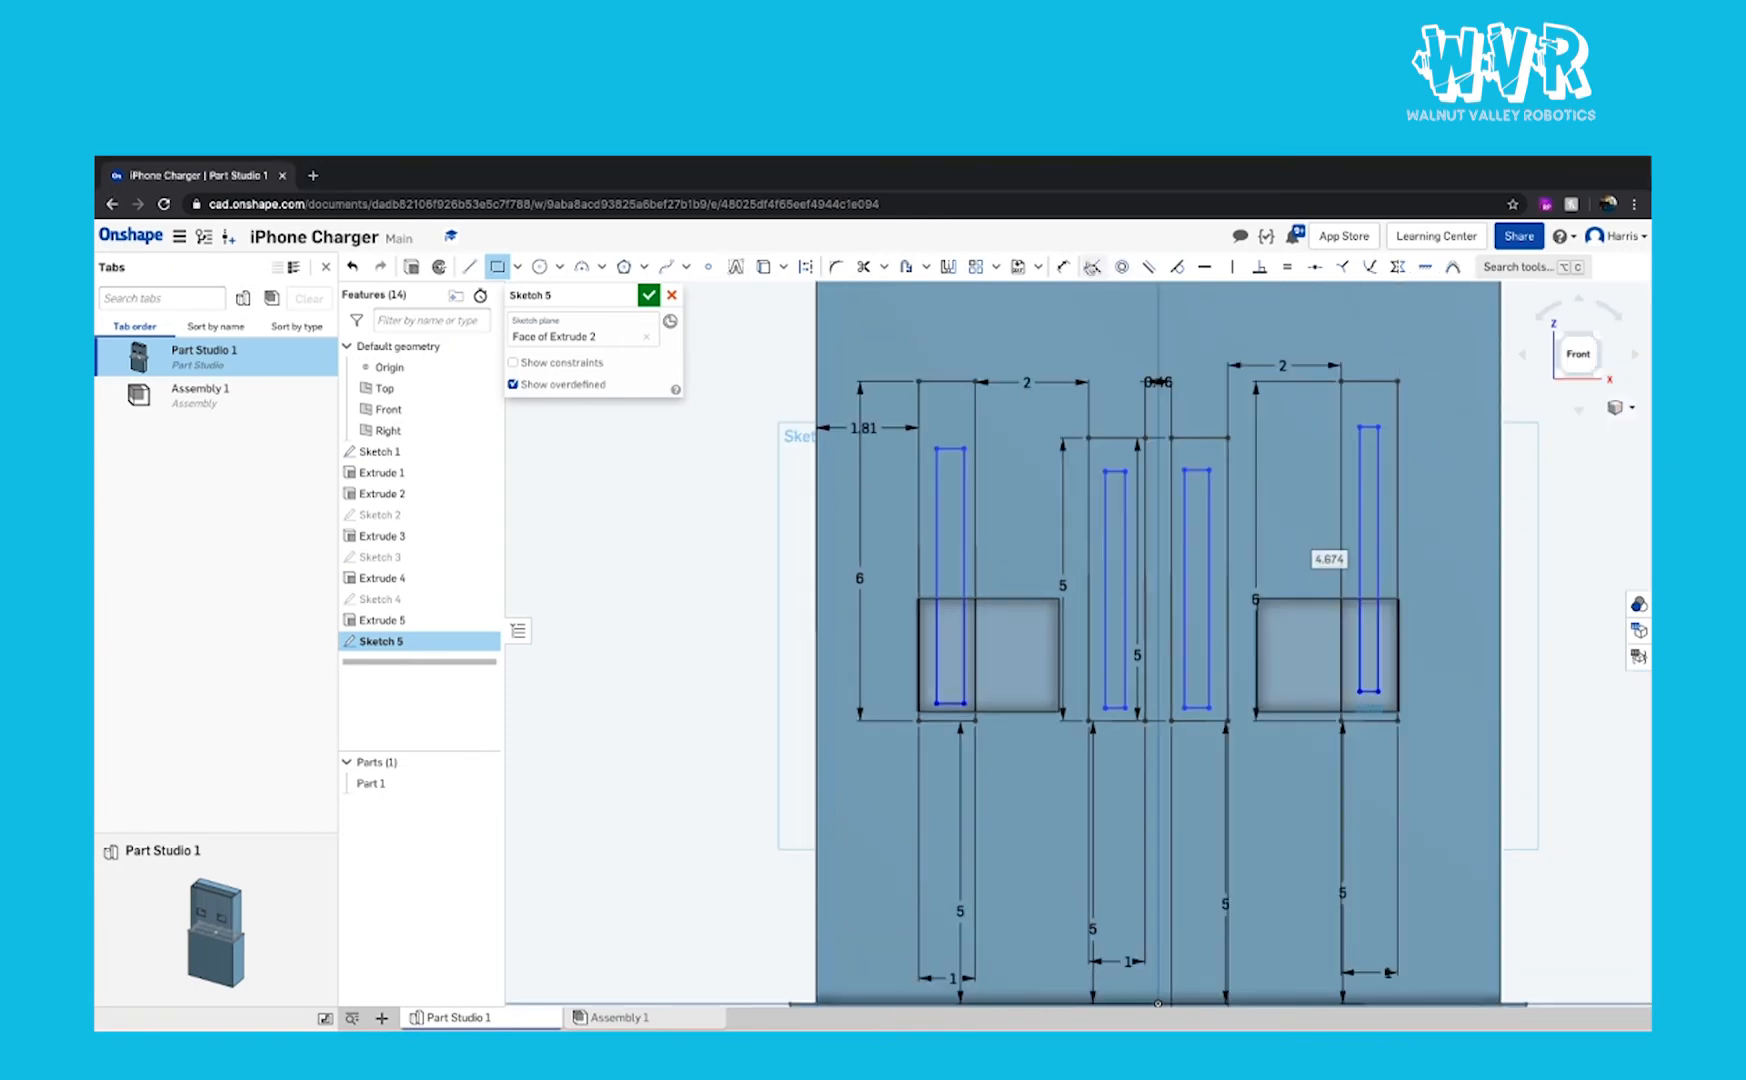
left_click(1062, 266)
left_click(936, 530)
left_click(889, 561)
type("5.5")
key("Return")
left_click(942, 338)
type("0.75")
key("Return")
Step: Dimension the second inner rectangle from the left 4.5 mm tall and 0.75 mm wide
left_click(1105, 570)
left_click(1035, 558)
type("4.5")
key("Return")
left_click(1112, 362)
type("0.75")
key("Return")
Step: Dimension the third inner rectangle from the left 4.5 mm tall and 0.75 mm wide
left_click(1170, 478)
left_click(1160, 595)
type("4.5")
key("Return")
left_click(1203, 453)
left_click(1207, 359)
type("0.75")
Step: Dimension the rightmost inner rectangle 5.5 mm tall and 0.75 mm wide
key("Return")
left_click(1361, 560)
left_click(1313, 555)
type("5.5")
key("Return")
left_click(1369, 690)
left_click(1368, 877)
type("0")
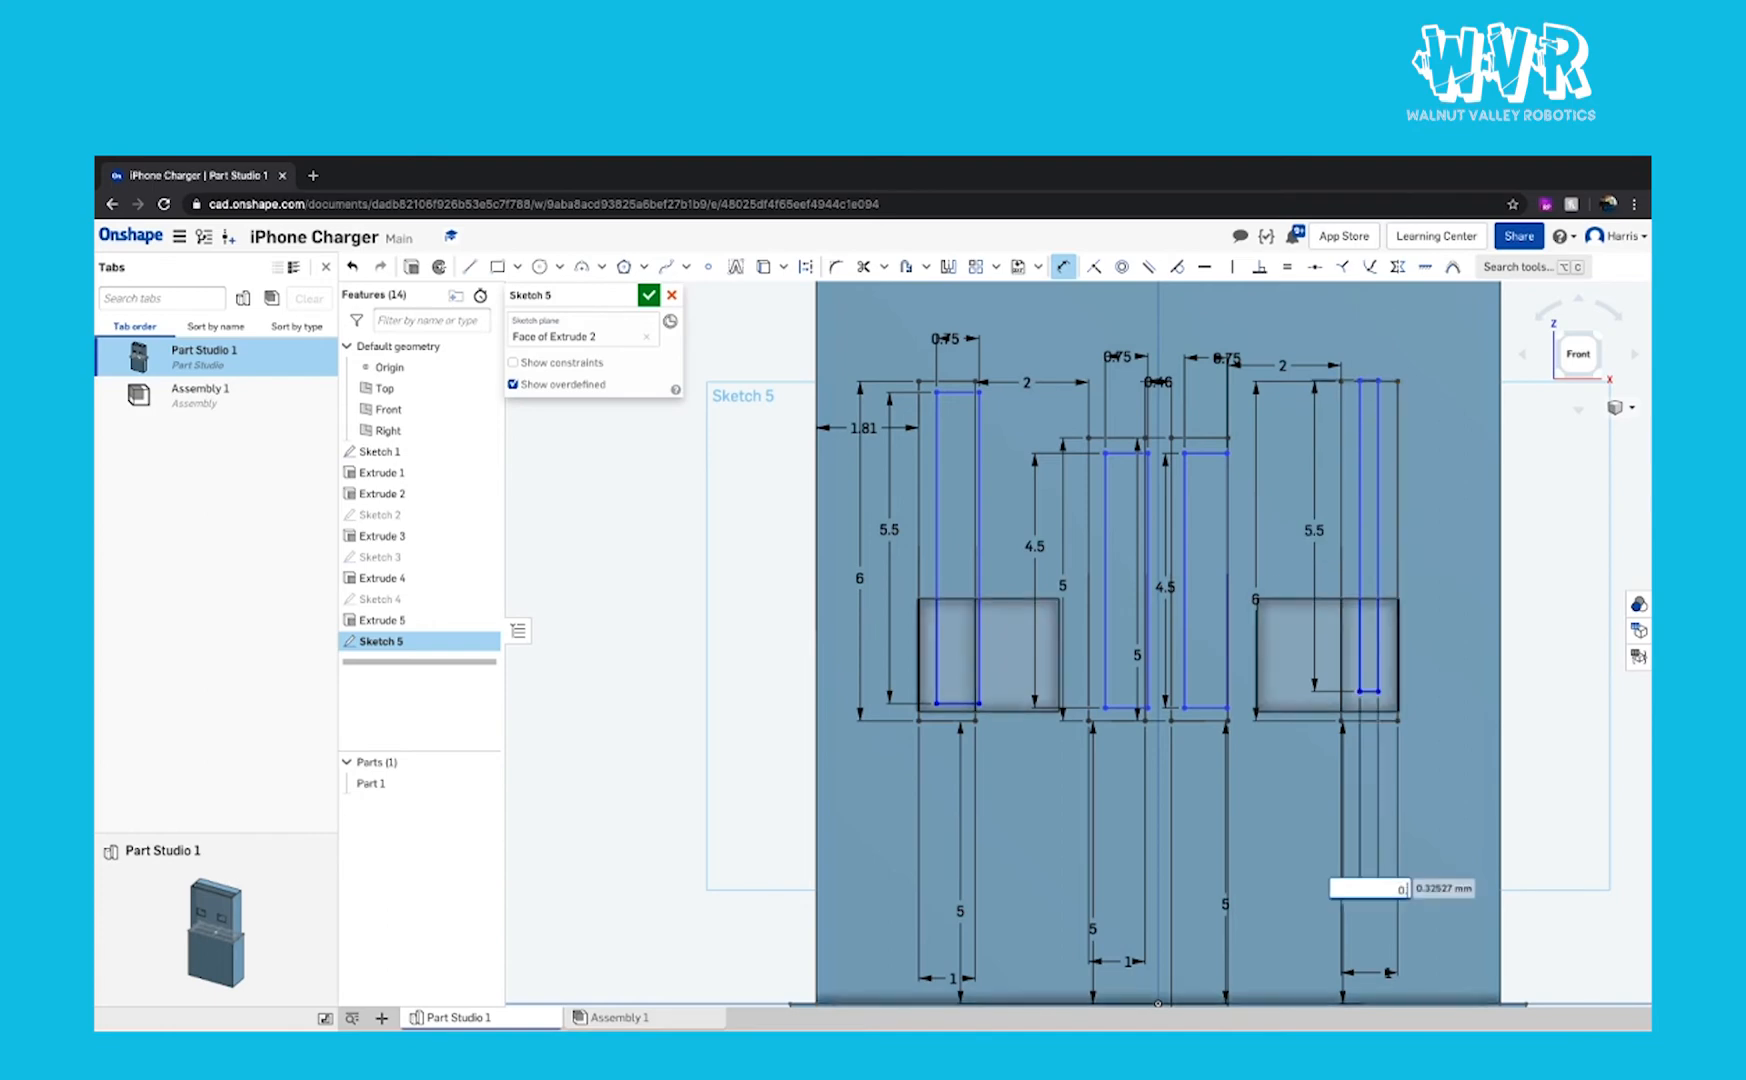
key("Return")
Step: Place the leftmost inner rectangle's left side 0.125 mm from the left side of its surrounding strip outline
scroll(937, 618, "up", 2)
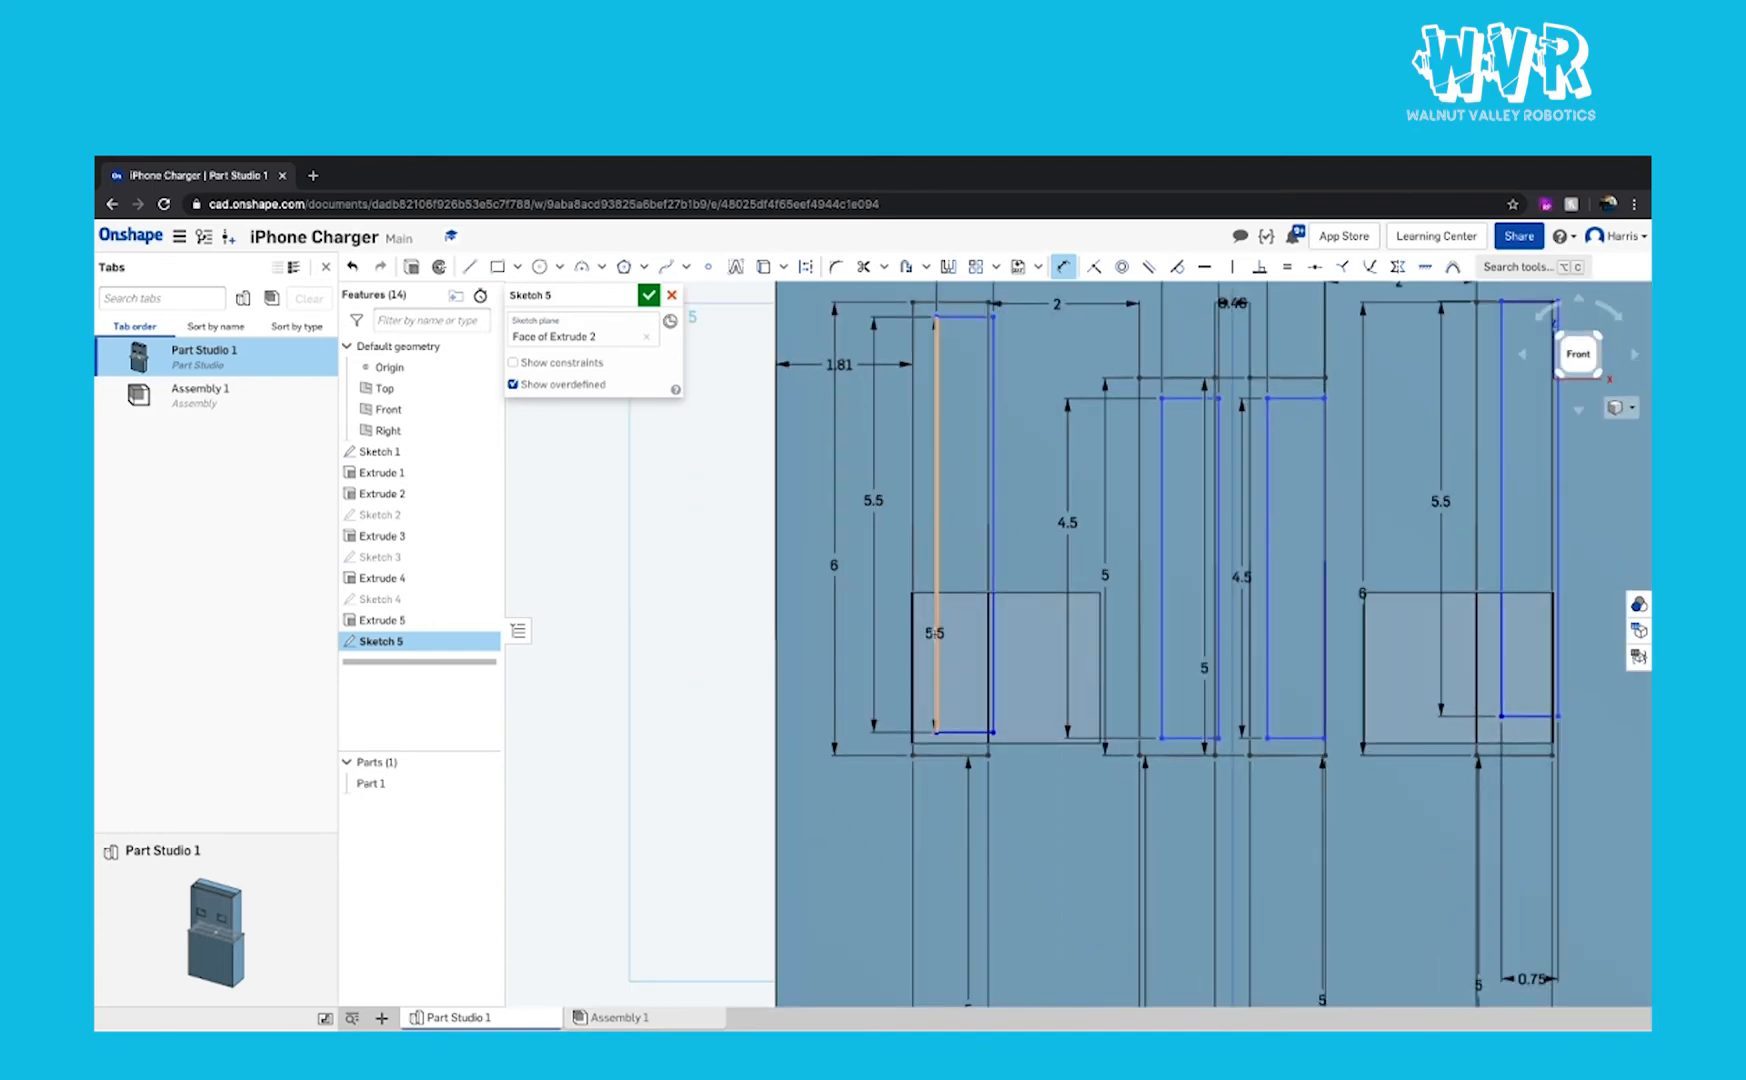
left_click(912, 645)
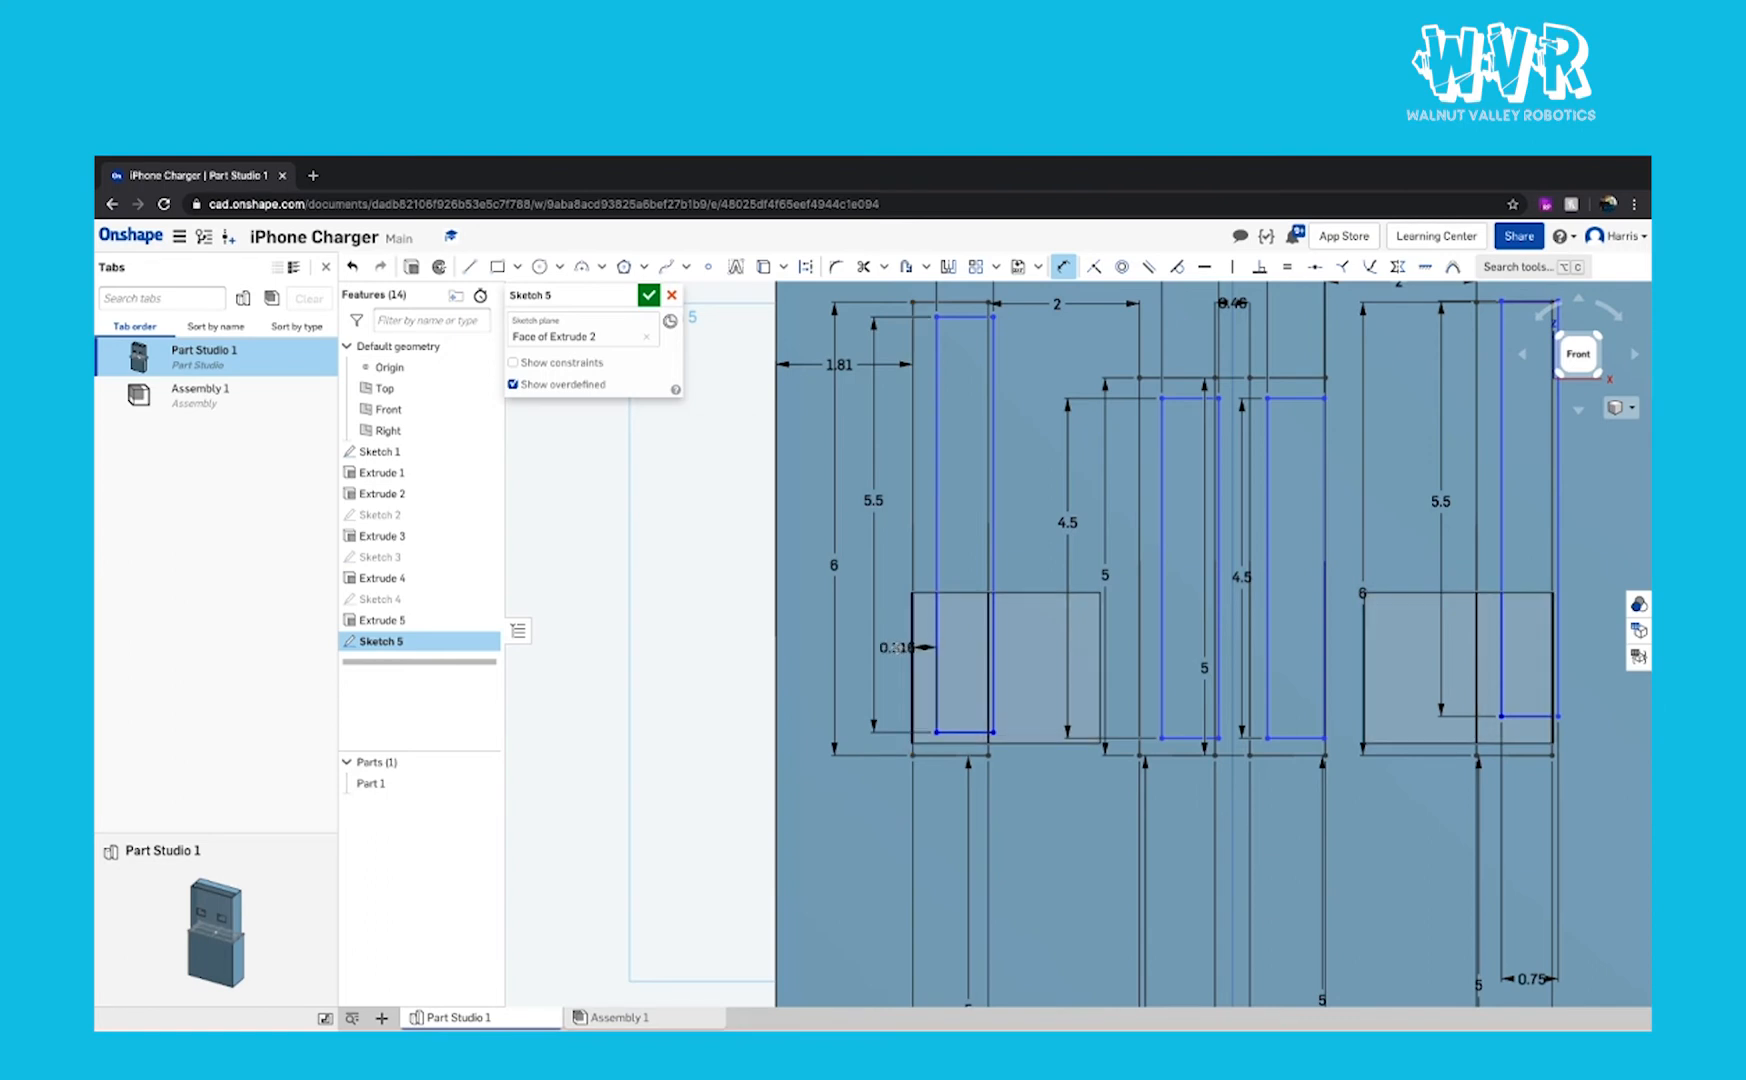
left_click(890, 653)
type("0.125")
key("Return")
Step: Place the leftmost inner rectangle's lower edge 0.25 mm above the lower edge of its surrounding strip outline
scroll(940, 720, "up", 8)
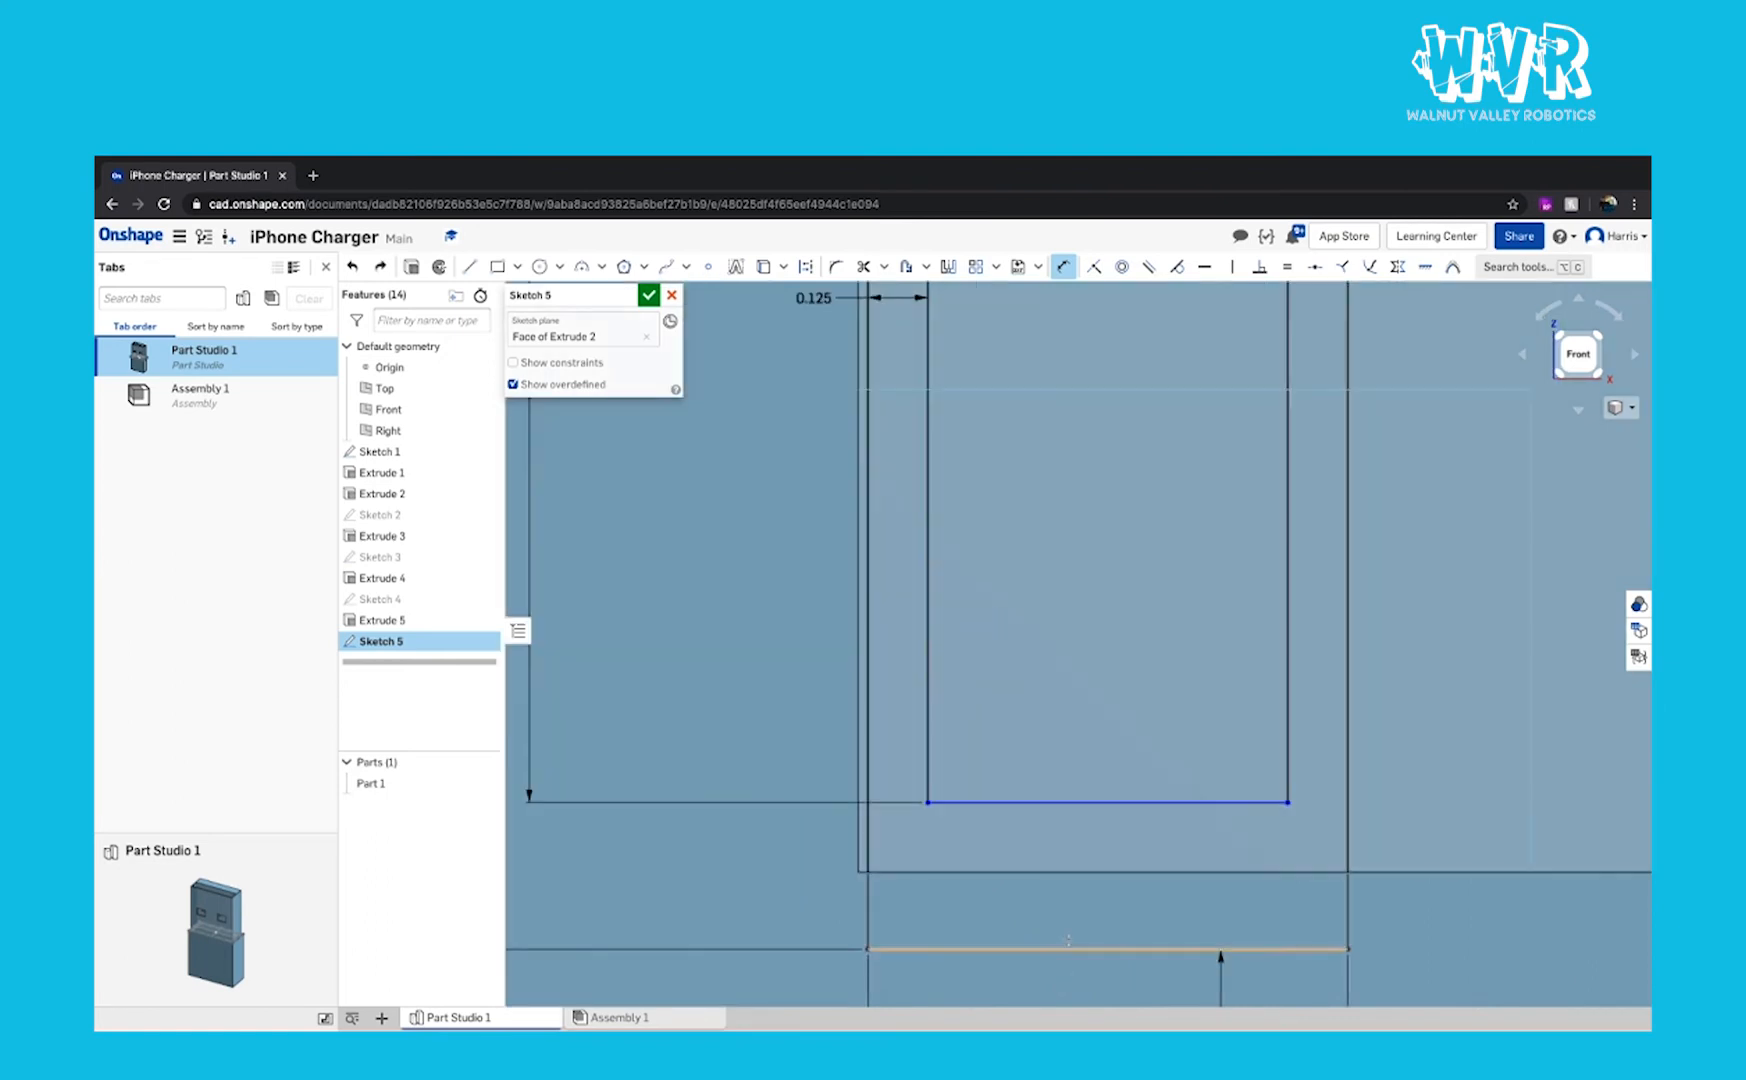
left_click(1080, 803)
left_click(1050, 949)
left_click(1044, 860)
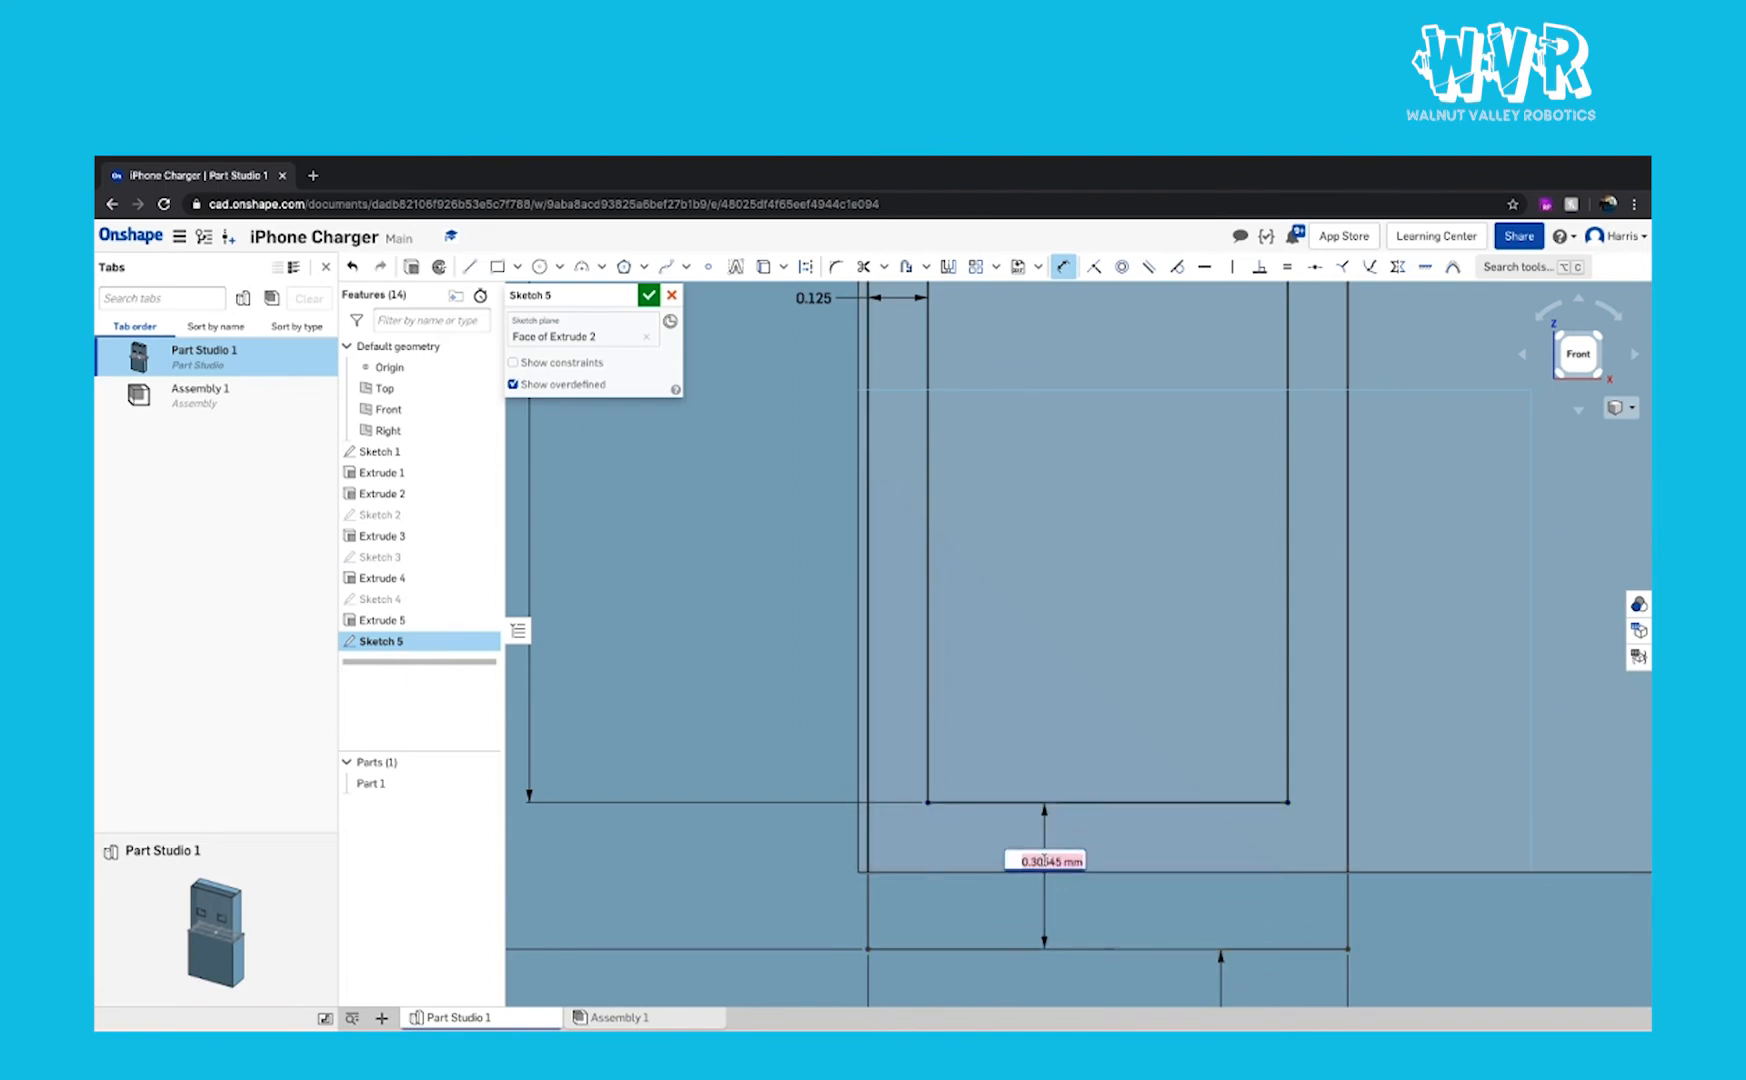
type("0.25")
key("Return")
scroll(1048, 851, "down", 6)
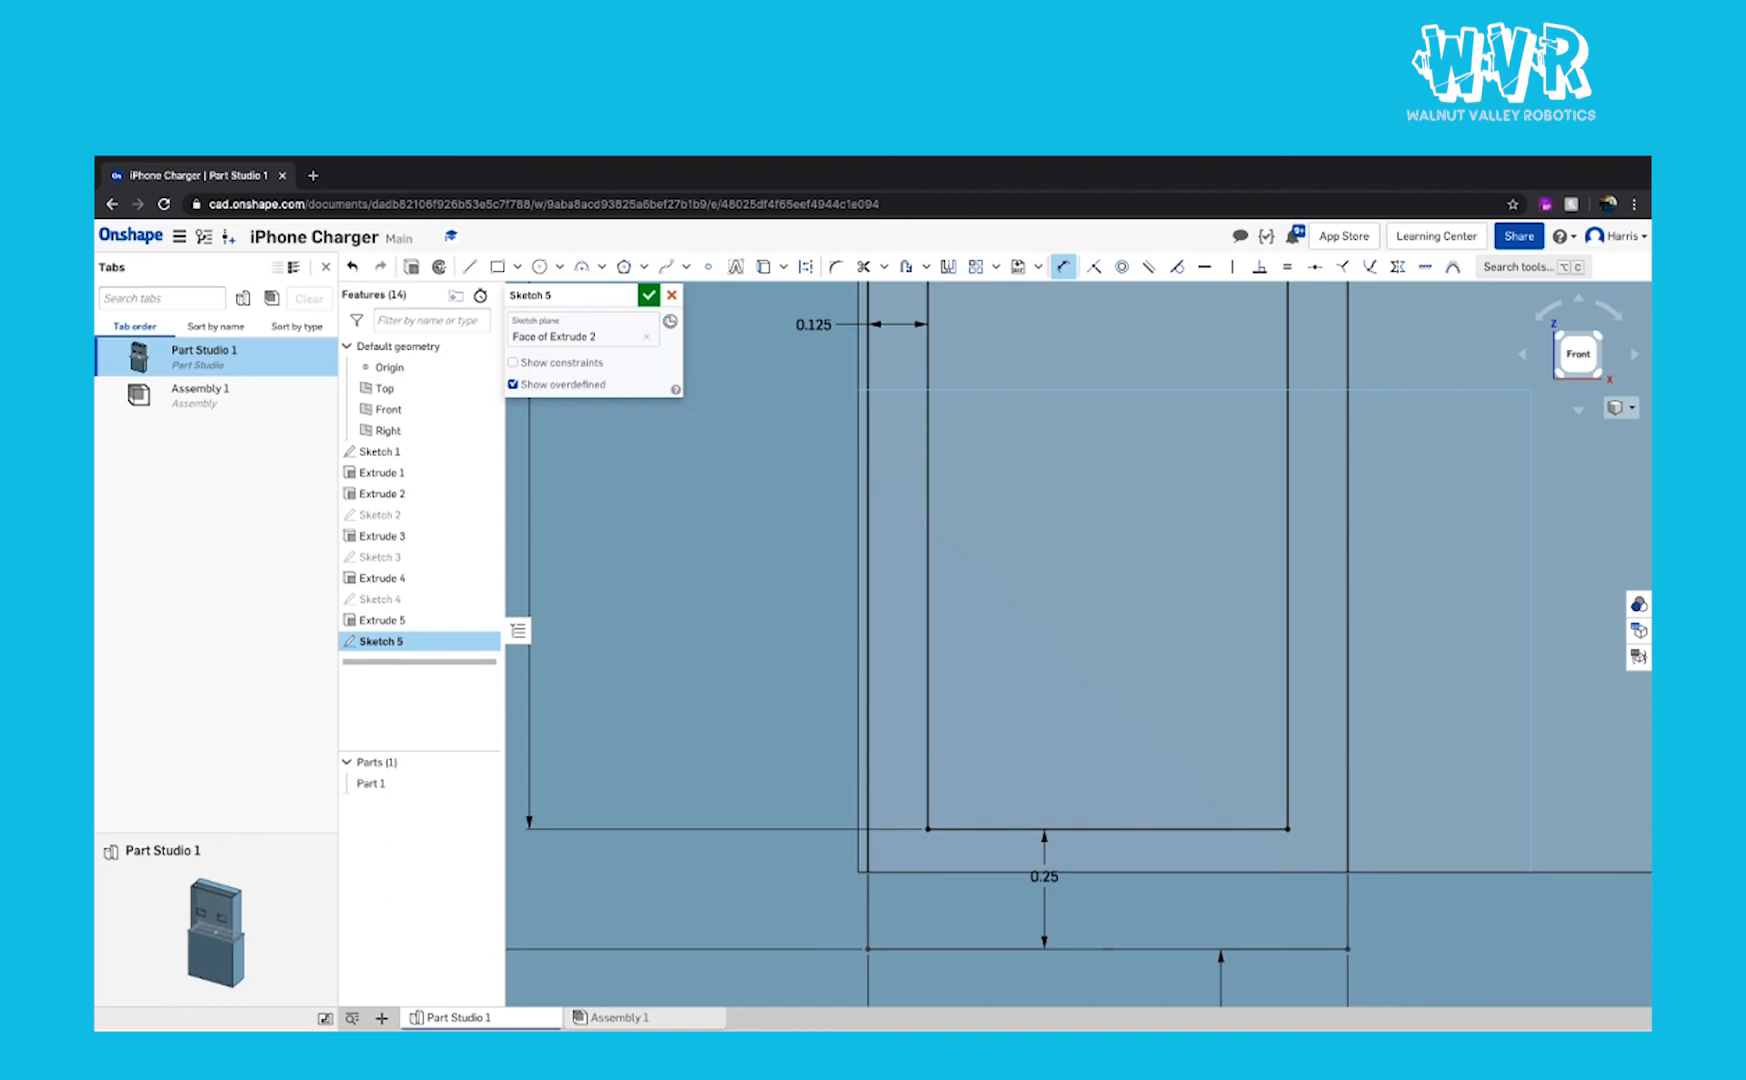
Step: Place the second inner rectangle from the left 0.125 mm from the left side of its surrounding strip outline
scroll(1166, 829, "up", 8)
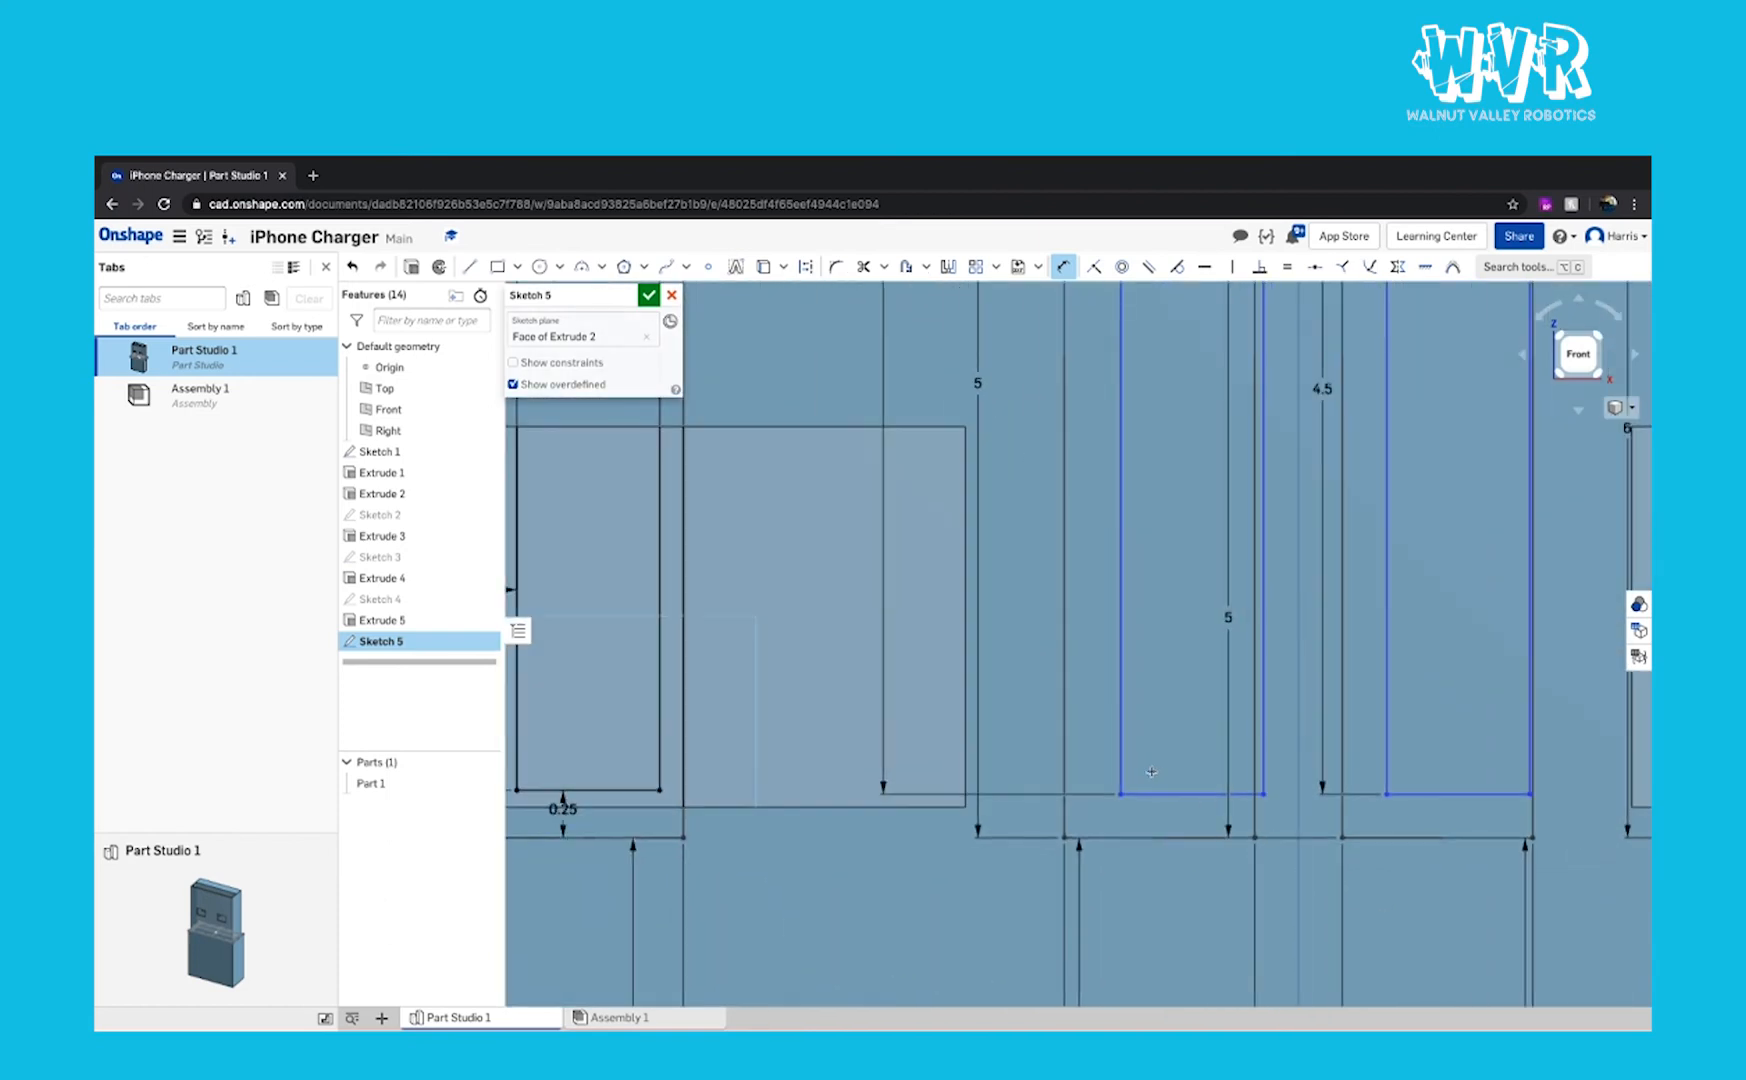
left_click(1069, 774)
left_click(927, 755)
left_click(985, 873)
type("0.125")
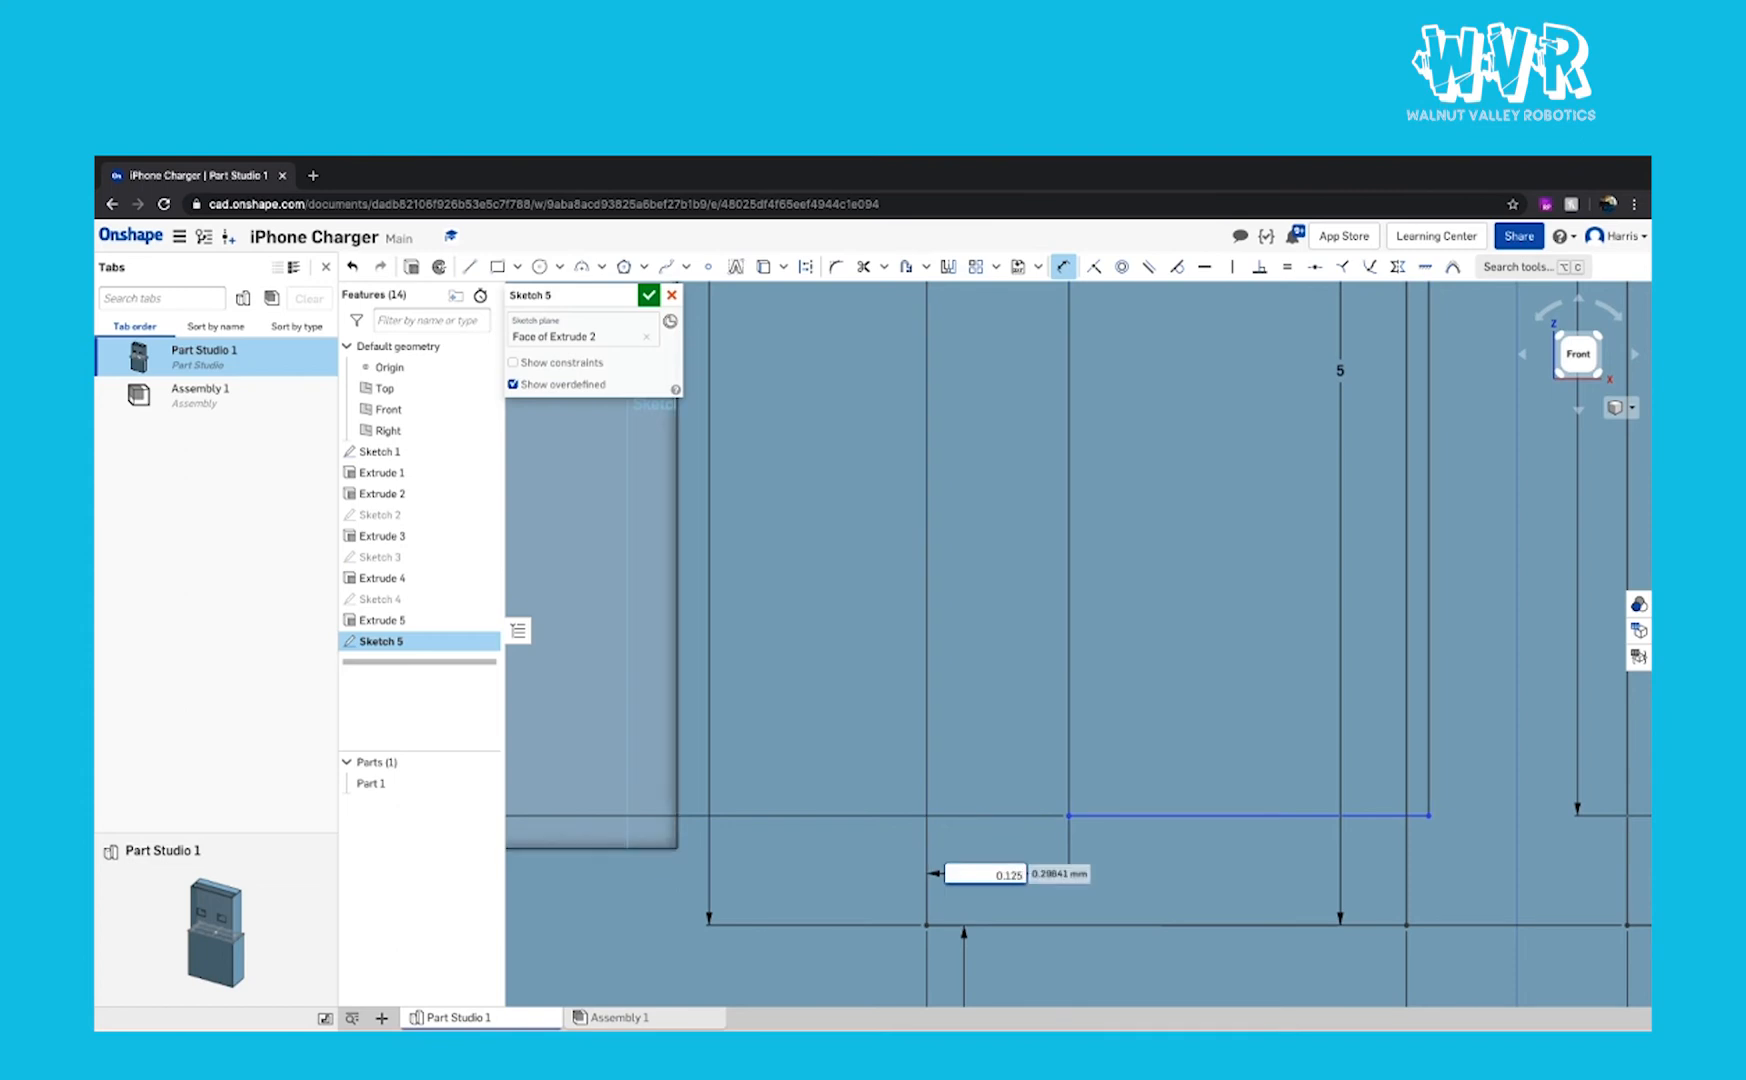
key("Return")
Step: Place the second inner rectangle's lower edge 0.25 mm above the lower edge of its surrounding strip outline
left_click(1126, 817)
left_click(1075, 924)
left_click(1098, 874)
type("0.25")
key("Return")
Step: Place the third inner rectangle's lower edge 0.25 mm above the lower edge of its surrounding strip outline
scroll(1124, 794, "down", 3)
scroll(1488, 783, "up", 4)
left_click(1400, 838)
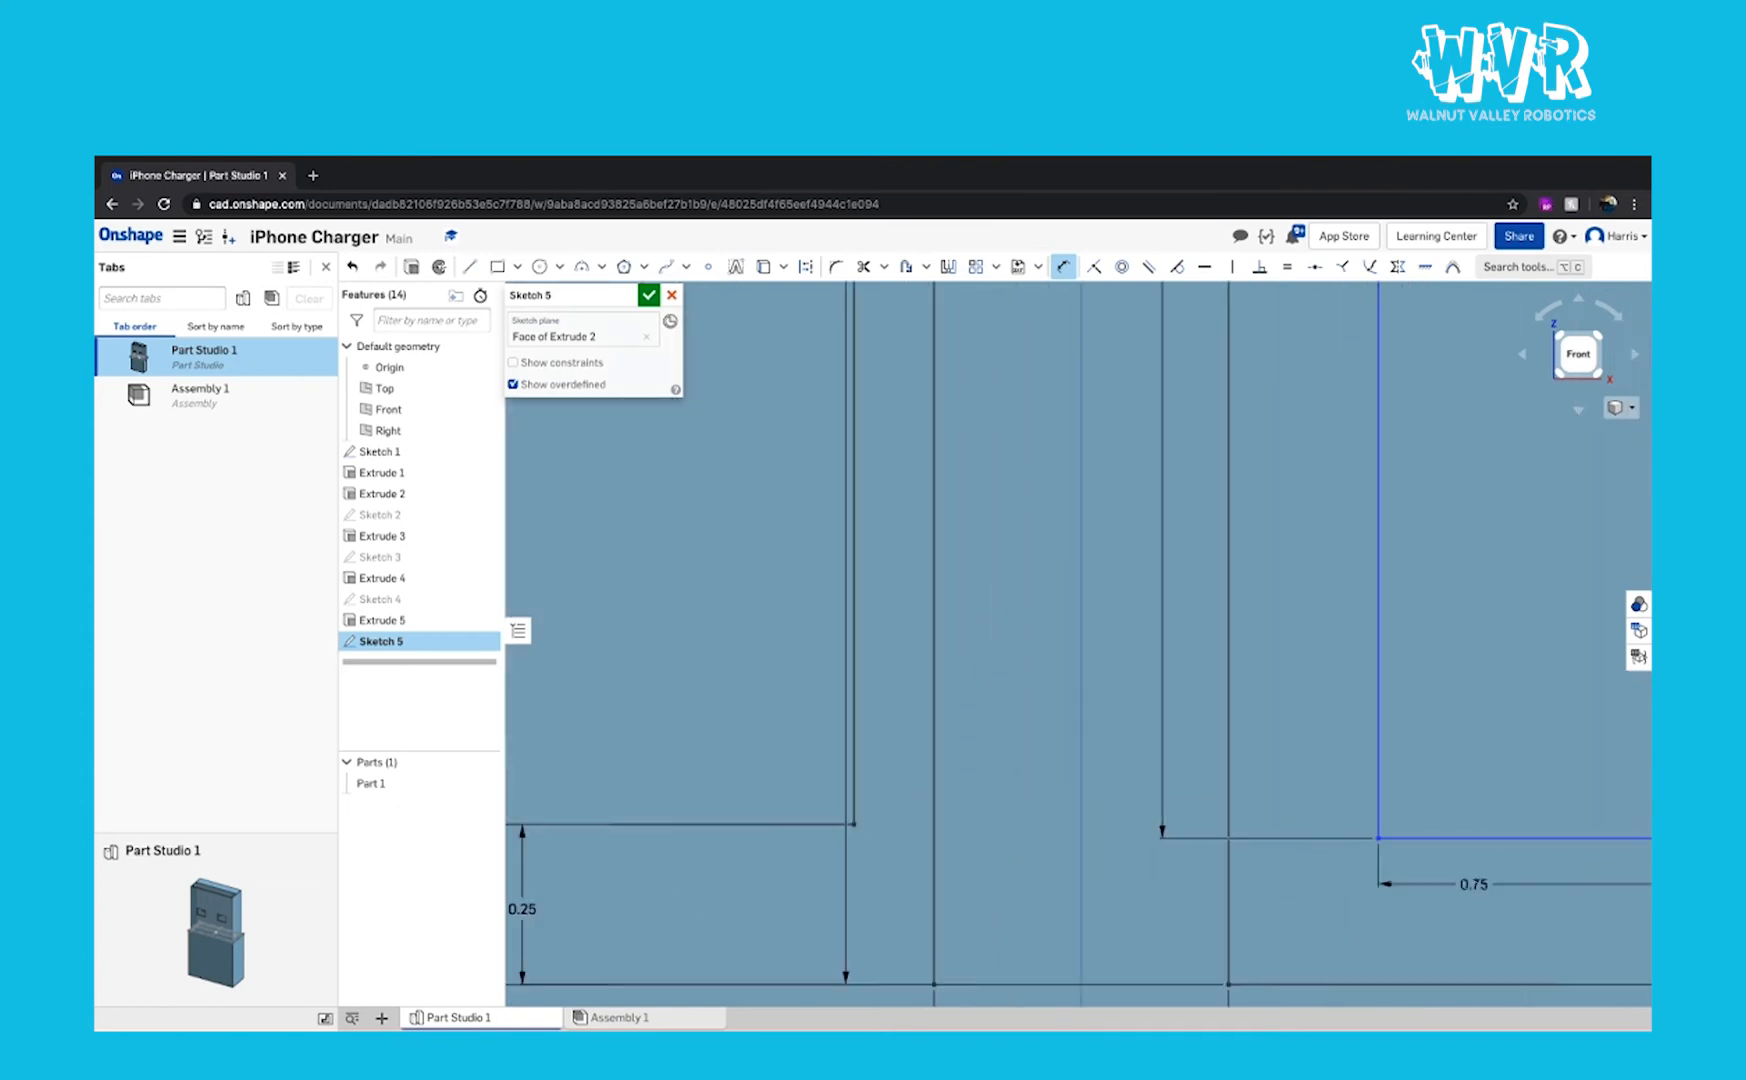
left_click(1405, 912)
key("Return")
Step: Place the third inner rectangle's left side 0.125 mm from the left side of its surrounding strip outline
scroll(1411, 920, "down", 1)
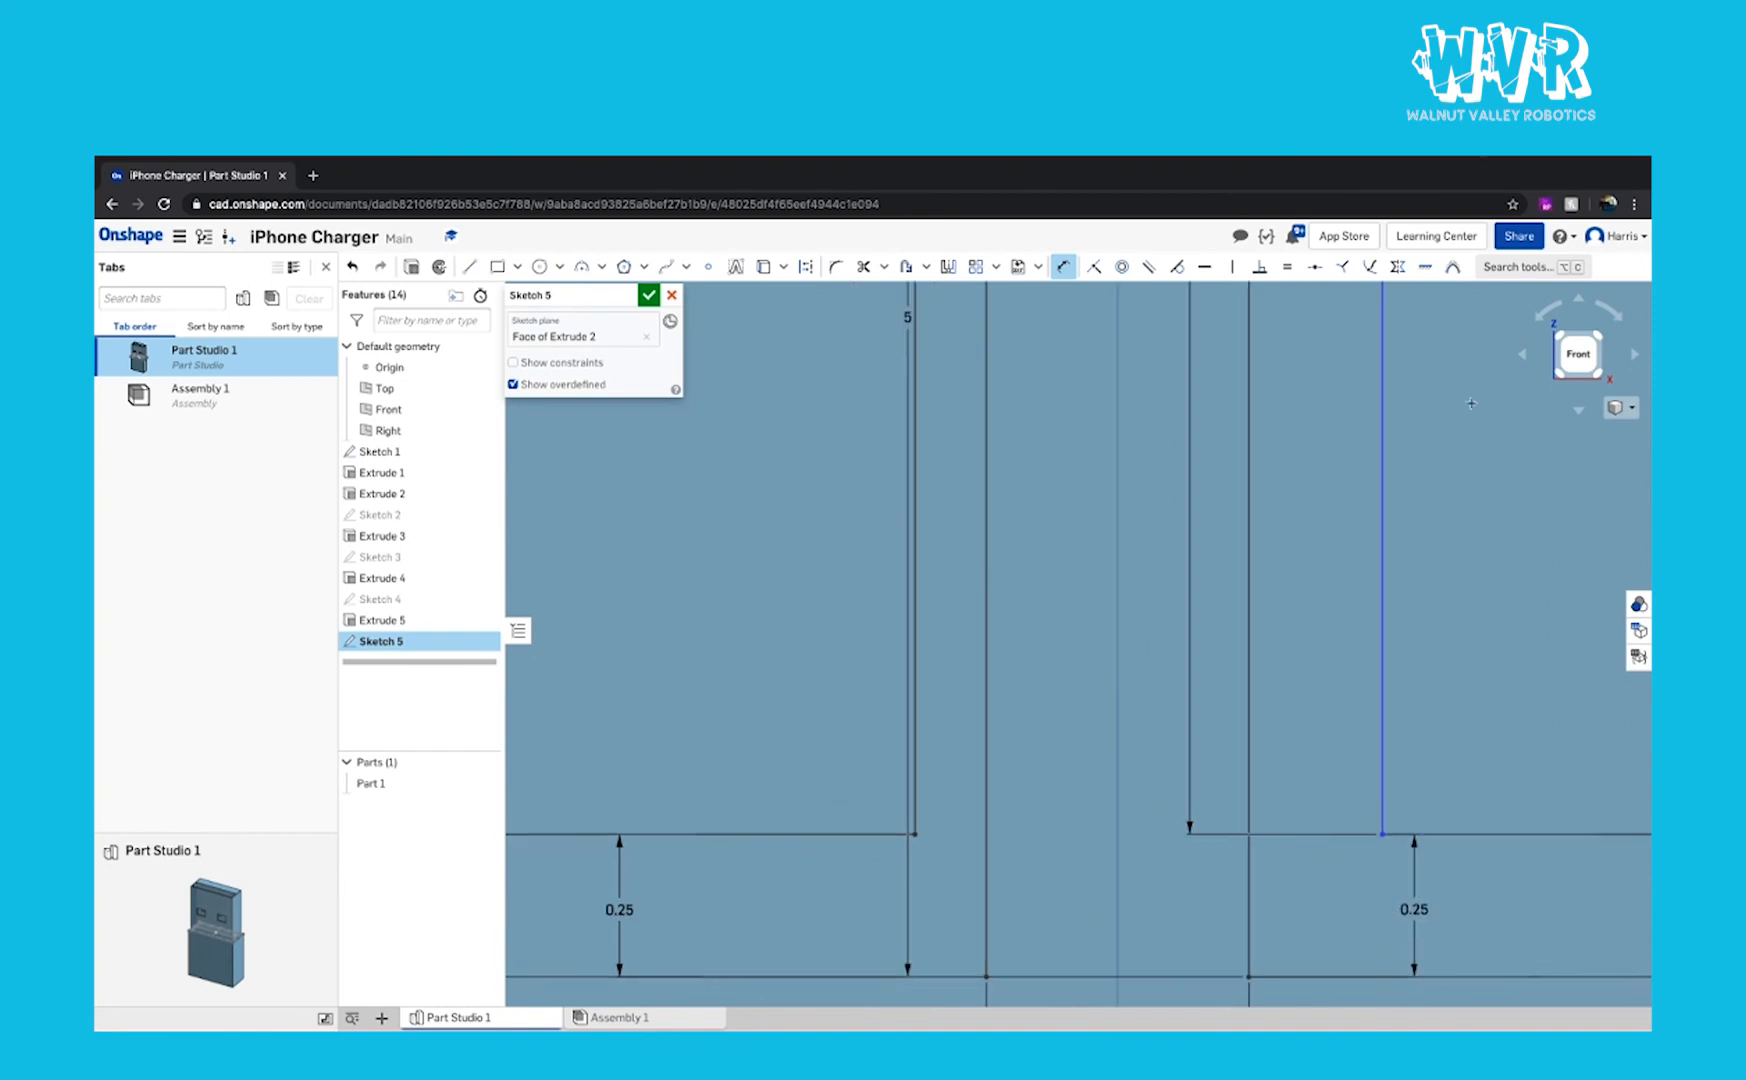
left_click(1249, 565)
left_click(1280, 569)
type("0.125")
key("Return")
Step: Place the rightmost inner rectangle's lower edge 0.25 mm above the lower edge of its surrounding strip outline
scroll(1120, 611, "down", 6)
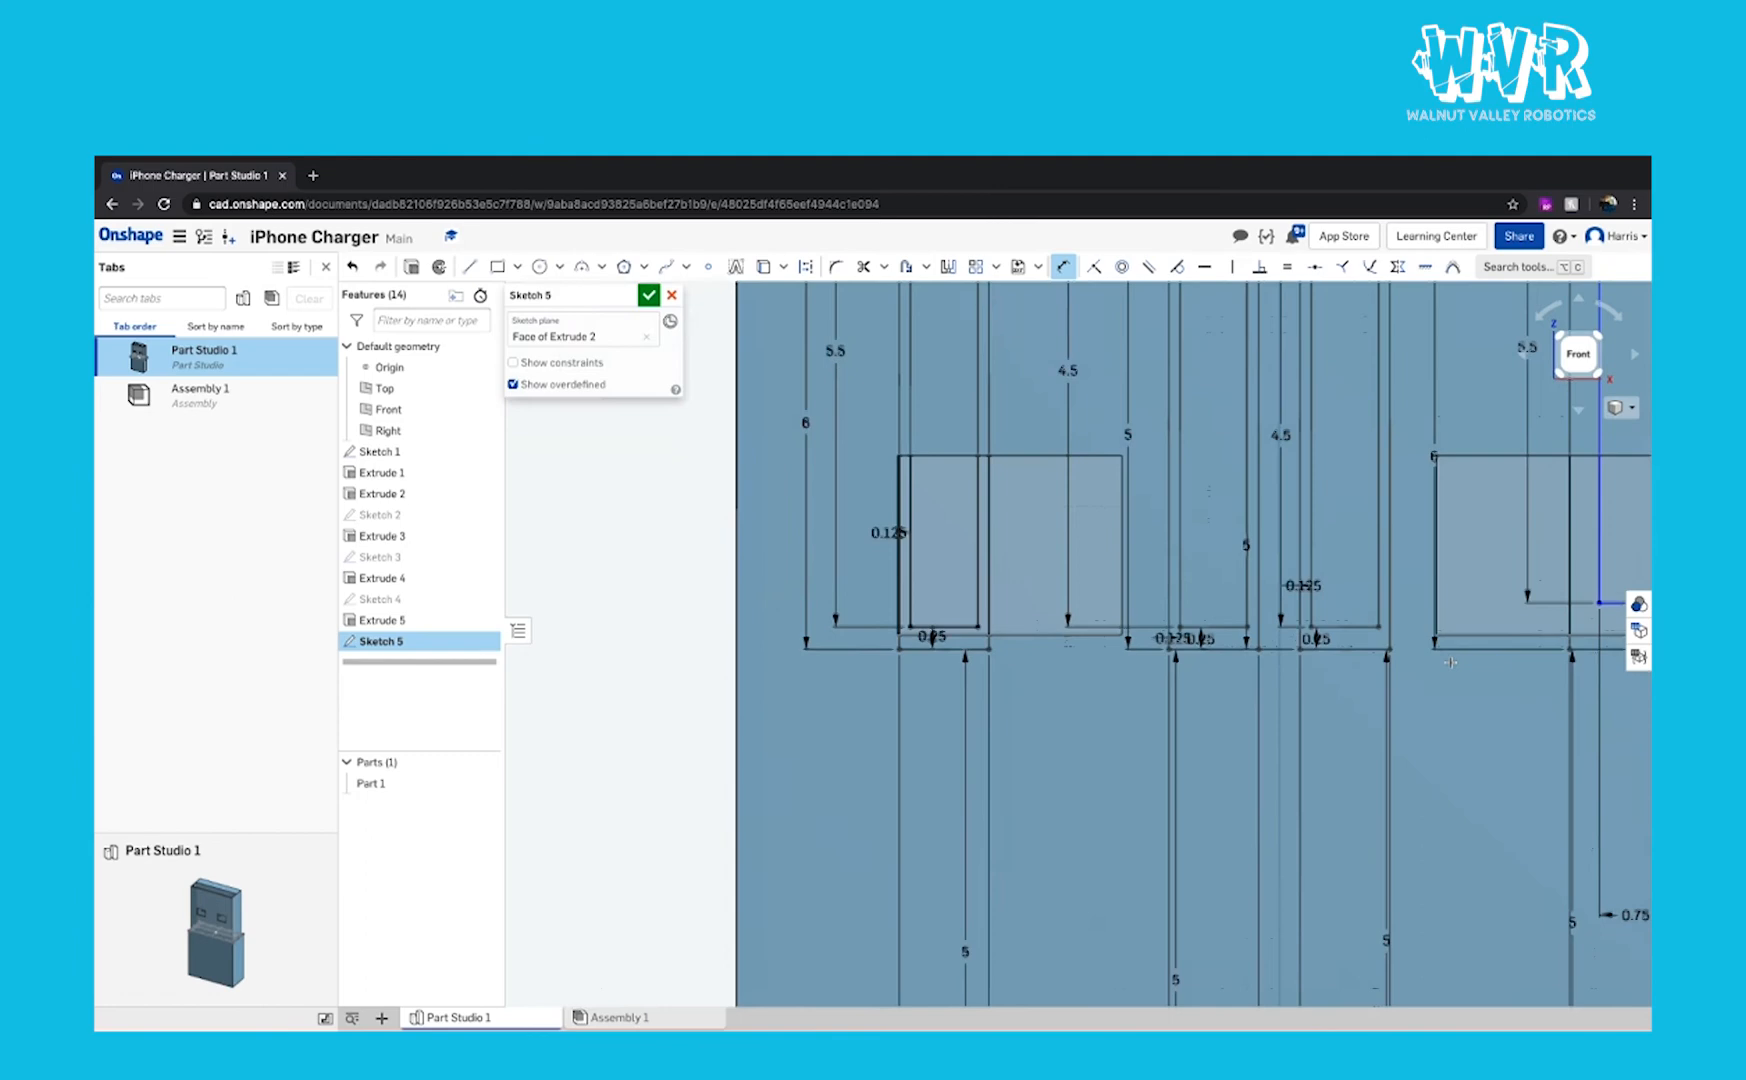
left_click(1596, 626)
middle_click_drag(1609, 657, 1508, 655)
scroll(1508, 655, "up", 5)
left_click(1449, 741)
left_click(1445, 712)
type("0.25")
key("Return")
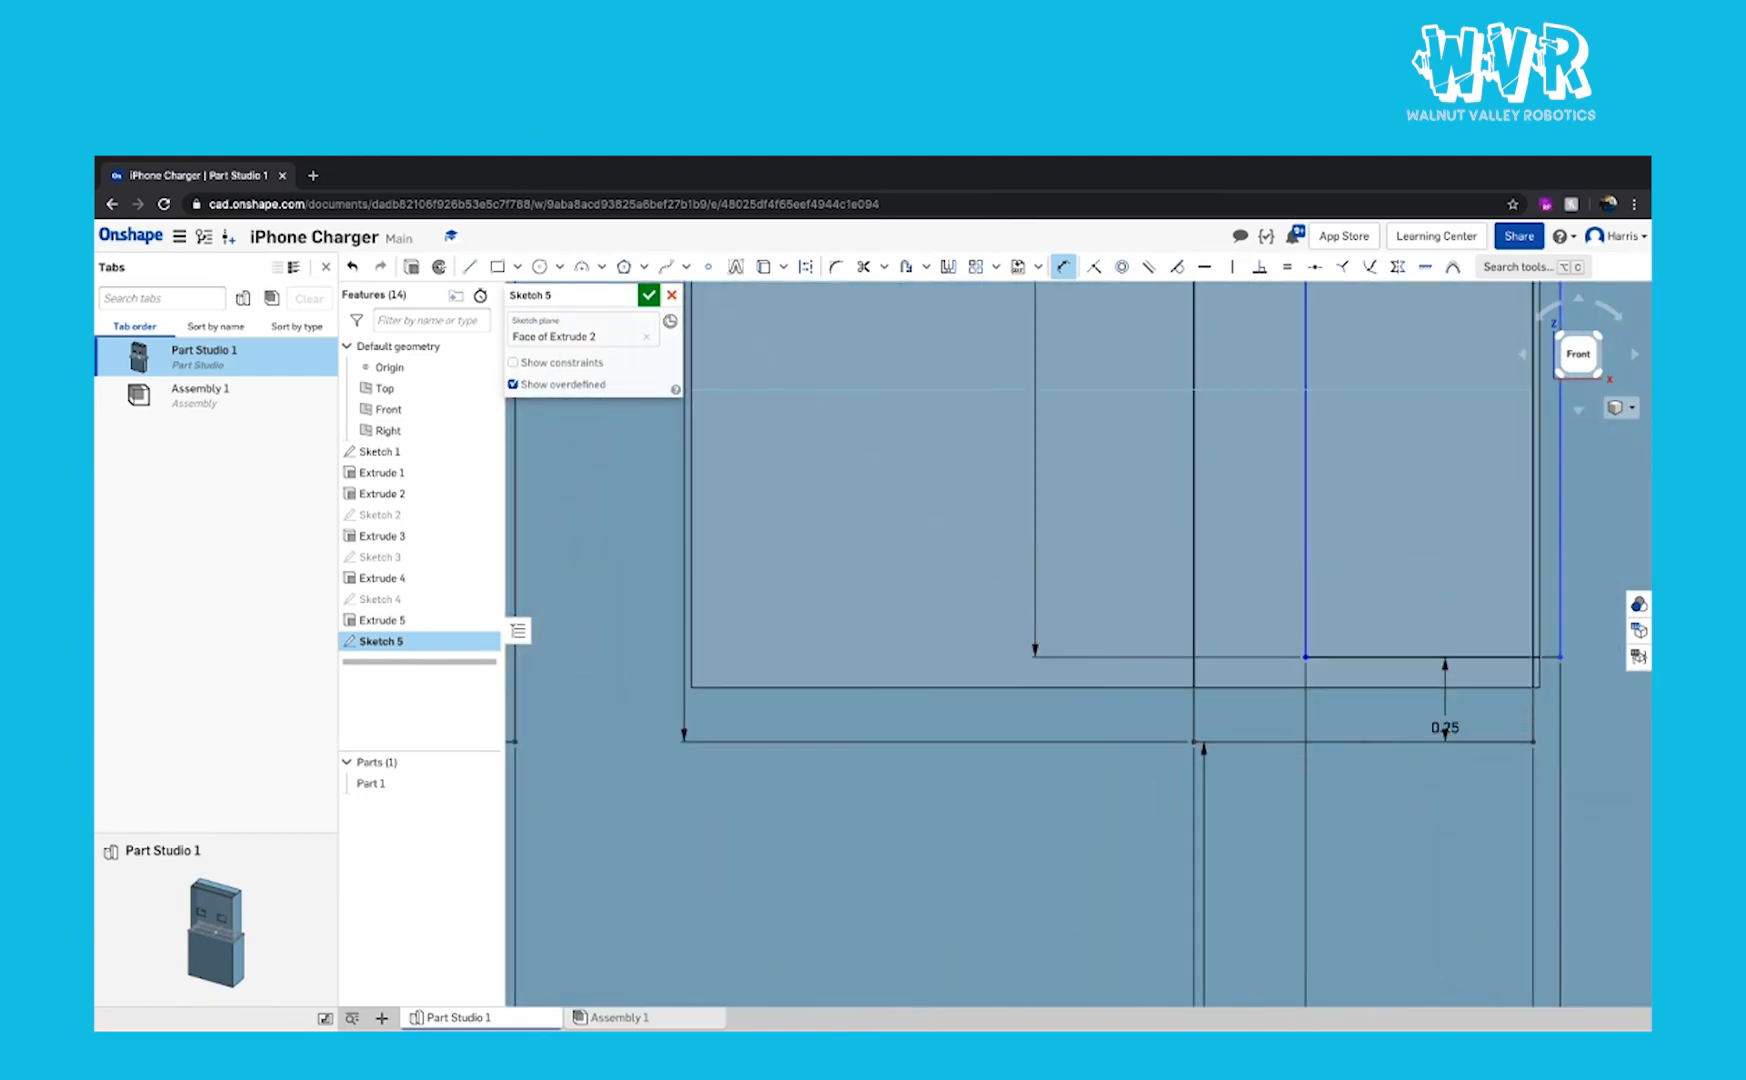
Step: Place the rightmost inner rectangle's left side 0.125 mm from the left side of its surrounding strip outline
left_click(1305, 640)
left_click(1194, 618)
left_click(1252, 616)
type("0.125")
key("Return")
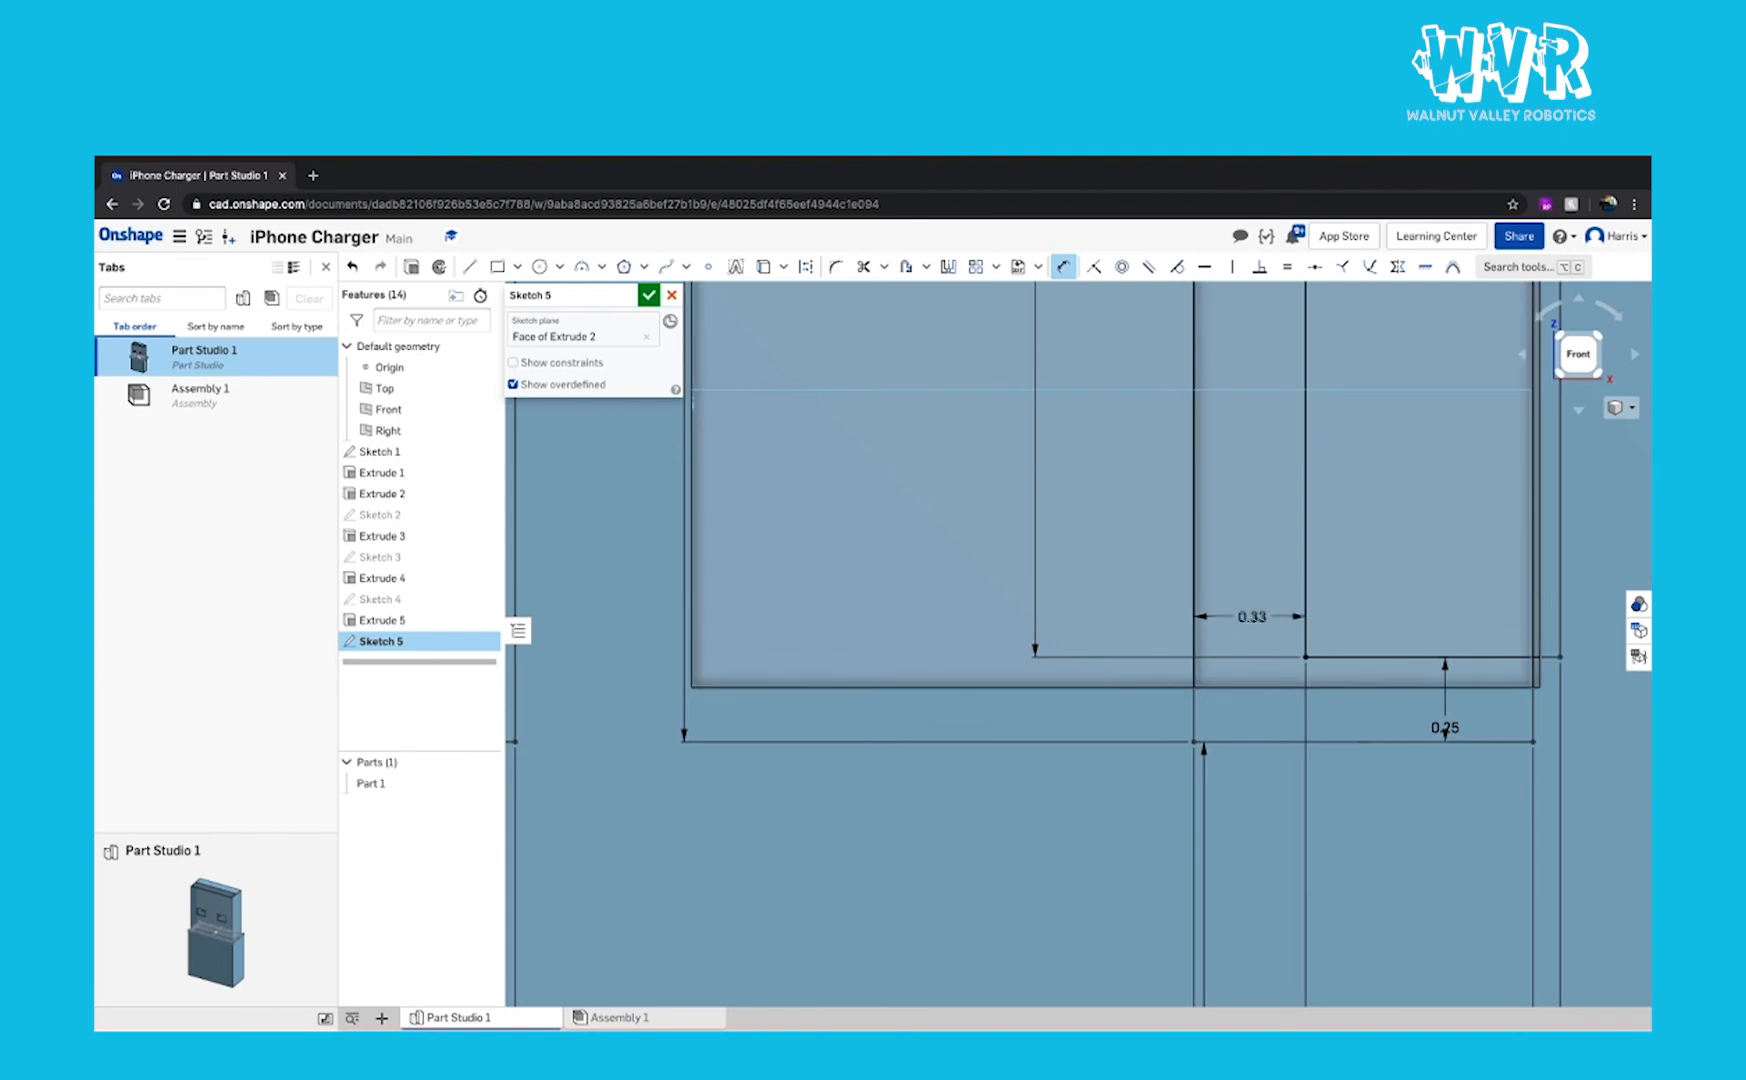
Step: Apply sketch fillets to all corners of the four inner rectangles
scroll(1252, 615, "down", 4)
scroll(1252, 615, "down", 5)
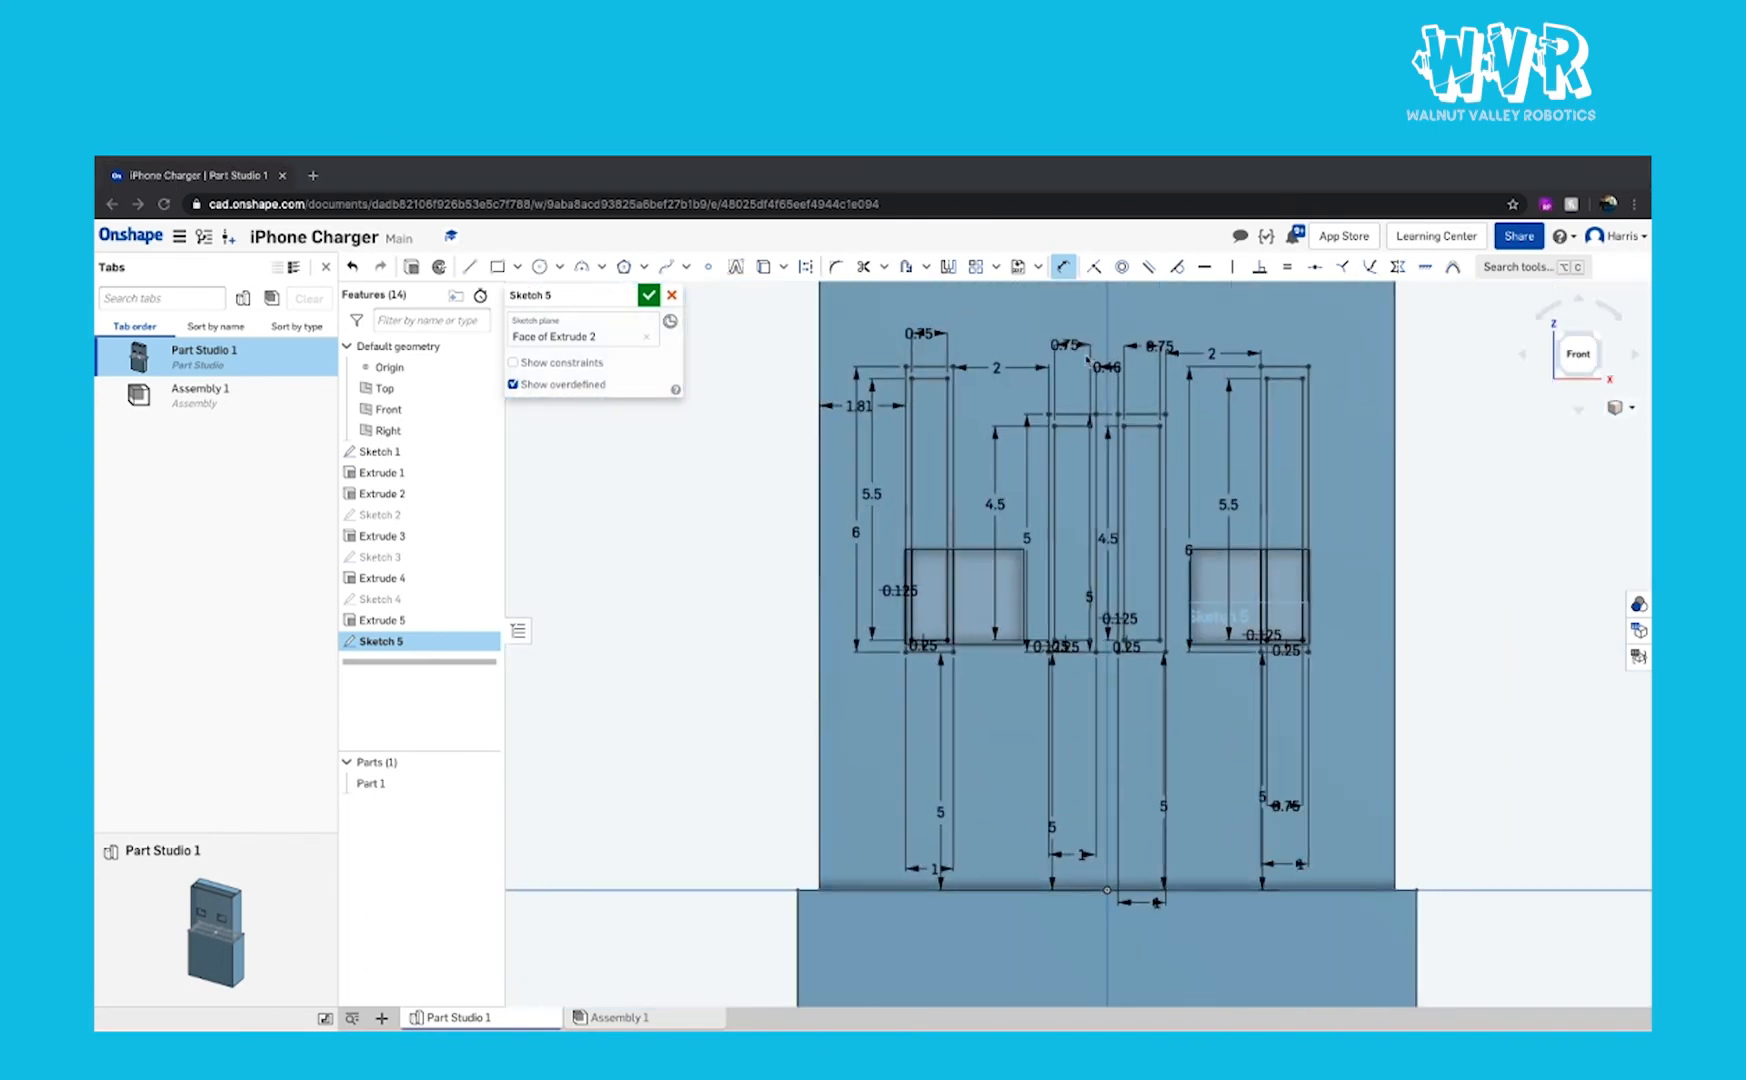
scroll(1085, 358, "up", 3)
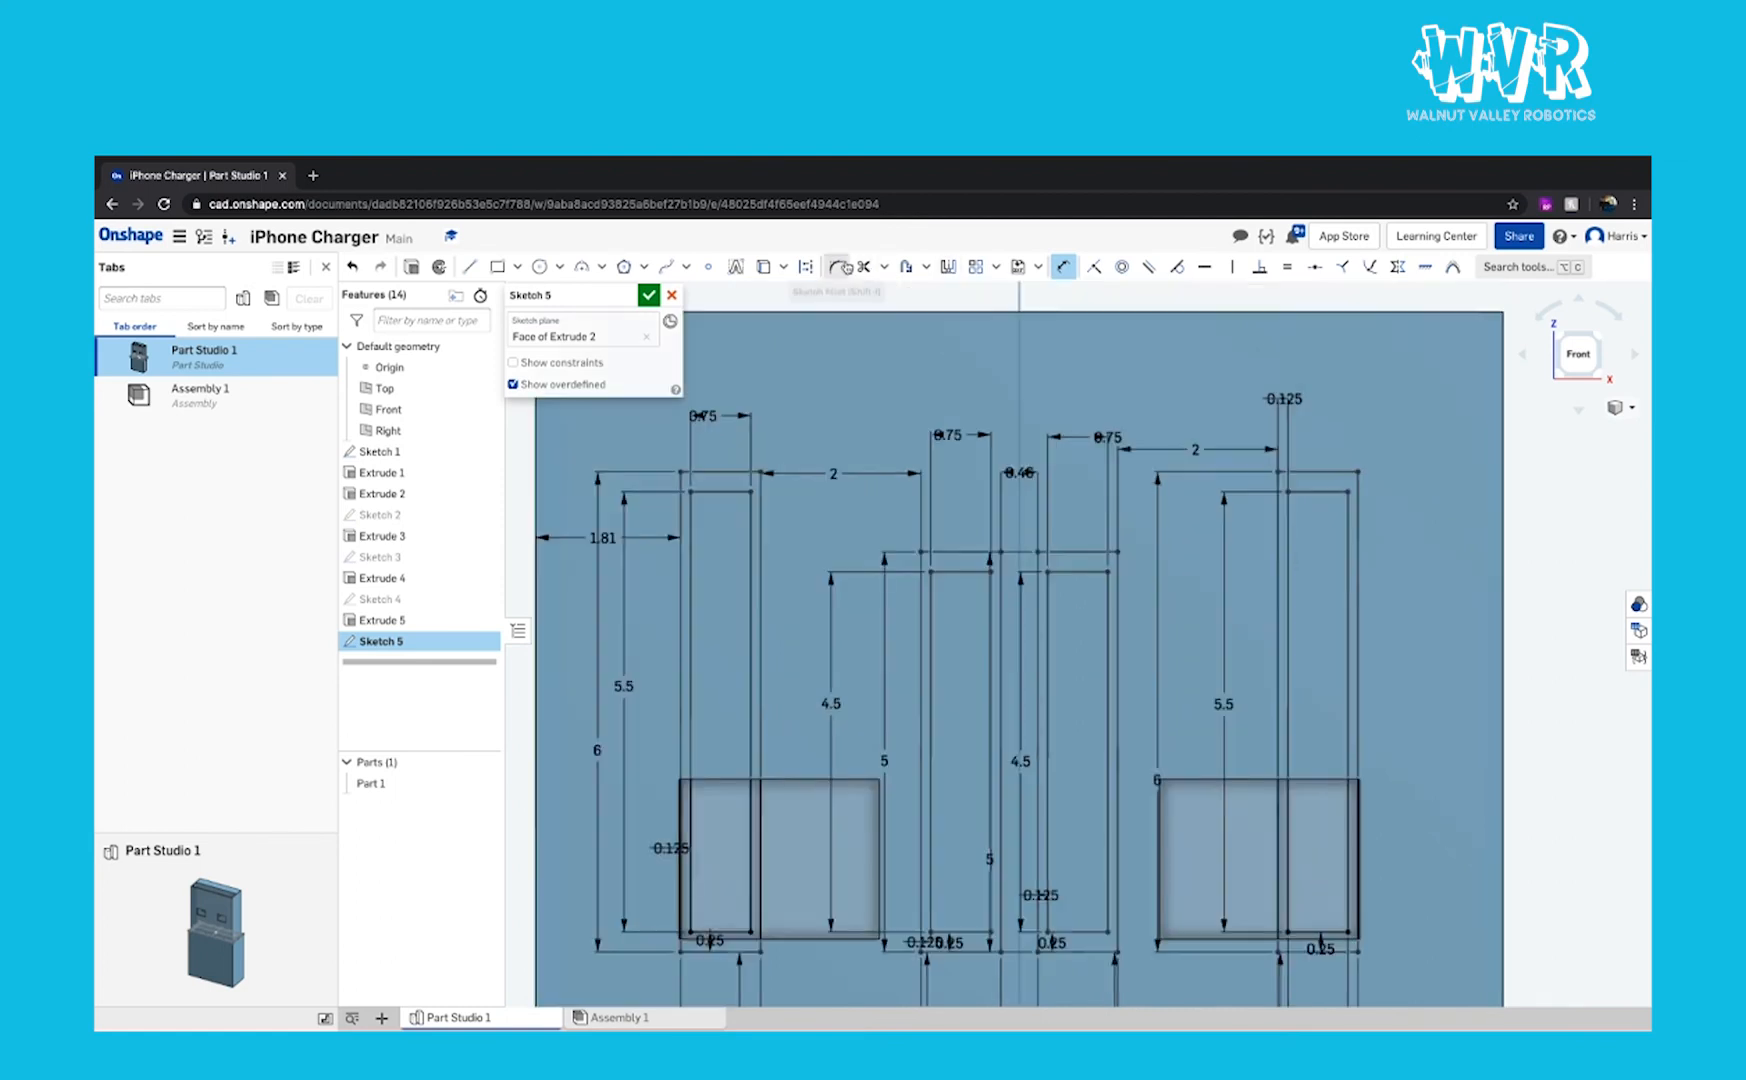
left_click(836, 266)
left_click(691, 491)
left_click(750, 491)
left_click(691, 932)
left_click(751, 932)
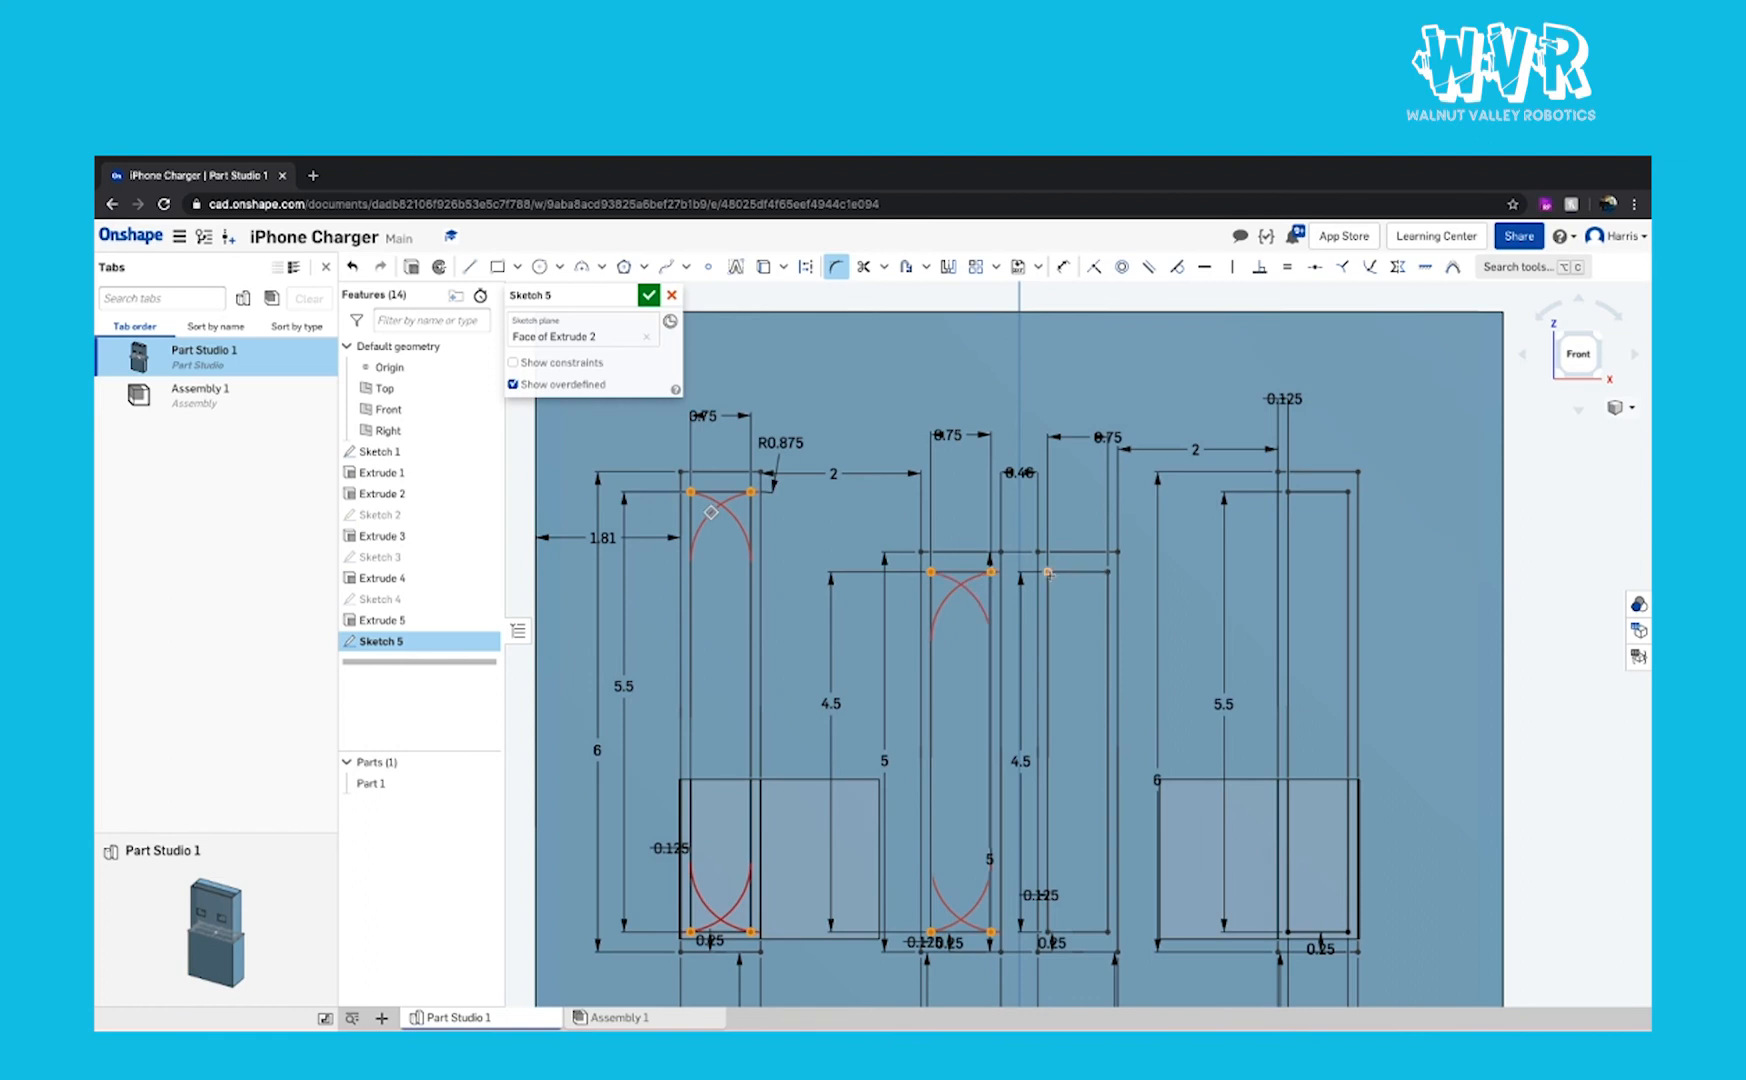
left_click(1108, 572)
left_click(1048, 932)
left_click(1288, 491)
left_click(1348, 491)
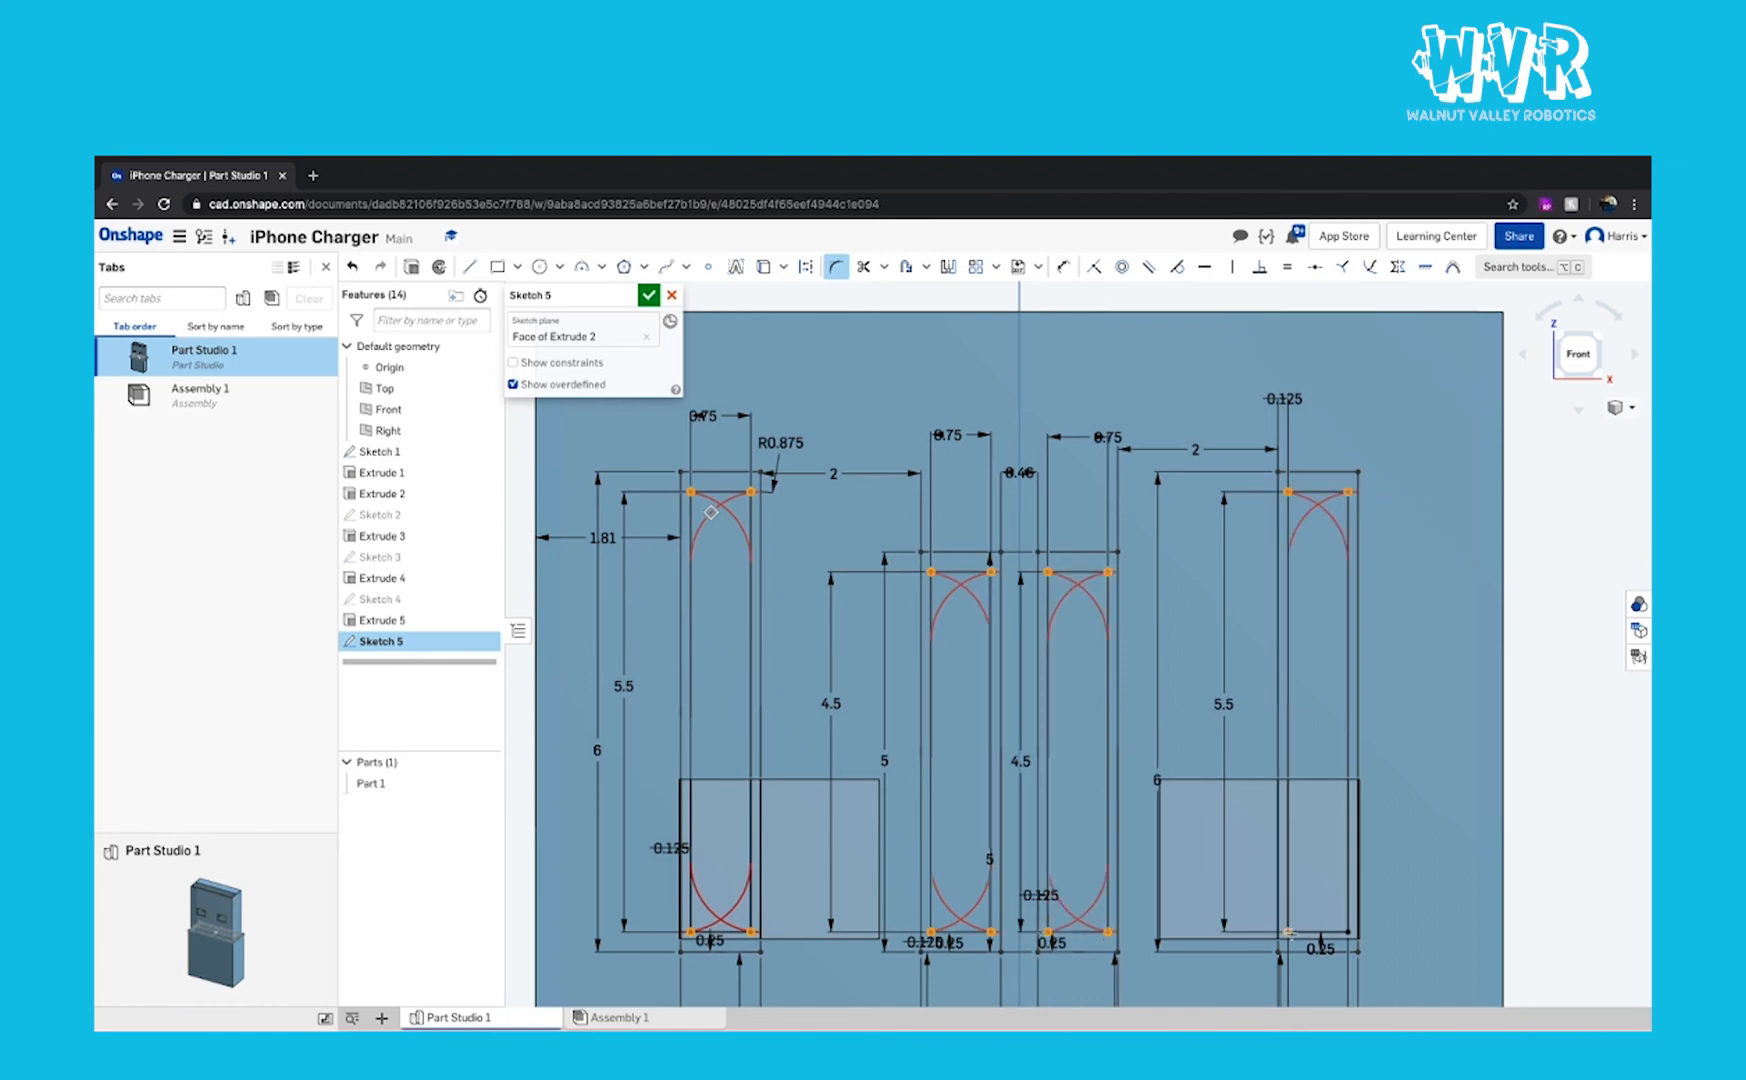
left_click(1346, 931)
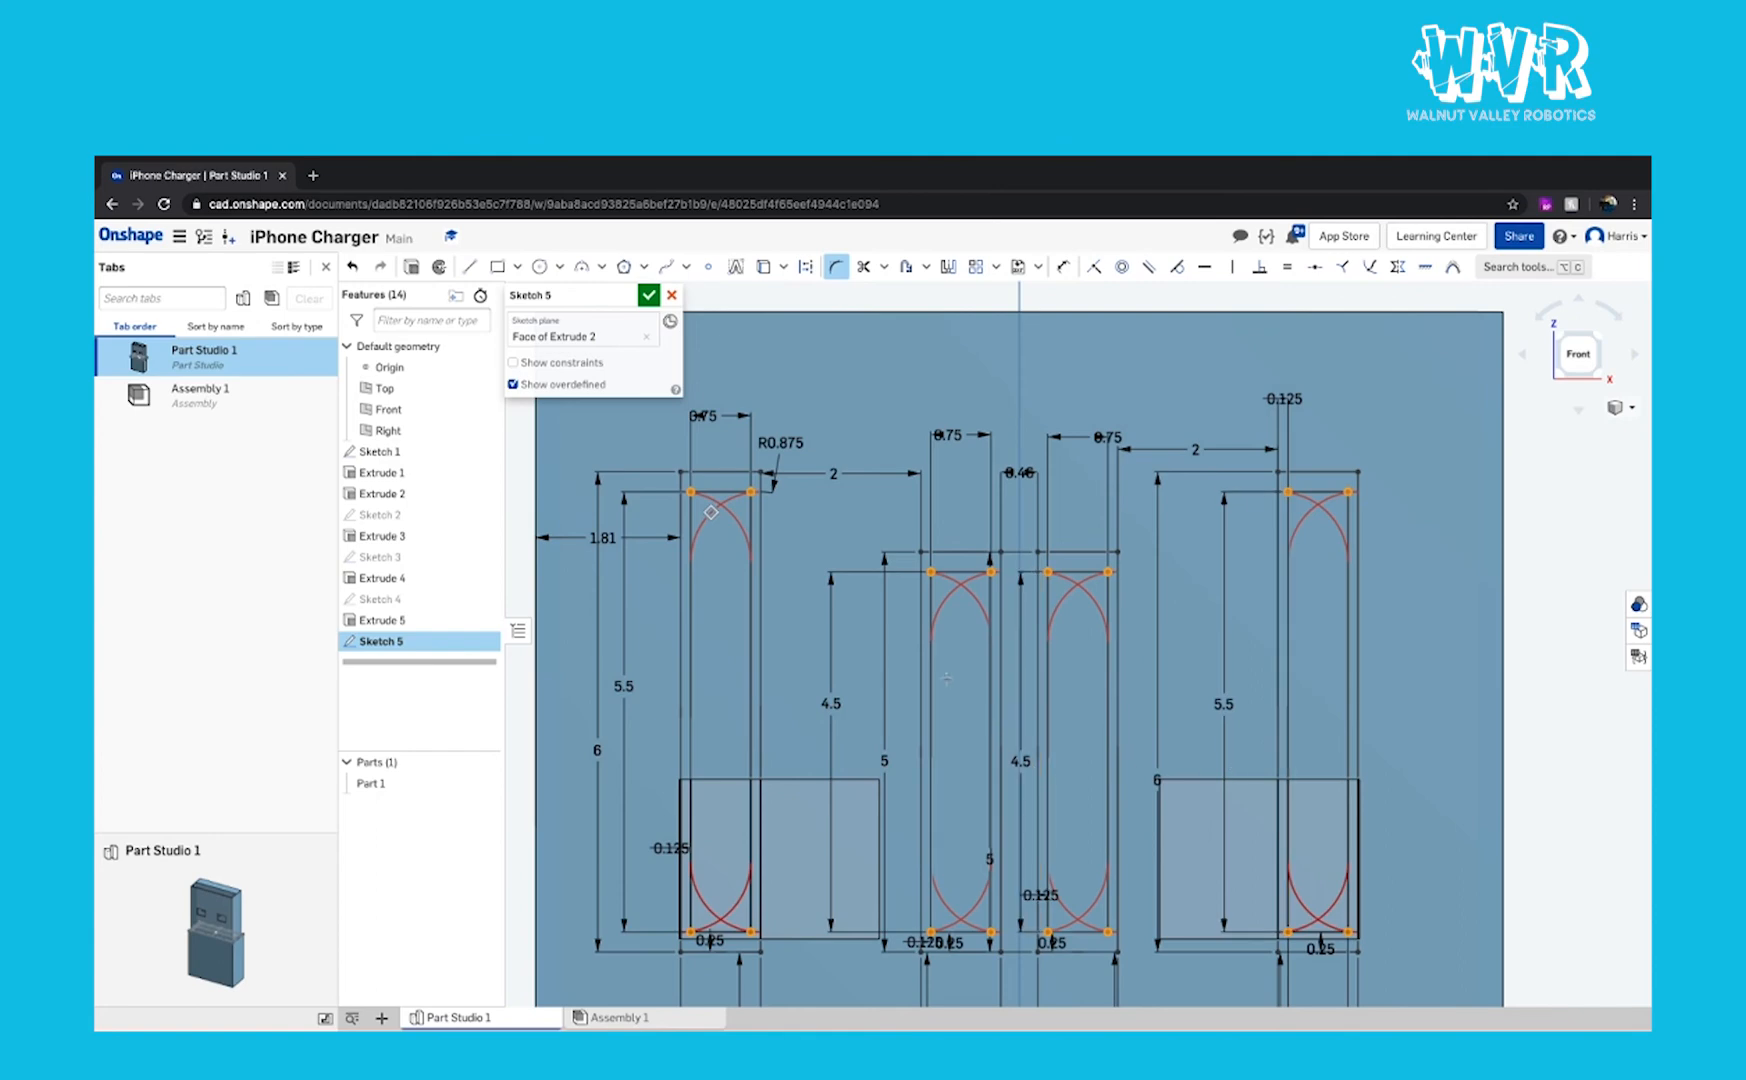
Step: Set the sketch fillet radius to 0.375 mm and finish the sketch
double_click(779, 443)
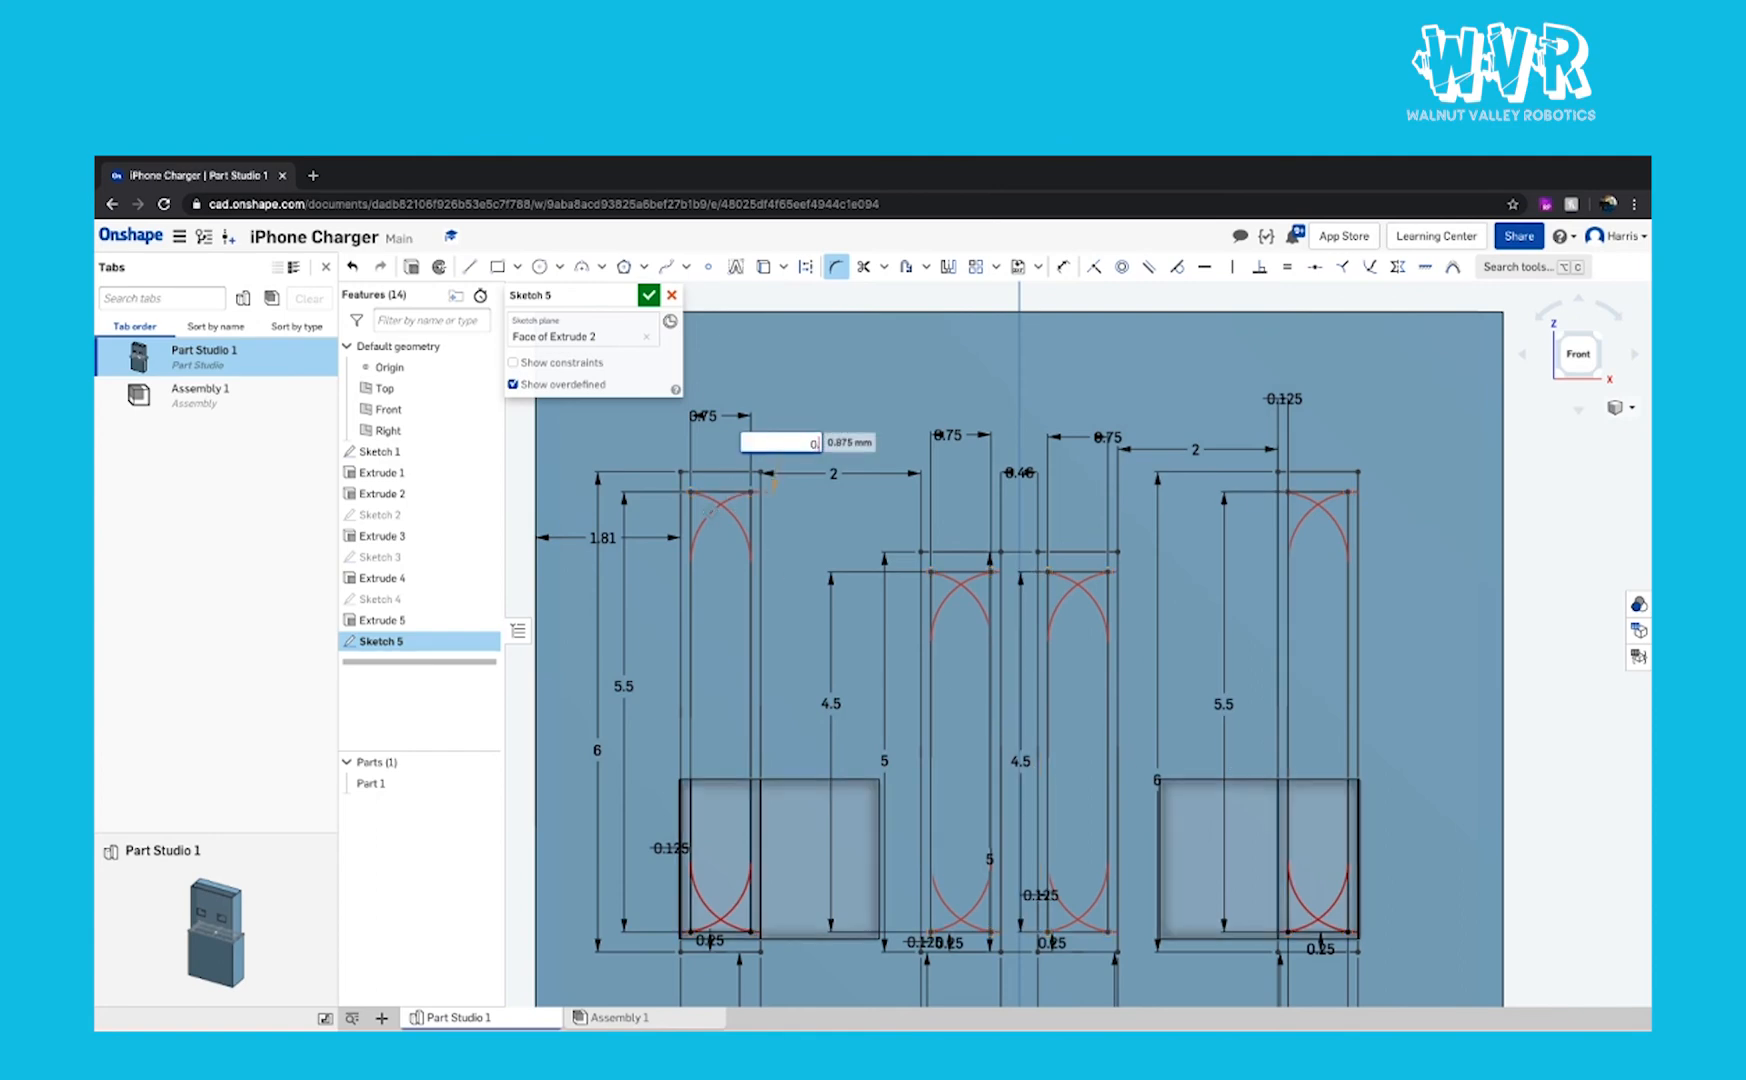
key("Return")
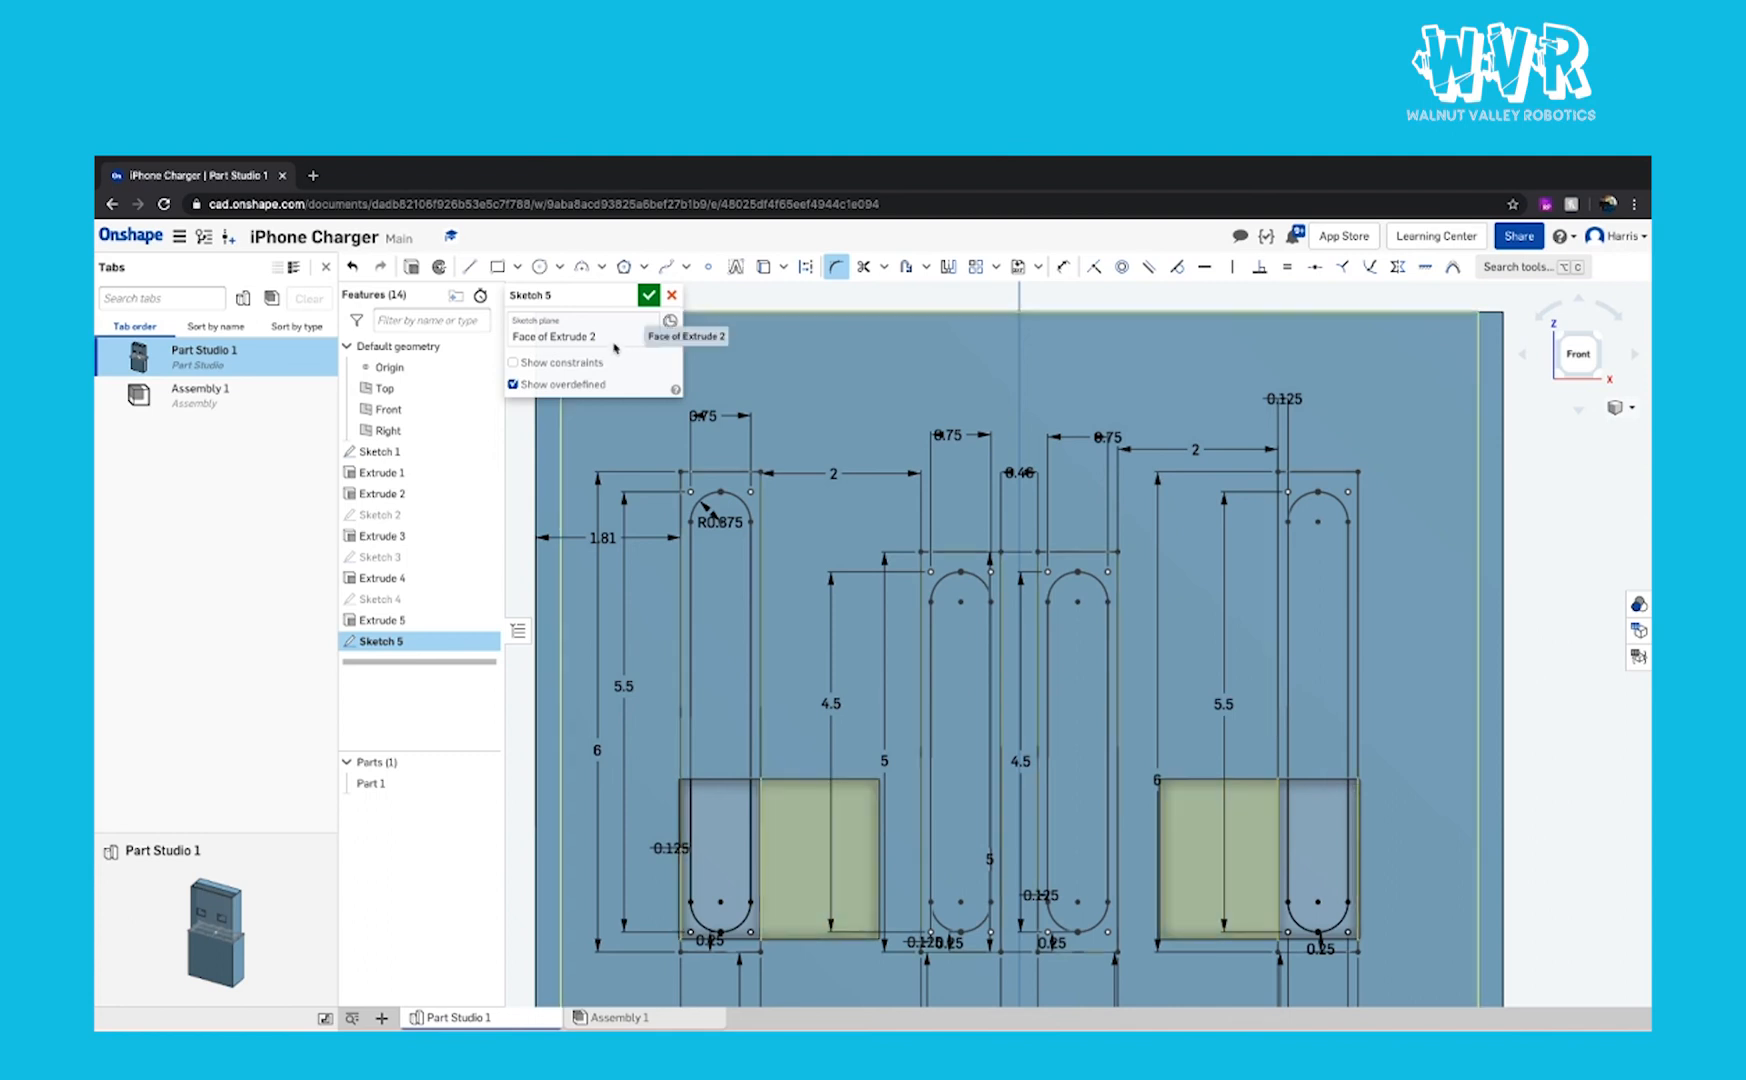
left_click(649, 295)
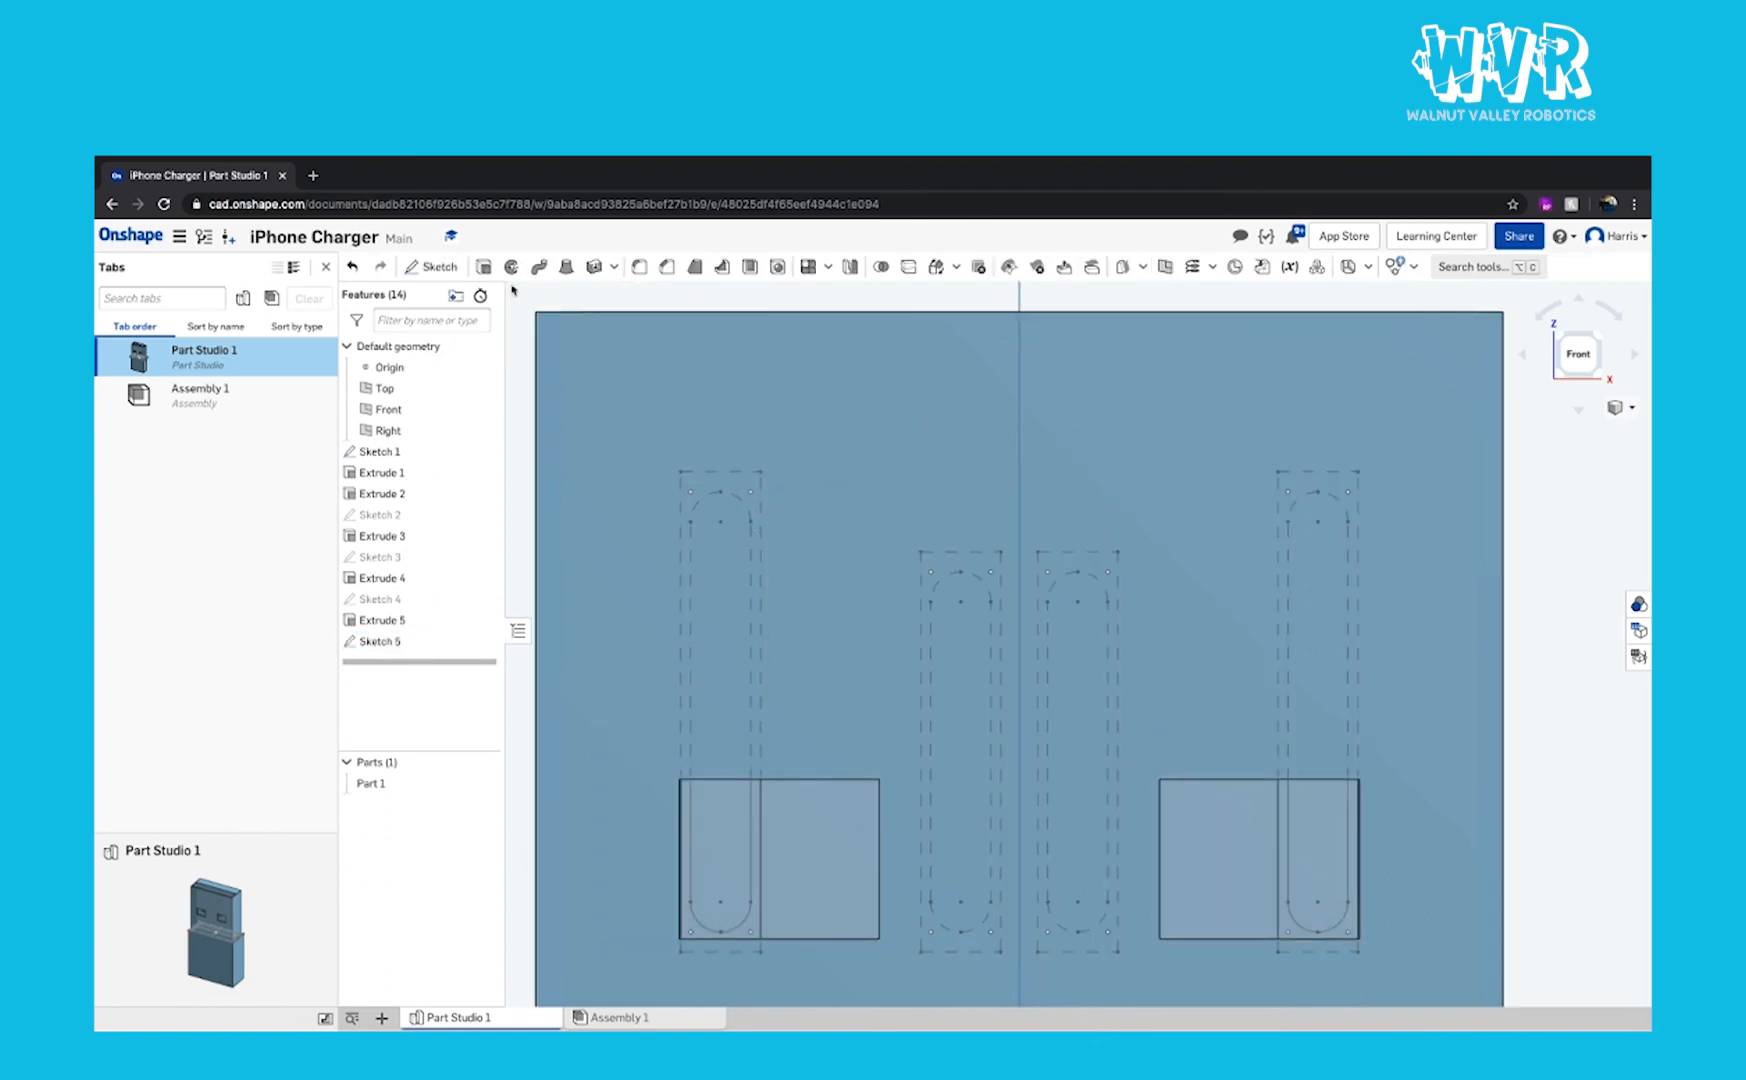
Step: Start an extrusion that adds material from the four rounded inner strip profiles to the existing part
left_click(483, 266)
left_click(721, 866)
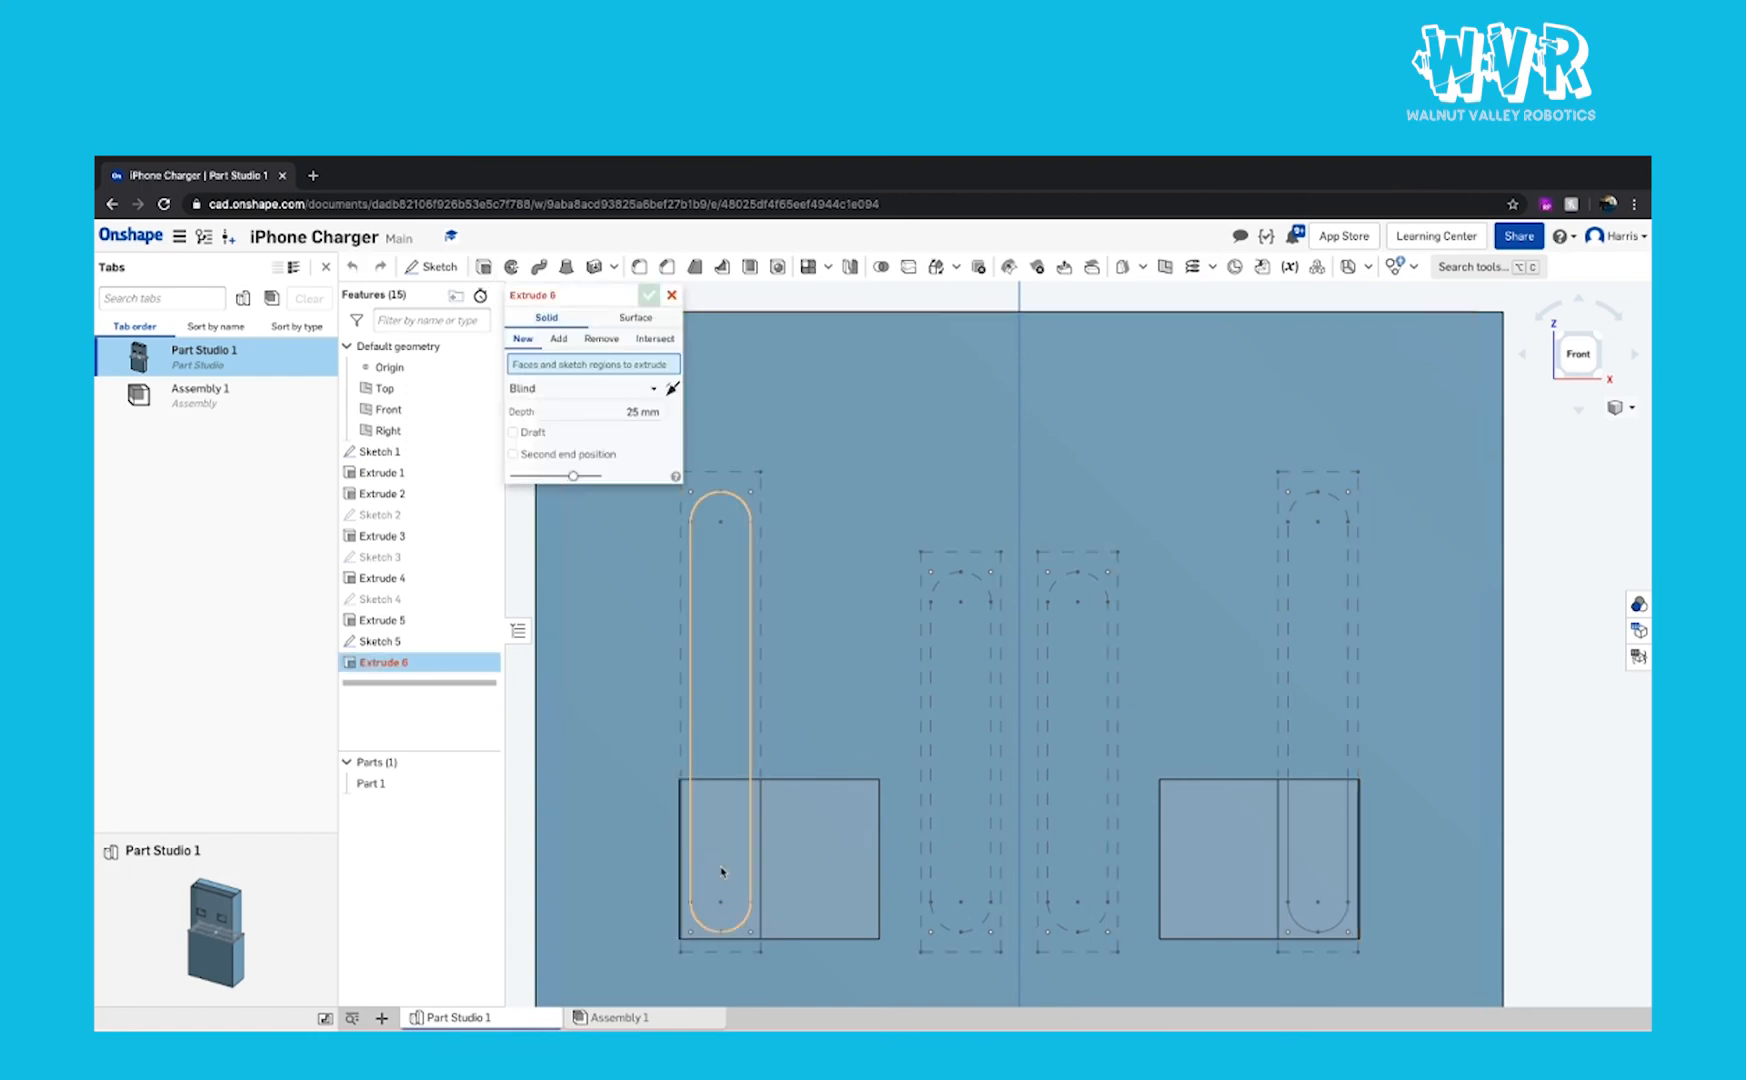
mouse_move(982, 857)
right_mouse_down()
mouse_move(947, 888)
mouse_move(1020, 640)
mouse_move(1192, 666)
right_mouse_up()
left_click(1020, 640)
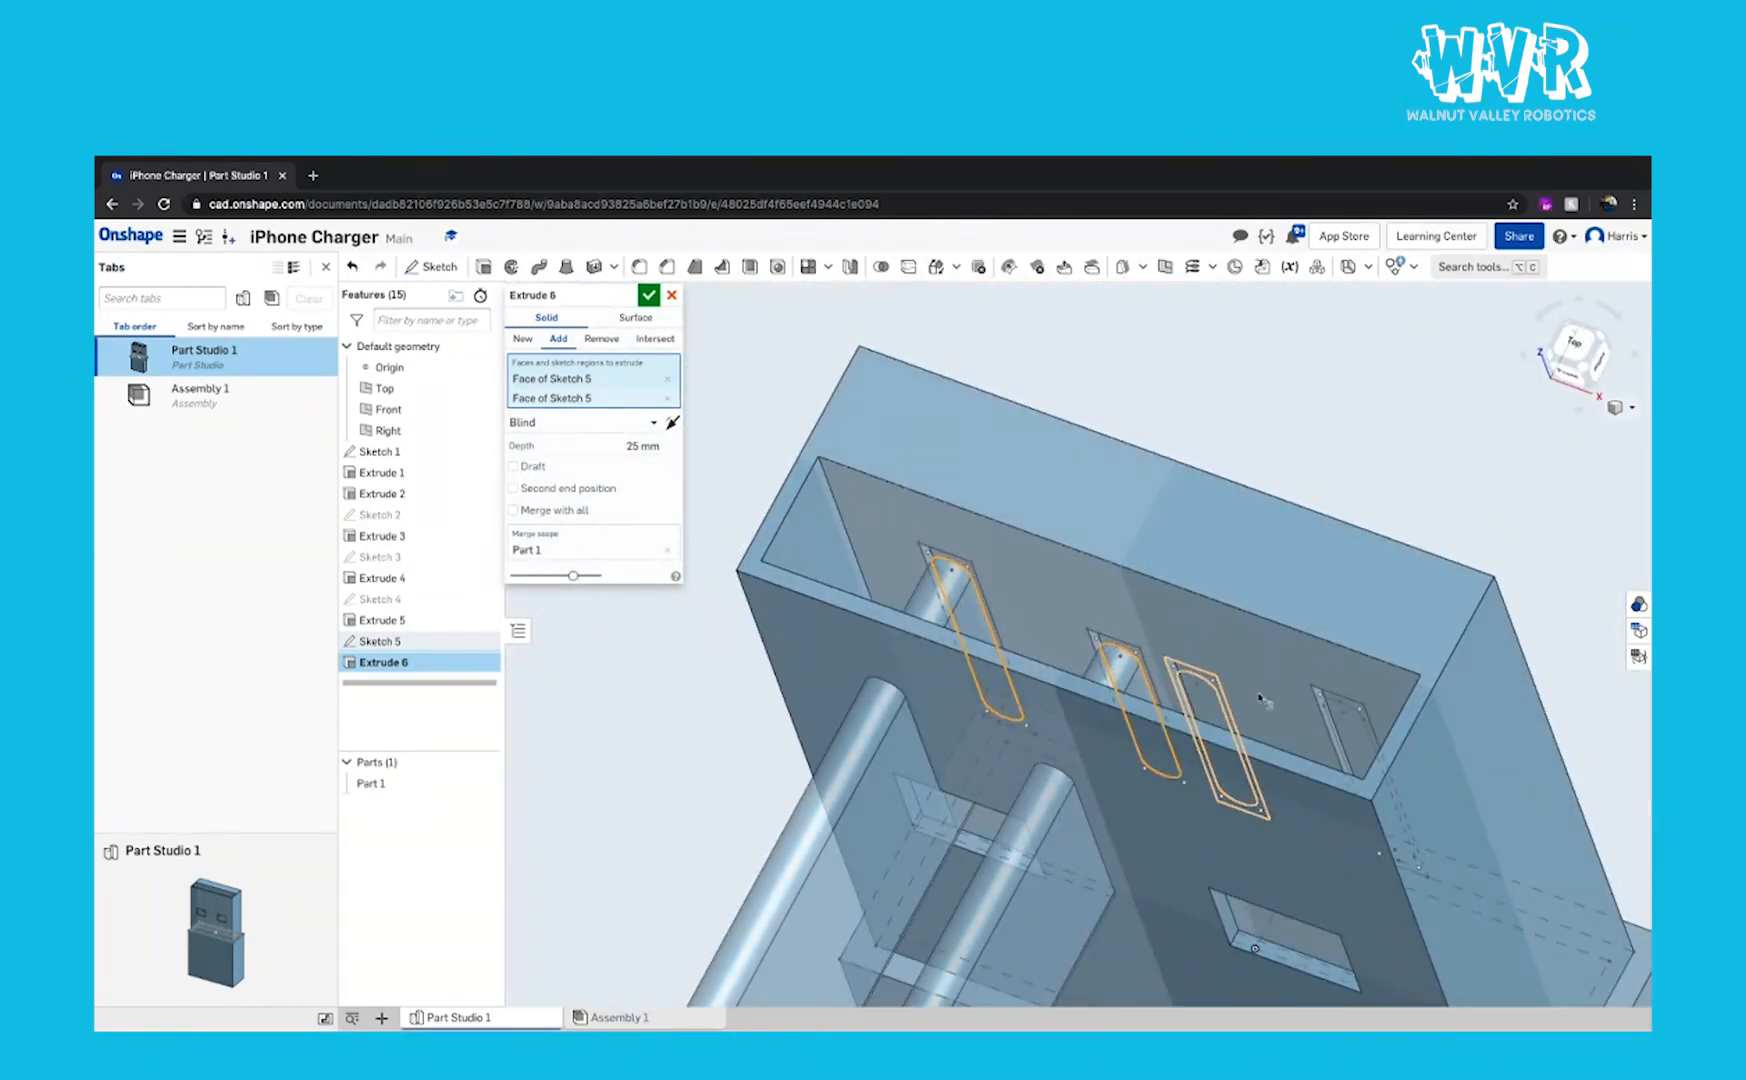
scroll(1297, 711, "up", 2)
left_click(1173, 713)
scroll(1350, 724, "up", 1)
left_click(1381, 728)
mouse_move(1381, 728)
right_mouse_down()
mouse_move(1383, 810)
mouse_move(1383, 746)
right_mouse_up()
scroll(1383, 746, "down", 2)
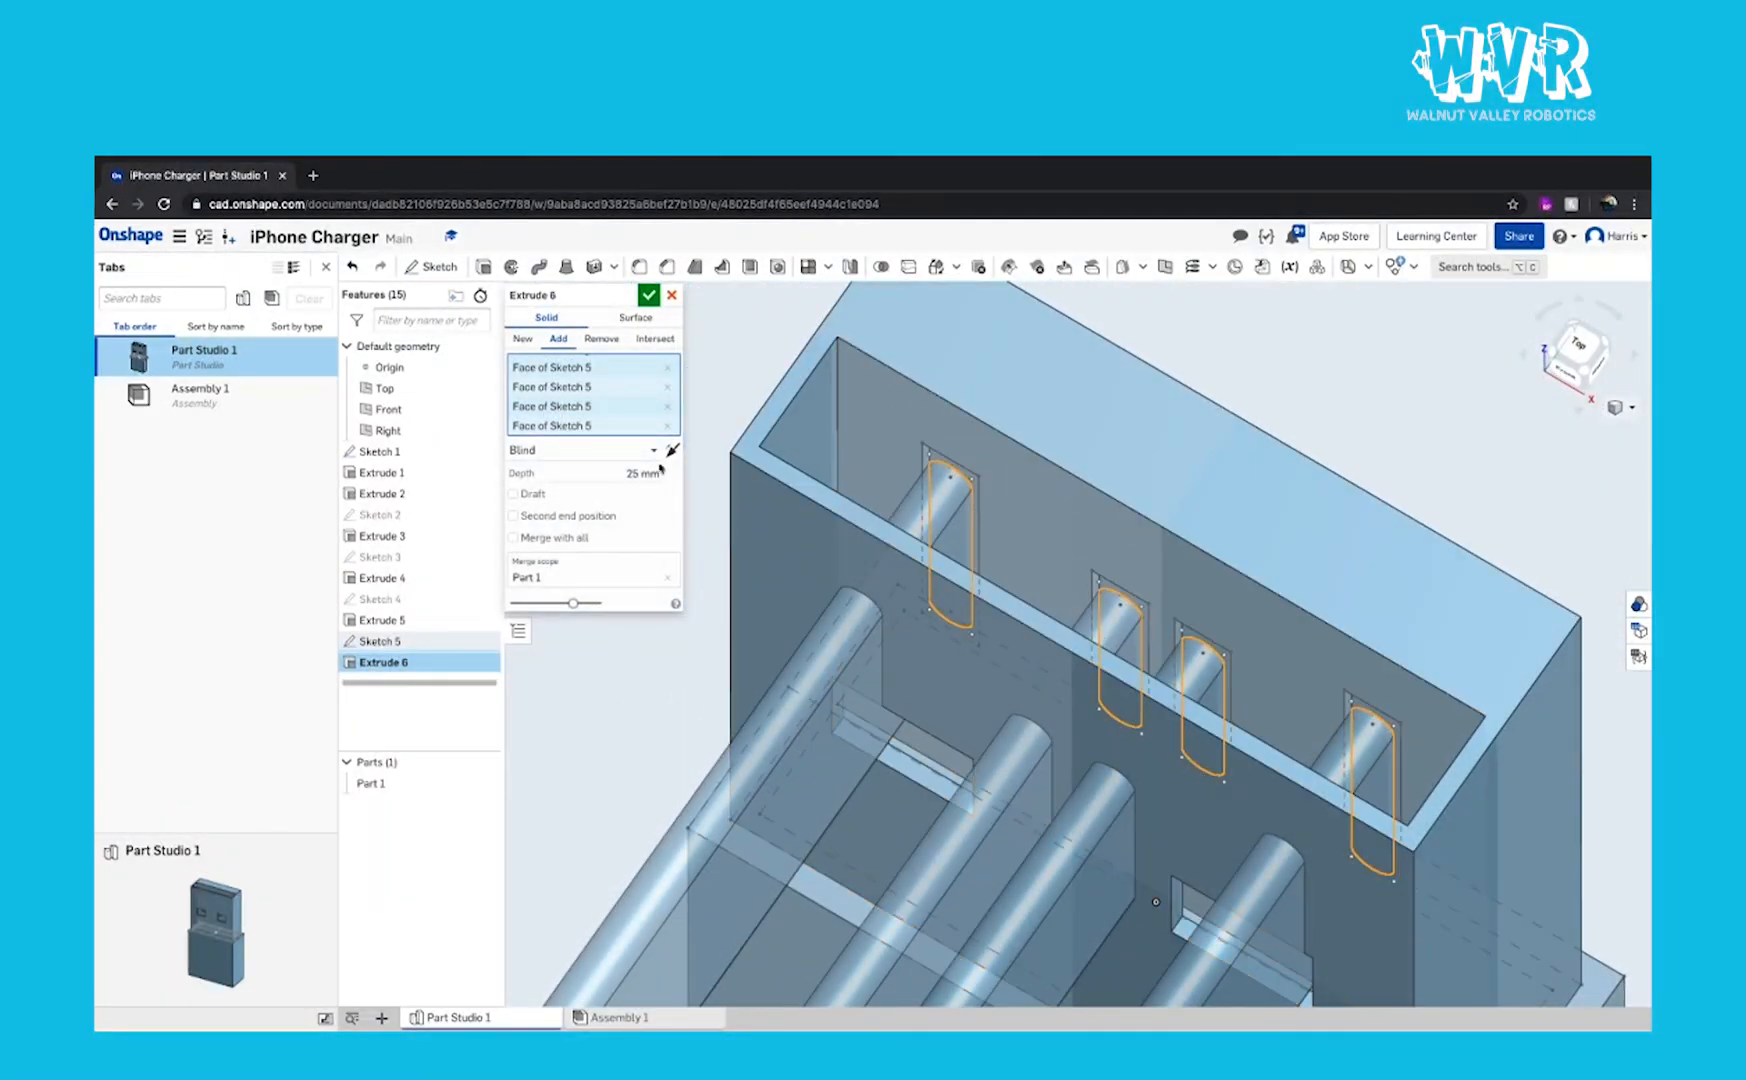
Step: Reverse the strips' extrusion direction and complete it with a depth of 0.2 mm
left_click(671, 450)
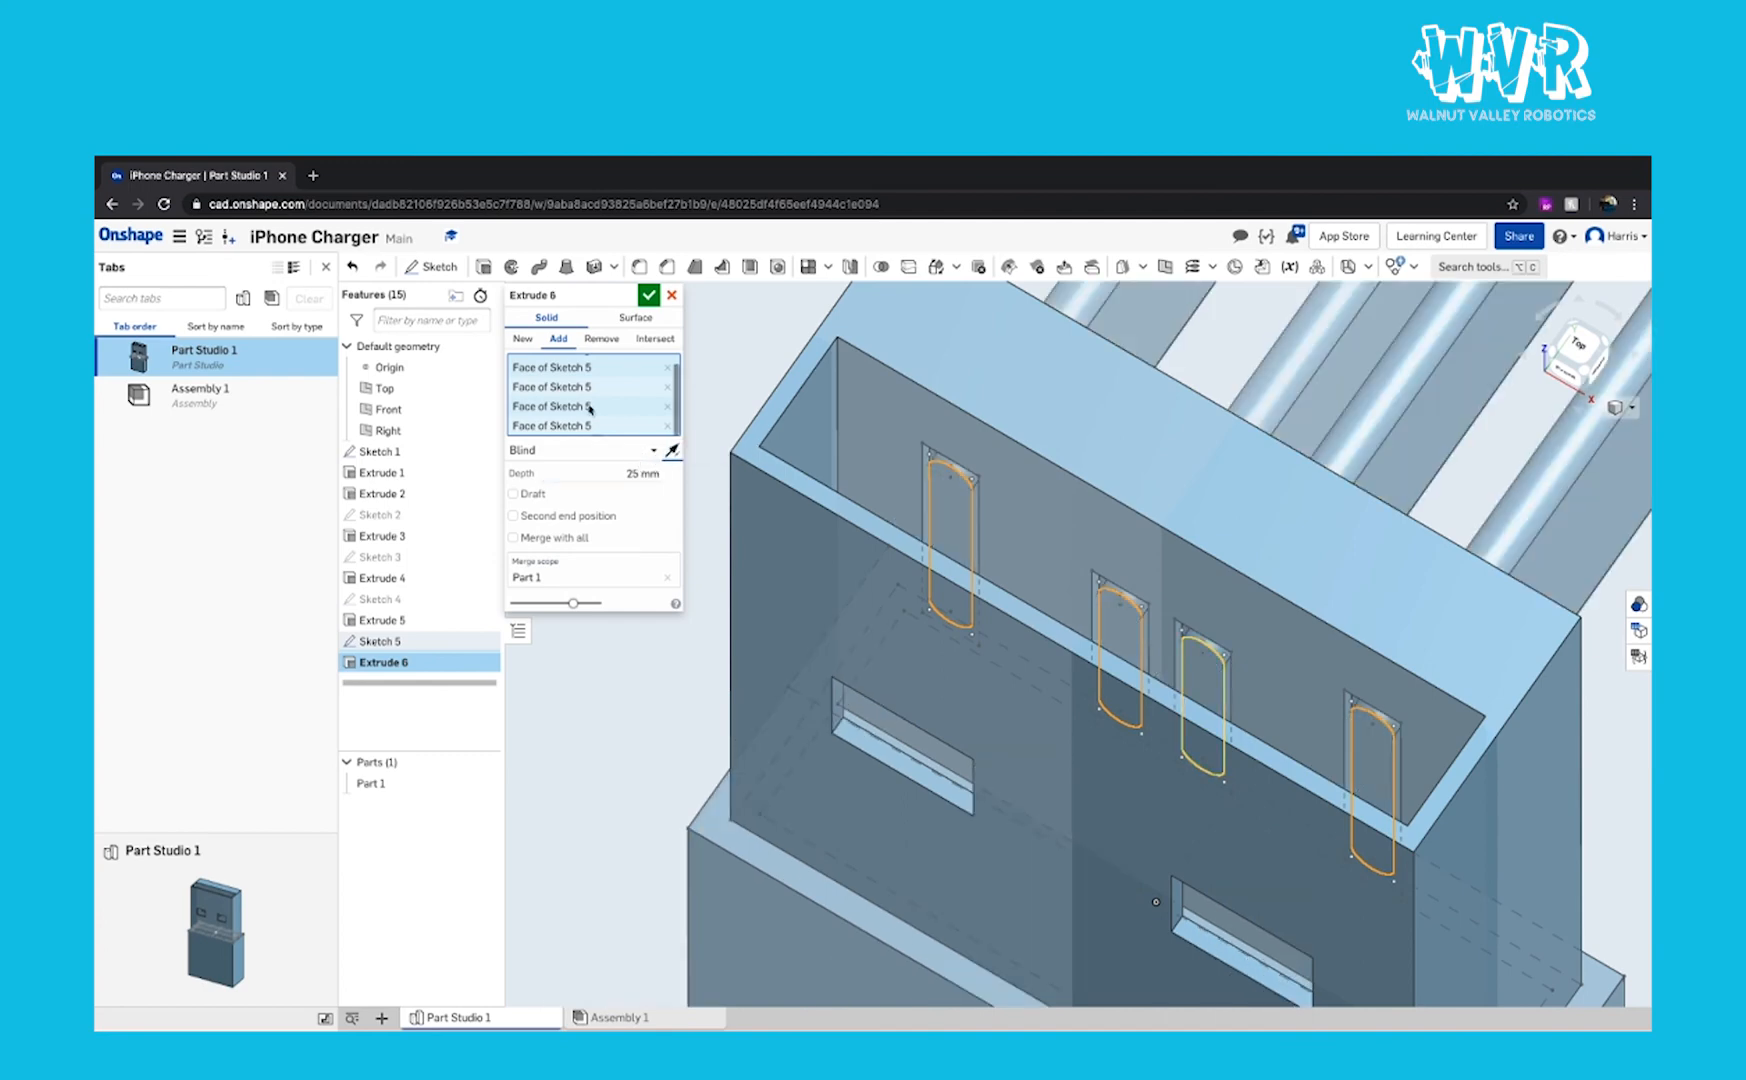
left_click(631, 473)
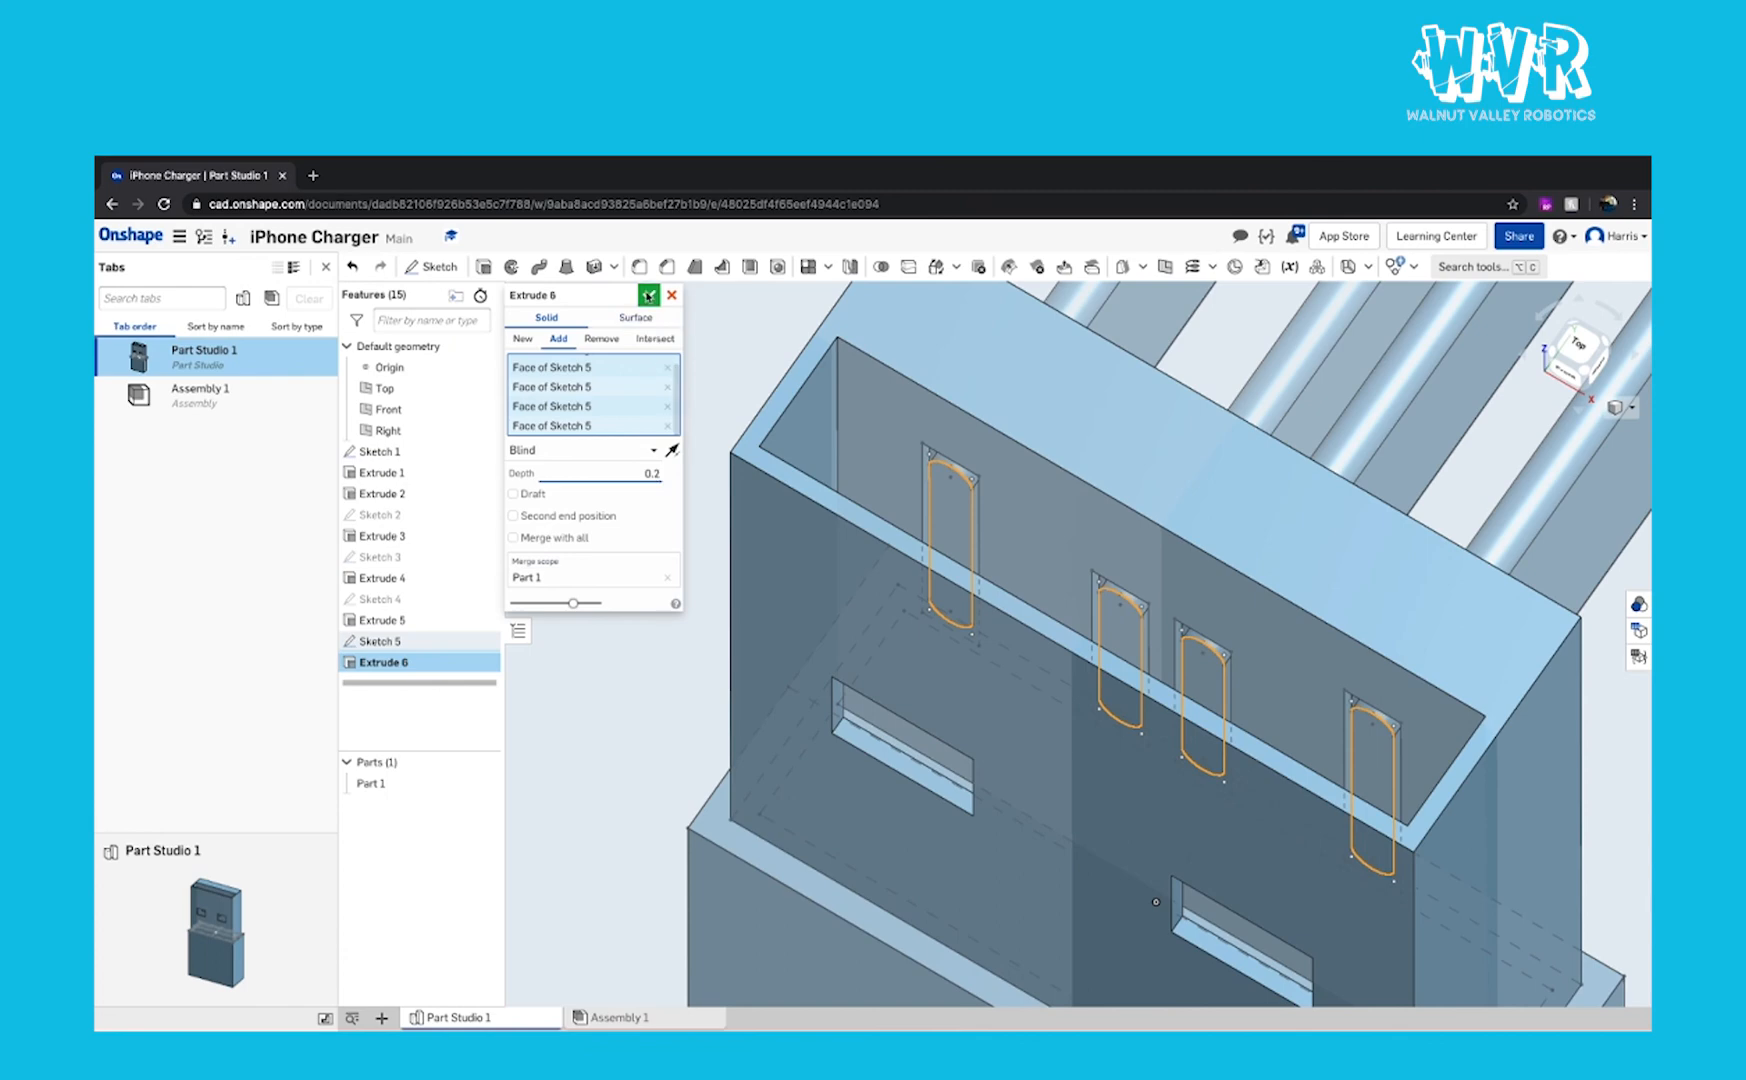
left_click(648, 296)
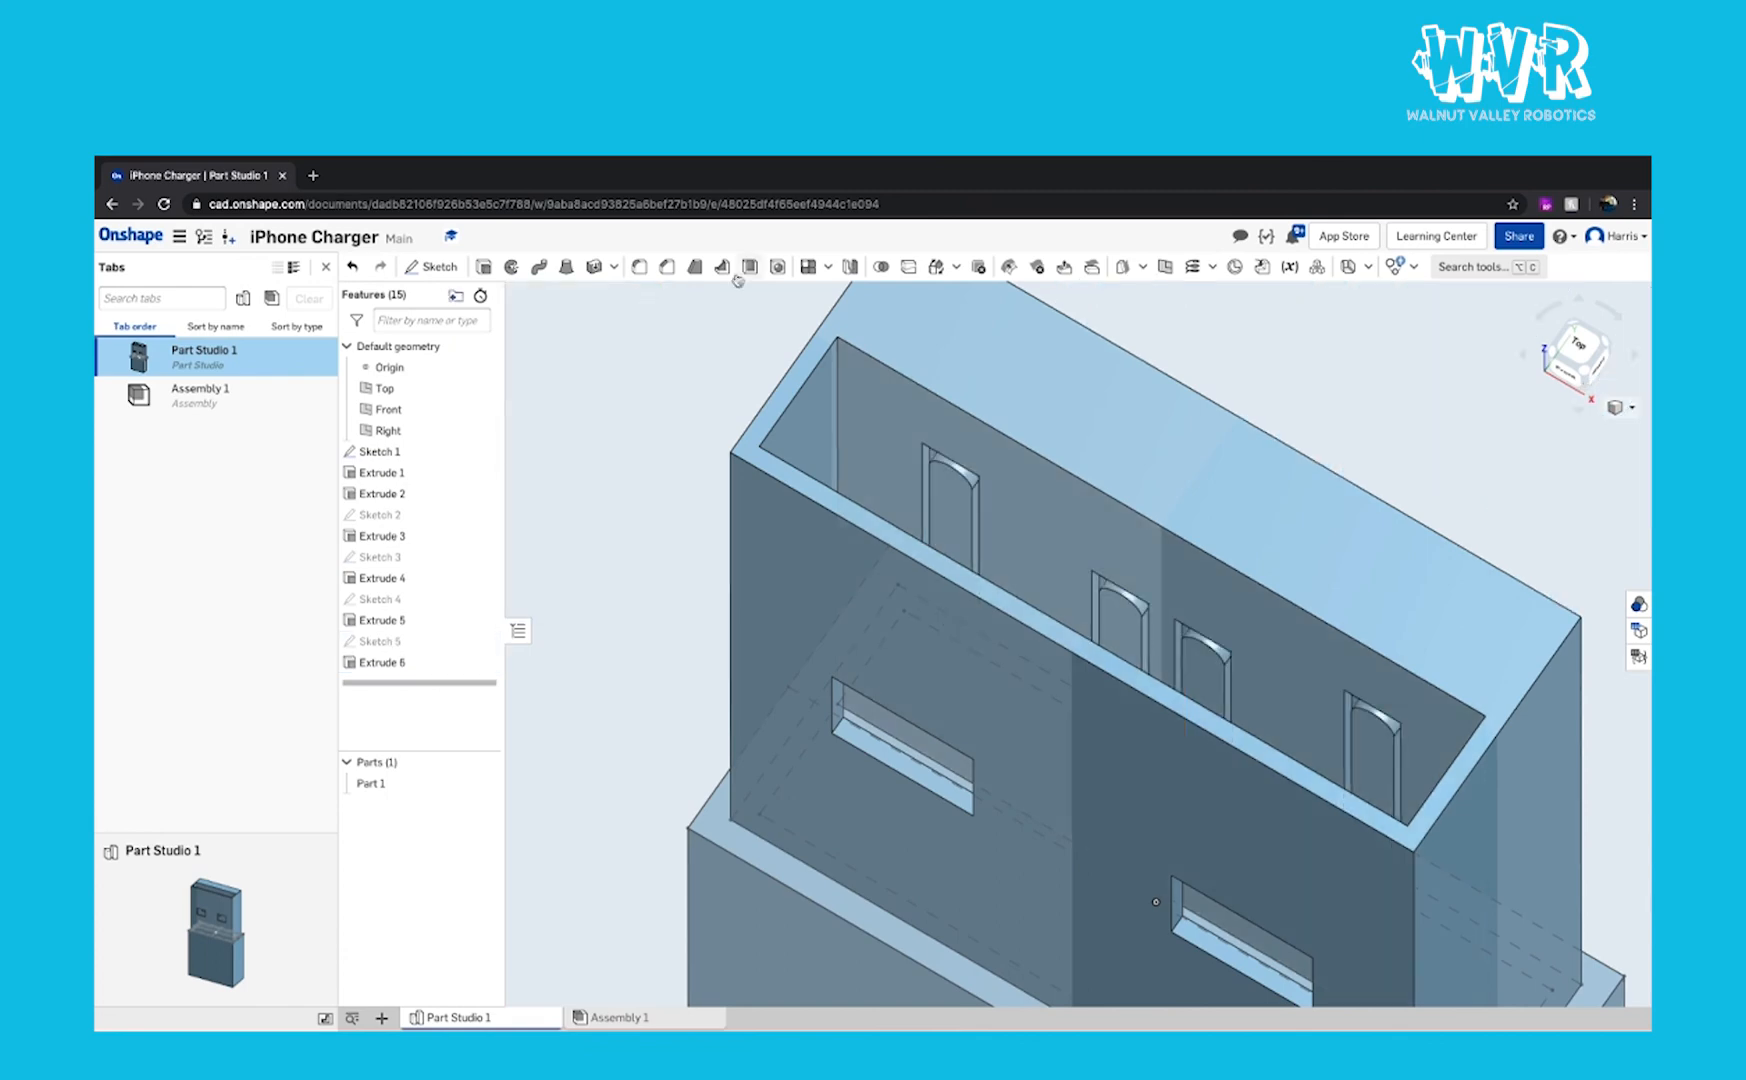
Step: Fillet the raised outer edges of all four contact strips with a 0.2 mm radius
key("shift+f")
scroll(912, 507, "up", 3)
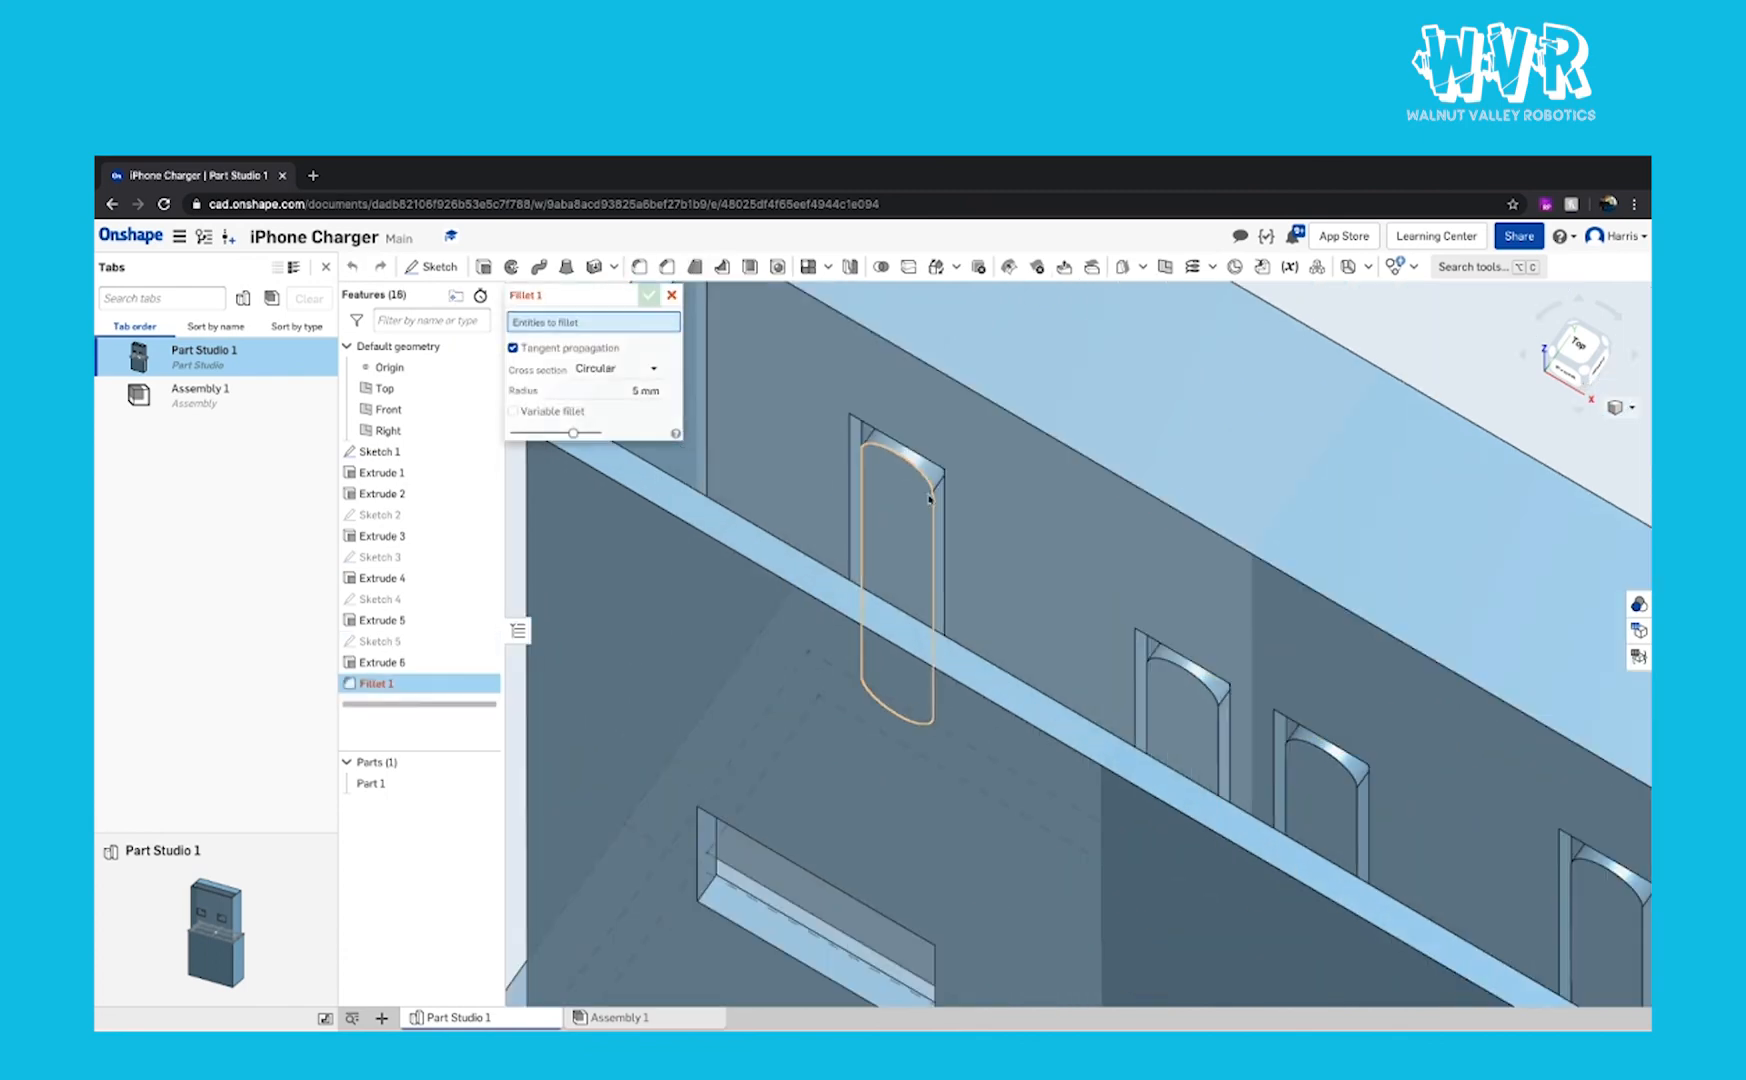
left_click(932, 560)
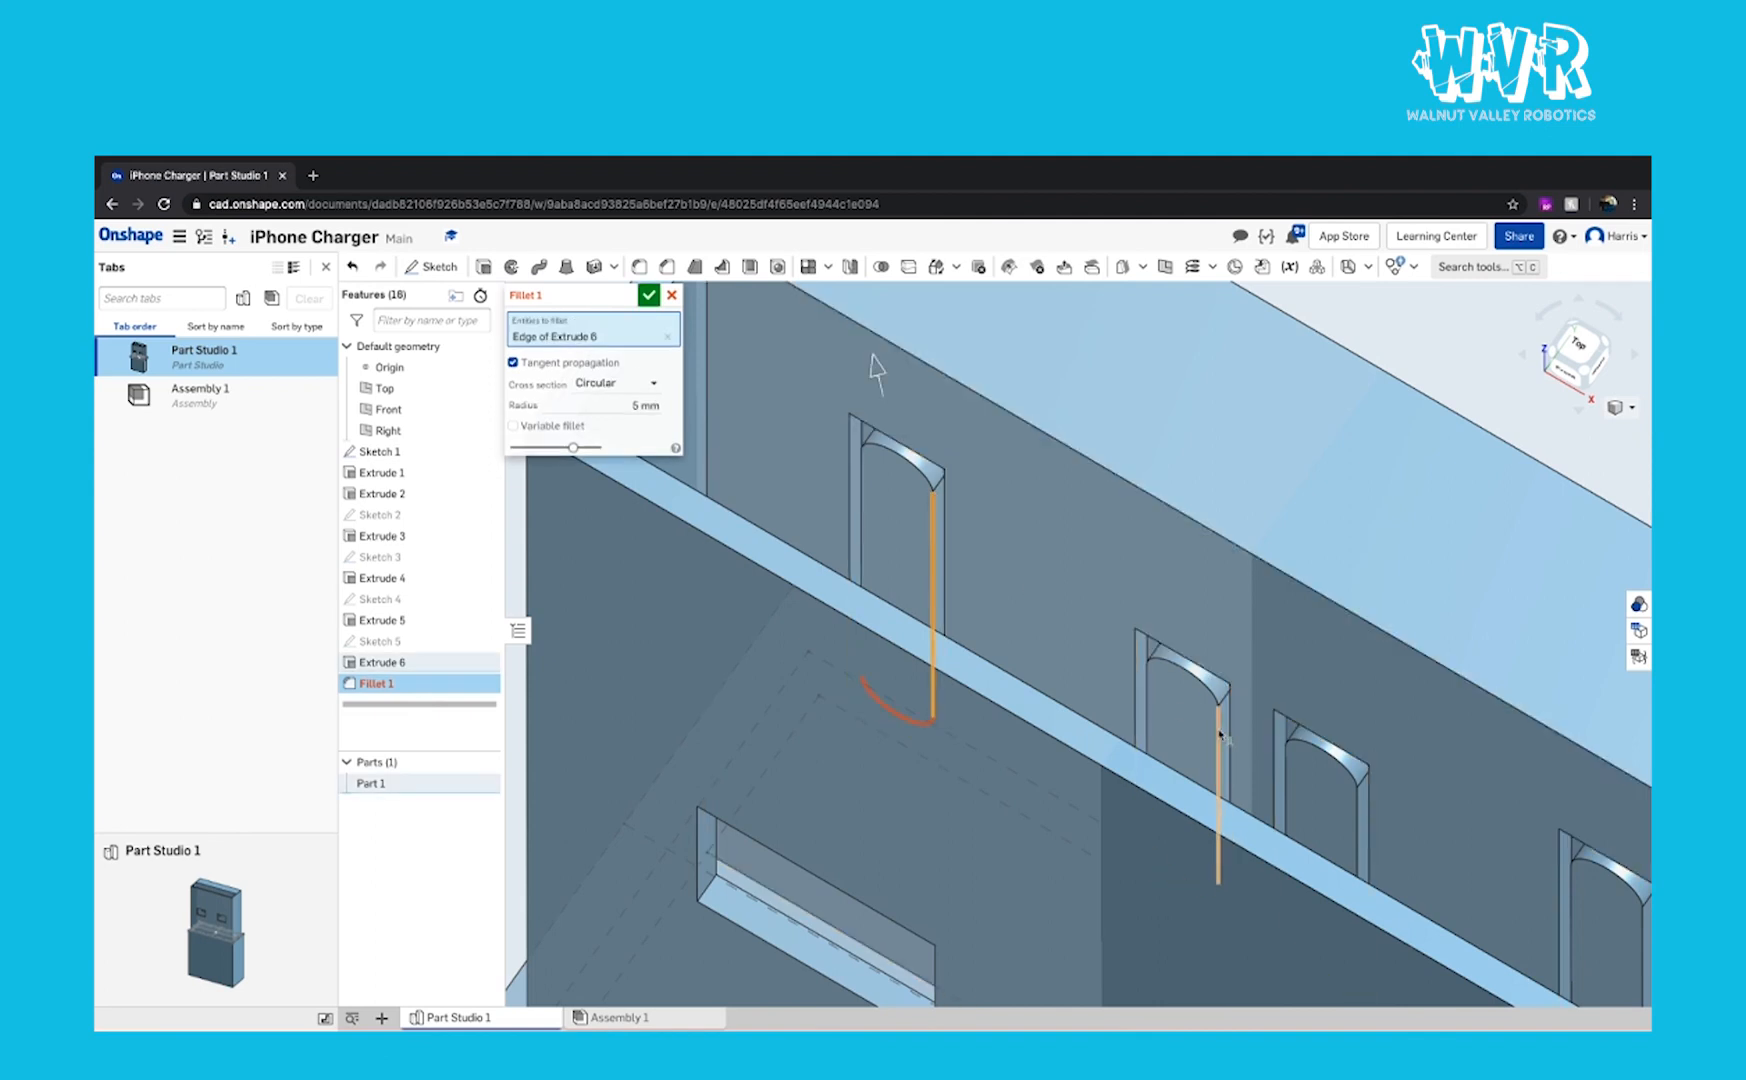
left_click(1219, 737)
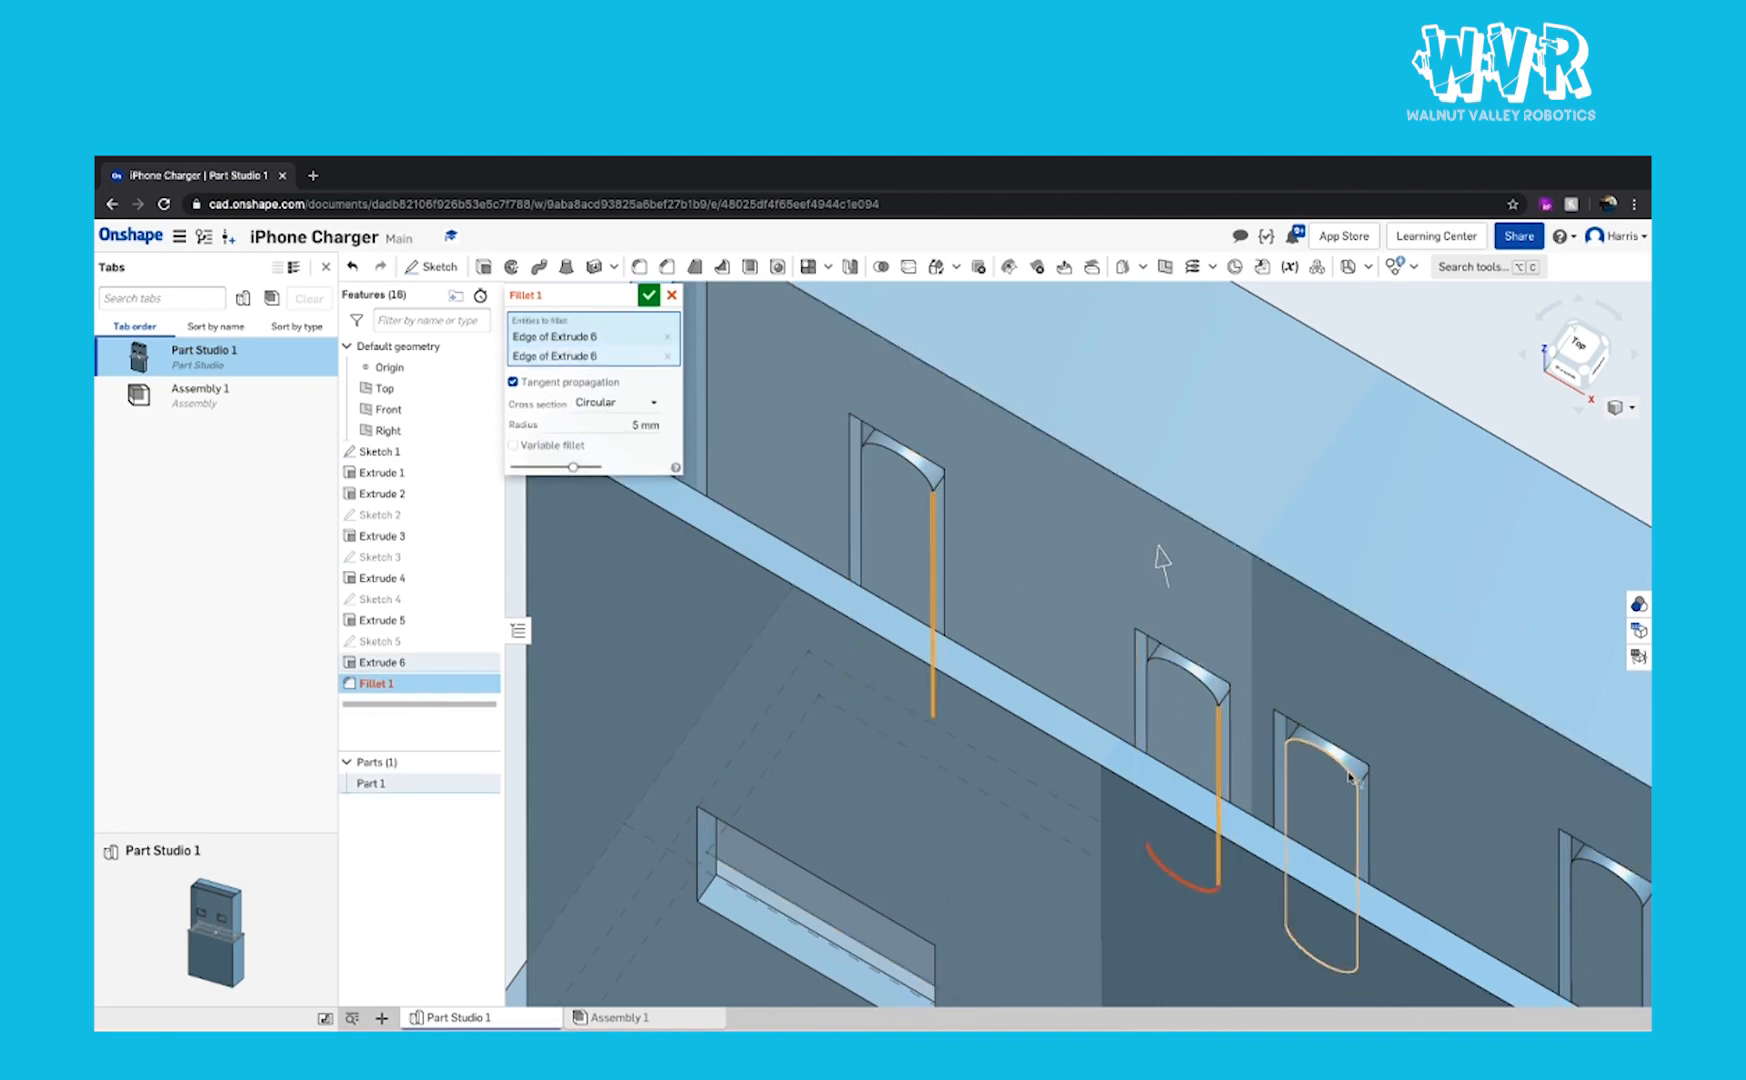
left_click(1350, 775)
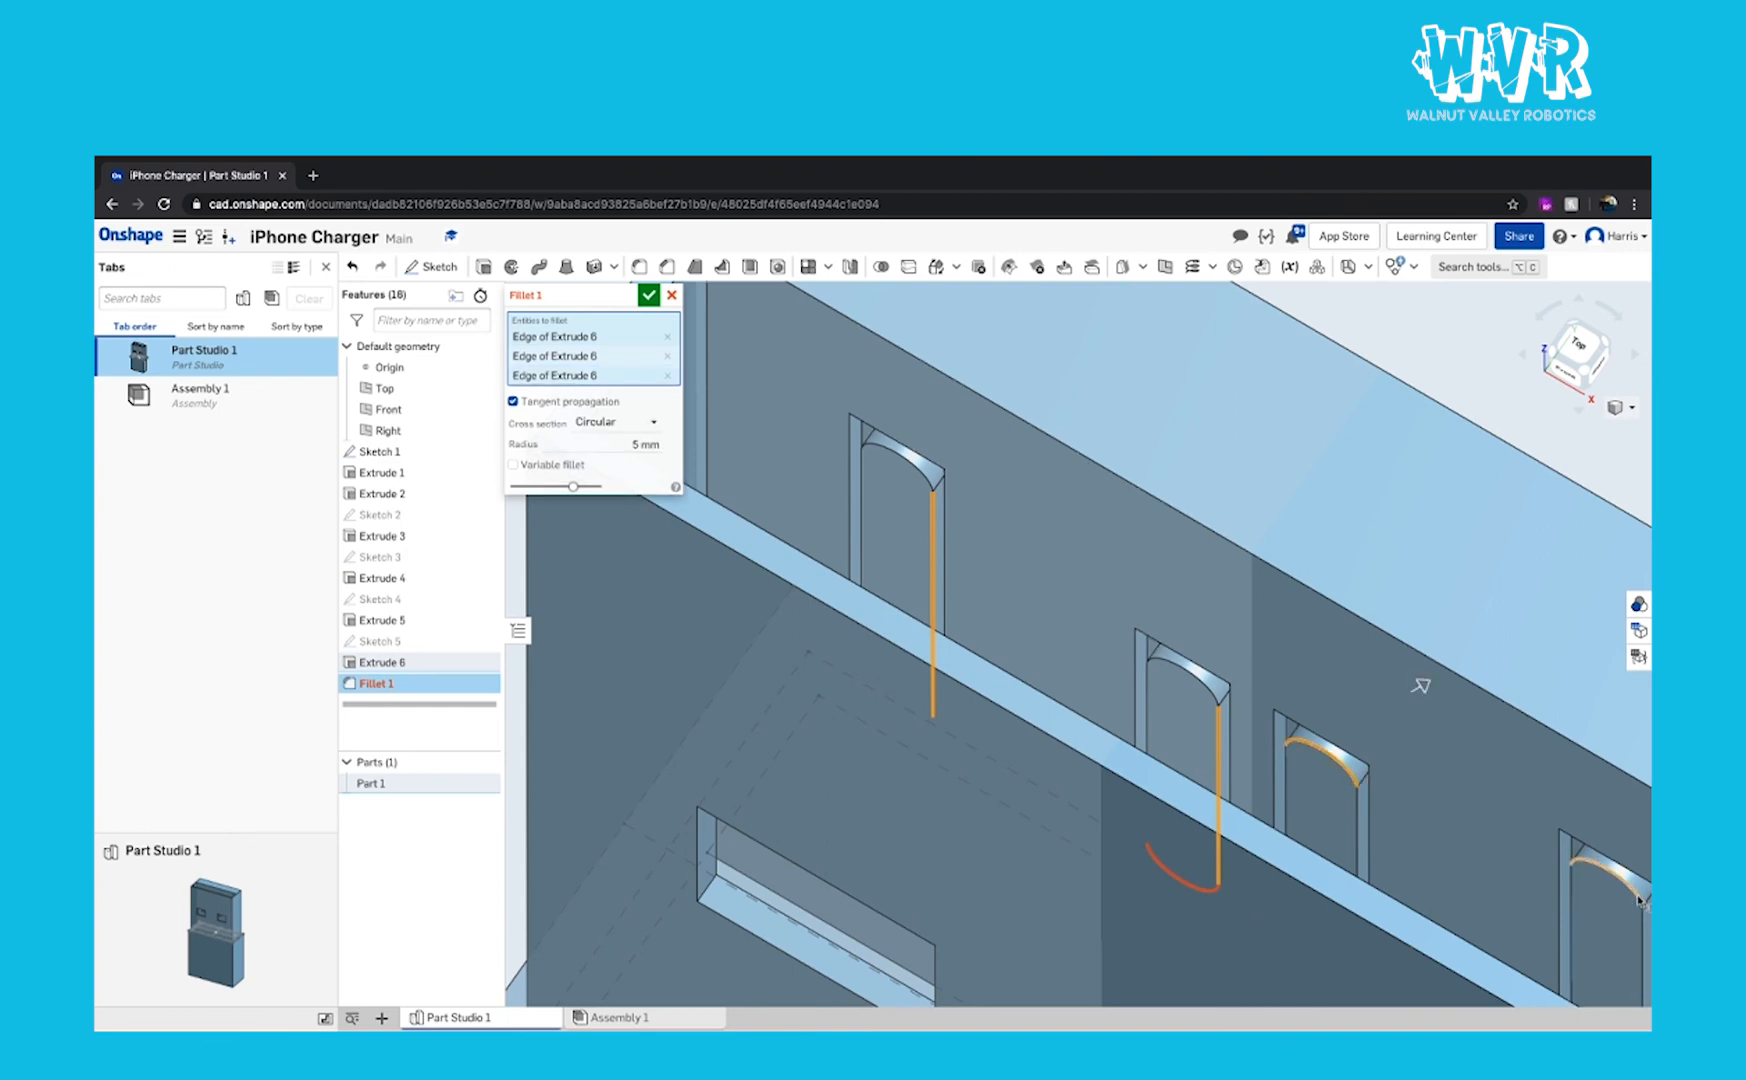
left_click(1600, 865)
left_click(595, 447)
scroll(1093, 483, "down", 5)
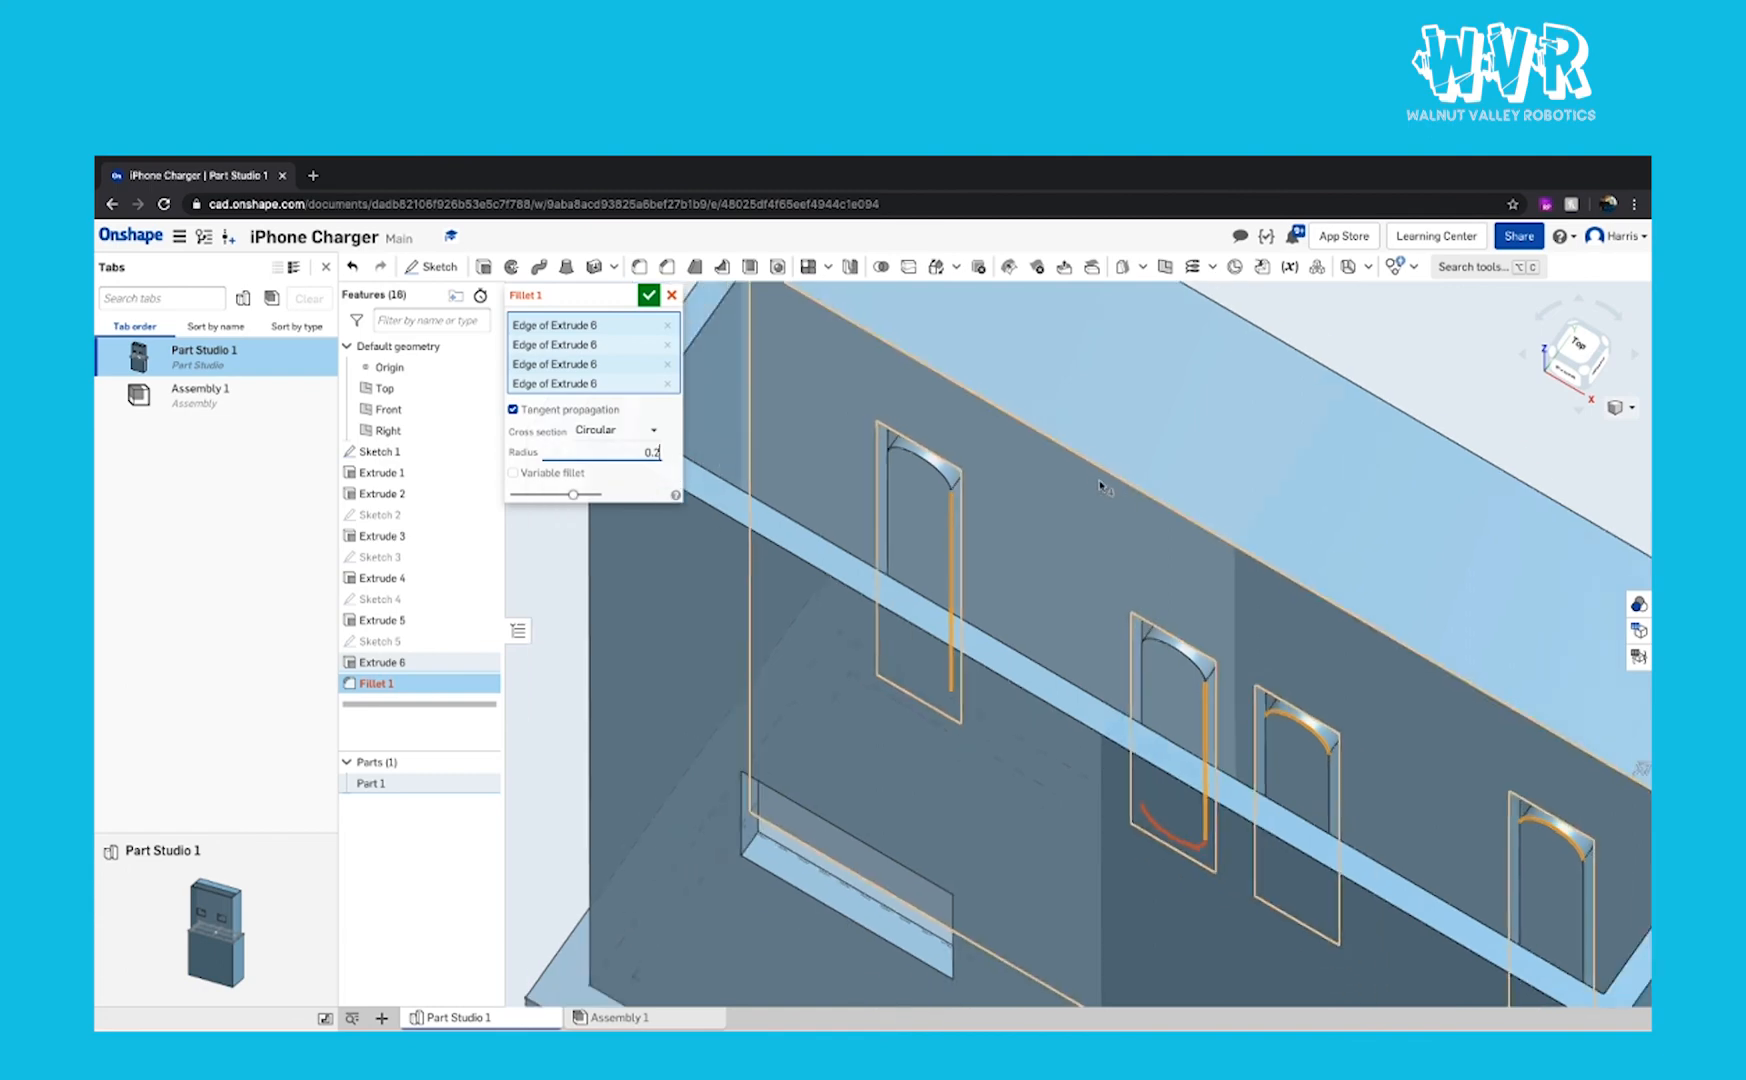
key("Return")
scroll(952, 440, "up", 2)
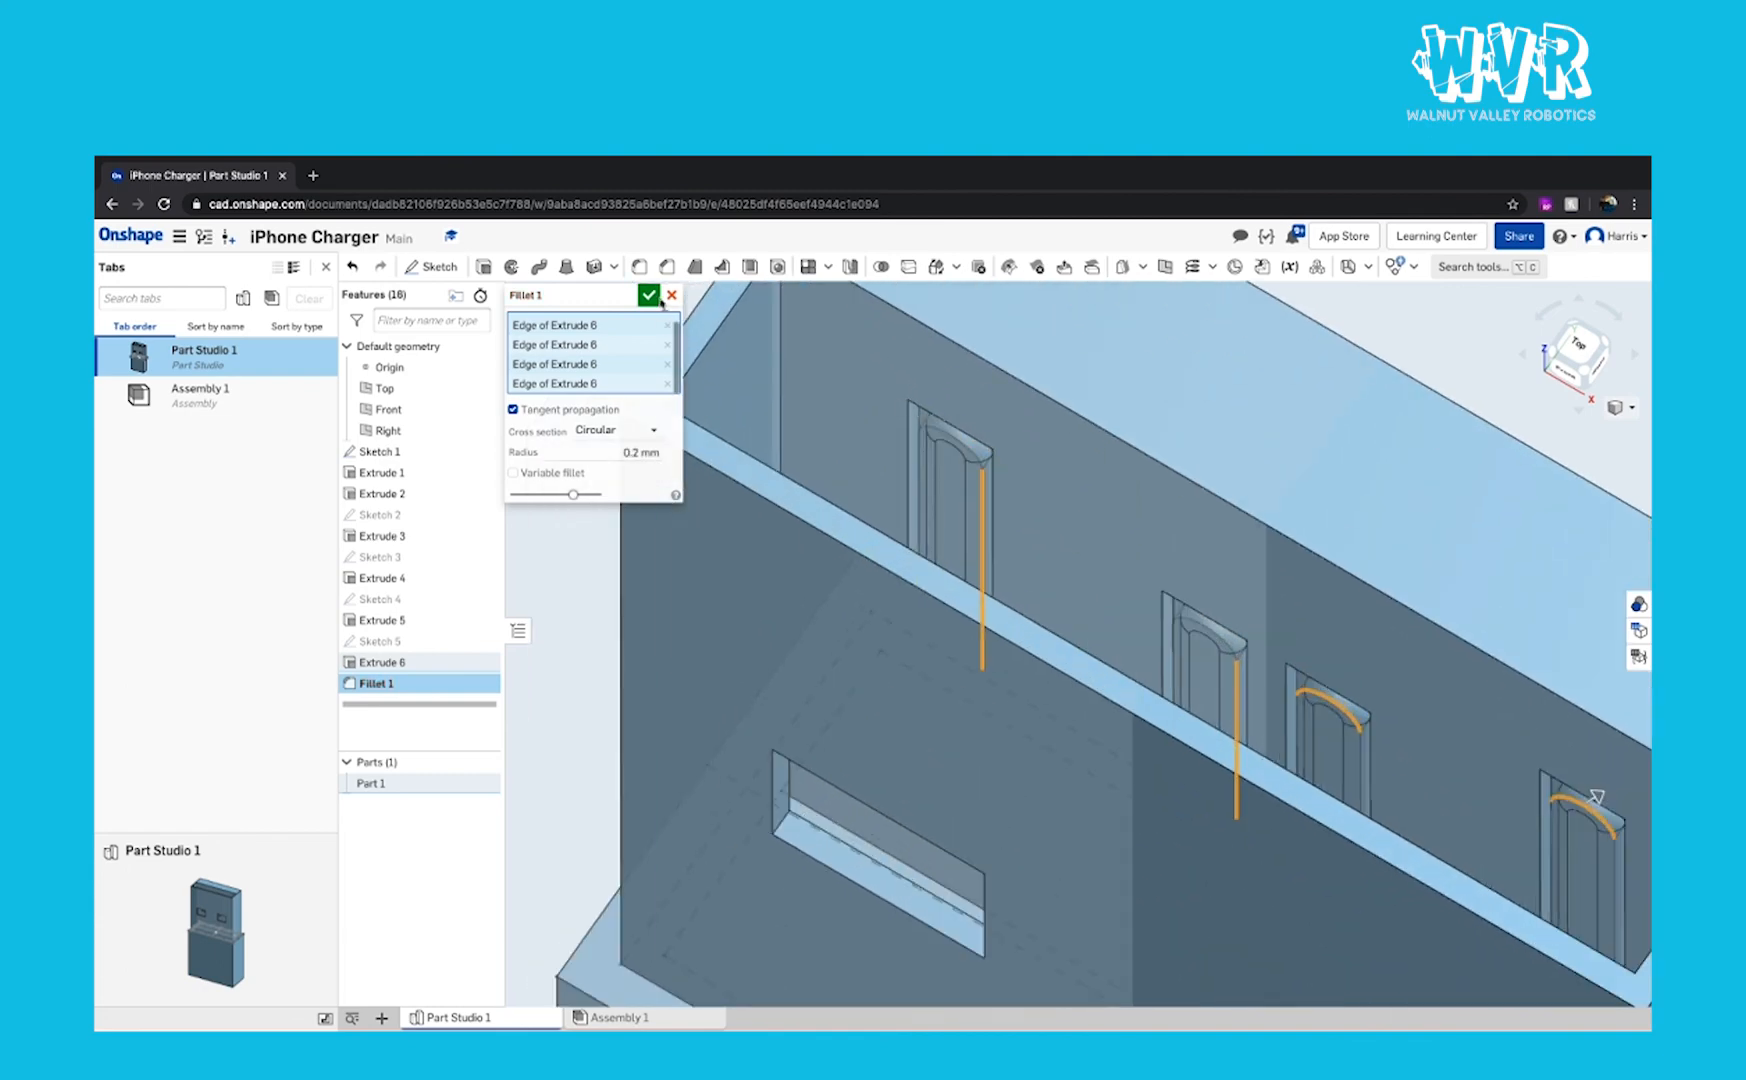
left_click(649, 295)
Step: Chamfer the long inner edge of the connector opening on the contact-strip side with an equal distance of 0.5 mm
scroll(651, 300, "down", 2)
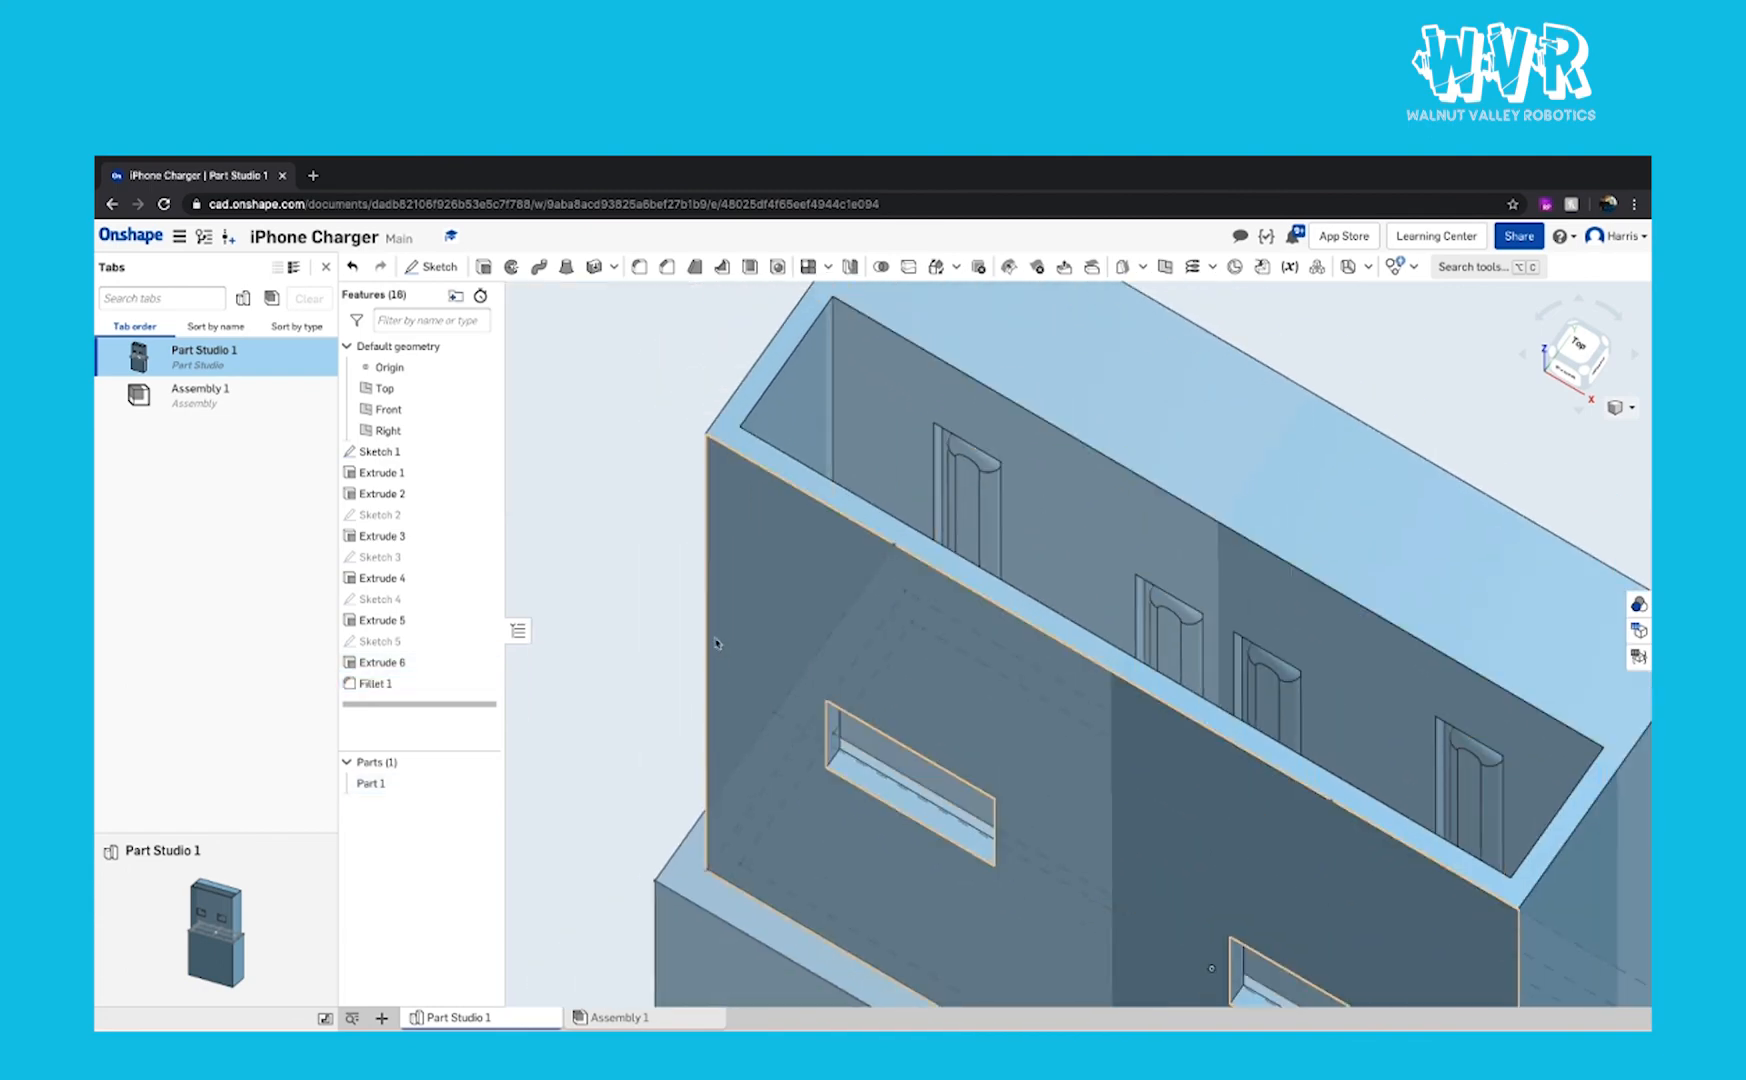
right_click_drag(617, 532, 799, 405)
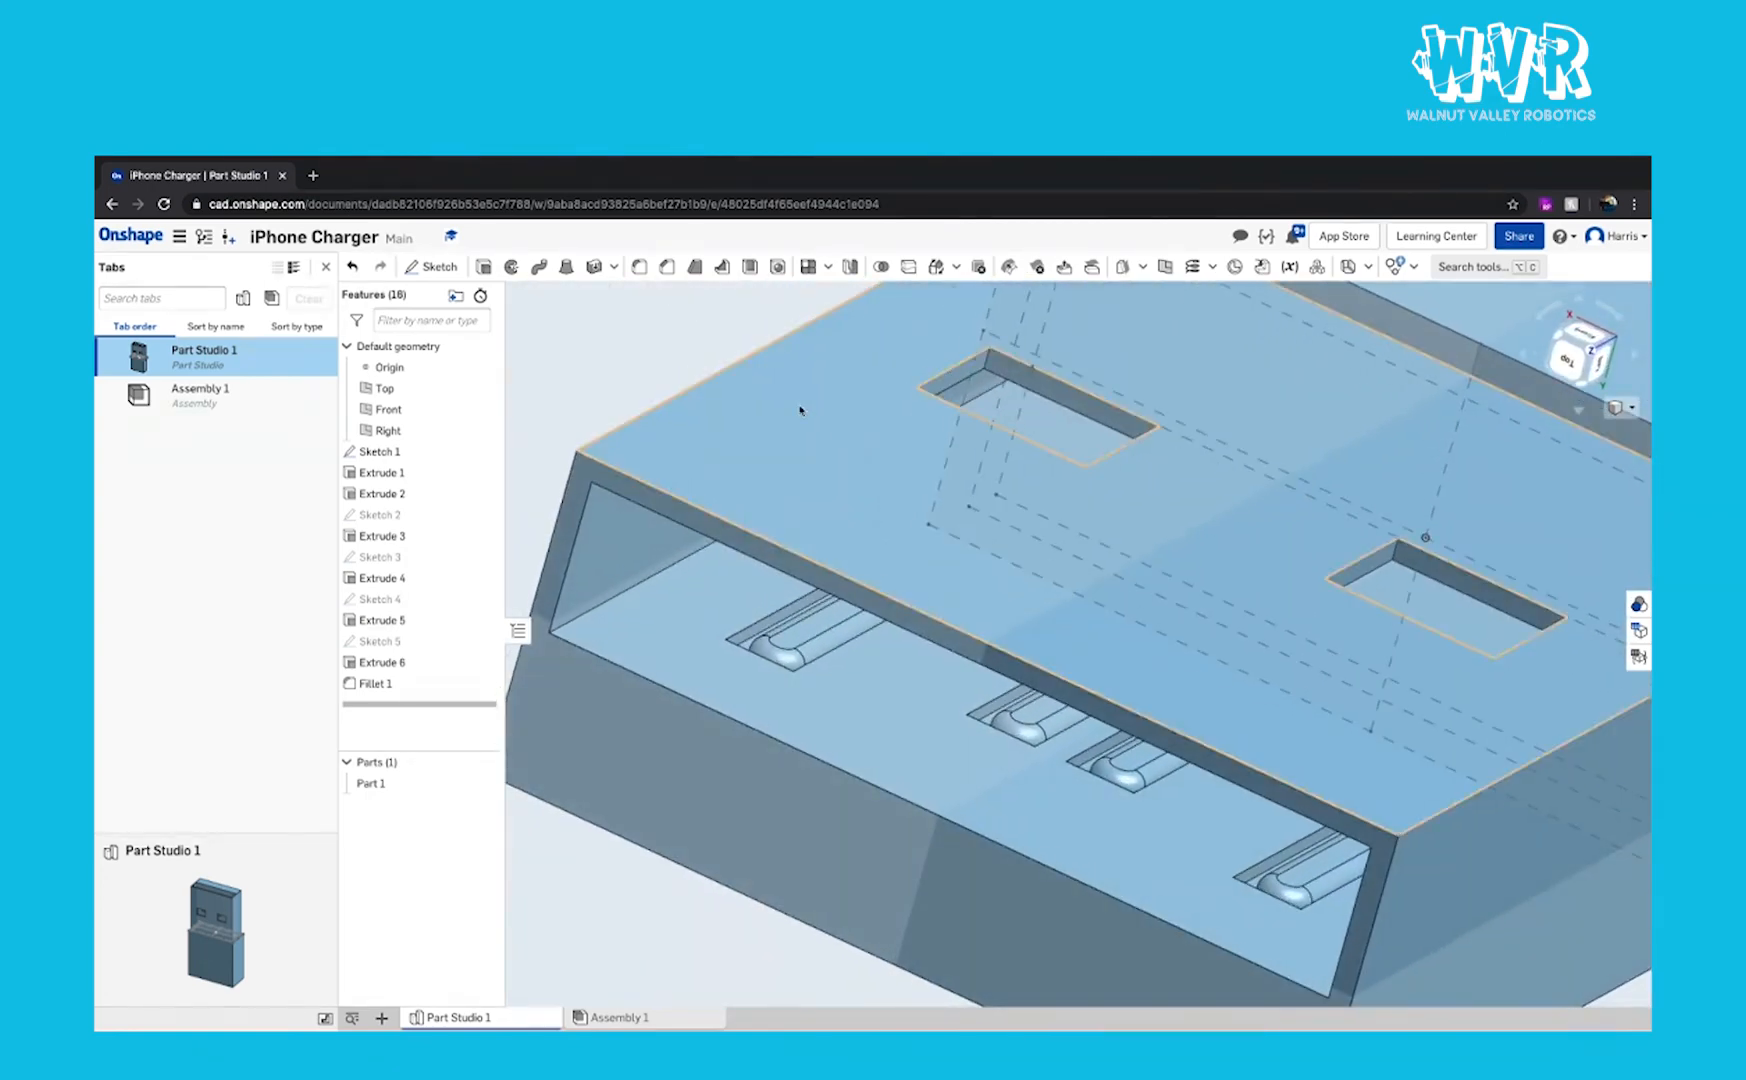
left_click(666, 266)
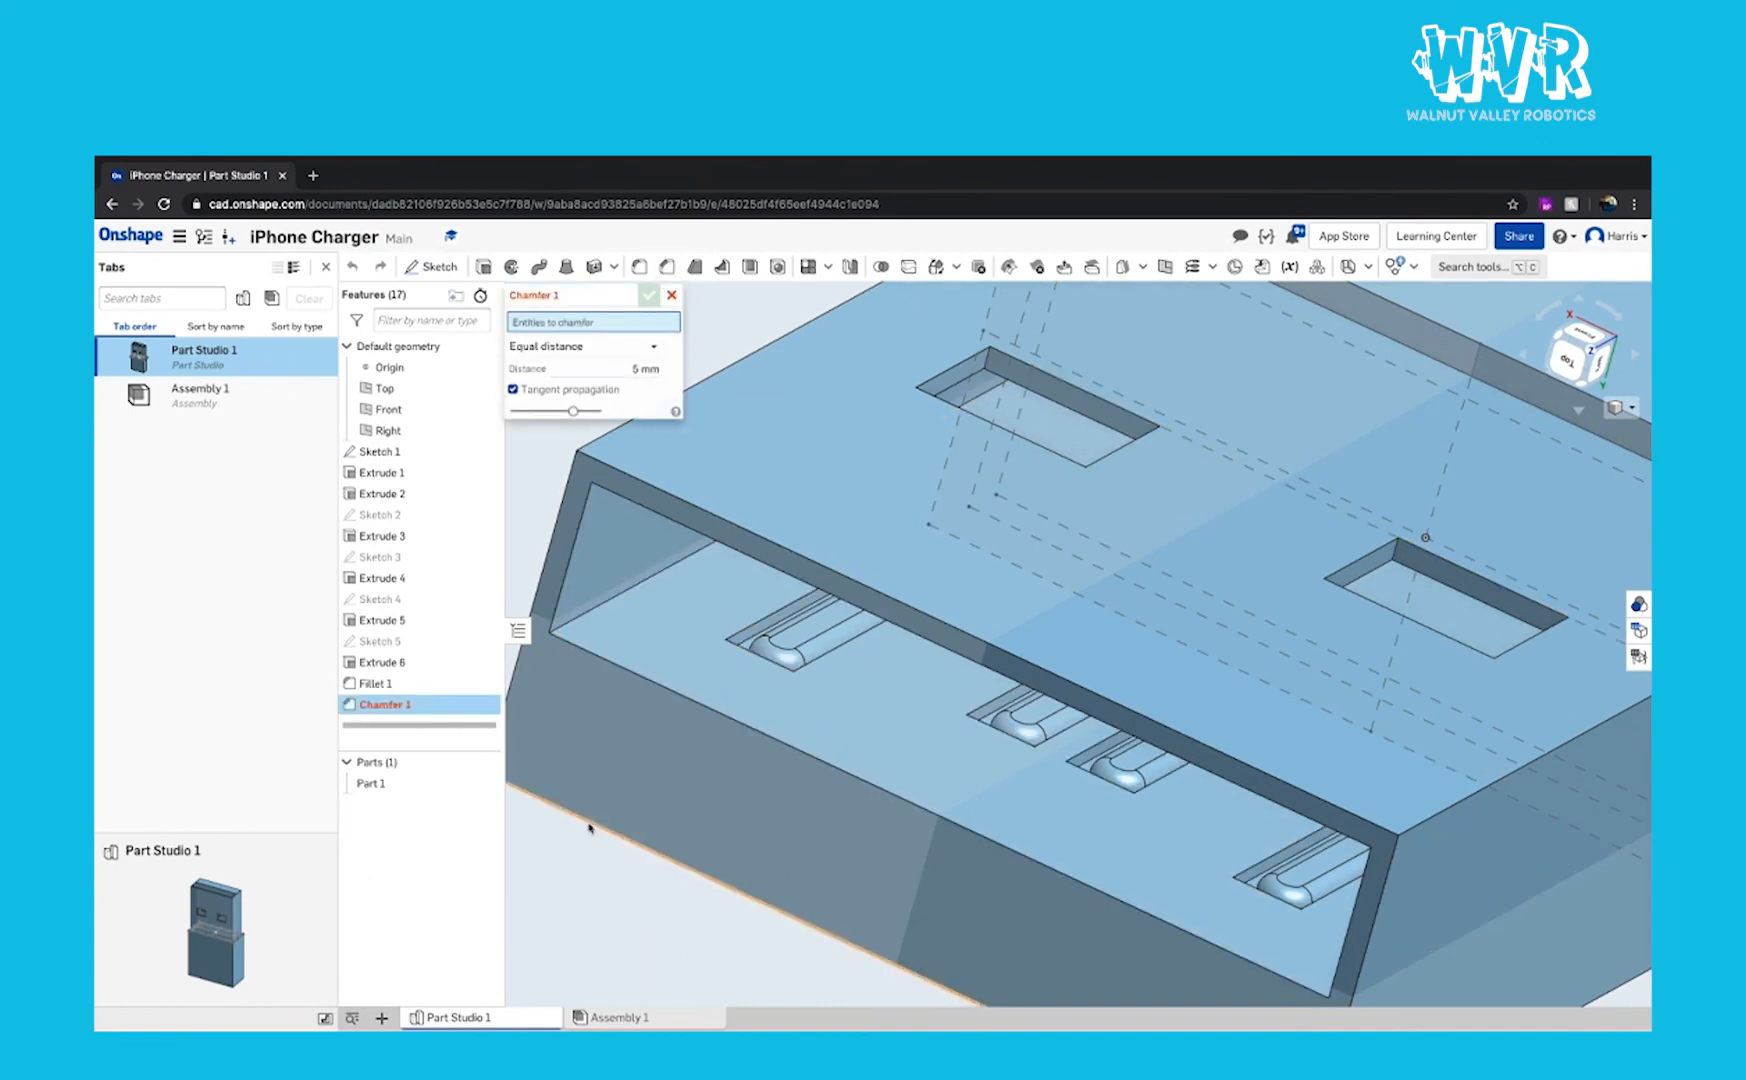
left_click(728, 717)
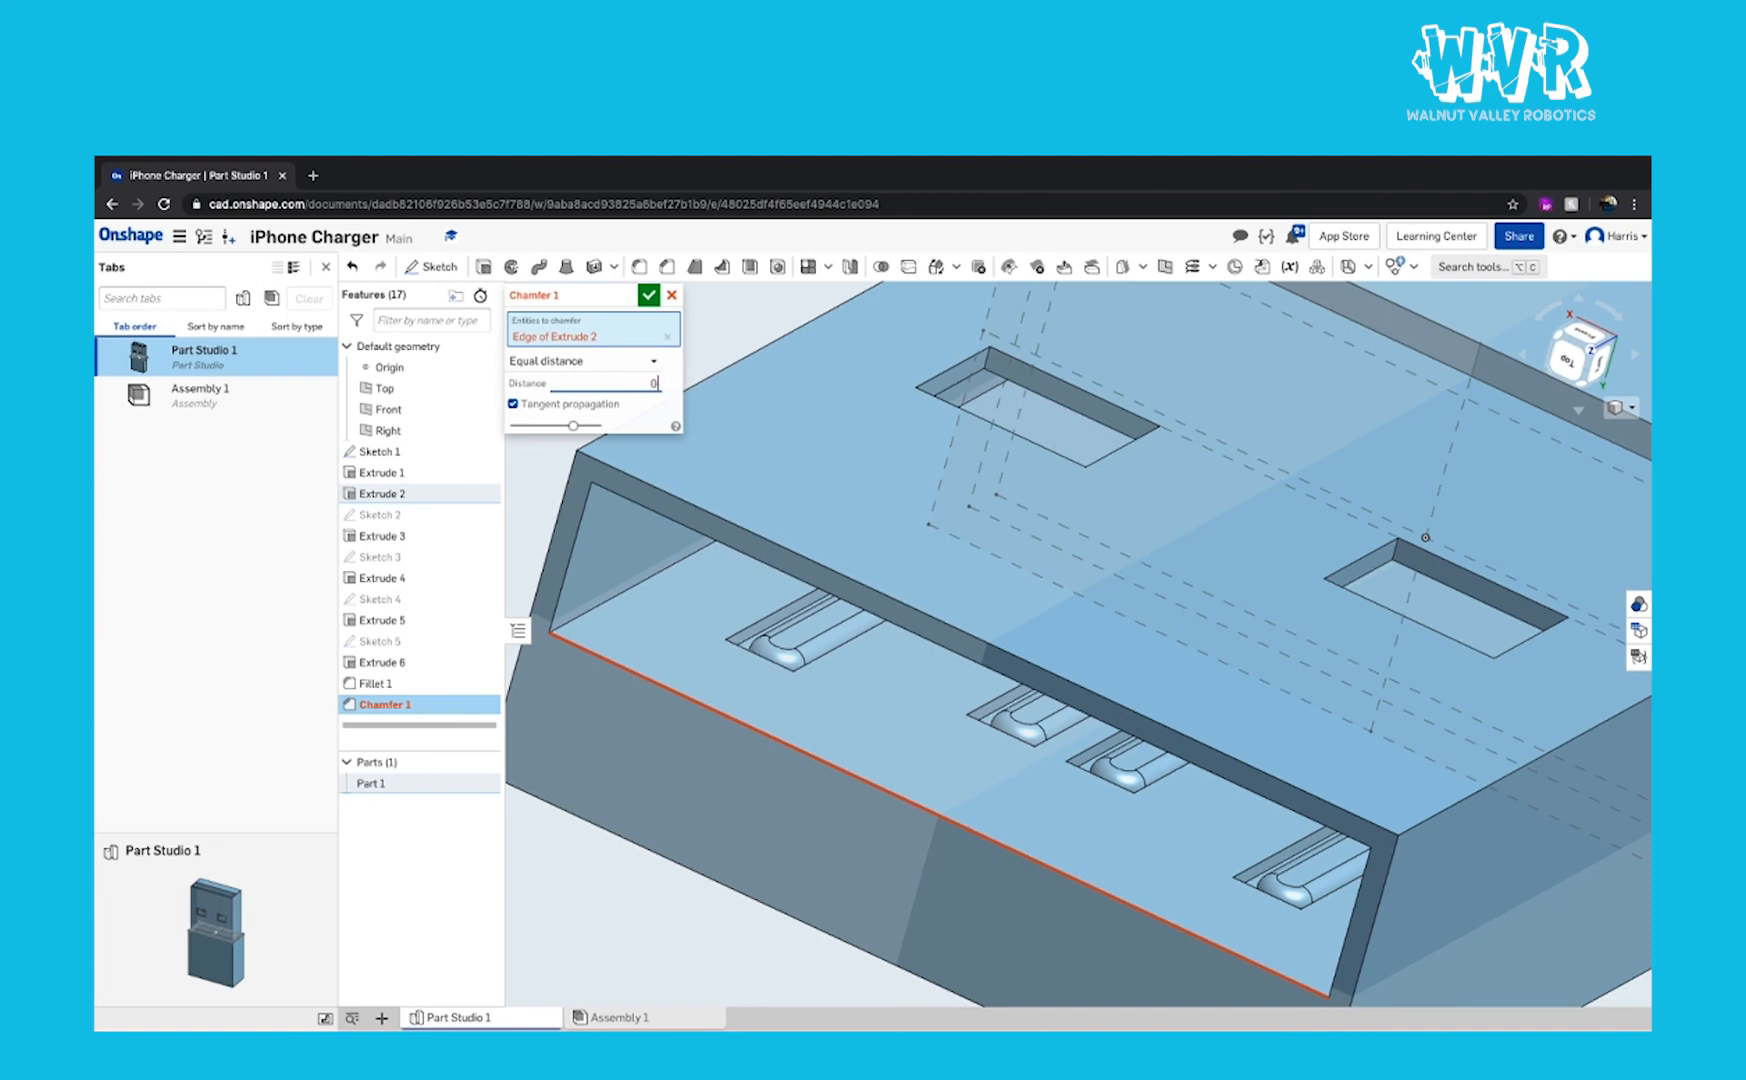
key("Return")
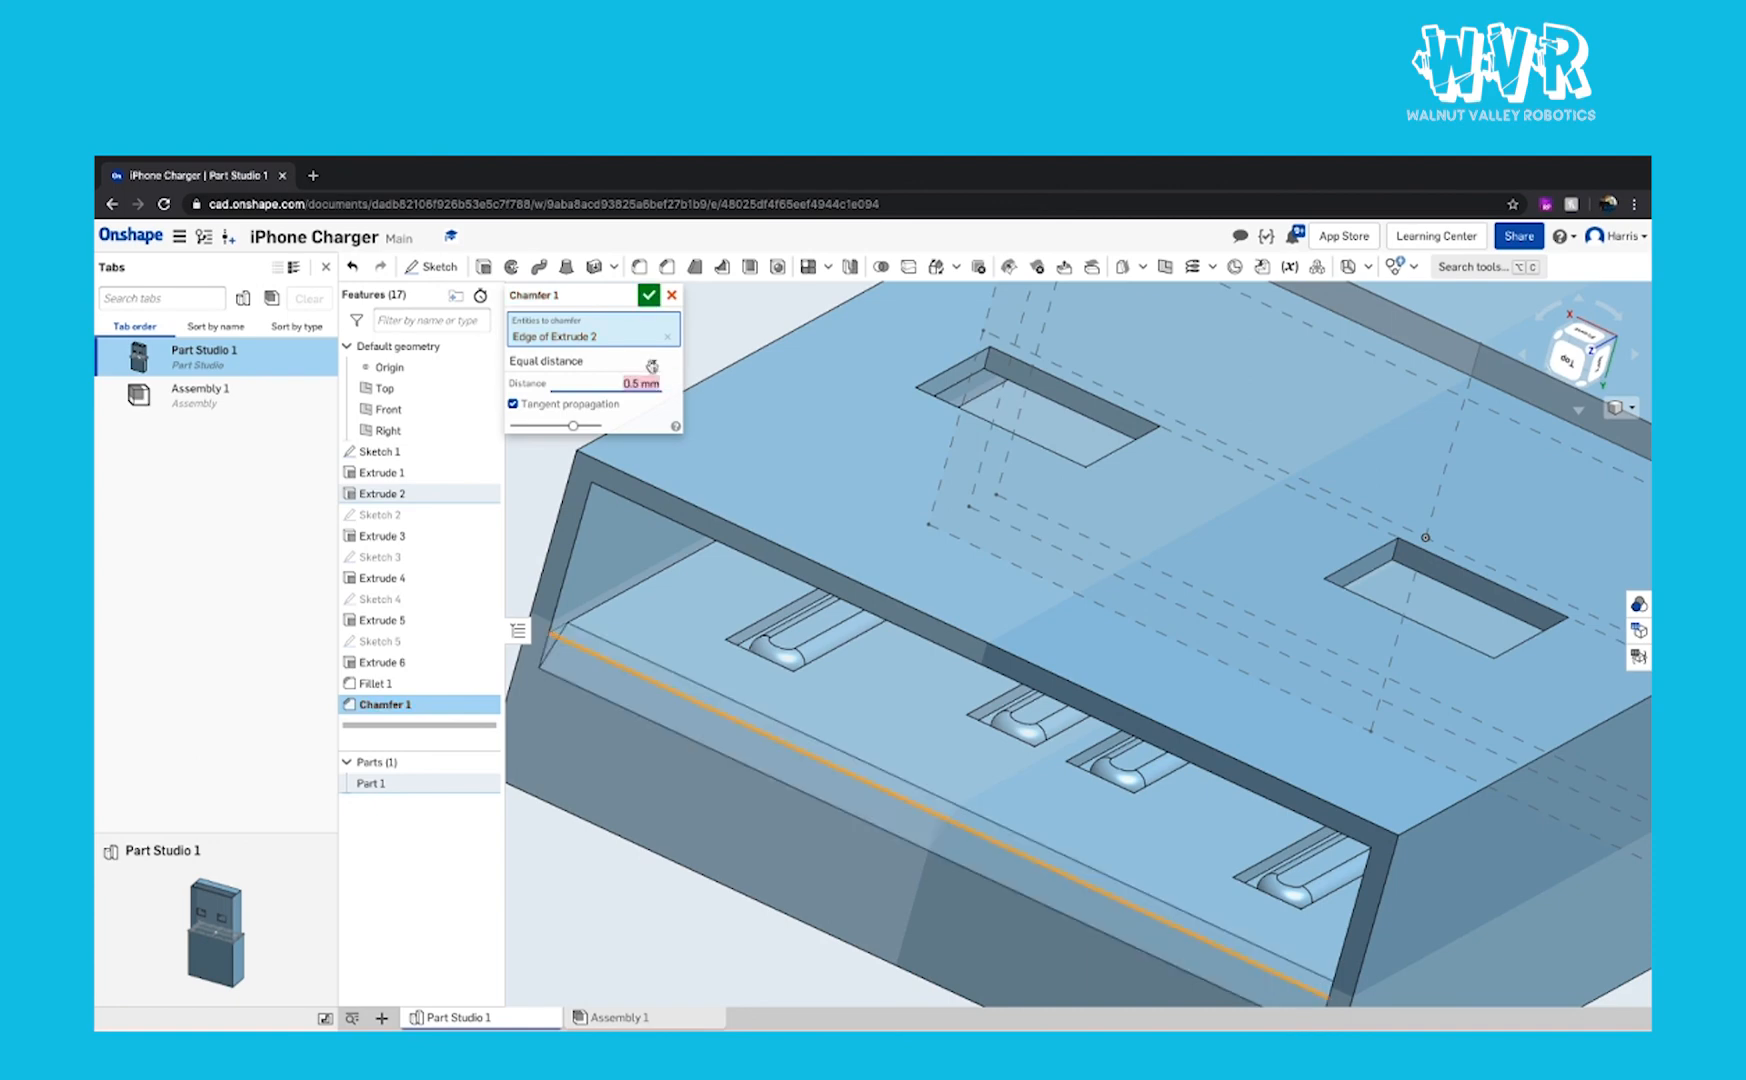
left_click(648, 295)
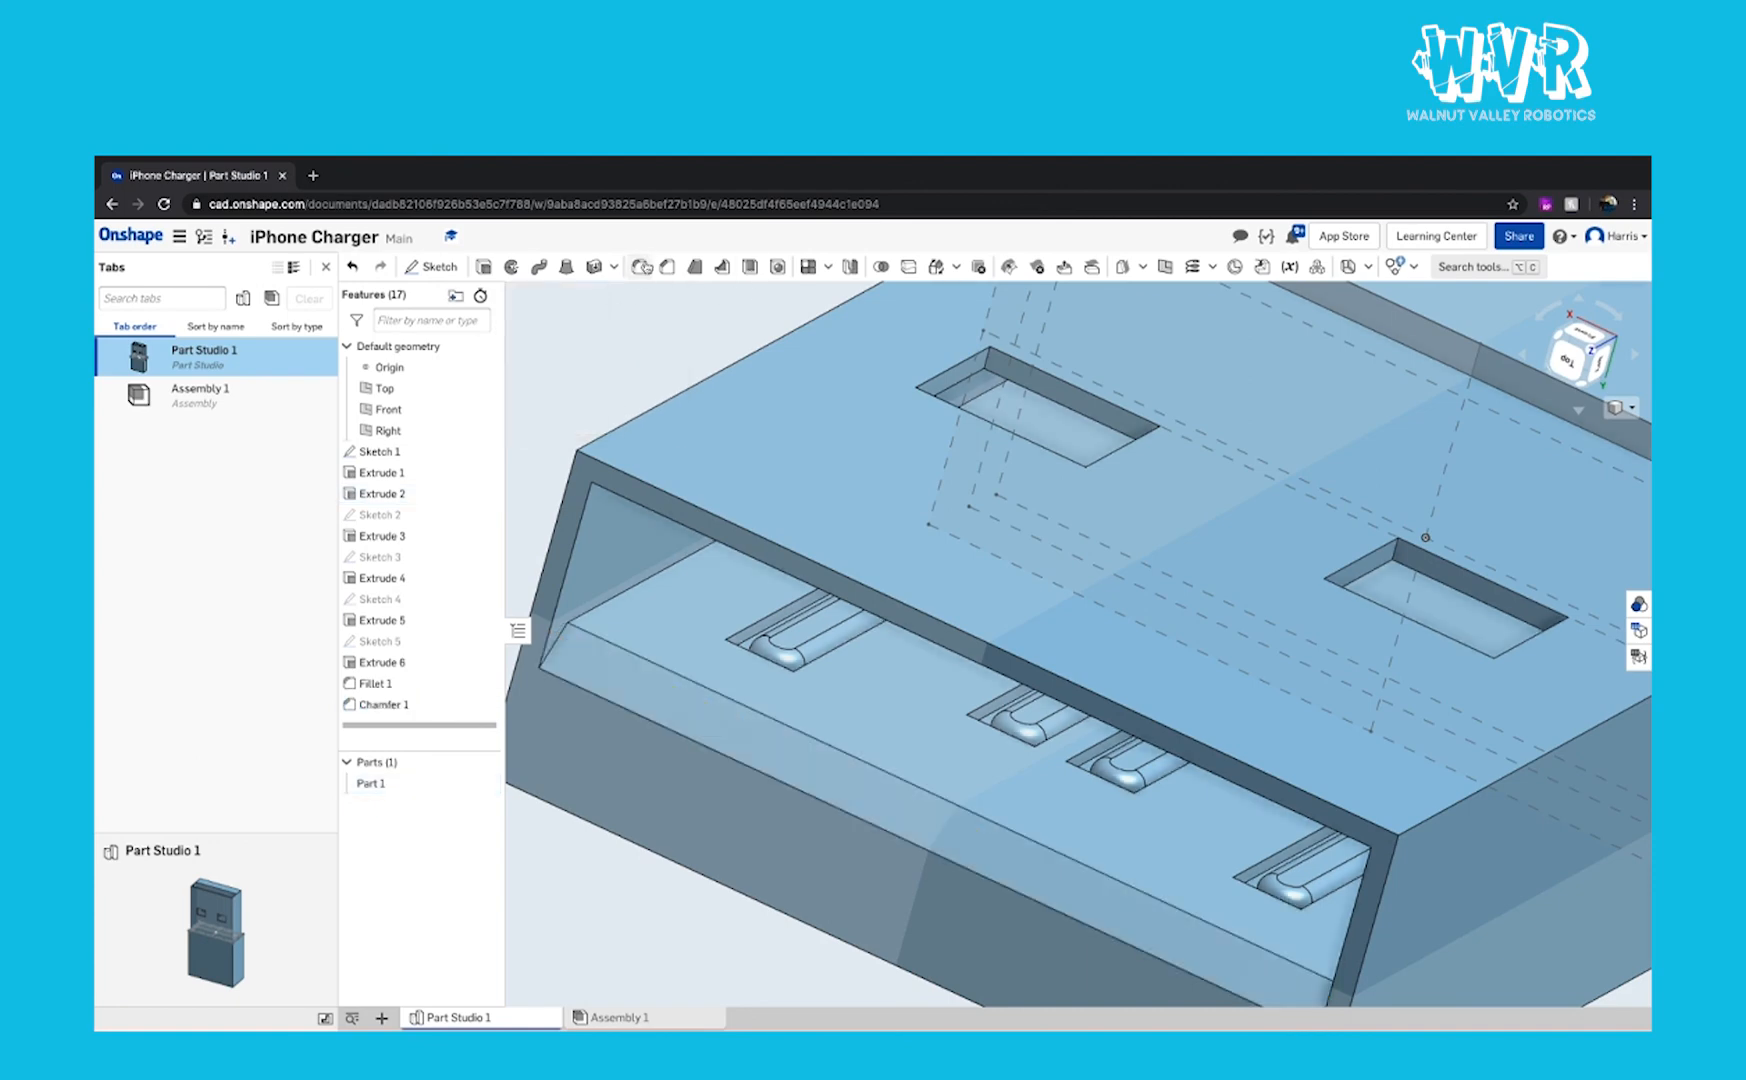
Step: Start a fillet on the four lengthwise outer corner edges of the connector shell
left_click(639, 266)
scroll(776, 628, "down", 2)
right_click_drag(776, 628, 840, 535)
scroll(813, 560, "down", 5)
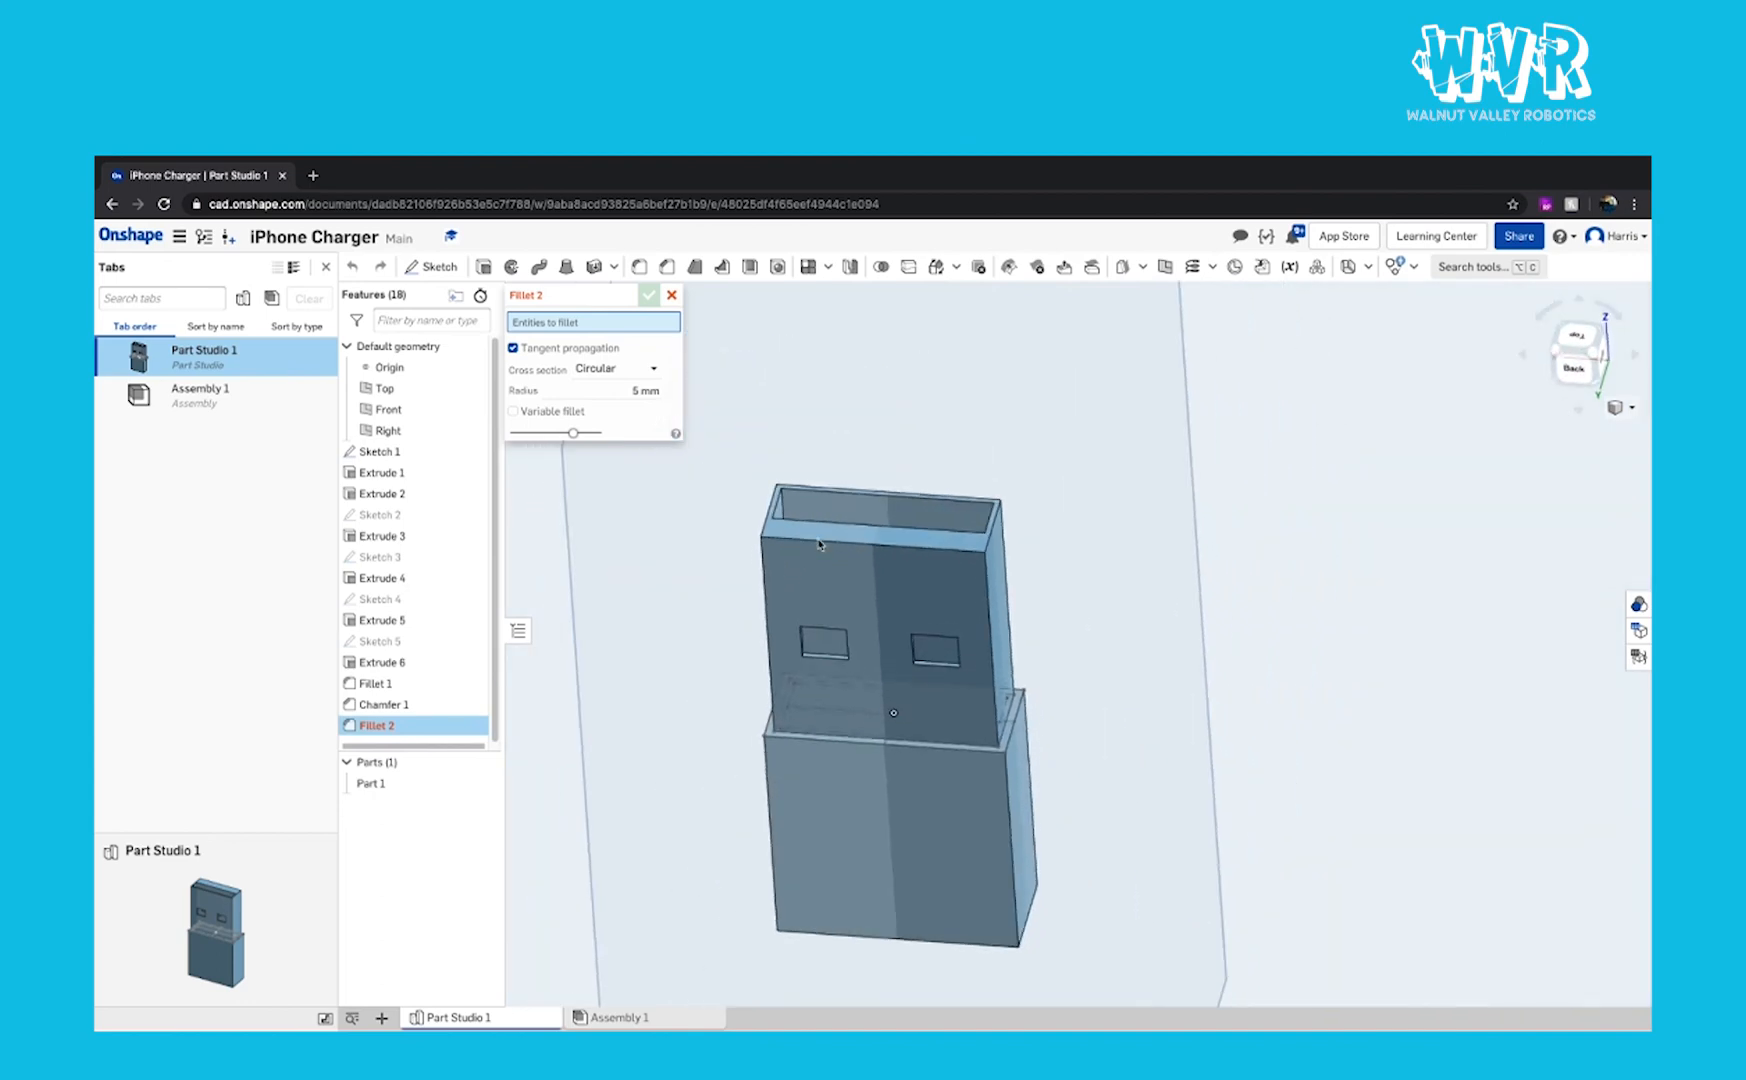
scroll(968, 515, "up", 2)
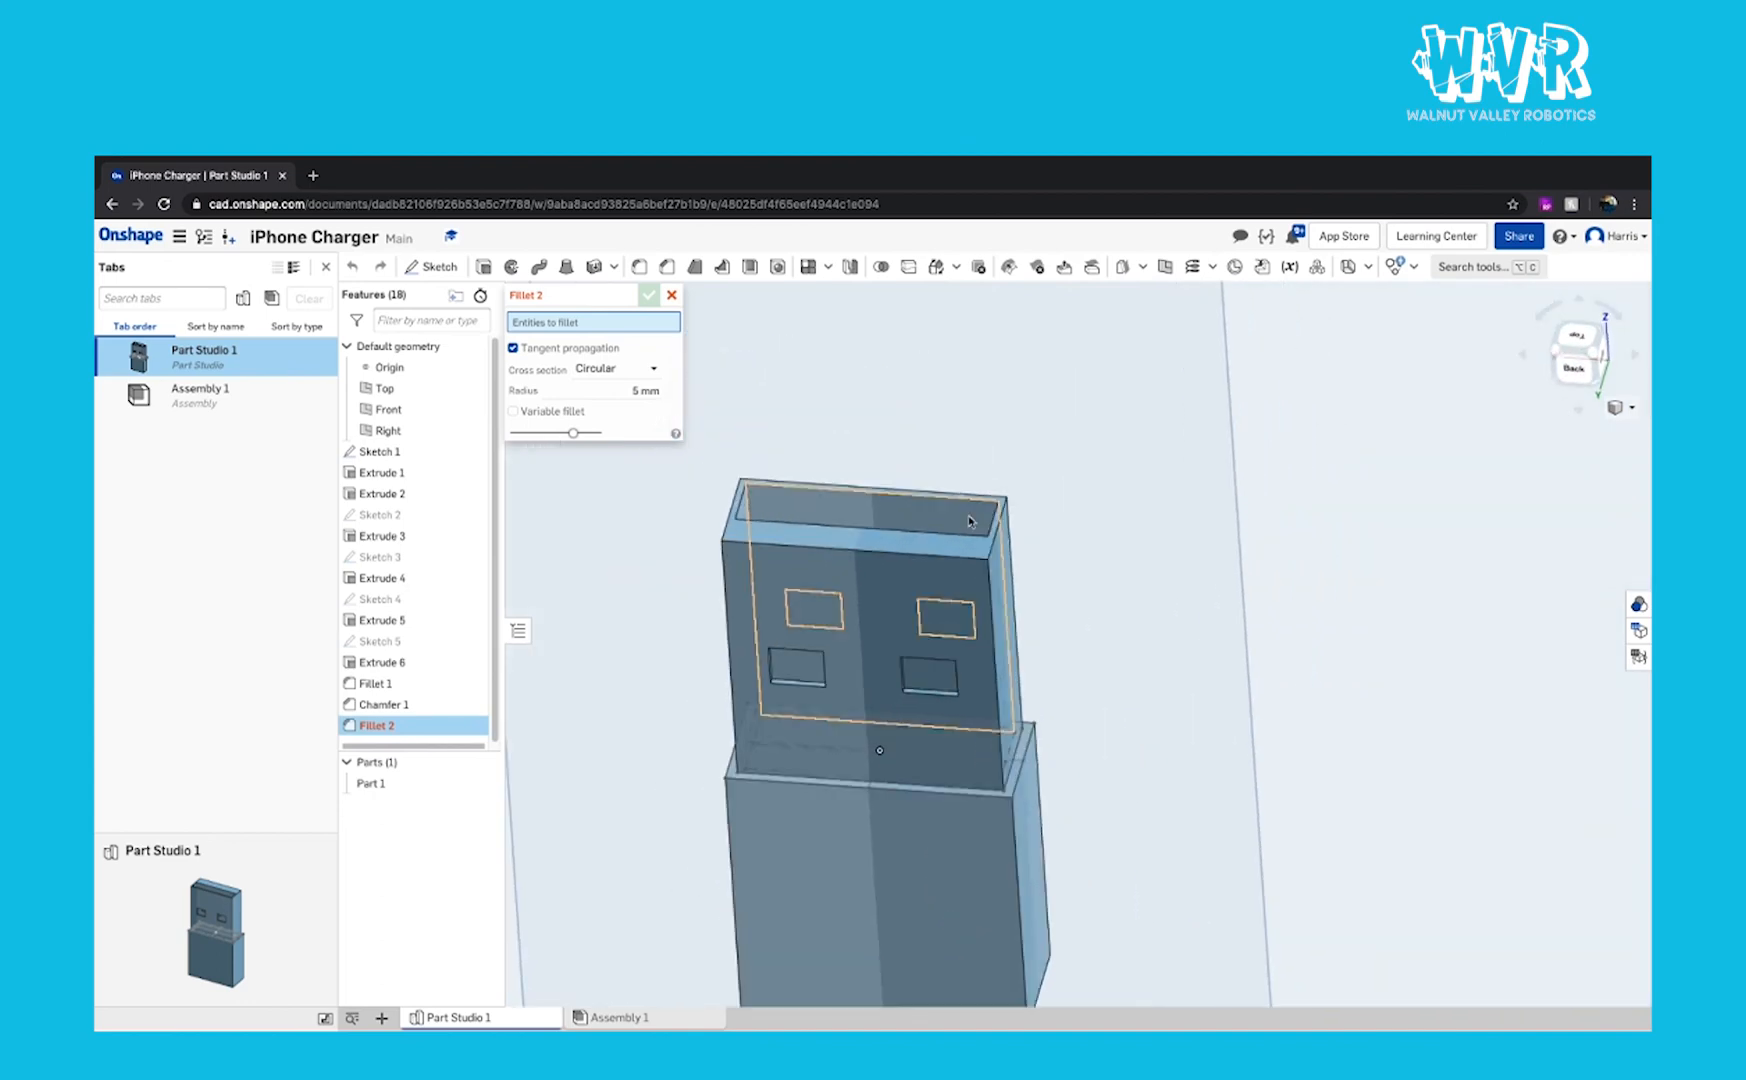
left_click(996, 670)
right_click_drag(866, 606, 788, 618)
scroll(766, 607, "up", 5)
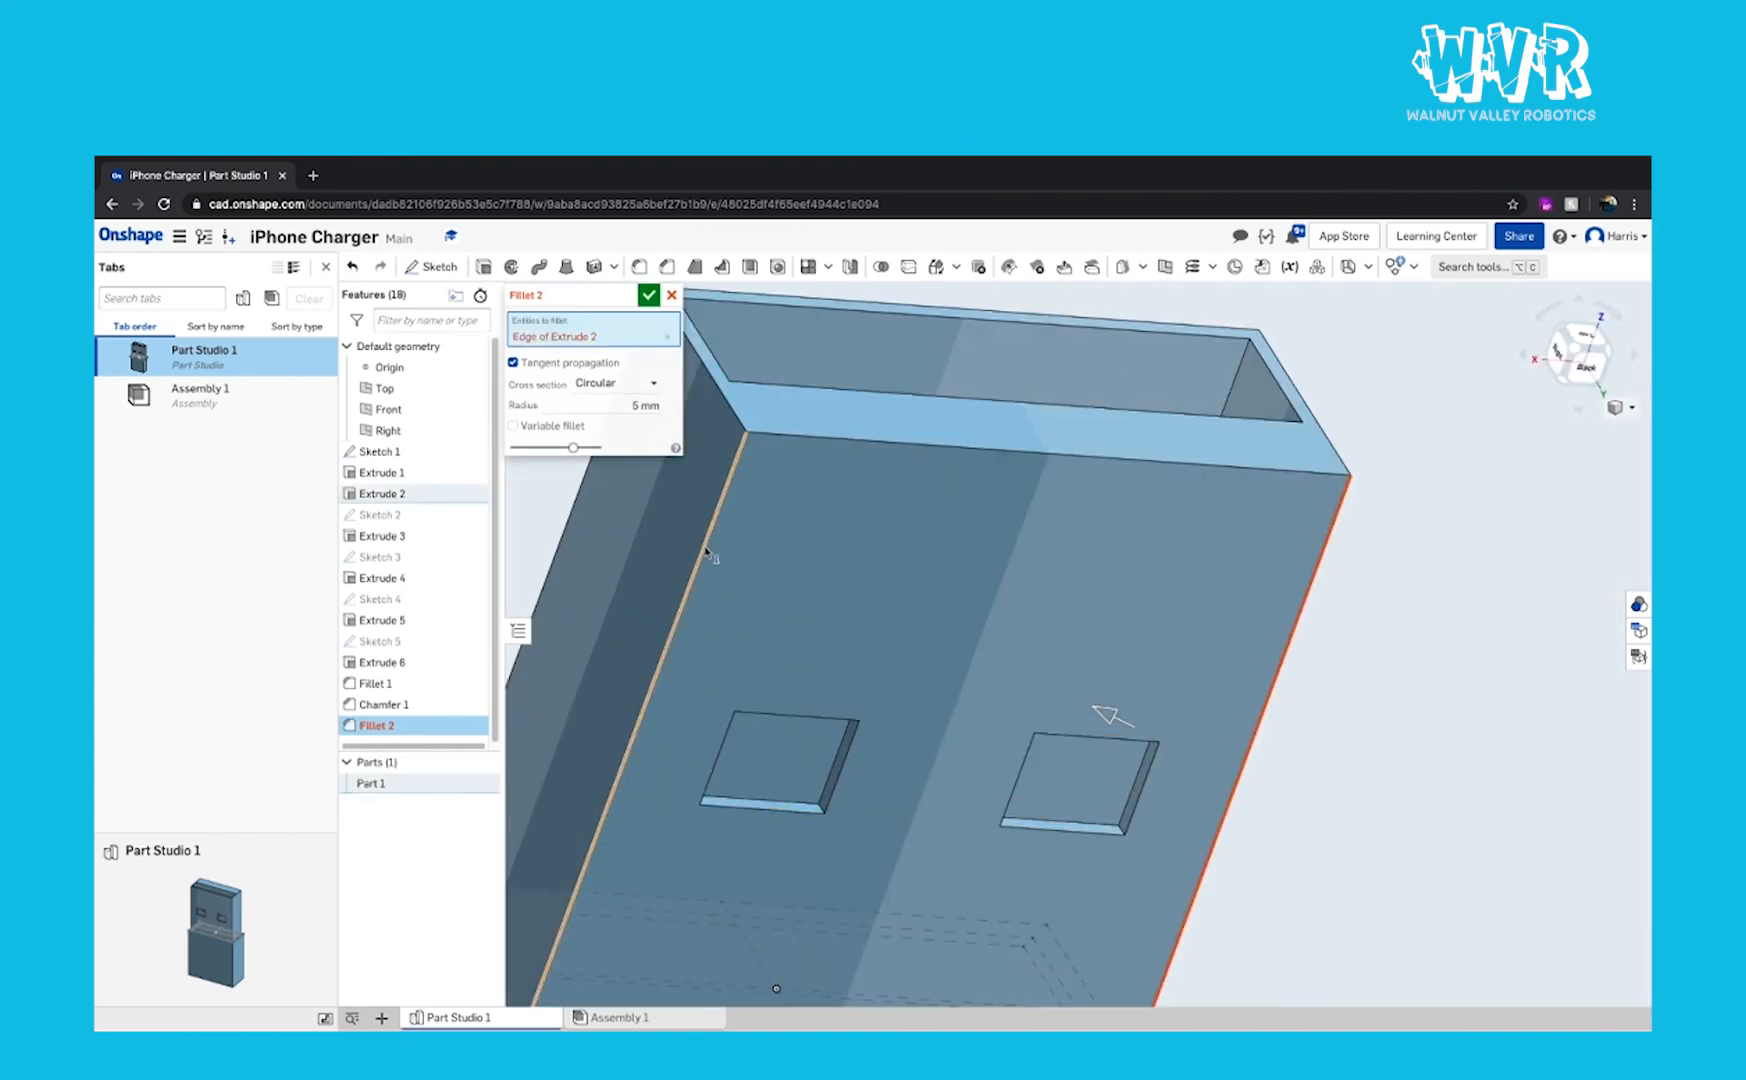
left_click(700, 560)
right_click_drag(700, 560, 842, 619)
scroll(842, 619, "down", 4)
left_click(729, 513)
right_click_drag(729, 513, 686, 518)
scroll(790, 545, "down", 5)
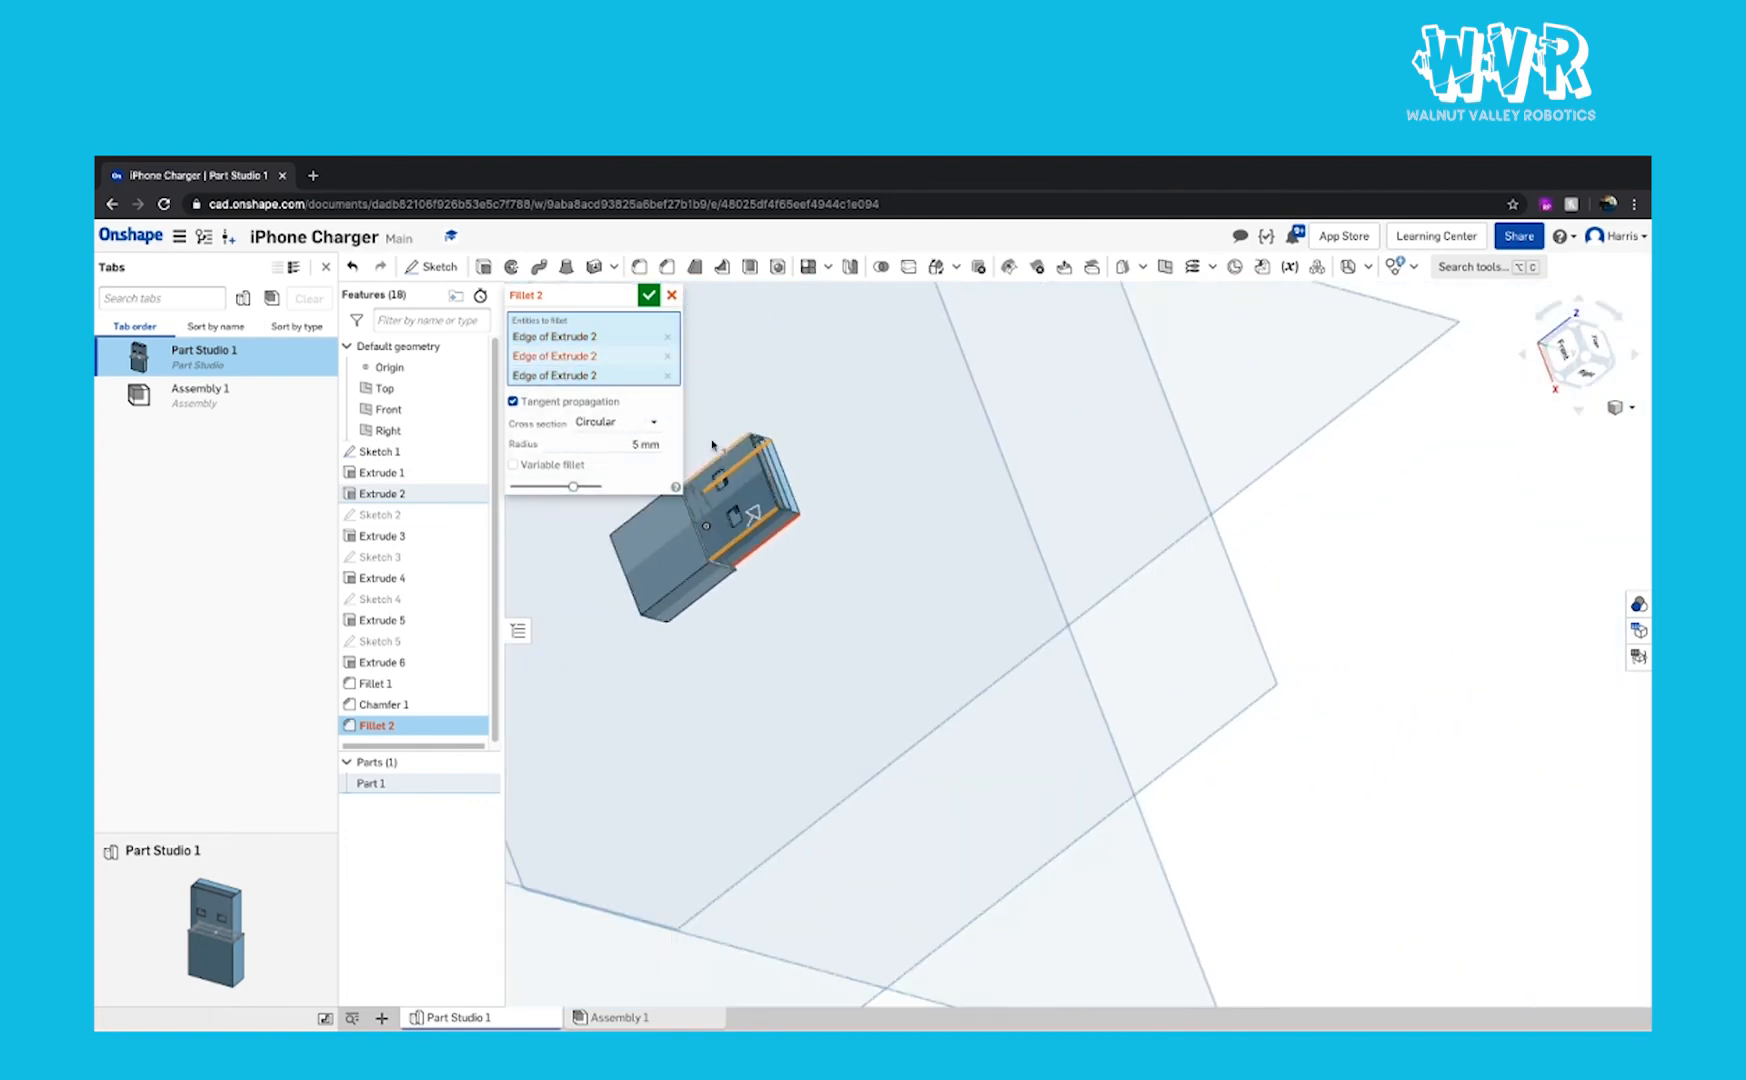
scroll(708, 436, "up", 6)
right_click_drag(880, 470, 700, 540)
left_click(687, 366)
right_click_drag(955, 536, 650, 424)
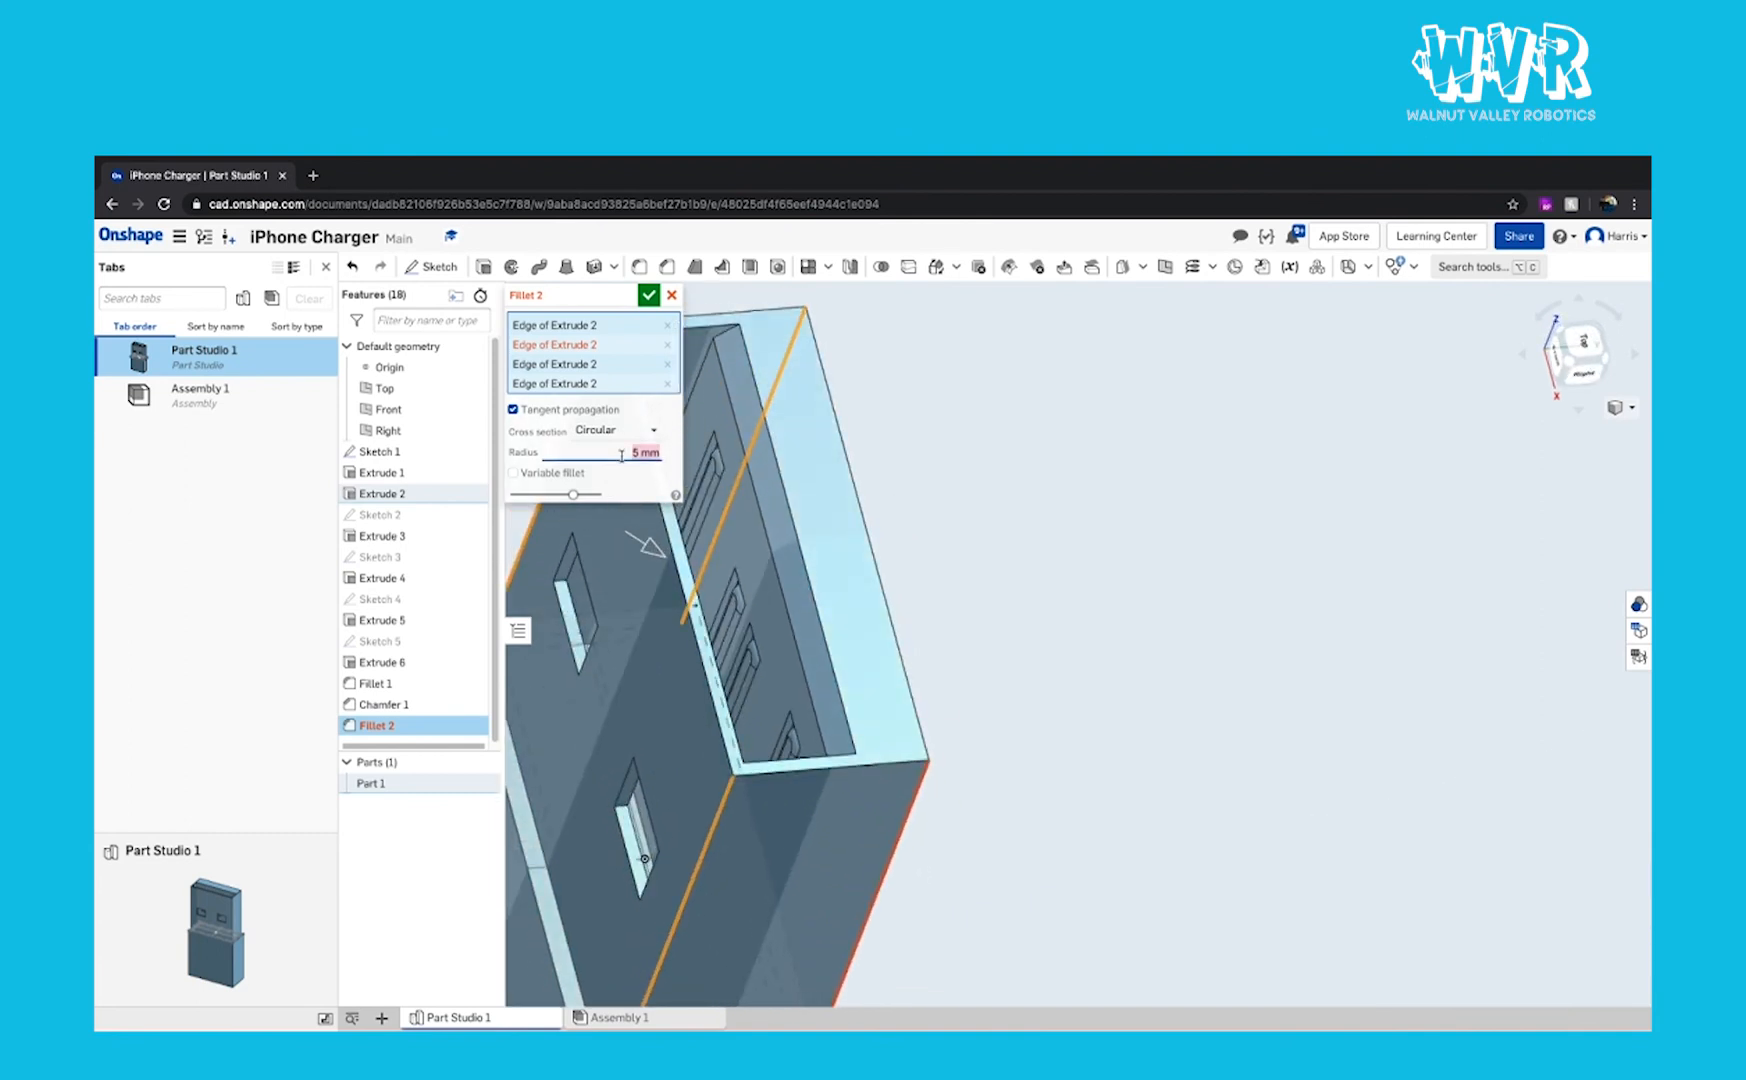
Step: Set the shell edge fillet's radius to 0.5 mm, accept it and show the model in isometric view
type("0.5")
right_click_drag(920, 566, 853, 638)
key("Return")
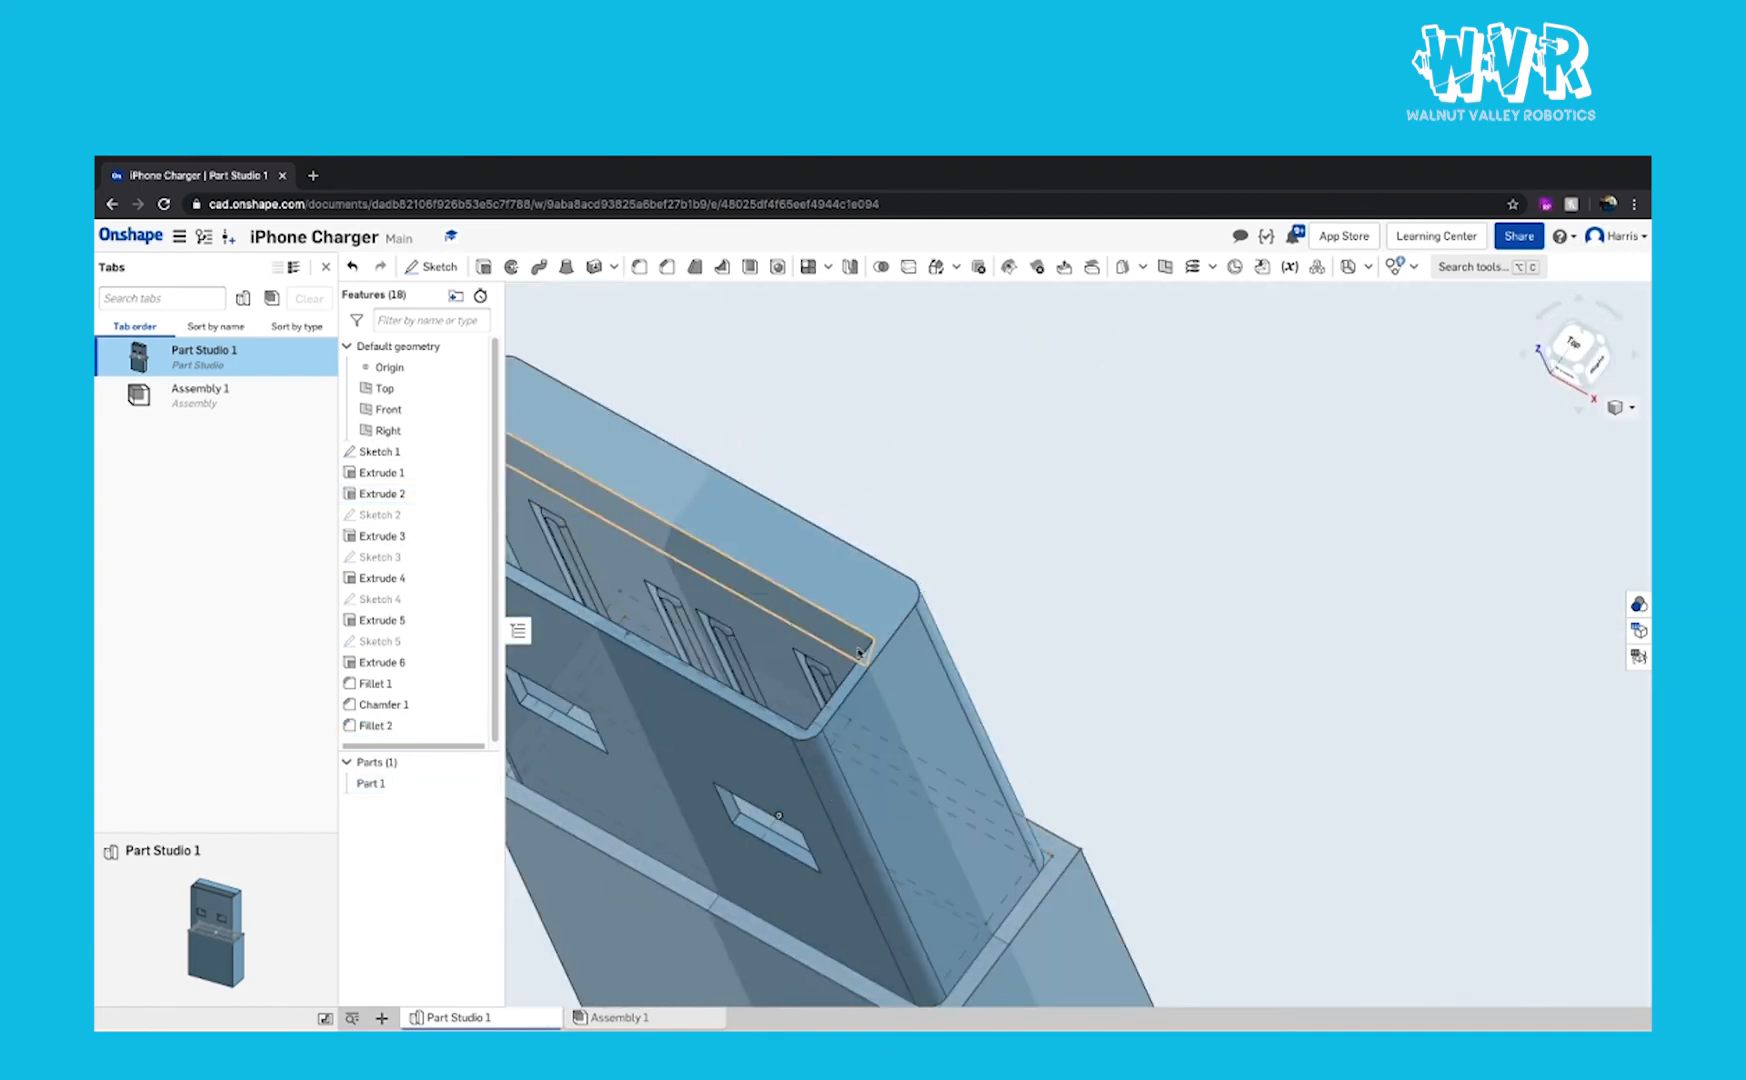
key("shift+7")
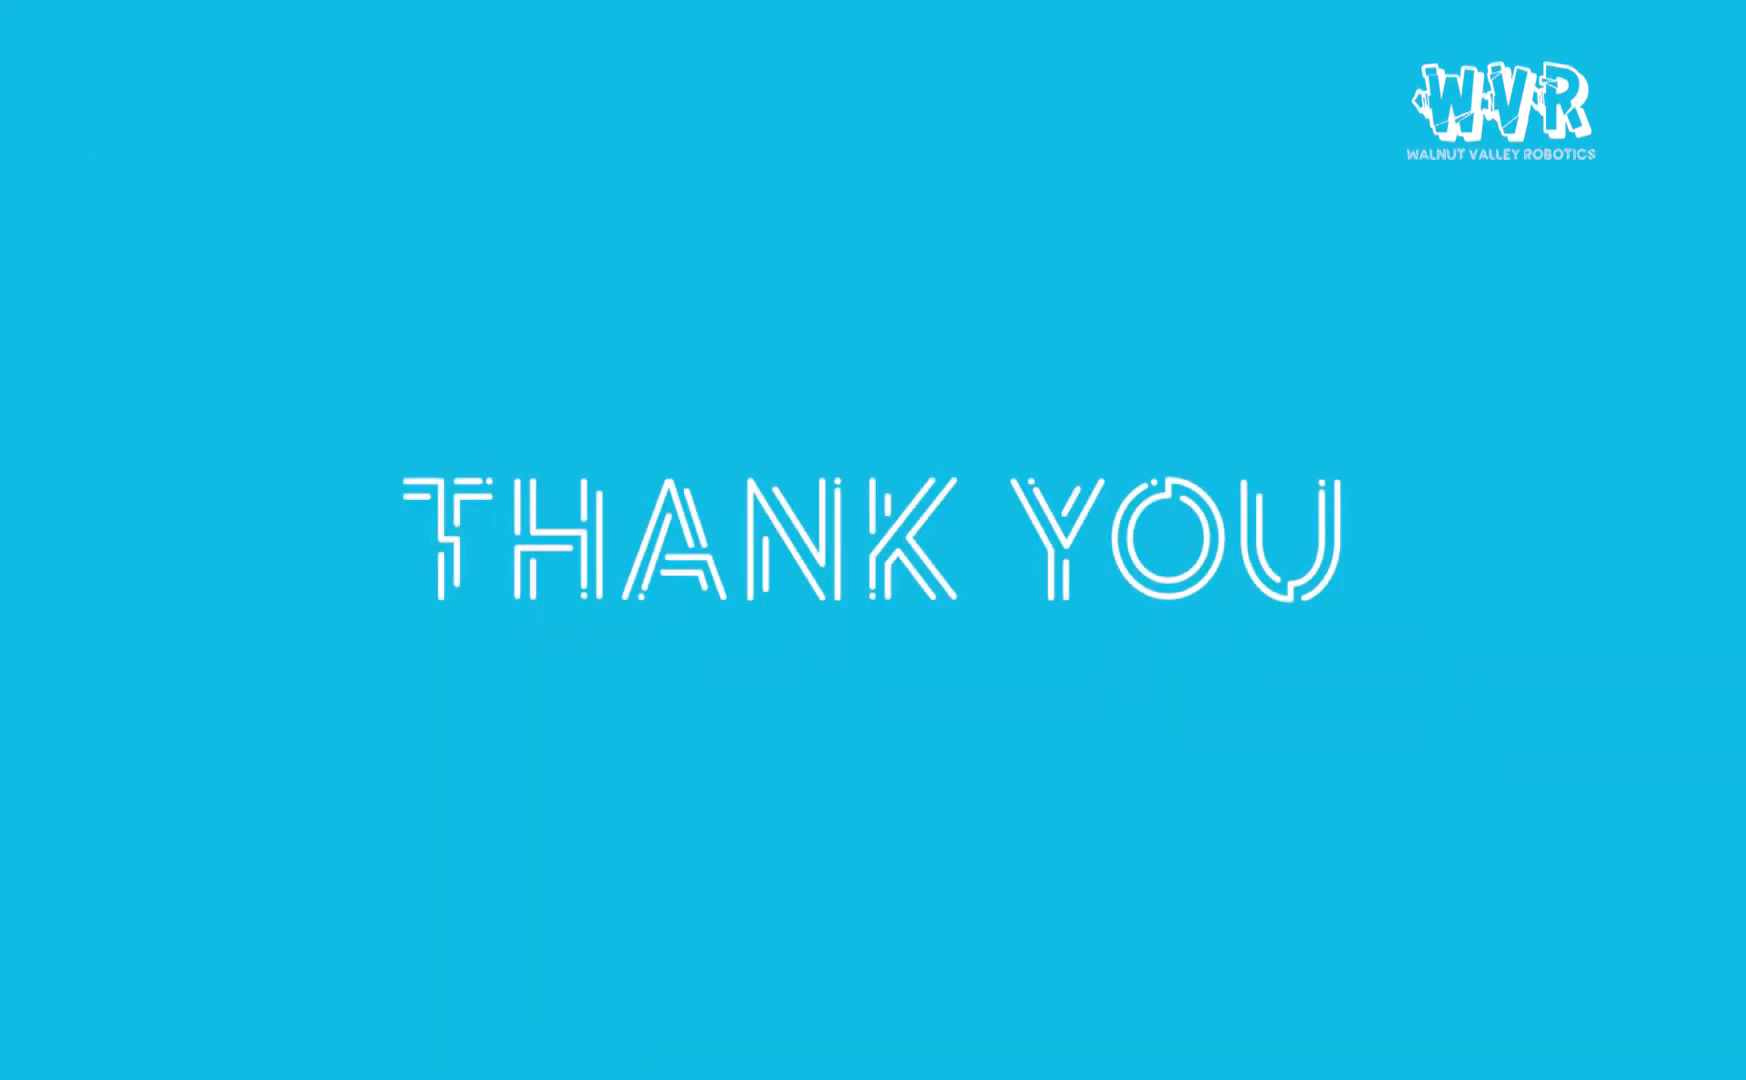